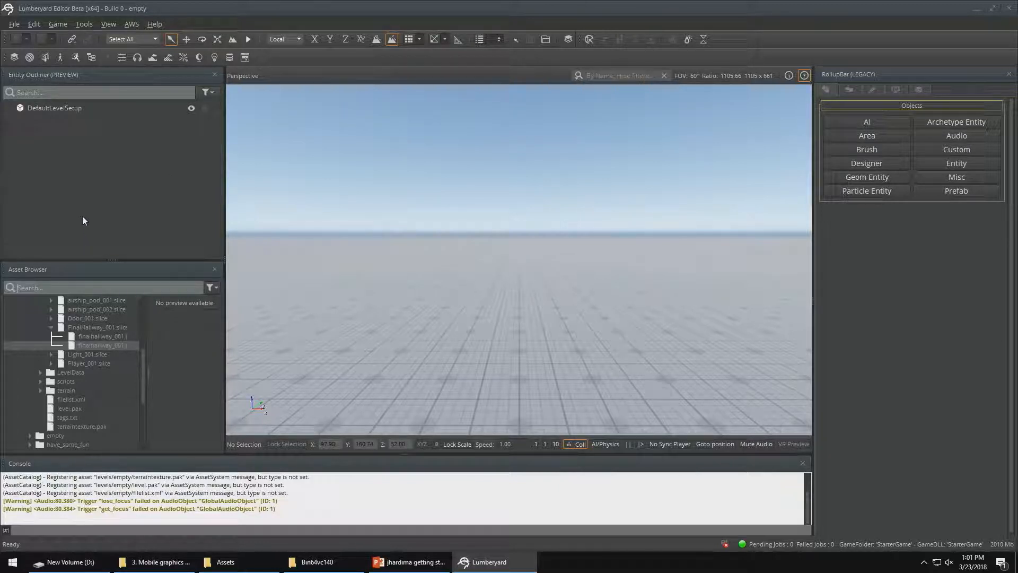
# Find the jack.cdf character under Objects/Characters/Jack in the project assets and place it in the middle of the level
pyautogui.write('jack')
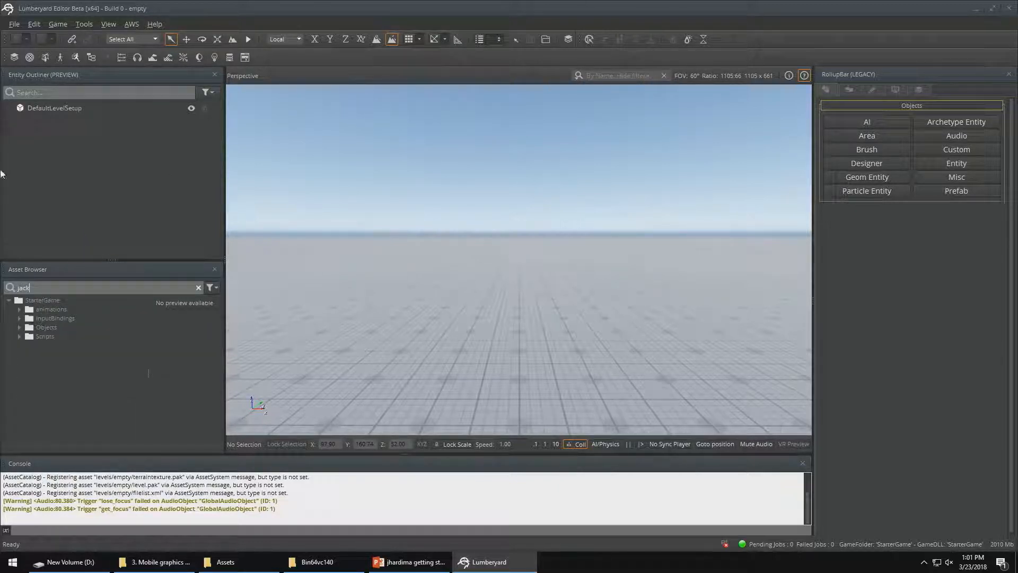
pyautogui.click(19, 327)
pyautogui.click(30, 345)
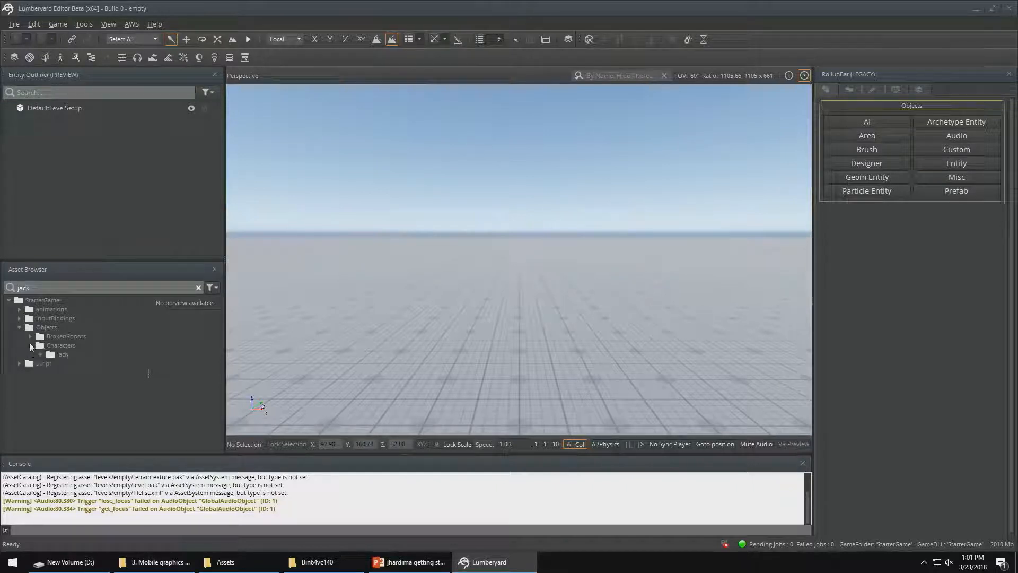
pyautogui.click(40, 354)
pyautogui.scroll(-1, 94, 380)
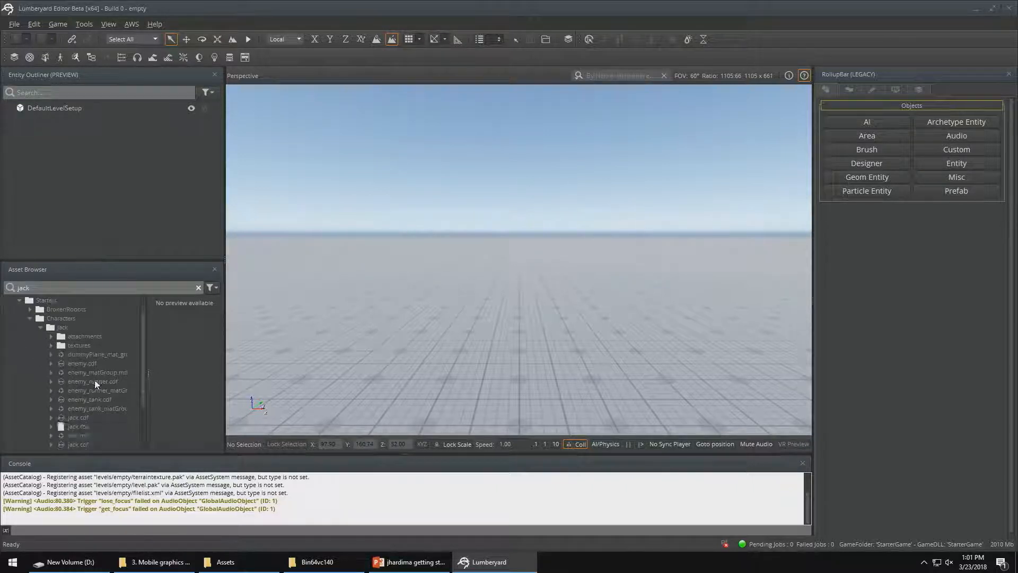
pyautogui.moveTo(74, 419); pyautogui.dragTo(514, 308)
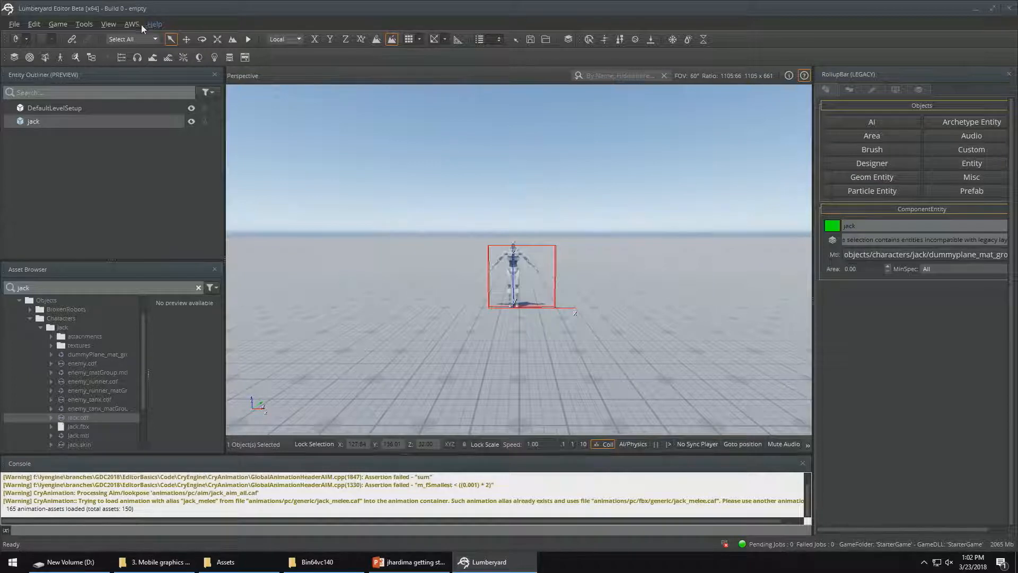
# Show the Entity Inspector and close the legacy RollupBar and the Console
pyautogui.click(85, 24)
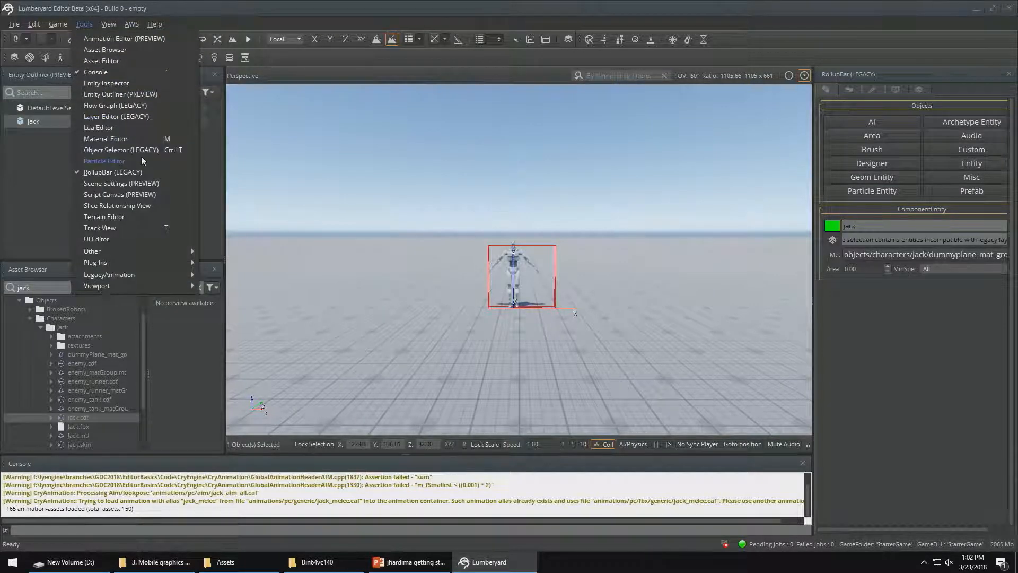
pyautogui.click(139, 86)
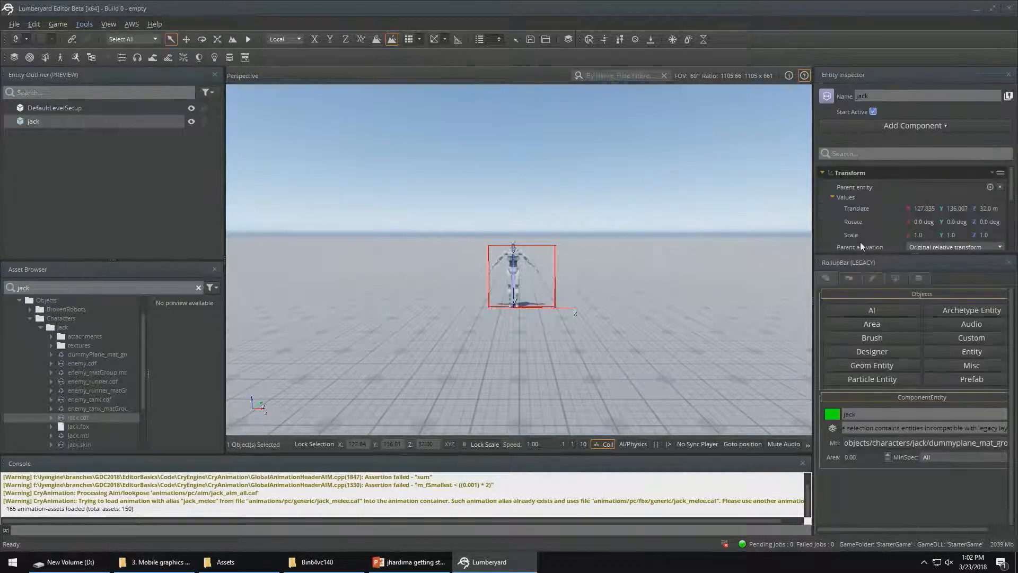
pyautogui.click(1009, 264)
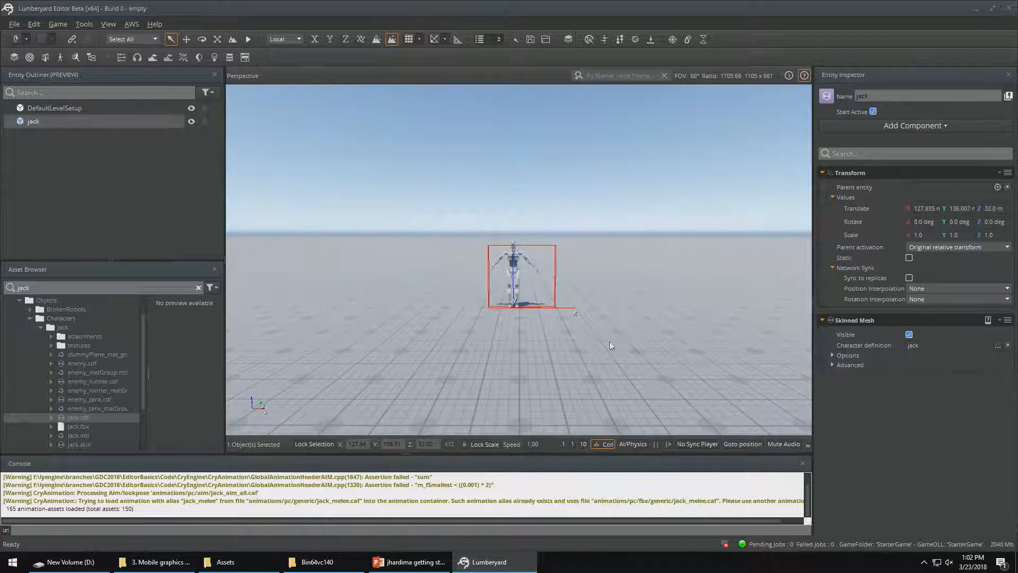
pyautogui.click(802, 463)
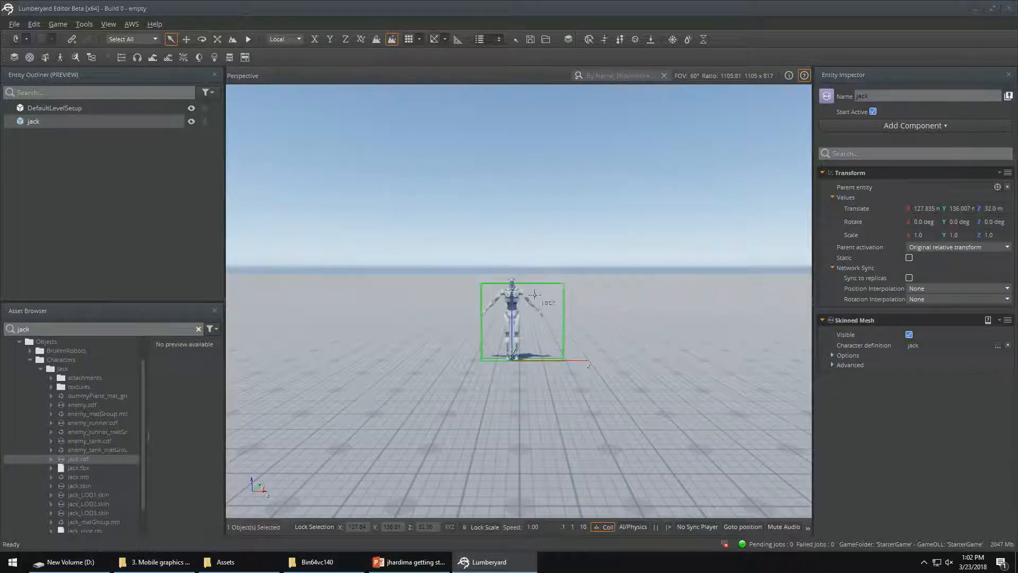
# Raise the jack entity above the ground to a Z position of about 34.045 m
pyautogui.press('1')
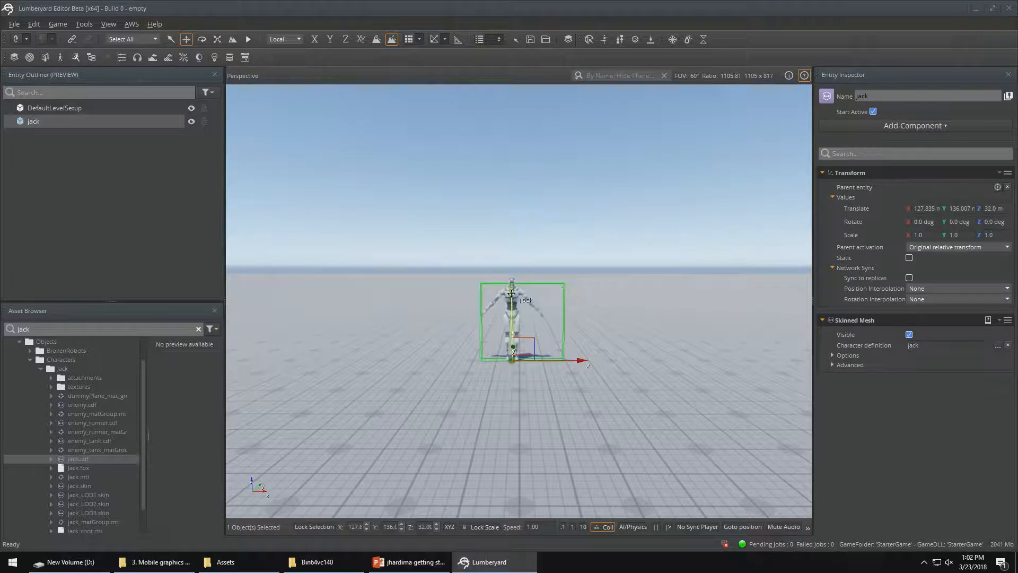
pyautogui.moveTo(519, 297); pyautogui.dragTo(518, 199)
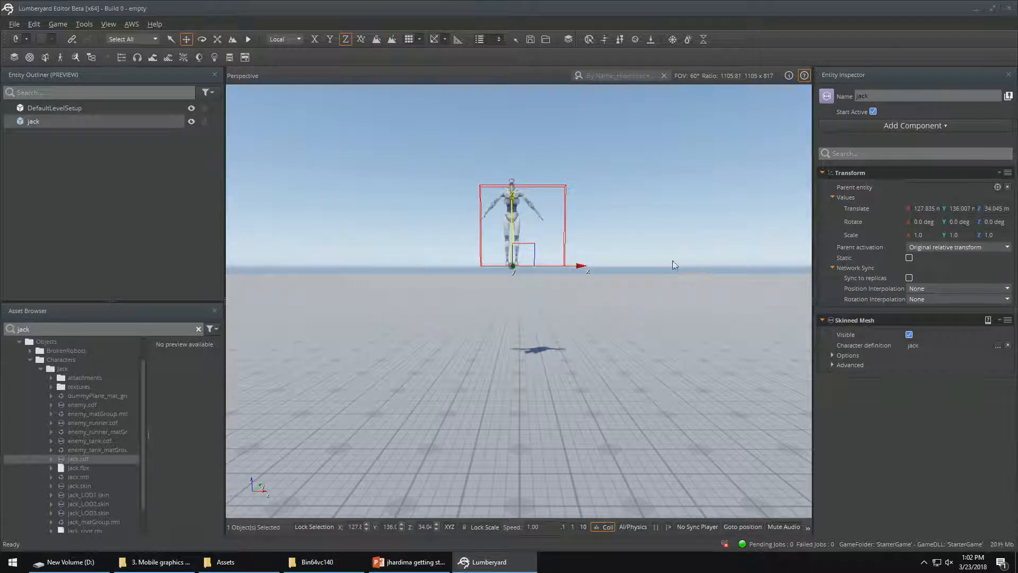
# Add a Ragdoll component to jack with Enabled initially turned on, and test it in game mode
pyautogui.click(946, 127)
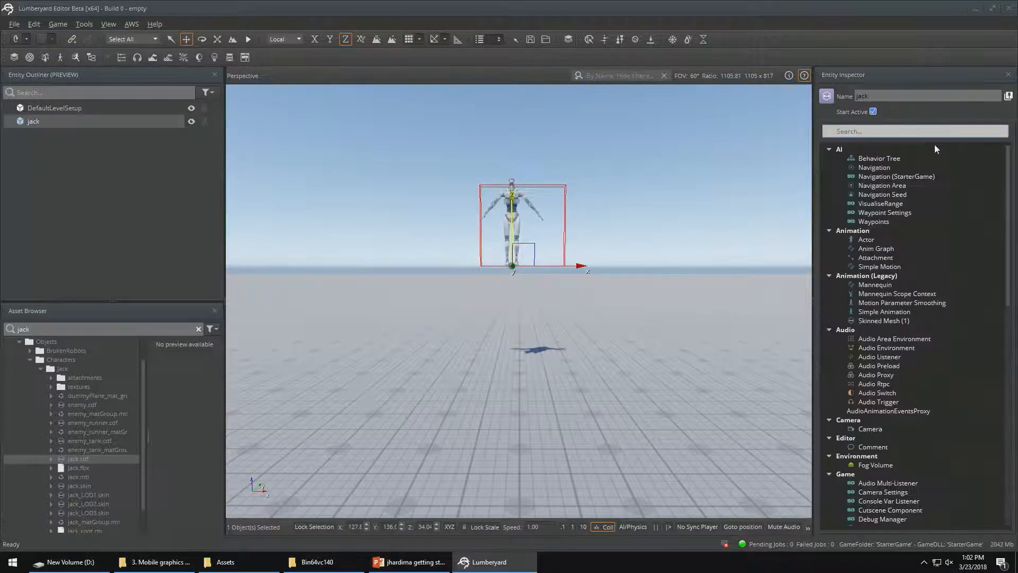
pyautogui.write('rag')
pyautogui.click(858, 150)
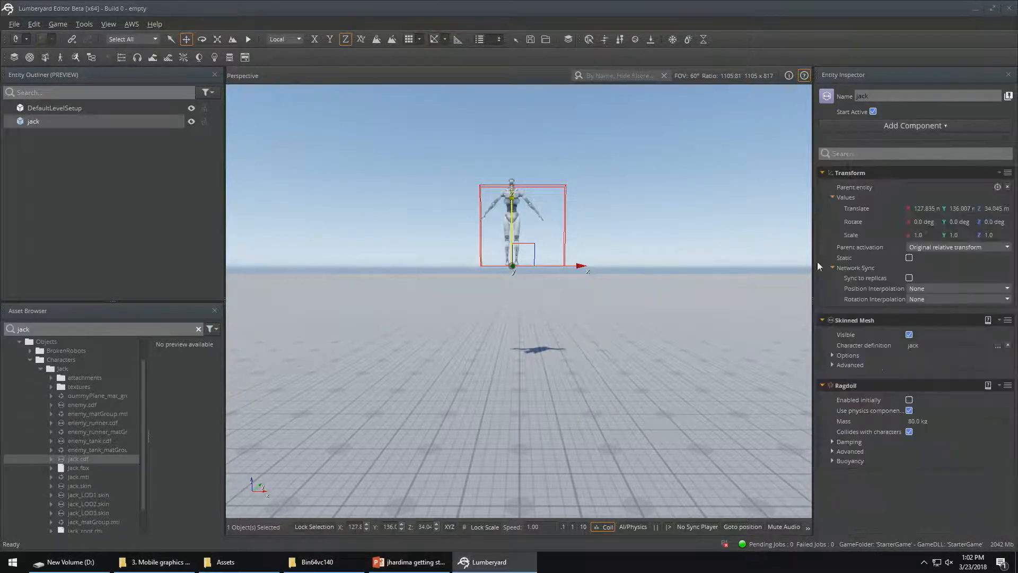
pyautogui.click(909, 400)
pyautogui.hotkey('ctrl', 'g')
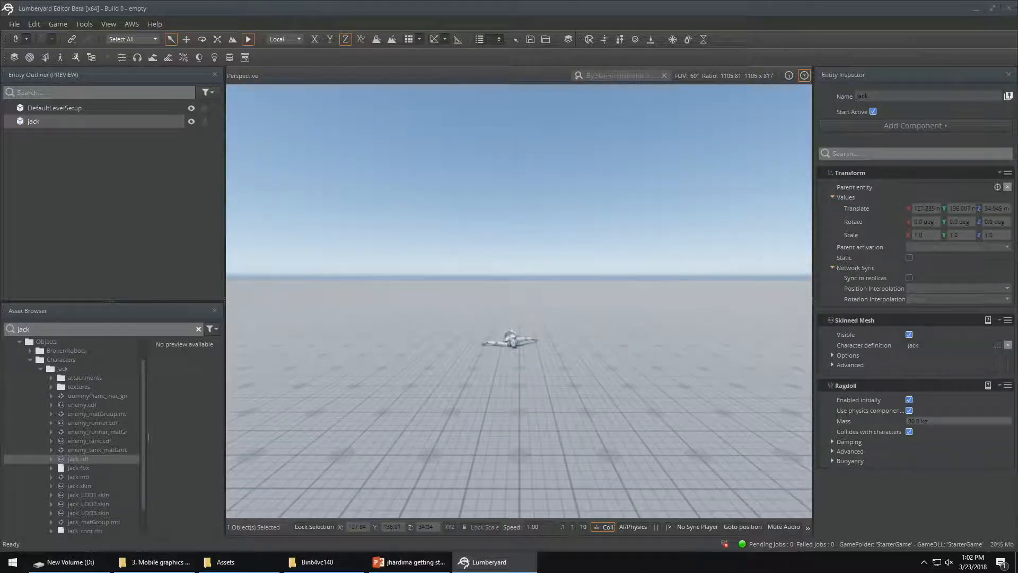
pyautogui.press('Escape')
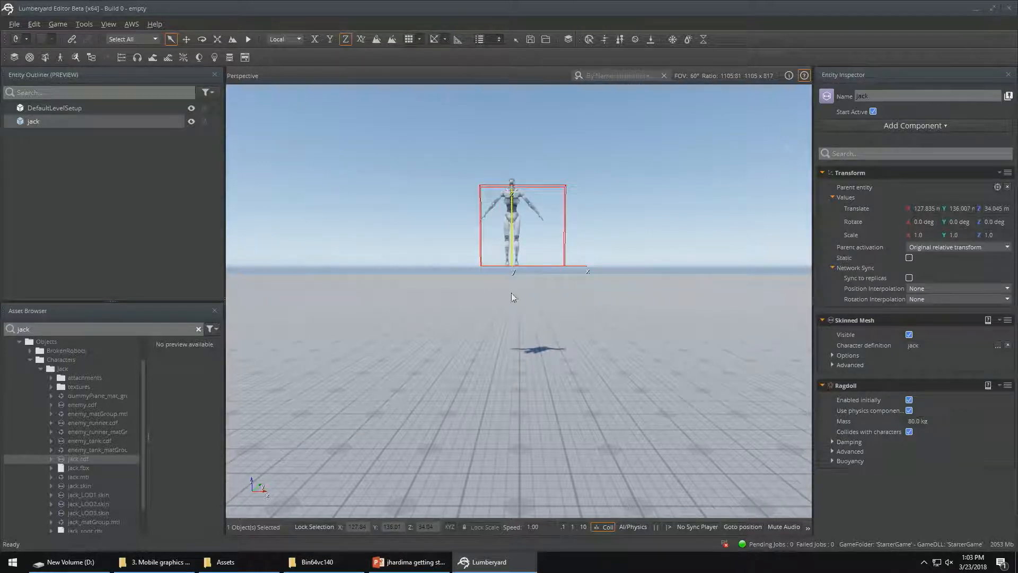
# Find am_crate_01.cgf among the Crate props in the project assets and place it on the ground beneath jack
pyautogui.click(199, 329)
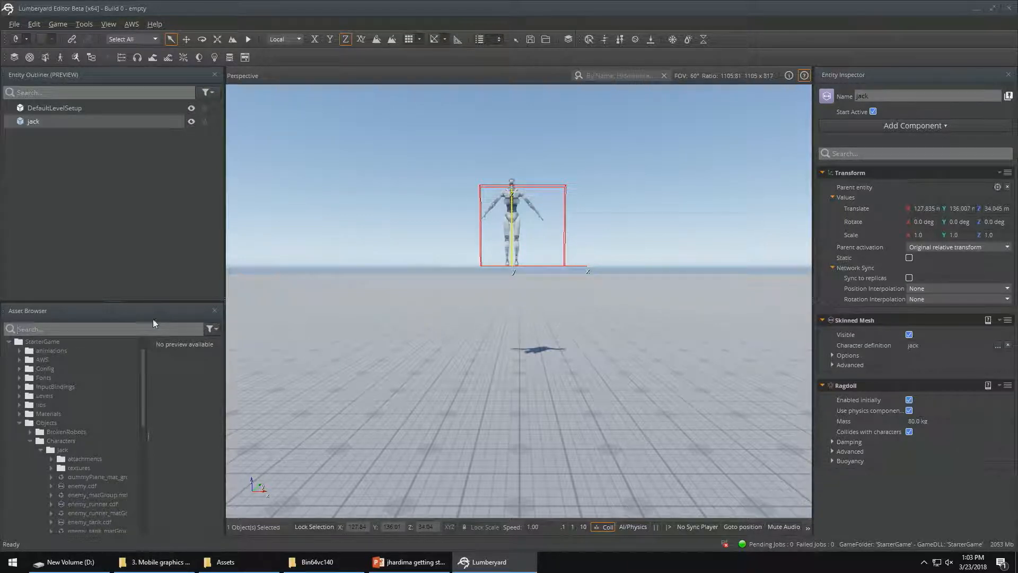
pyautogui.write('crate')
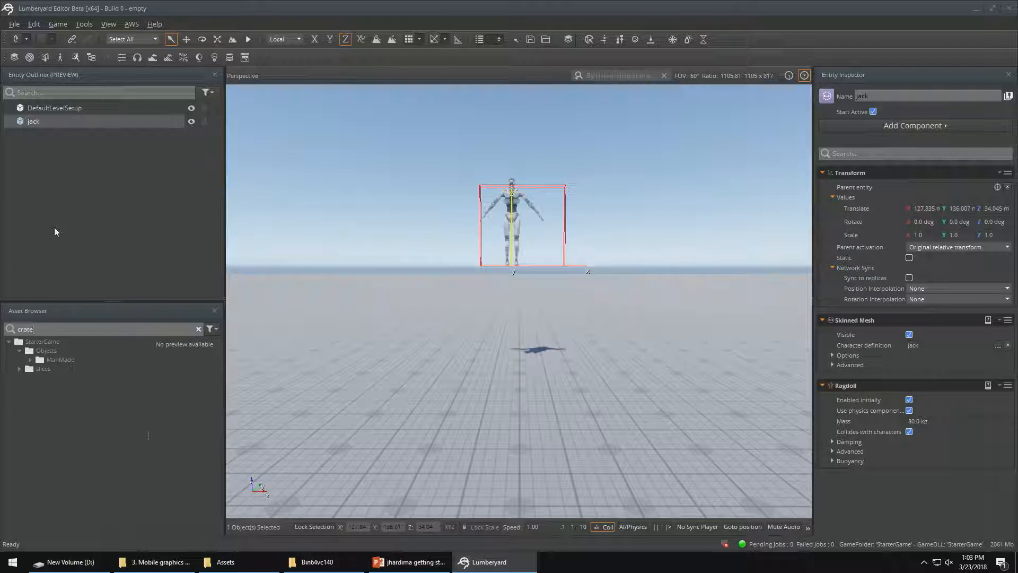
pyautogui.click(29, 359)
pyautogui.click(41, 369)
pyautogui.click(51, 378)
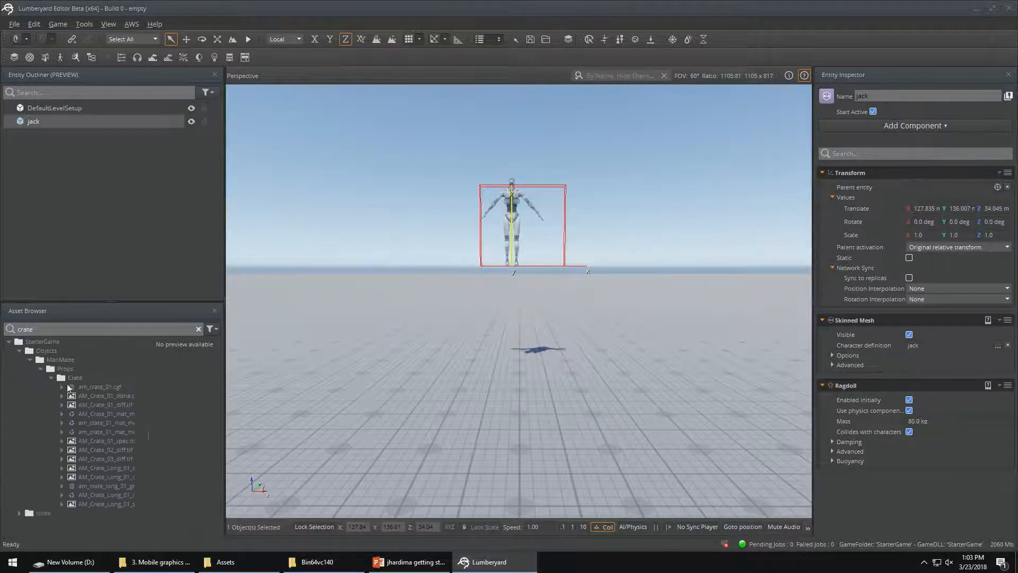
pyautogui.click(88, 386)
pyautogui.moveTo(88, 387); pyautogui.dragTo(514, 388)
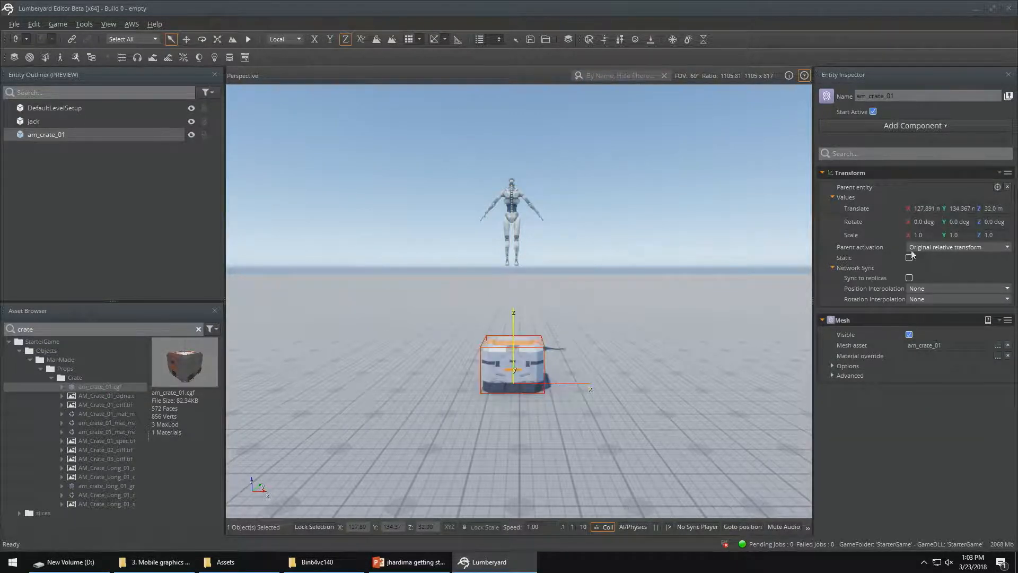
# Widen the crate by setting its X scale to 4.2
pyautogui.doubleClick(934, 234)
pyautogui.write('1.3')
pyautogui.press('Return')
pyautogui.press('Up')
pyautogui.press('Up')
pyautogui.press('Up')
pyautogui.press('Up')
pyautogui.press('Up')
pyautogui.press('Up')
pyautogui.press('Up')
pyautogui.press('Up')
pyautogui.press('Up')
pyautogui.press('Up')
pyautogui.press('Up')
pyautogui.press('Up')
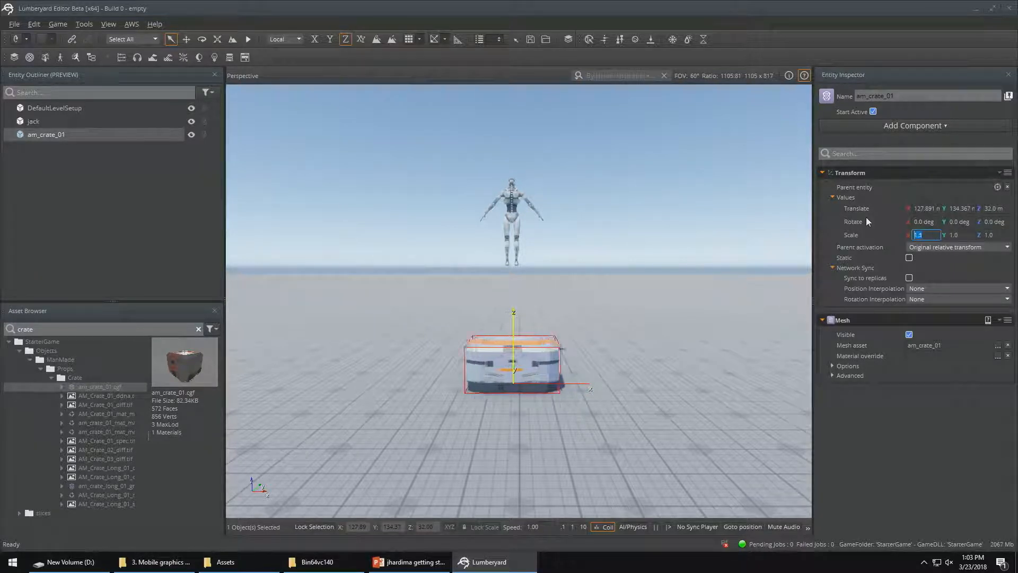
pyautogui.press('Up')
pyautogui.press('Up')
pyautogui.press('Up')
pyautogui.press('Up')
pyautogui.press('Up')
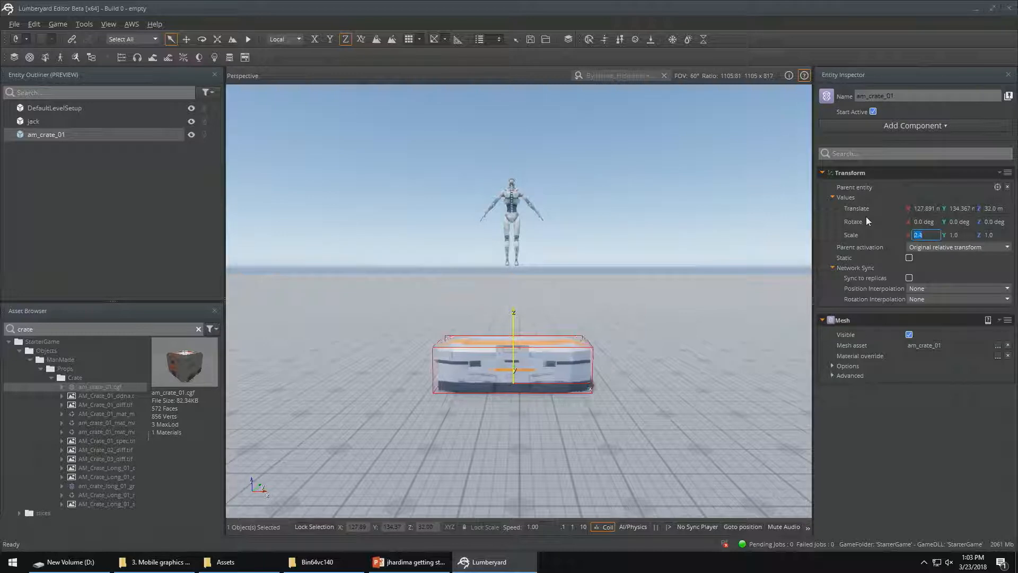
pyautogui.press('Up')
pyautogui.press('Up')
pyautogui.press('Up')
pyautogui.press('Up')
pyautogui.press('Up')
pyautogui.press('Up')
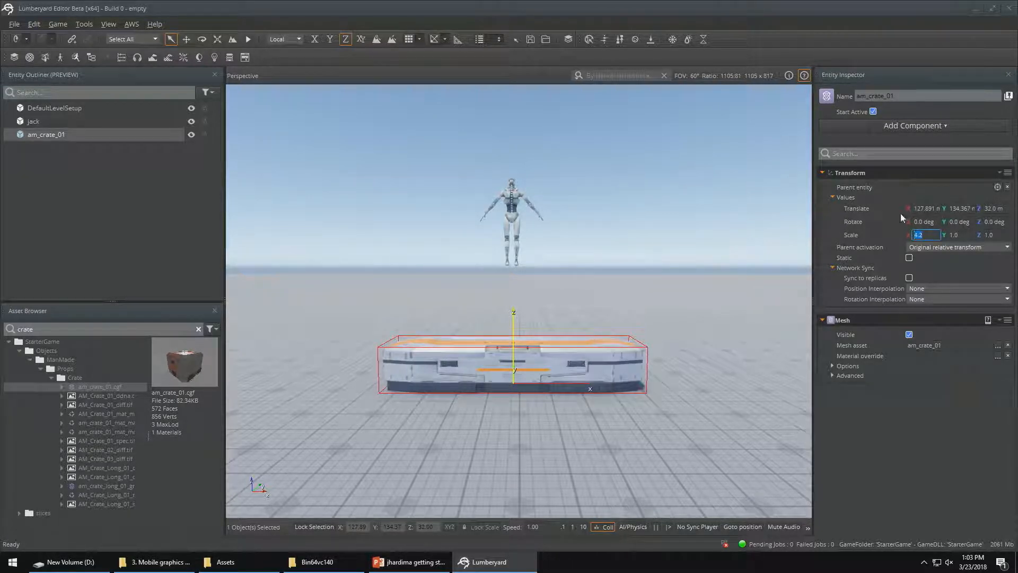
# Flatten the crate into a platform by setting its Y scale to 2.0 and Z scale to 0.1
pyautogui.press('Tab')
pyautogui.press('Up')
pyautogui.press('Up')
pyautogui.press('Up')
pyautogui.press('Up')
pyautogui.press('Up')
pyautogui.press('Up')
pyautogui.press('Up')
pyautogui.press('Up')
pyautogui.press('Up')
pyautogui.press('Up')
pyautogui.press('Up')
pyautogui.press('Up')
pyautogui.press('Up')
pyautogui.press('Up')
pyautogui.press('Up')
pyautogui.press('Up')
pyautogui.press('Up')
pyautogui.press('Up')
pyautogui.press('Up')
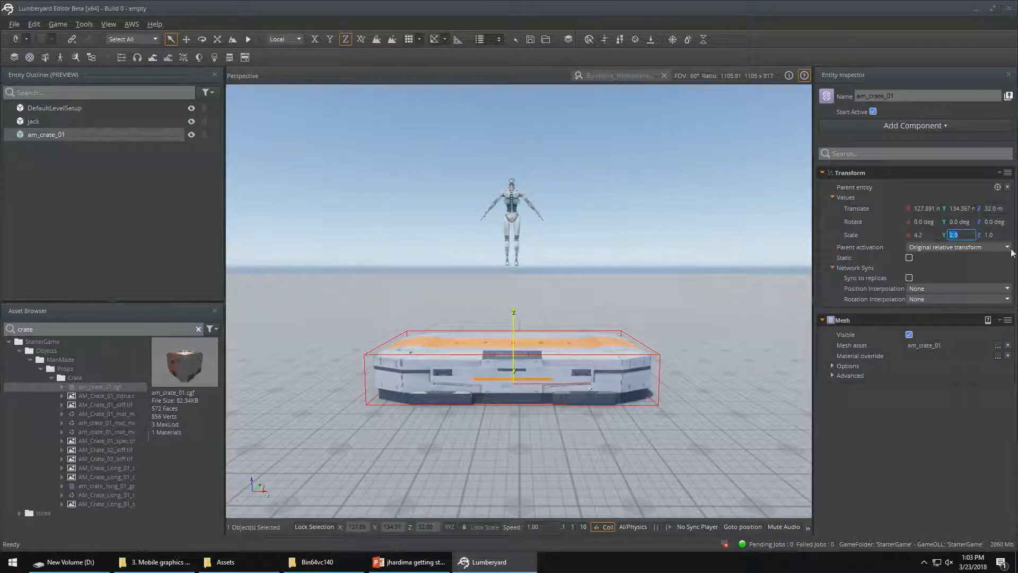
pyautogui.click(989, 235)
pyautogui.press('Down')
pyautogui.press('Down')
pyautogui.press('Down')
pyautogui.press('Down')
pyautogui.press('Down')
pyautogui.press('Down')
pyautogui.press('Down')
pyautogui.press('Down')
pyautogui.press('Down')
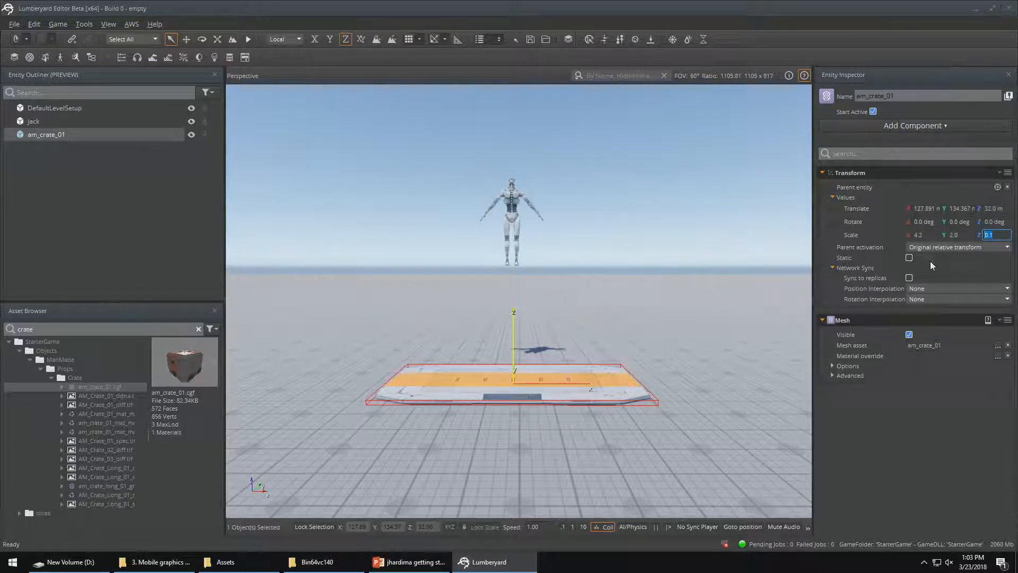
# Add Static Physics and Mesh Collider components to the crate
pyautogui.click(925, 126)
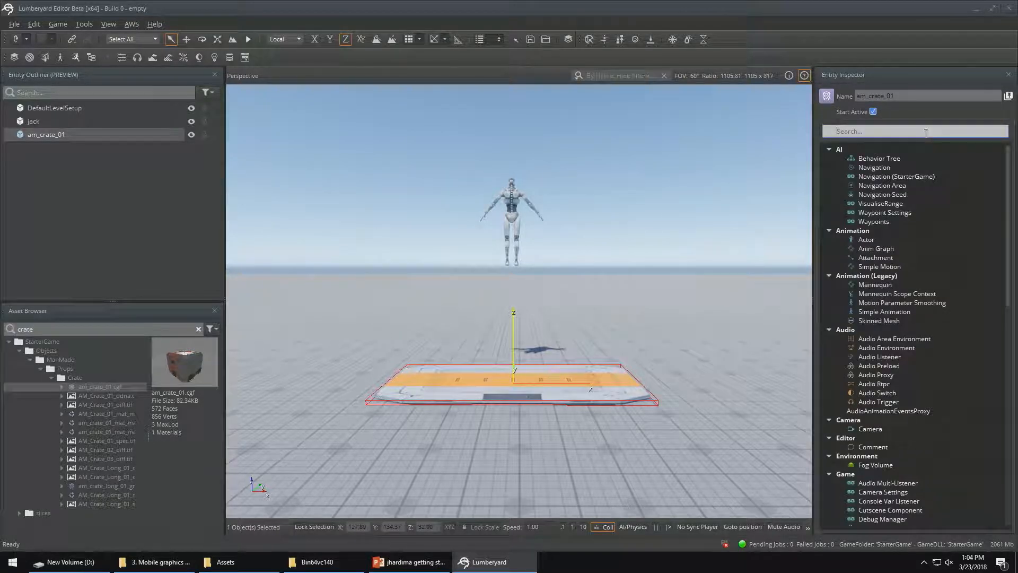
pyautogui.scroll(-11, 912, 284)
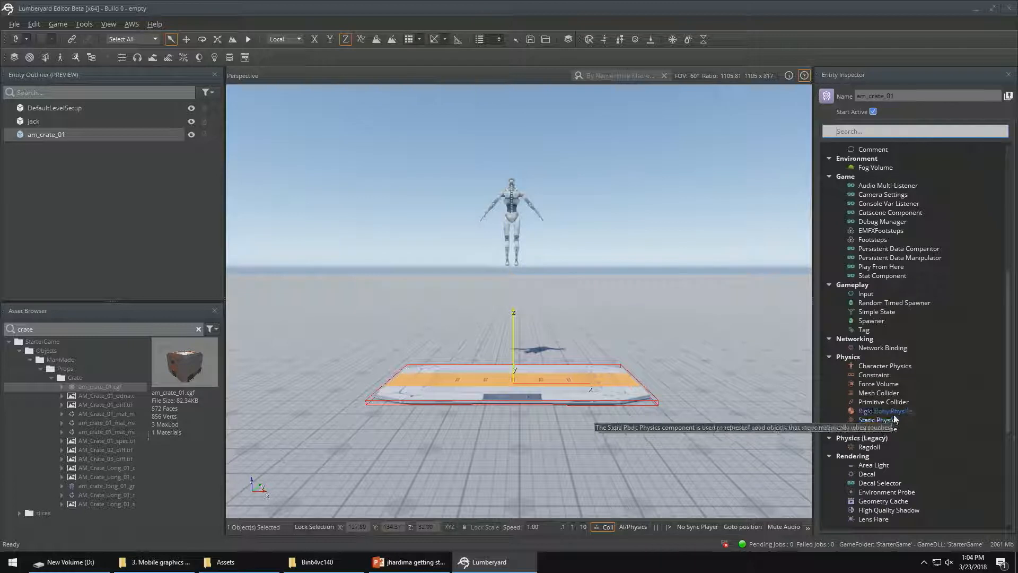
pyautogui.click(890, 422)
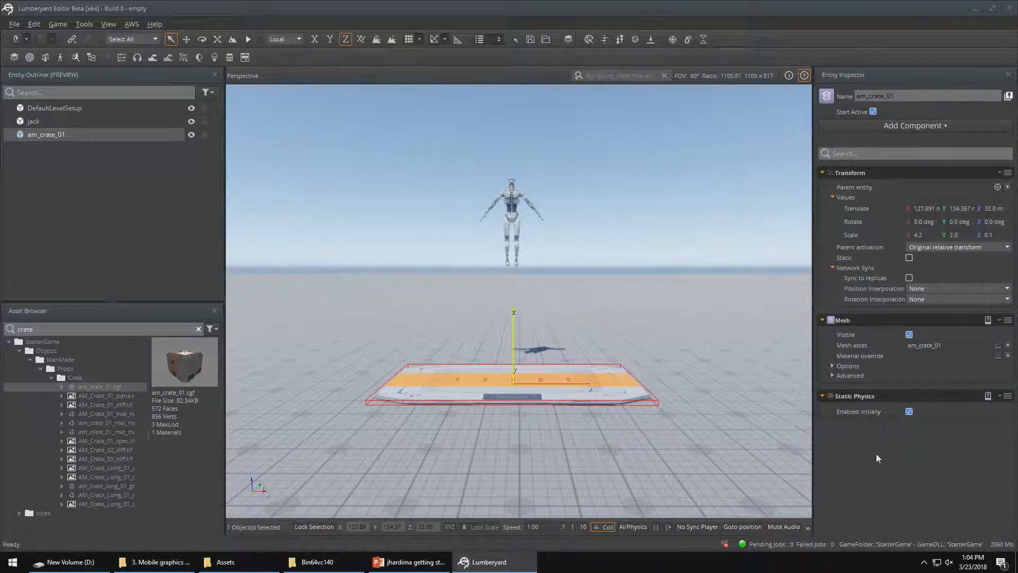
pyautogui.click(919, 128)
pyautogui.click(882, 393)
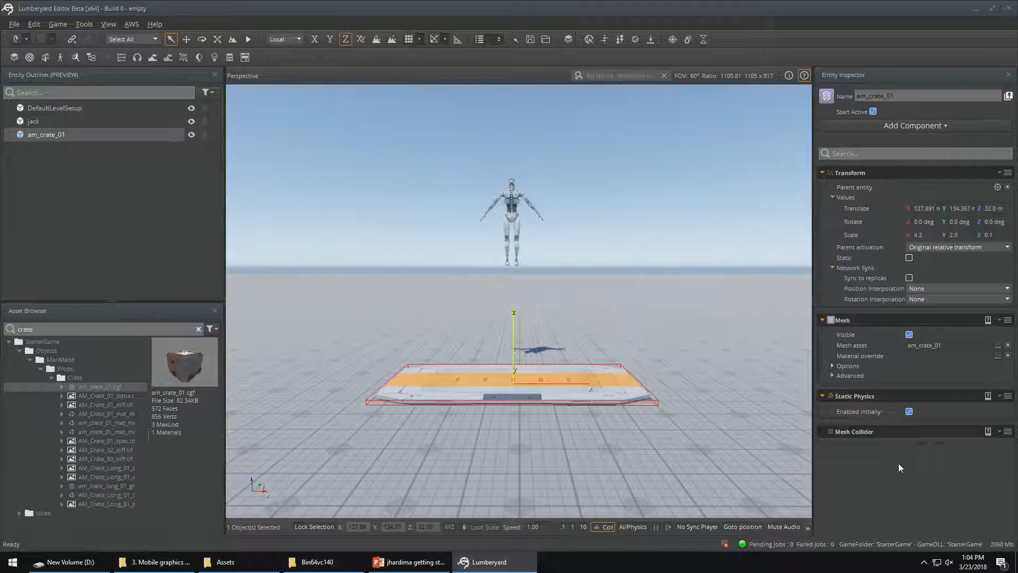
# Reduce the camera speed to 0.1 and move jack along the Y axis to about 133.7 m, over the crate platform
pyautogui.click(512, 239)
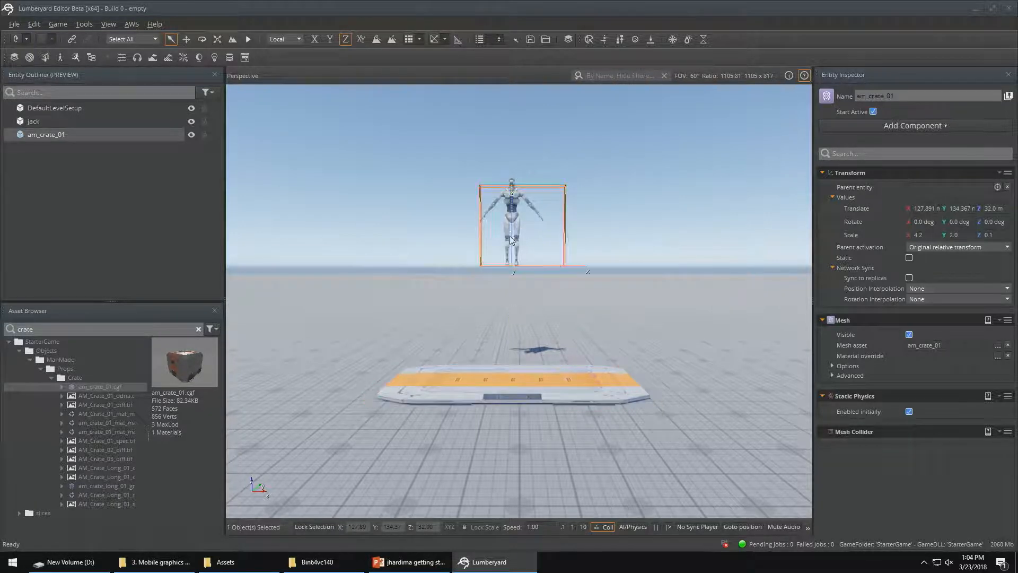
pyautogui.press('d')
pyautogui.moveTo(607, 250); pyautogui.dragTo(456, 244, button='right')
pyautogui.press('w')
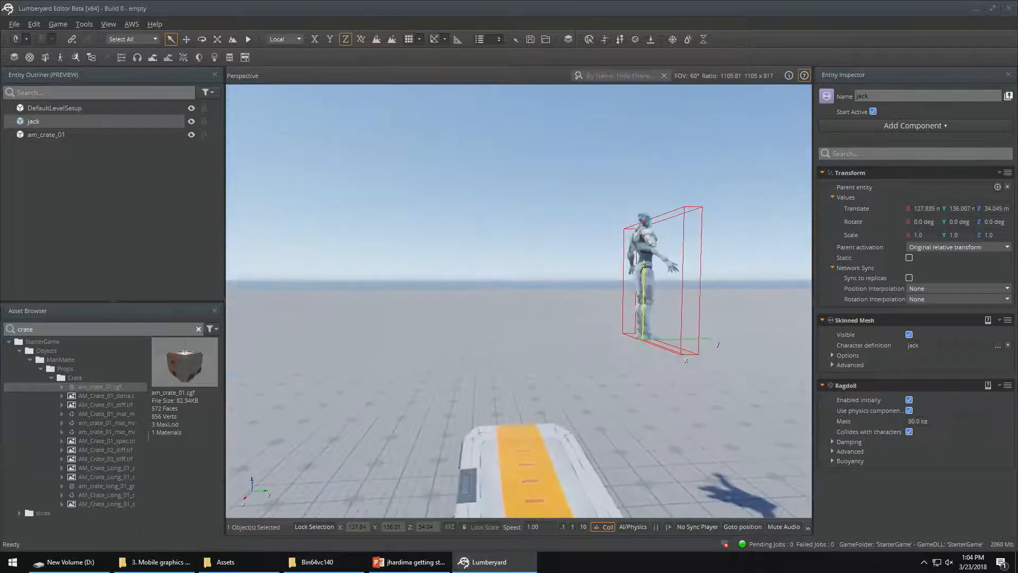
pyautogui.press('s')
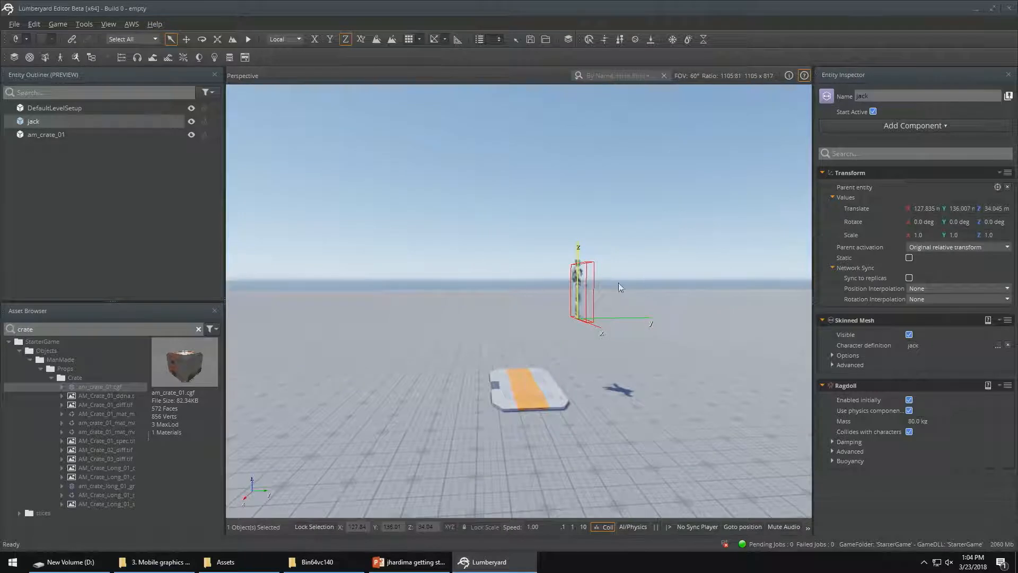
pyautogui.click(564, 526)
pyautogui.press('1')
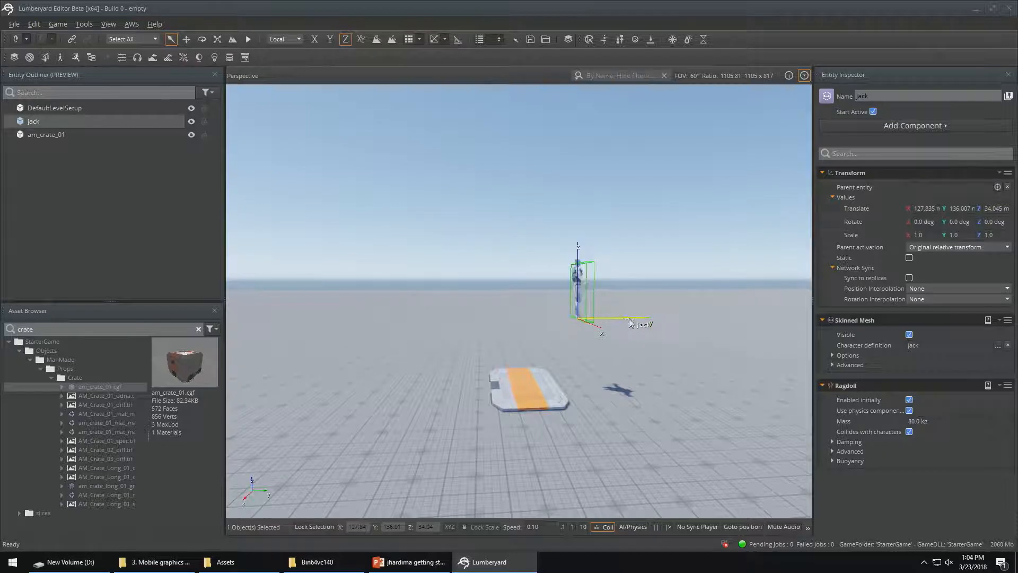
pyautogui.moveTo(631, 320); pyautogui.dragTo(522, 291)
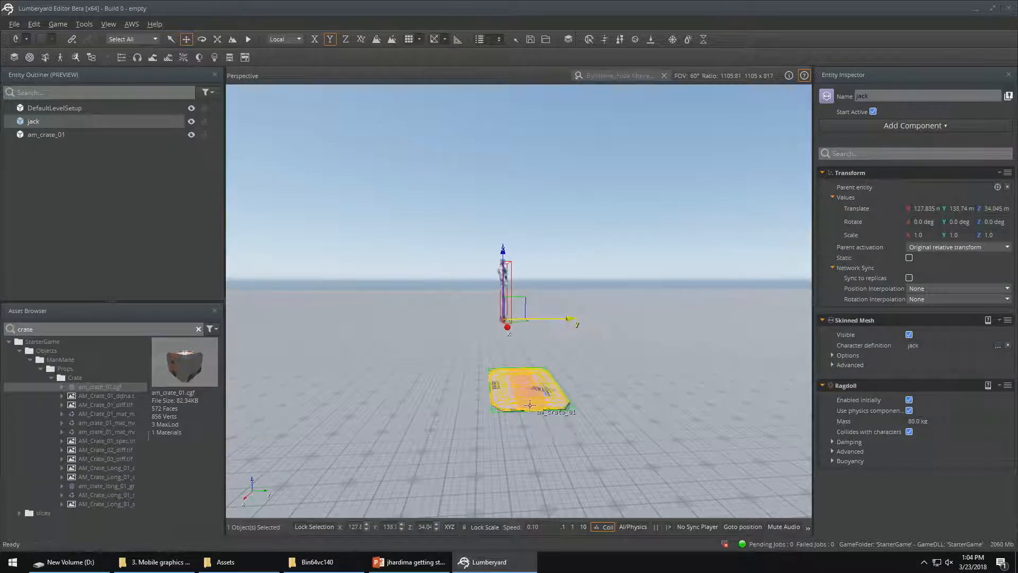
# Raise the crate platform to a Z position of about 33.245 m and test jack's fall onto it in game mode
pyautogui.click(528, 387)
pyautogui.moveTo(525, 343); pyautogui.dragTo(526, 302)
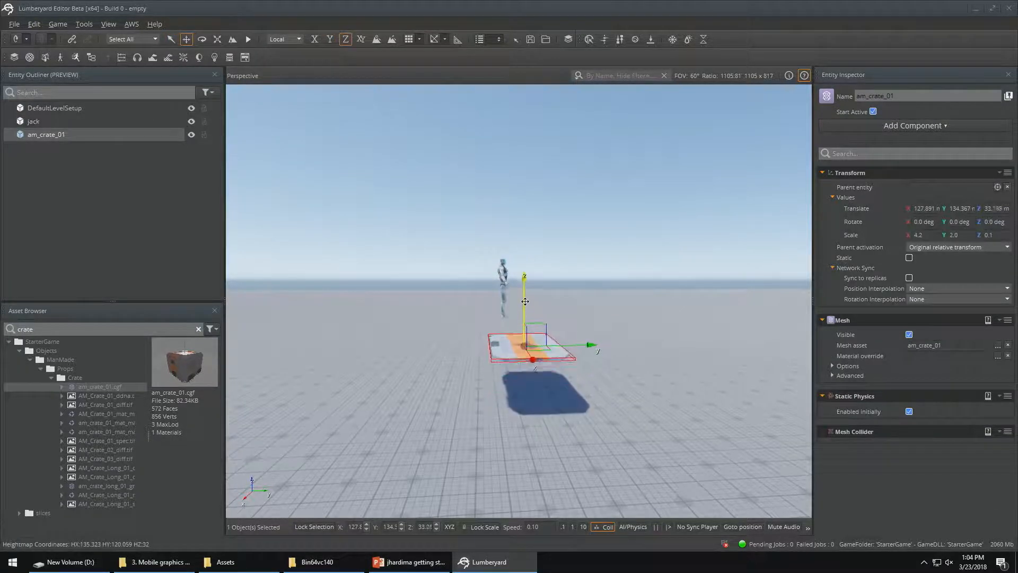
pyautogui.moveTo(642, 317); pyautogui.dragTo(756, 331, button='right')
pyautogui.press('a')
pyautogui.press('w')
pyautogui.hotkey('ctrl', 'g')
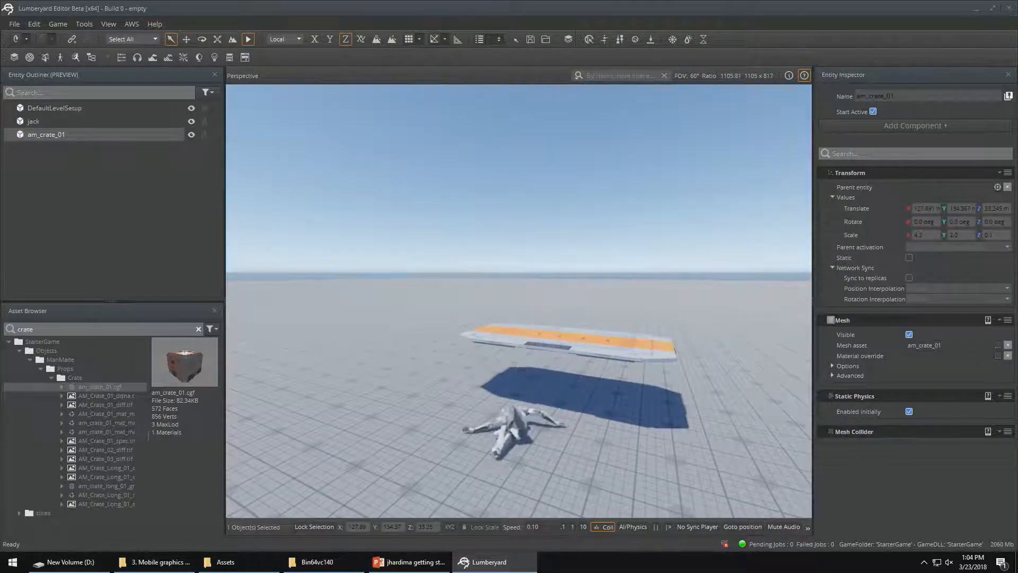
pyautogui.press('Escape')
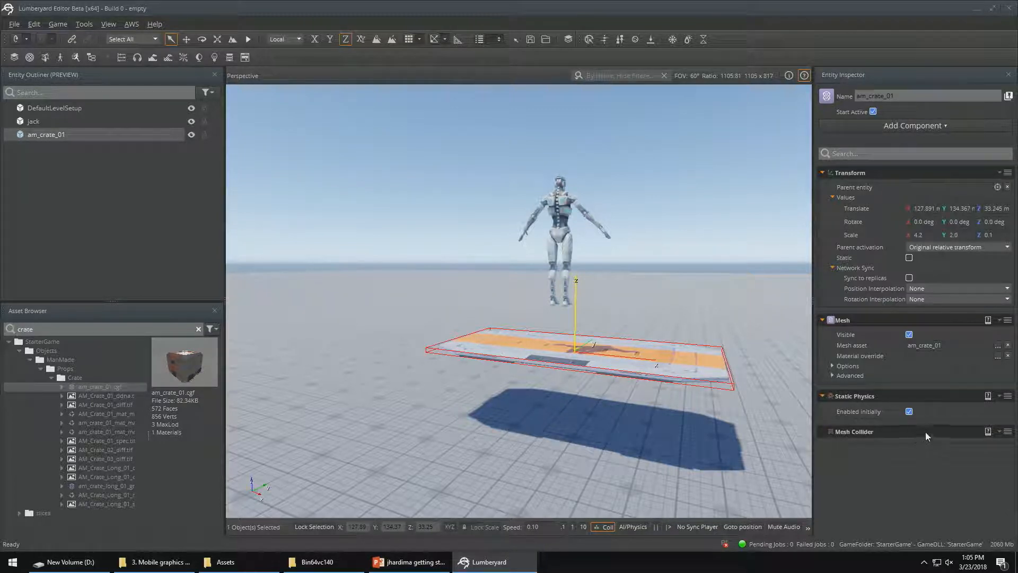
# Add a Script Canvas component to the am_crate_01 entity
pyautogui.moveTo(925, 431)
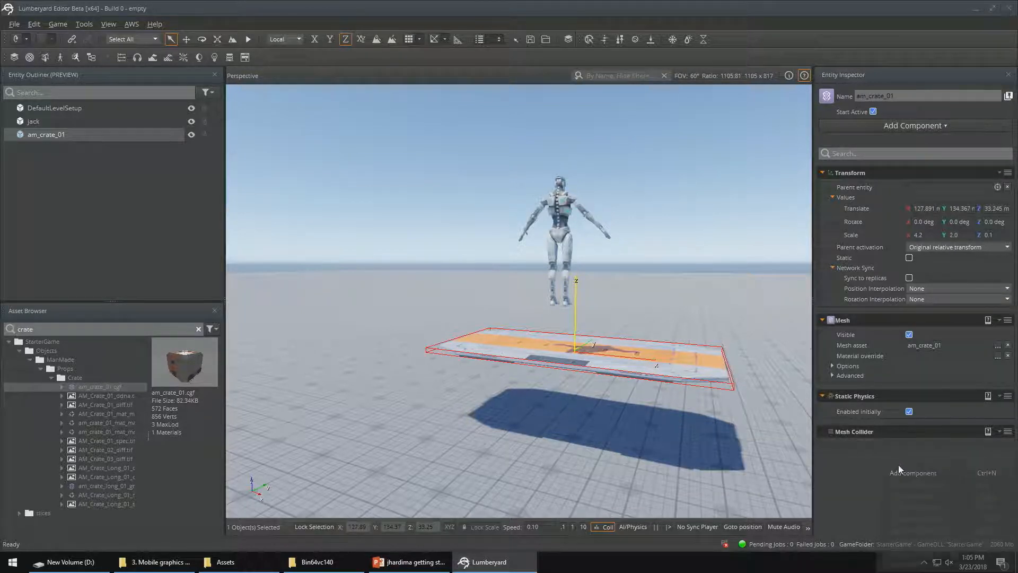
pyautogui.rightClick(898, 465)
pyautogui.click(909, 474)
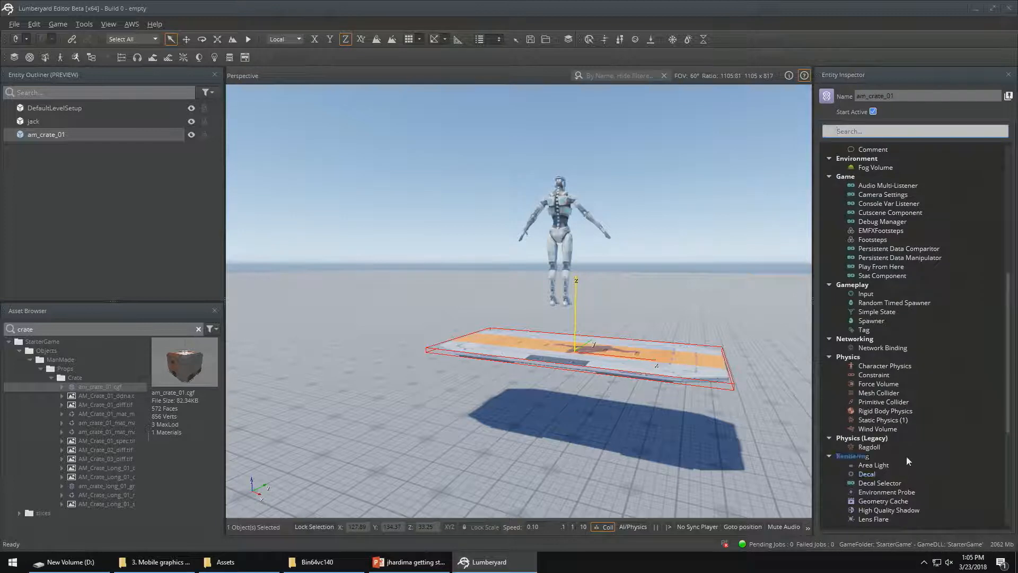
pyautogui.write('scr')
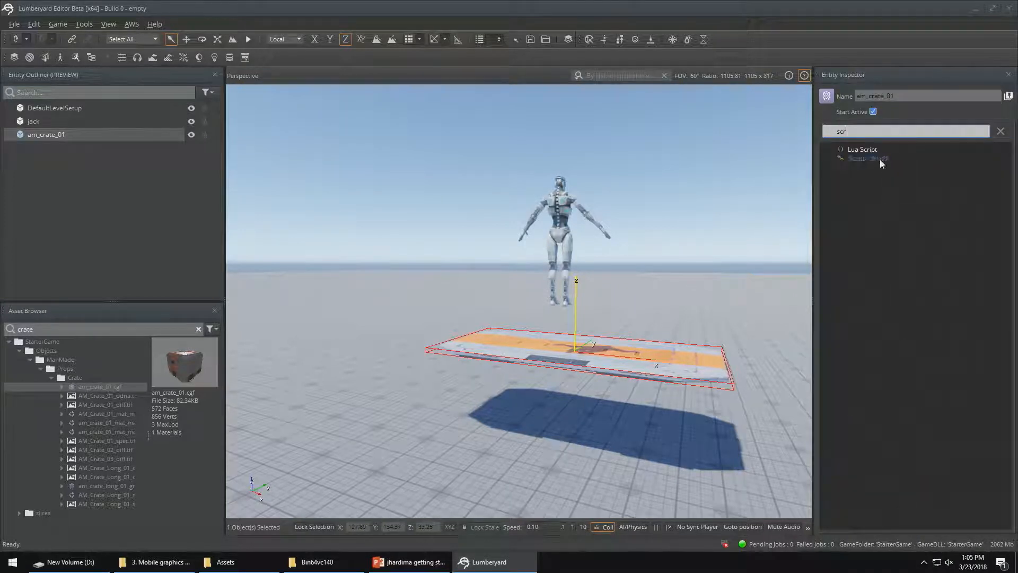
pyautogui.click(870, 158)
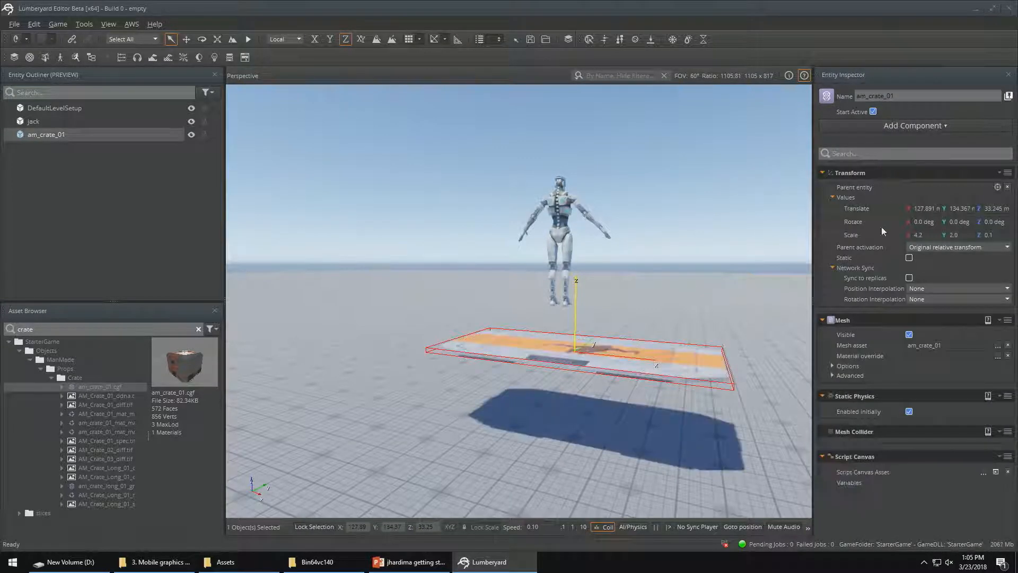
# Open the Script Canvas editor from the crate's component, dismiss the welcome dialog and create a new script
pyautogui.click(996, 472)
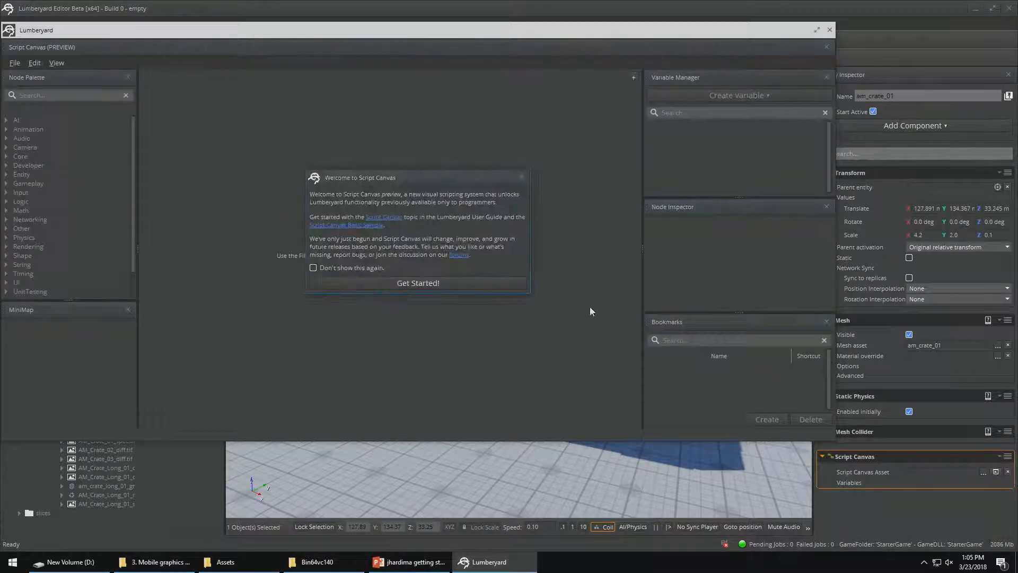
pyautogui.click(506, 282)
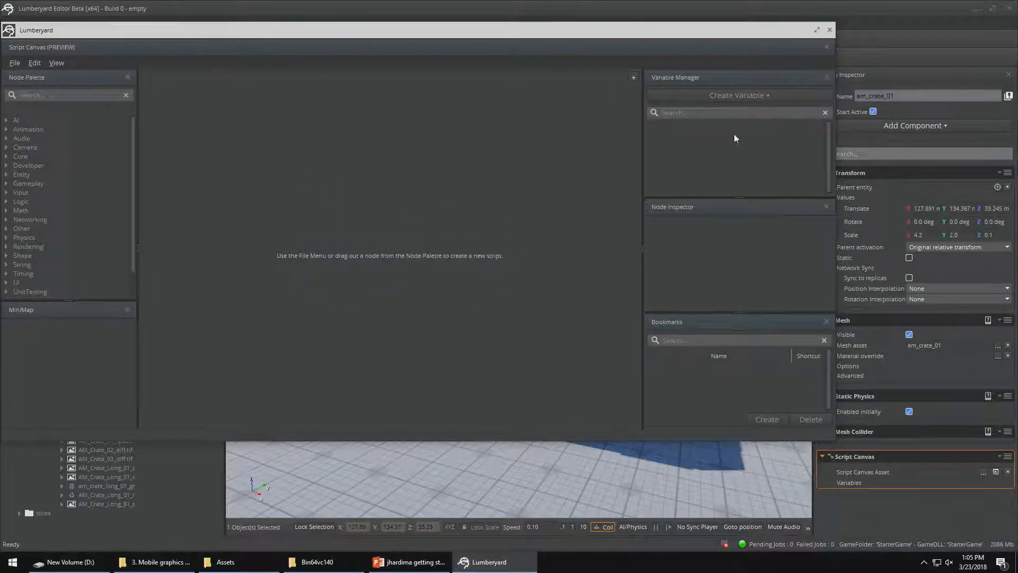
pyautogui.click(15, 62)
pyautogui.click(22, 81)
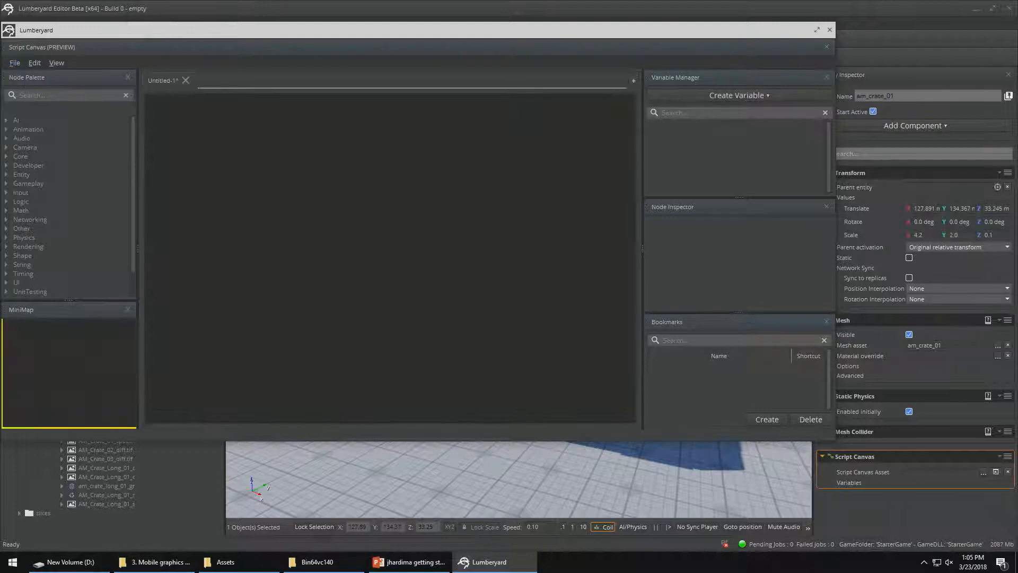
# Add the Physics Component On Collision event node to the empty graph
pyautogui.rightClick(200, 162)
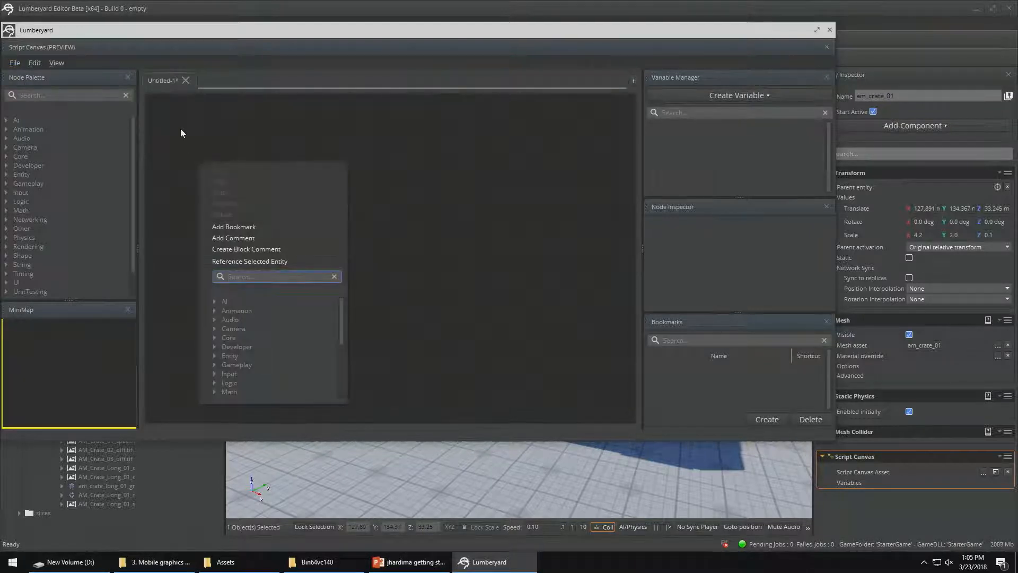
pyautogui.write('coll')
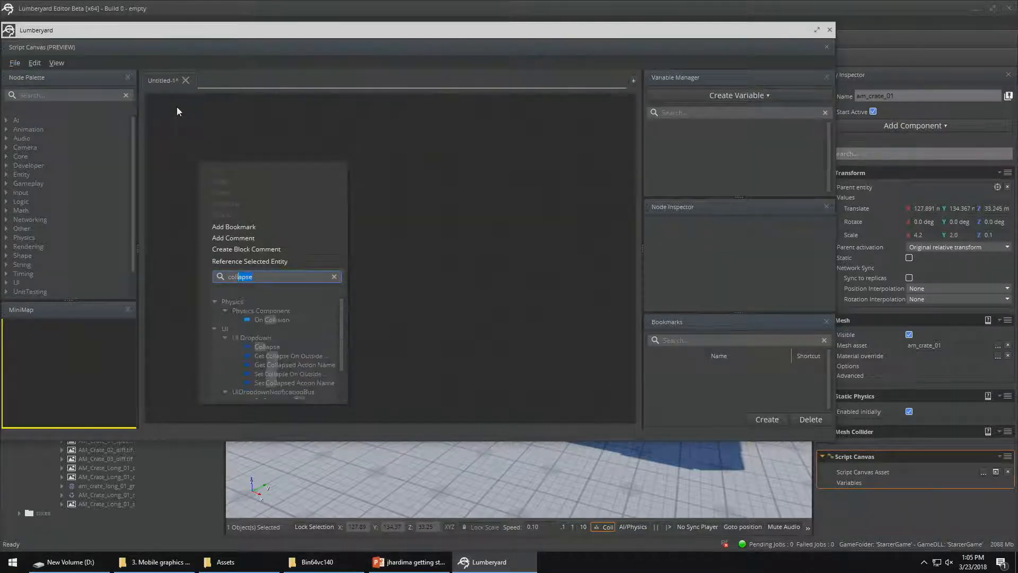
pyautogui.write('is')
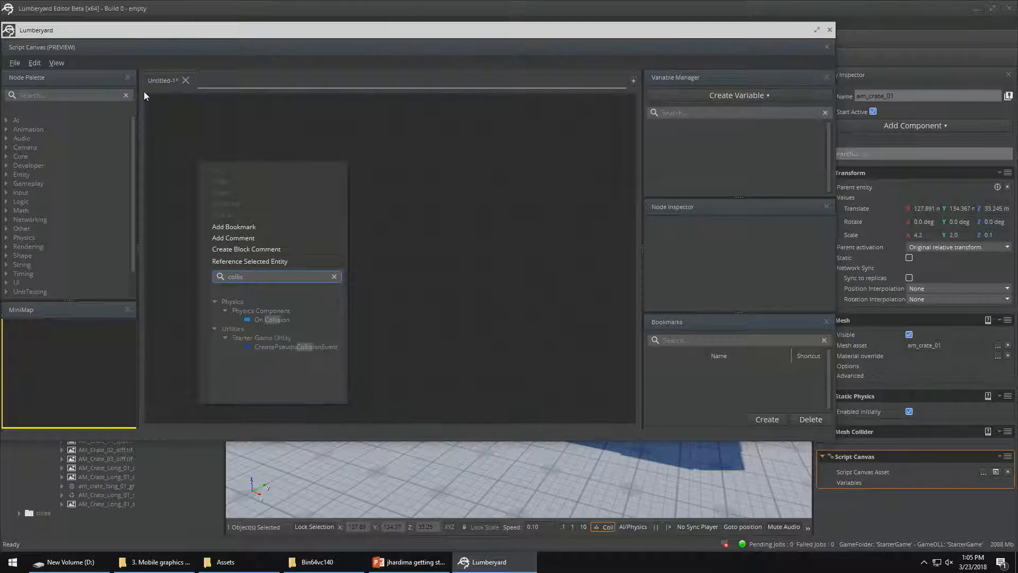
pyautogui.click(270, 320)
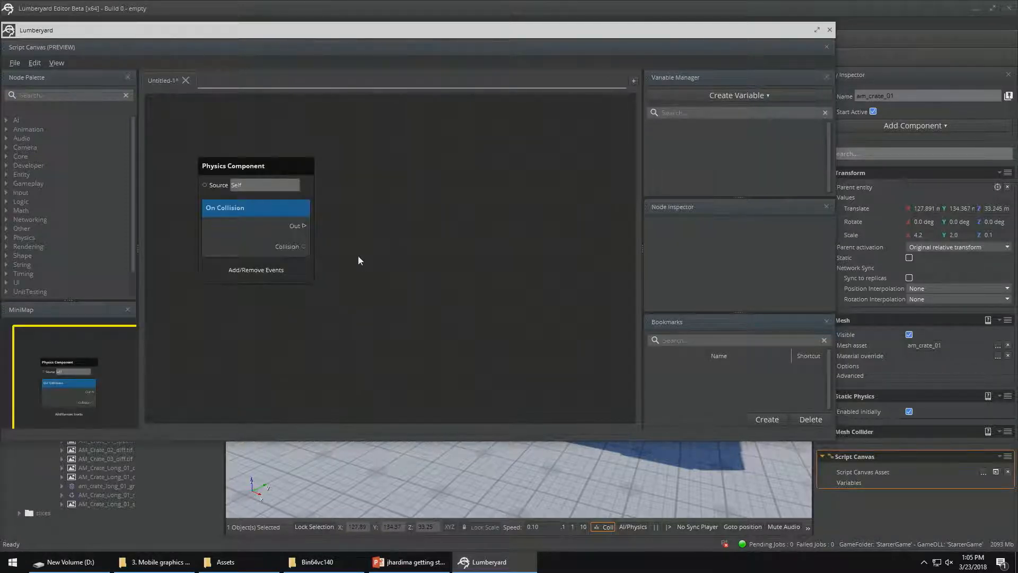
# Create a variable of type Collision and name it collision
pyautogui.click(721, 97)
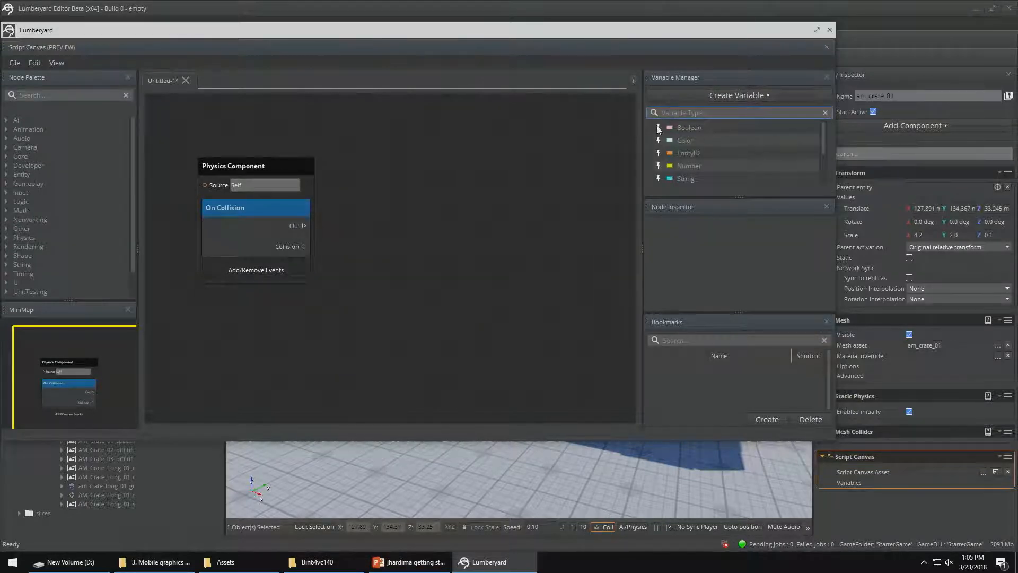
pyautogui.write('collision')
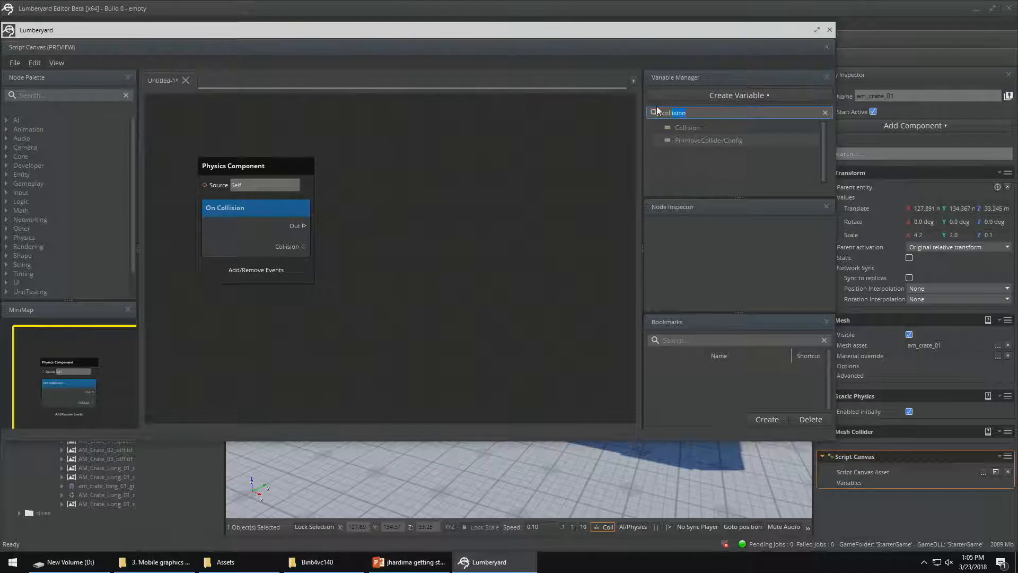
pyautogui.click(683, 127)
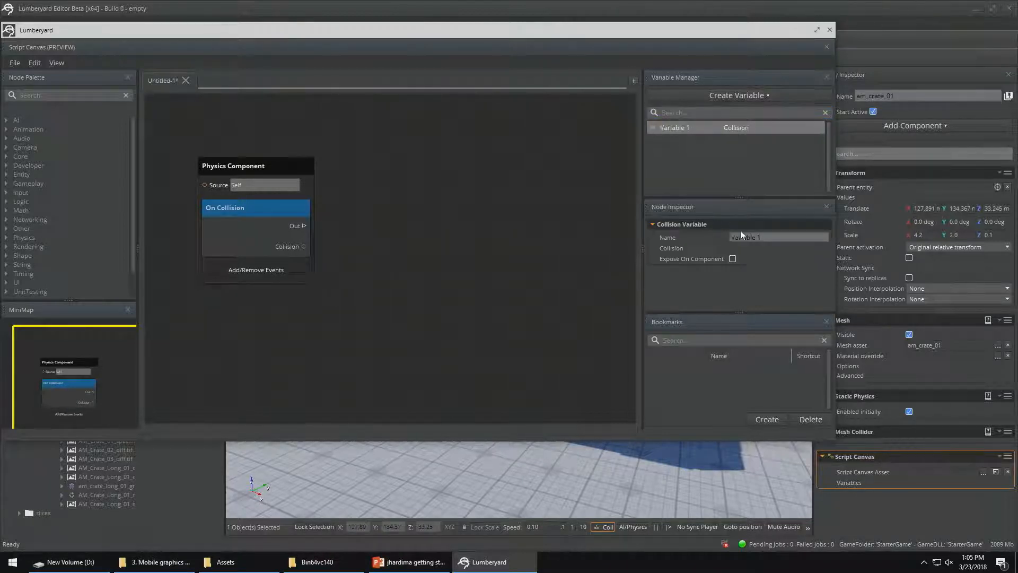
pyautogui.click(767, 239)
pyautogui.moveTo(767, 239); pyautogui.dragTo(702, 237)
pyautogui.write('collsi')
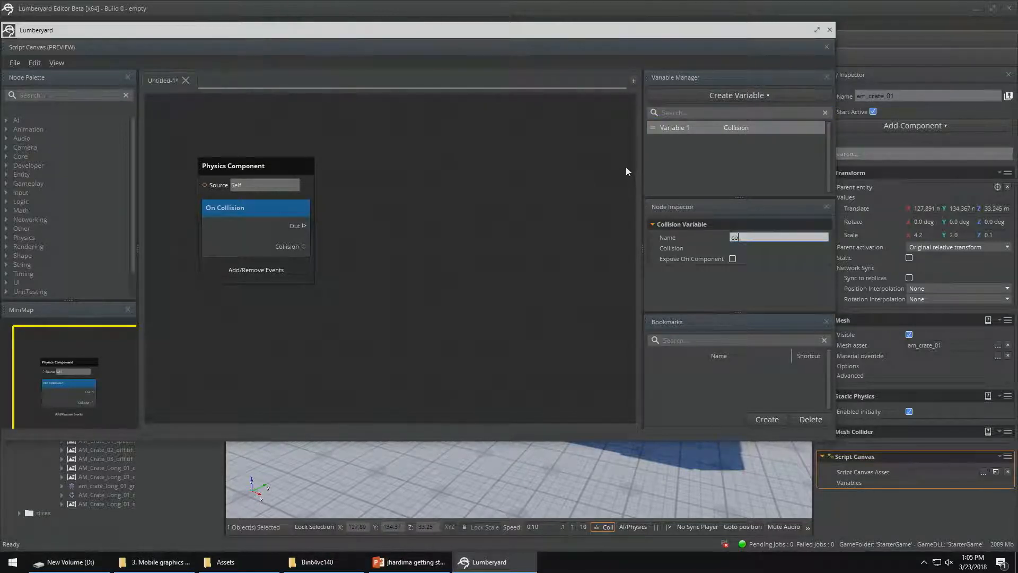
pyautogui.press('BackSpace')
pyautogui.press('BackSpace')
pyautogui.write('ision')
pyautogui.click(669, 248)
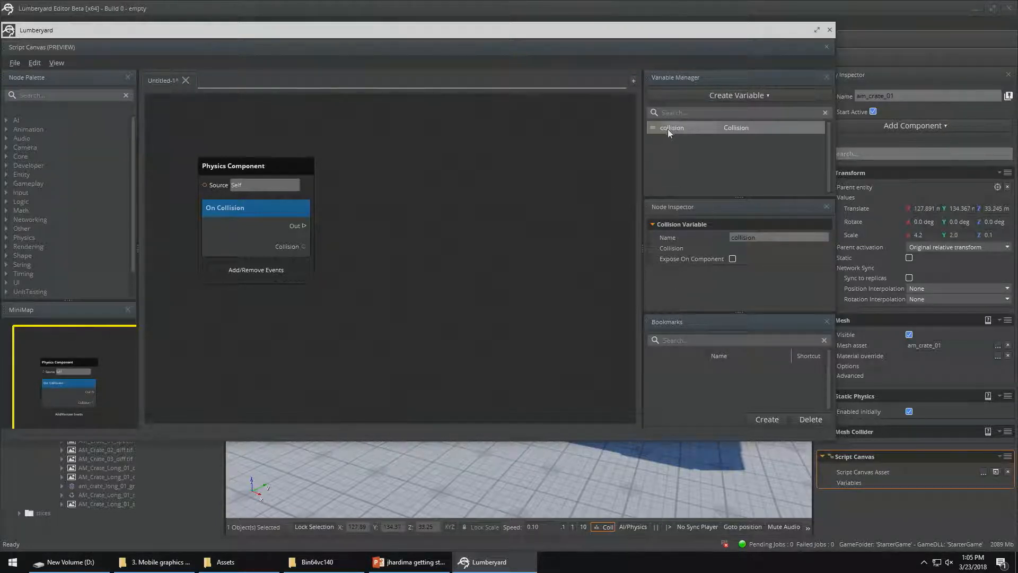
# Add a Set collision node and connect On Collision's Out and Collision outputs to its In and Collision inputs
pyautogui.moveTo(667, 129); pyautogui.dragTo(366, 187)
pyautogui.click(455, 205)
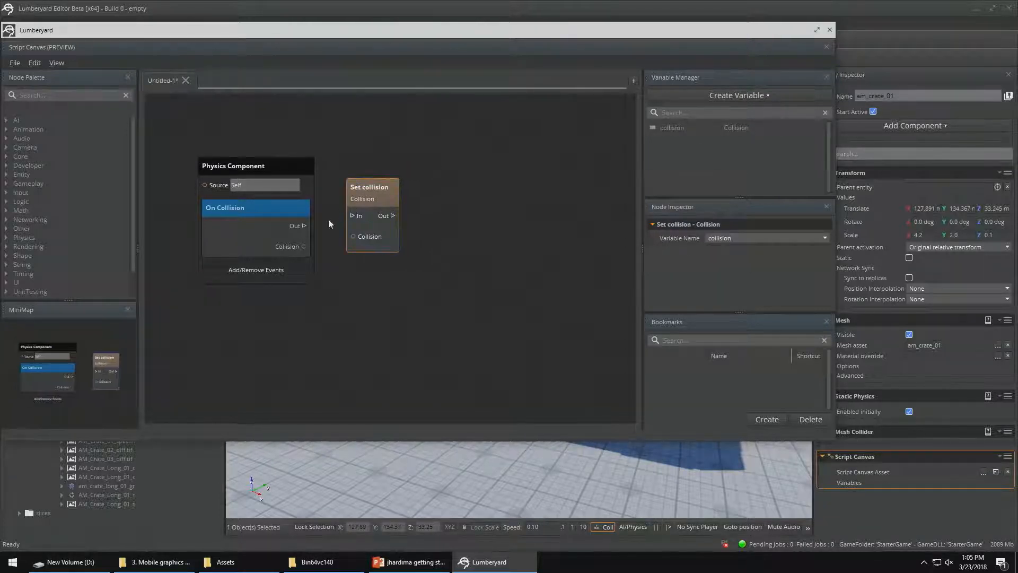
pyautogui.moveTo(304, 226); pyautogui.dragTo(353, 217)
pyautogui.moveTo(307, 247); pyautogui.dragTo(352, 236)
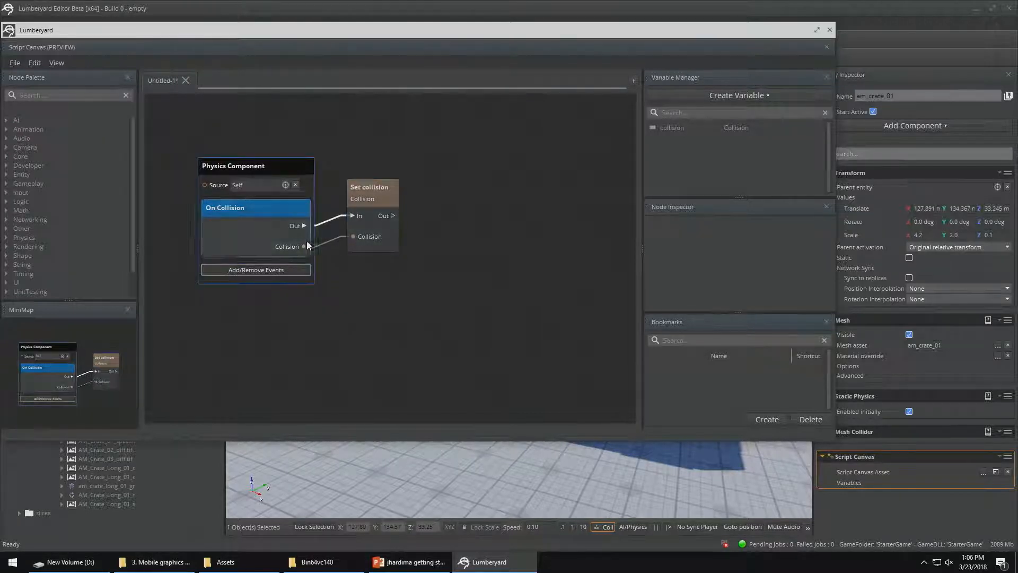
pyautogui.click(367, 228)
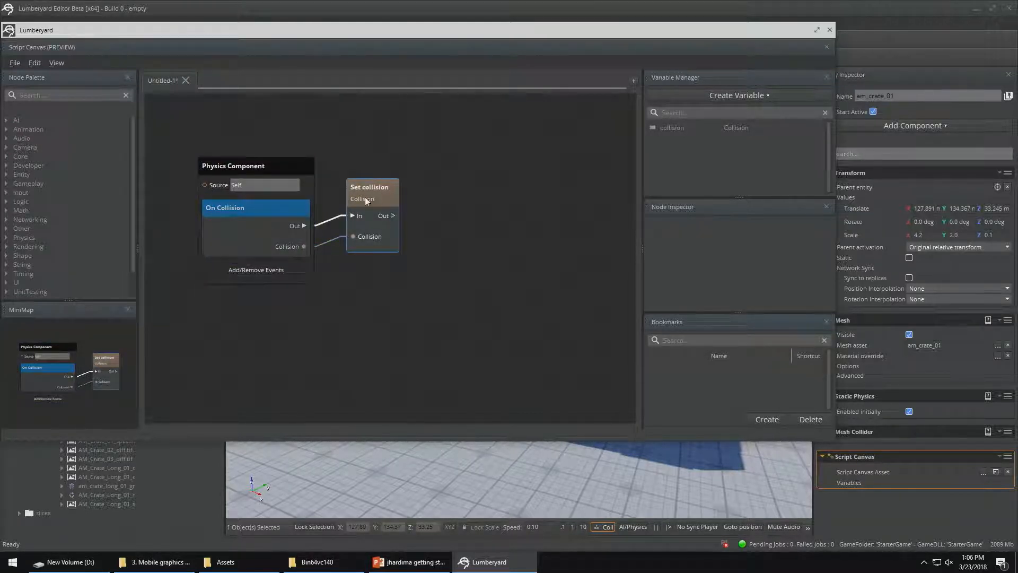
# Add a Get collision node beside Set collision and link Set collision's Out to its In
pyautogui.moveTo(674, 127); pyautogui.dragTo(461, 185)
pyautogui.click(492, 187)
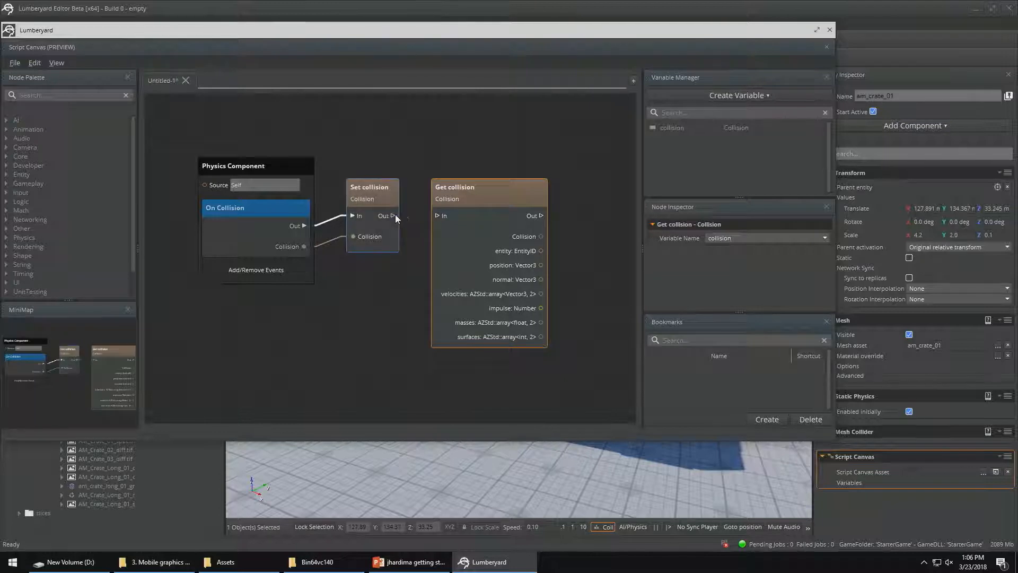
pyautogui.moveTo(393, 216); pyautogui.dragTo(435, 217)
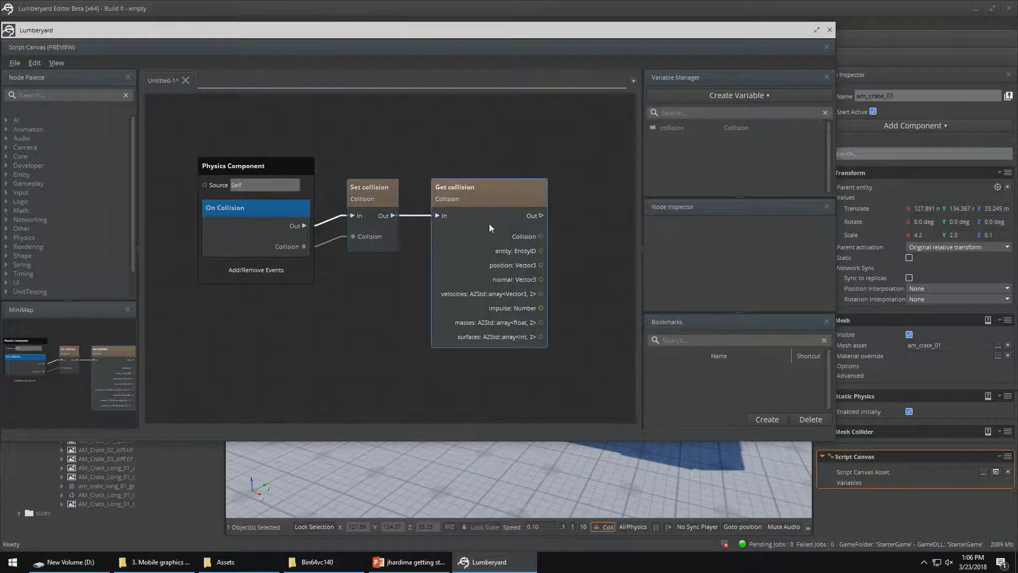
pyautogui.moveTo(491, 188); pyautogui.dragTo(469, 190)
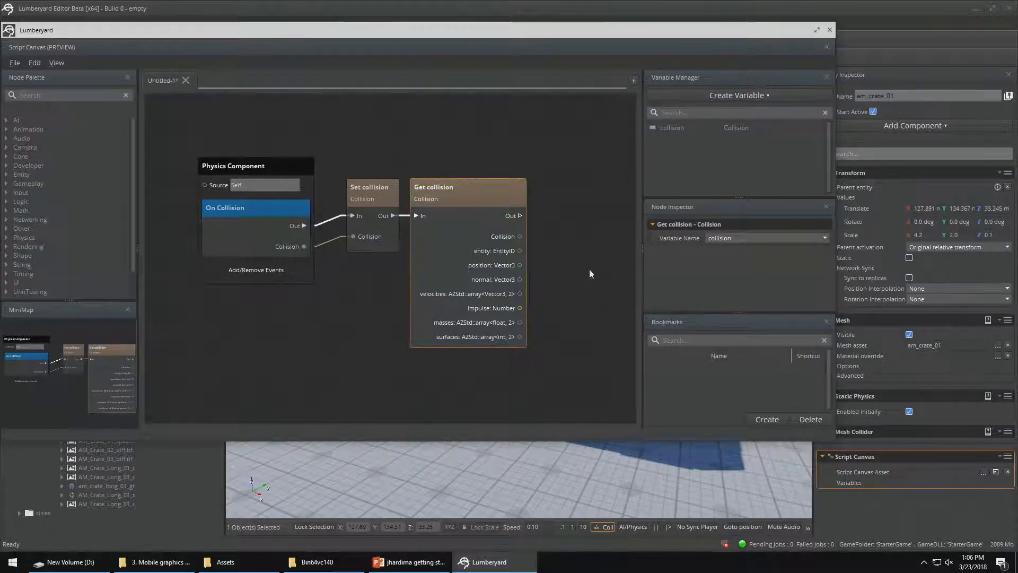
# Create a Number variable named impulse with a value of 1000 and expose it on the component
pyautogui.moveTo(590, 271); pyautogui.dragTo(492, 278, button='middle')
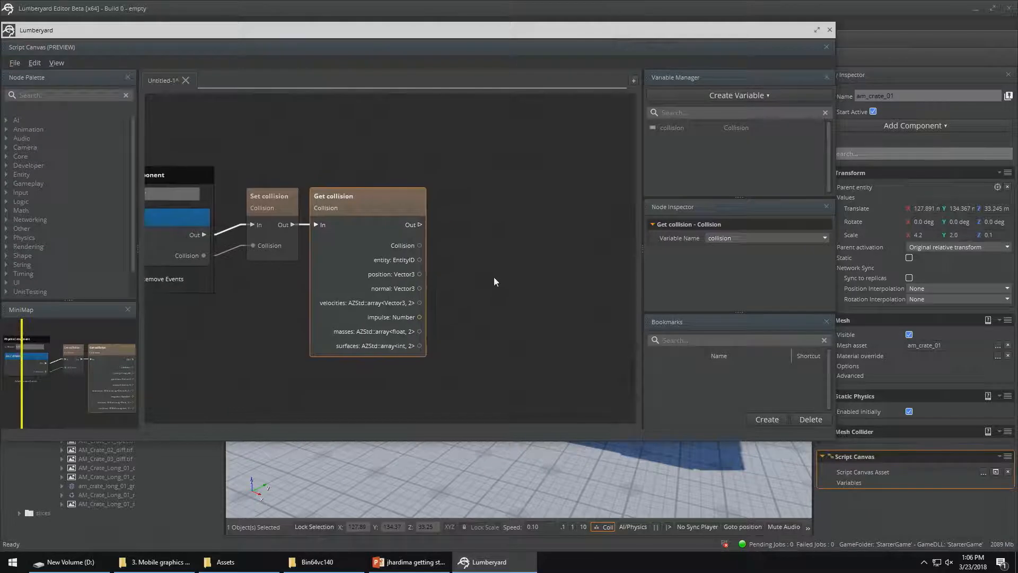
pyautogui.click(708, 99)
pyautogui.click(708, 164)
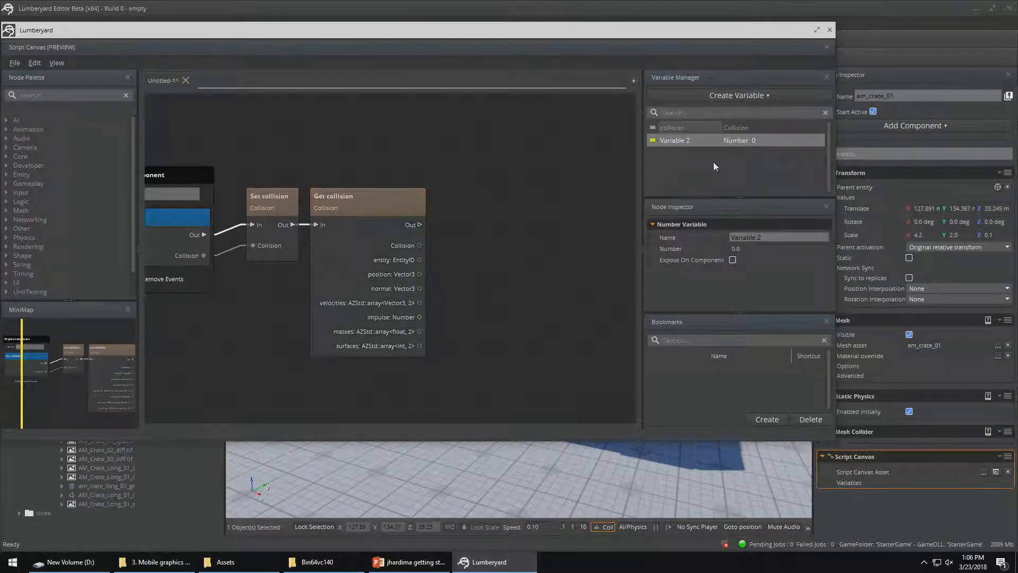
pyautogui.moveTo(767, 237); pyautogui.dragTo(723, 243)
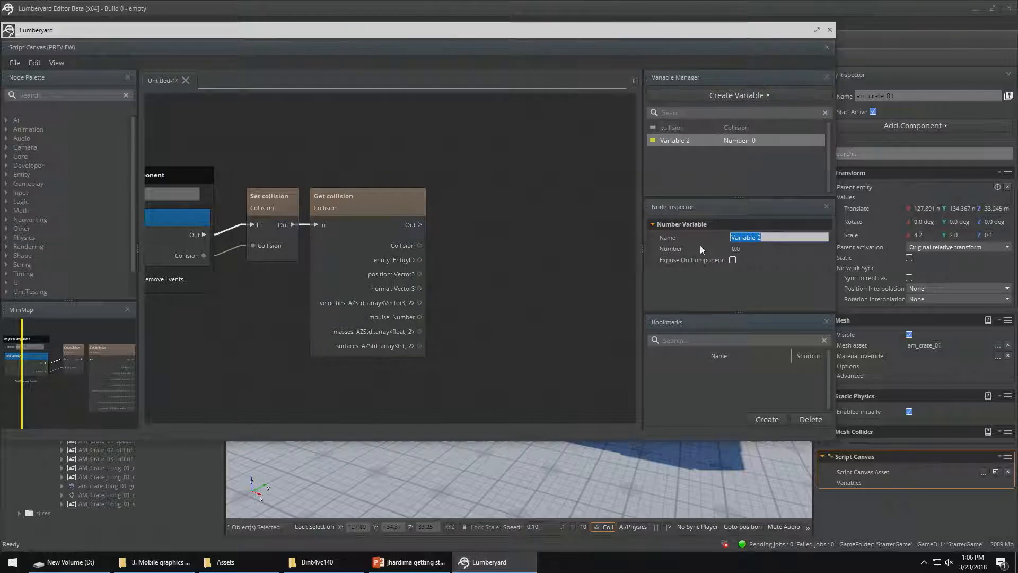
pyautogui.write('impulse')
pyautogui.click(732, 248)
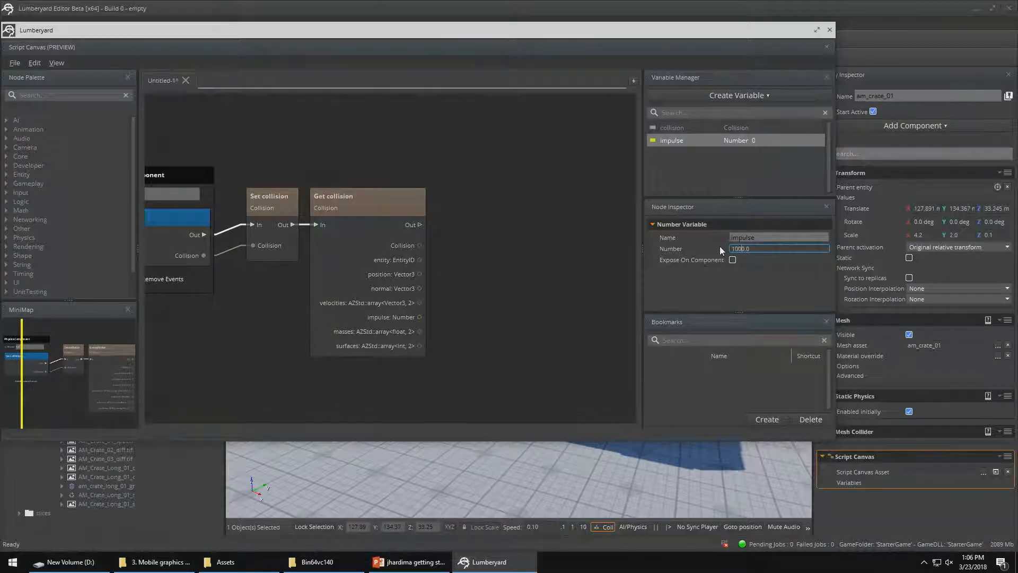
pyautogui.write('0')
pyautogui.press('Return')
pyautogui.click(732, 260)
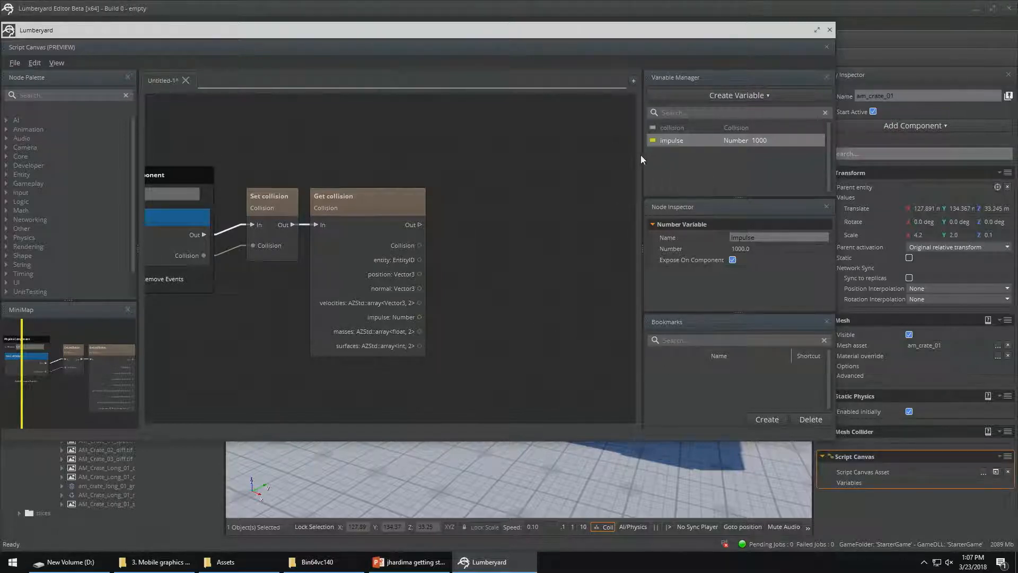
# Add the Physics Component Add Impulse node to the graph, with free space between it and Get collision
pyautogui.rightClick(510, 213)
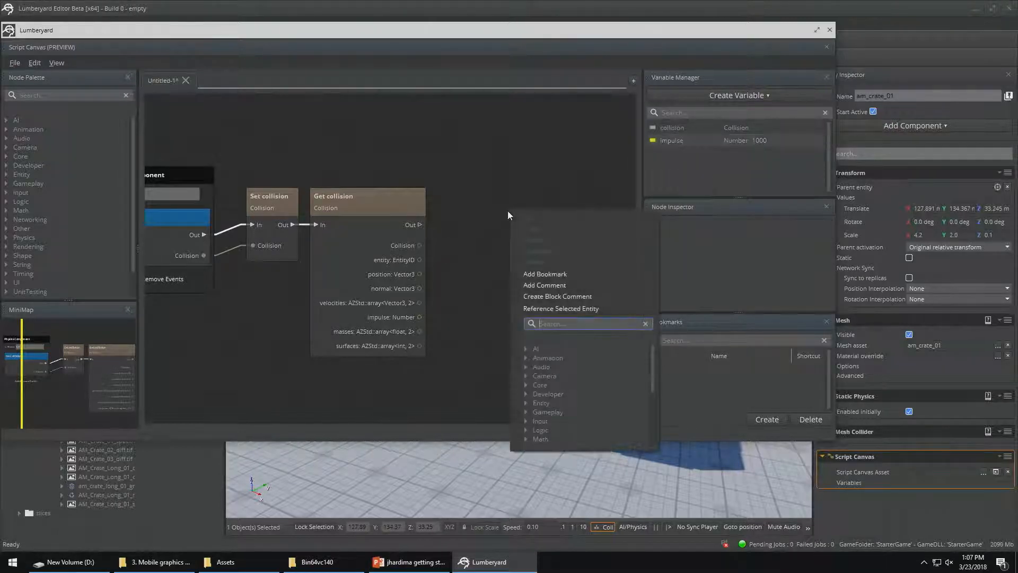
pyautogui.write('impo')
pyautogui.write('lse')
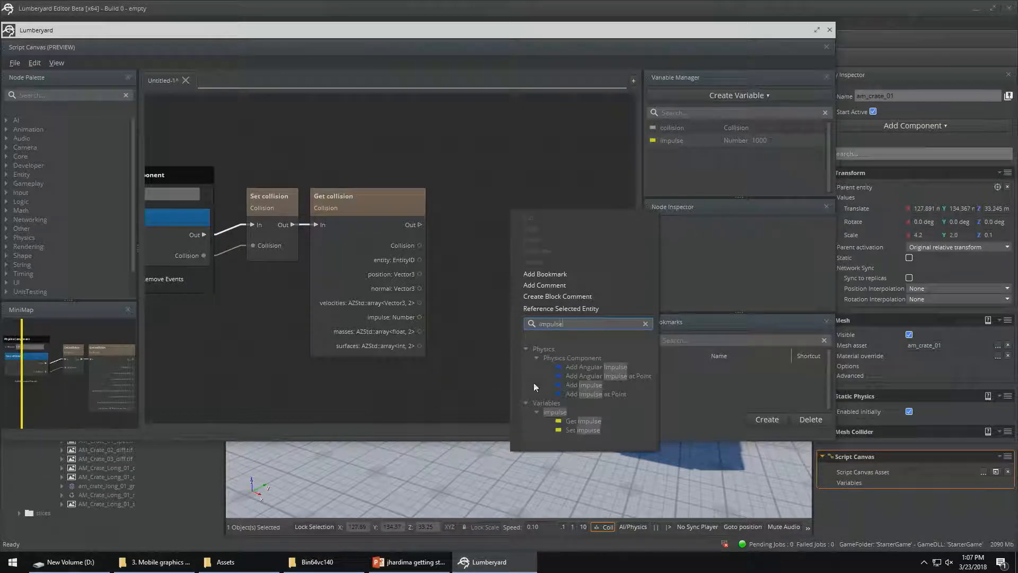
pyautogui.click(569, 385)
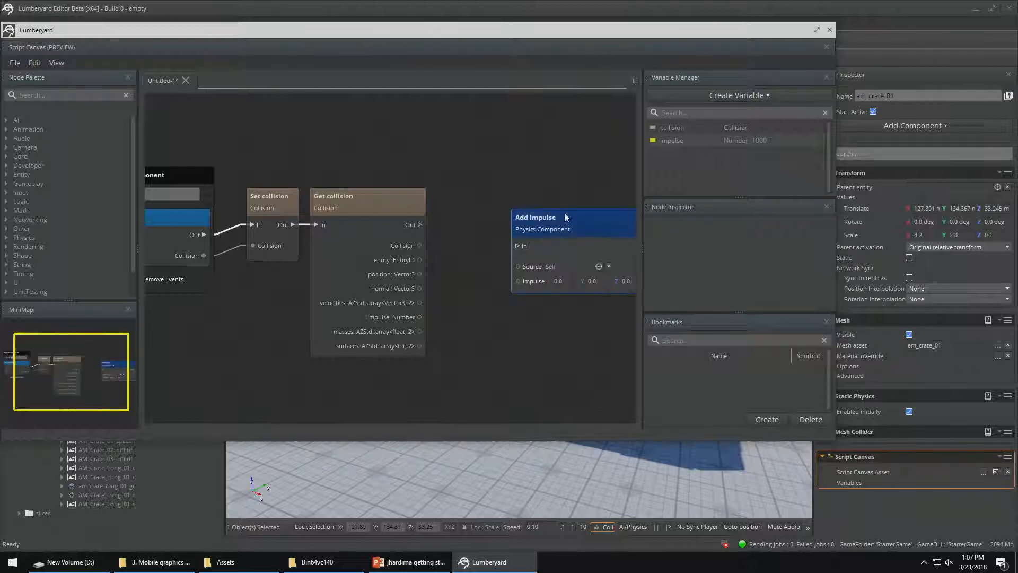
pyautogui.click(564, 212)
pyautogui.moveTo(568, 191); pyautogui.dragTo(569, 182)
# Add a Vector3 Multiply By Number node to the graph
pyautogui.moveTo(595, 297); pyautogui.dragTo(514, 262, button='middle')
pyautogui.rightClick(514, 262)
pyautogui.write('multipl')
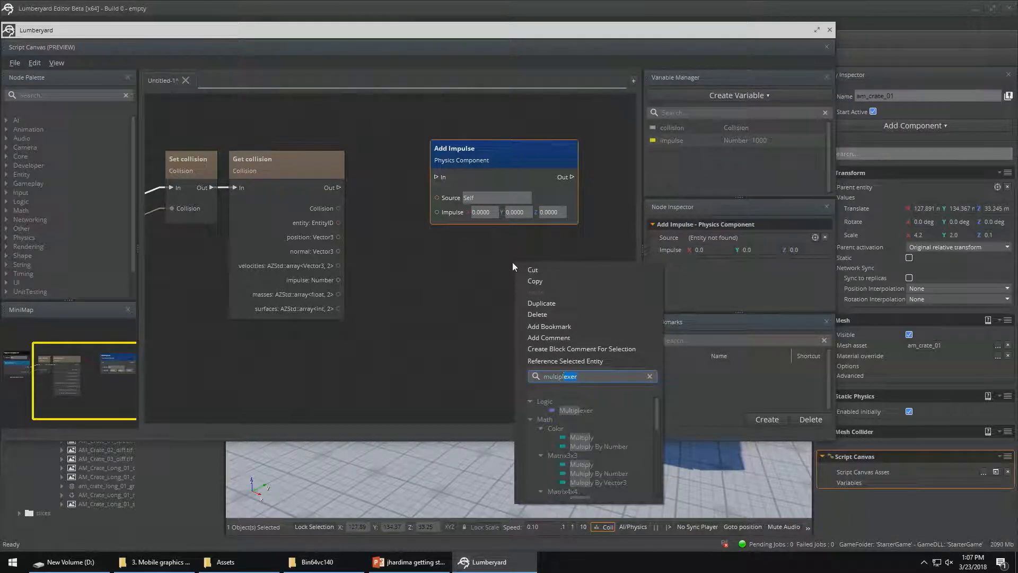
pyautogui.write('y')
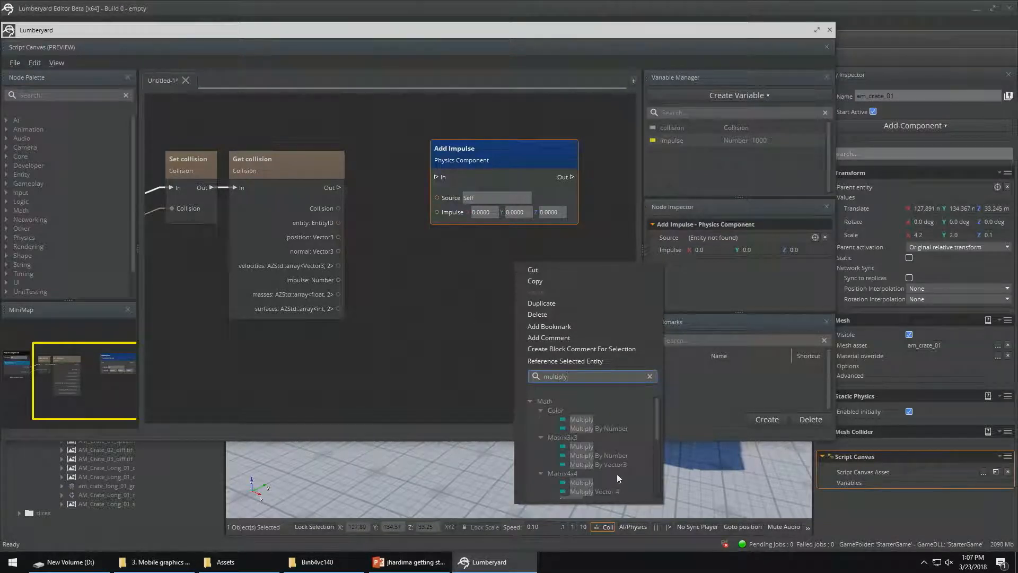
pyautogui.scroll(-5, 610, 456)
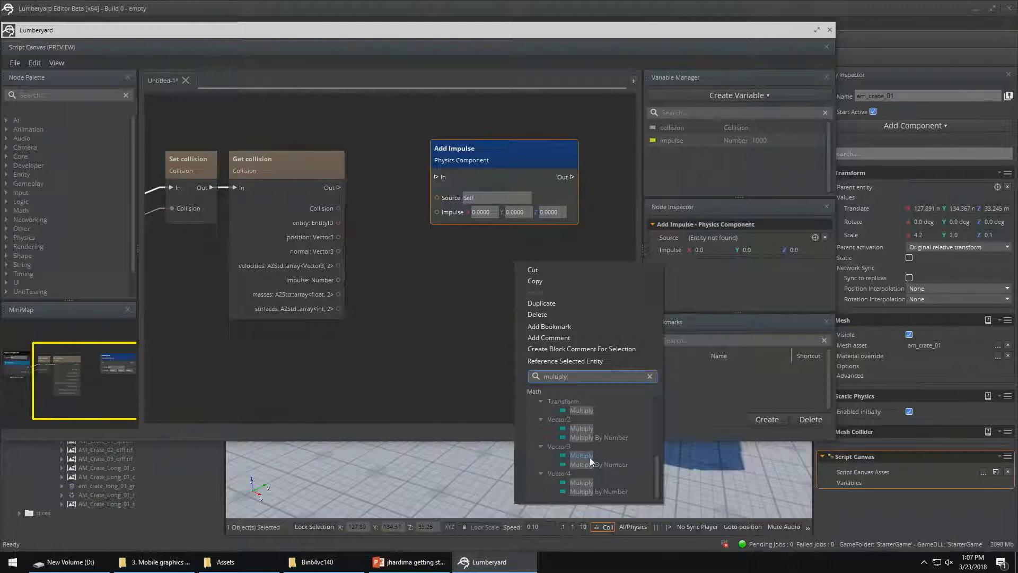
pyautogui.click(583, 465)
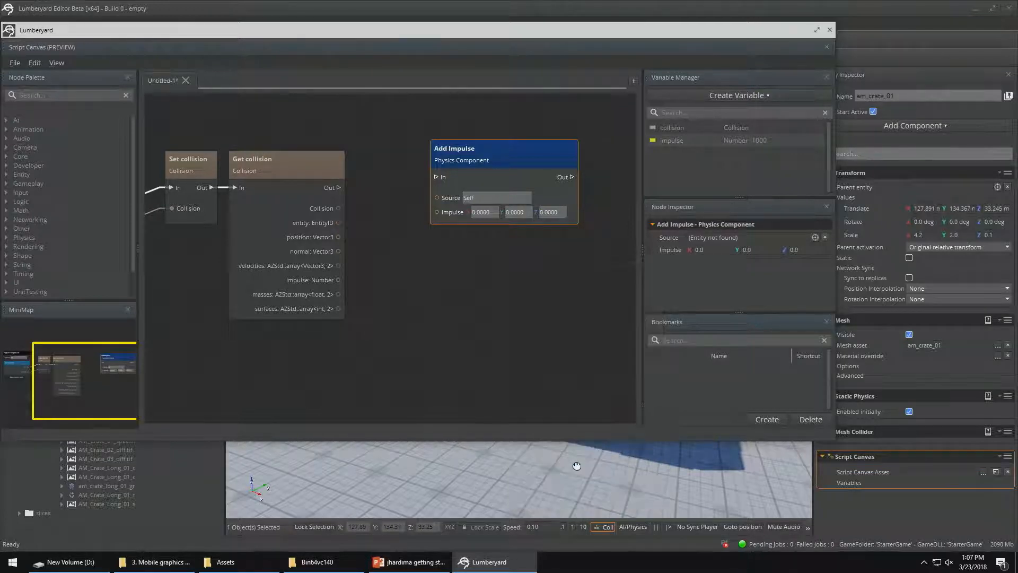
# Place Multiply By Number beside Get collision with Add Impulse below it, and link Get collision's Out to Multiply By Number's In
pyautogui.moveTo(580, 285); pyautogui.dragTo(434, 254)
pyautogui.moveTo(337, 187); pyautogui.dragTo(373, 282)
pyautogui.moveTo(474, 157); pyautogui.dragTo(528, 358)
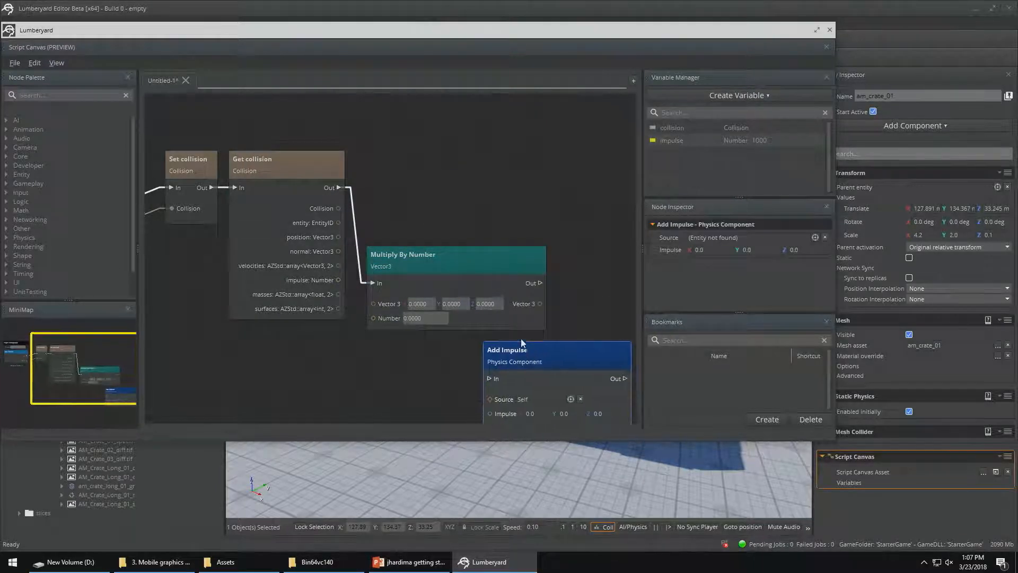
# Link Get collision's normal output to Multiply By Number's Vector3 input and add a Get impulse node to the graph
pyautogui.moveTo(496, 254); pyautogui.dragTo(517, 168)
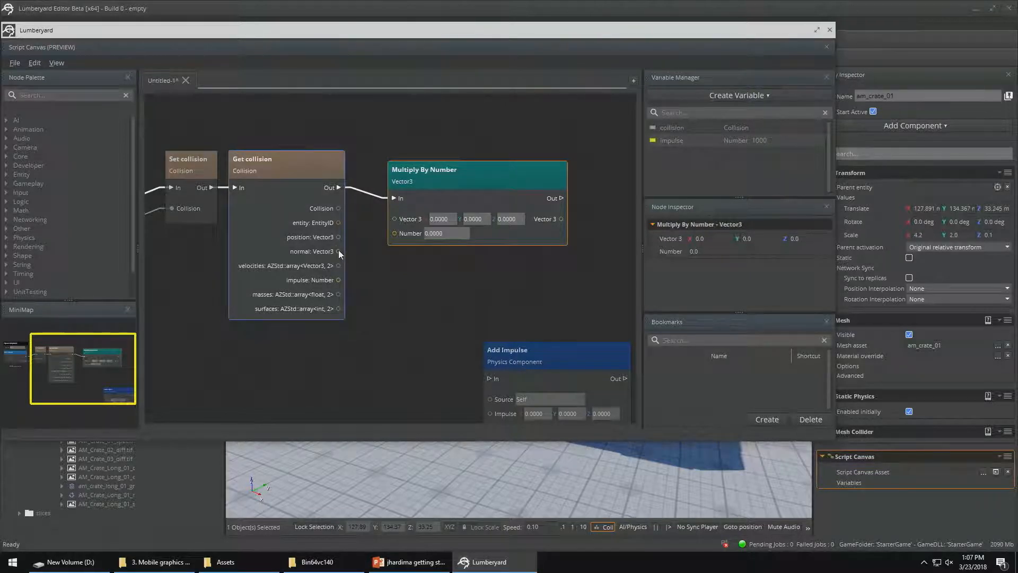
pyautogui.moveTo(338, 250); pyautogui.dragTo(394, 218)
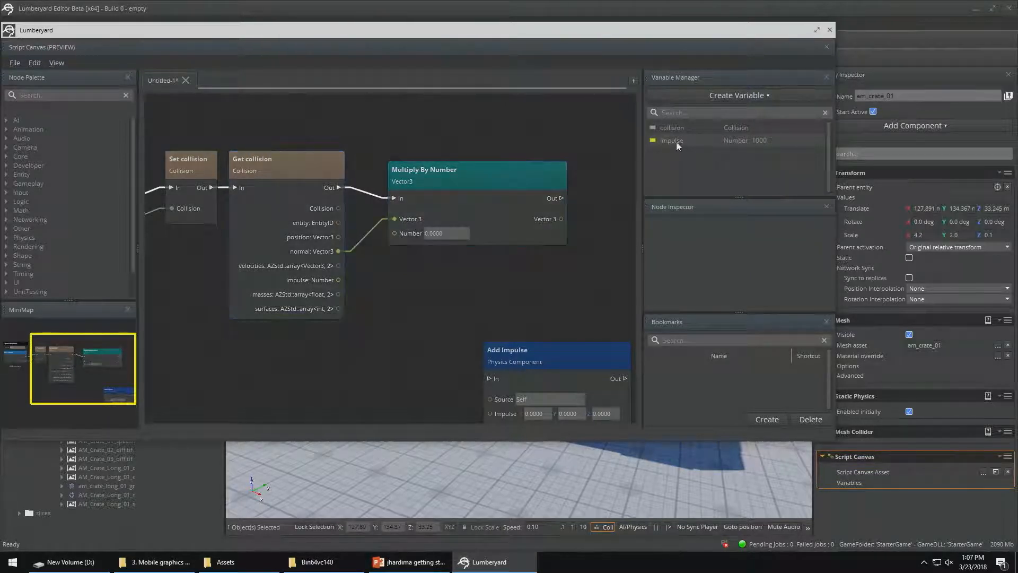
pyautogui.moveTo(677, 141); pyautogui.dragTo(402, 268)
pyautogui.click(432, 313)
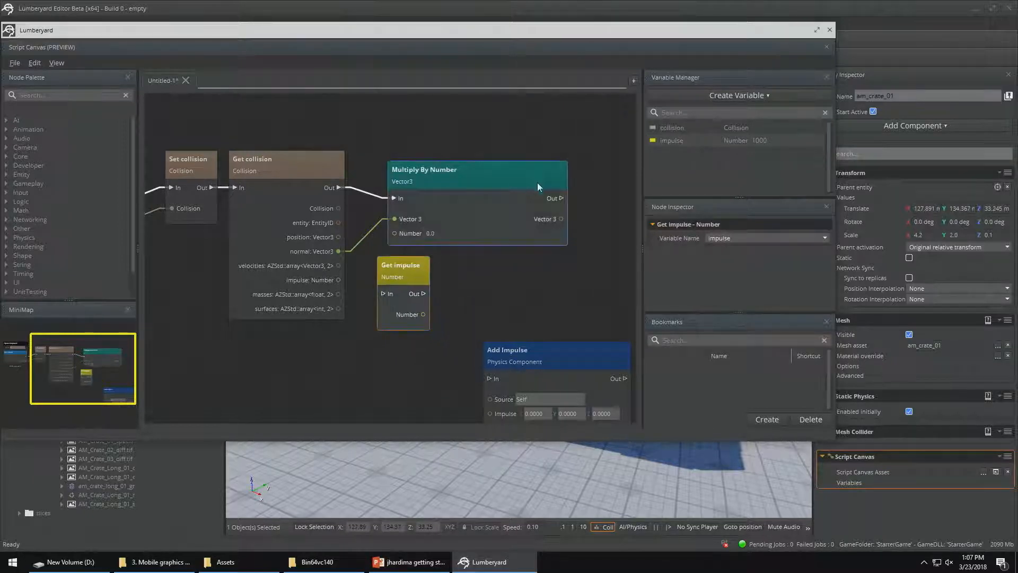
# Insert Get impulse into the flow between Get collision and Multiply By Number, and link its Number output to the multiplier's Number input
pyautogui.moveTo(509, 170); pyautogui.dragTo(561, 170)
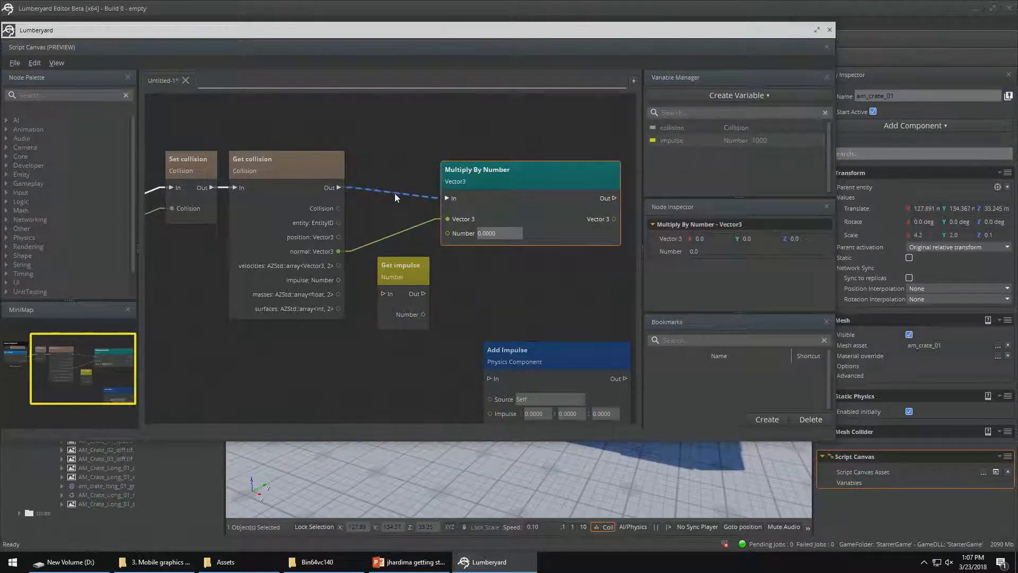
pyautogui.click(395, 198)
pyautogui.press('Delete')
pyautogui.moveTo(403, 260); pyautogui.dragTo(392, 151)
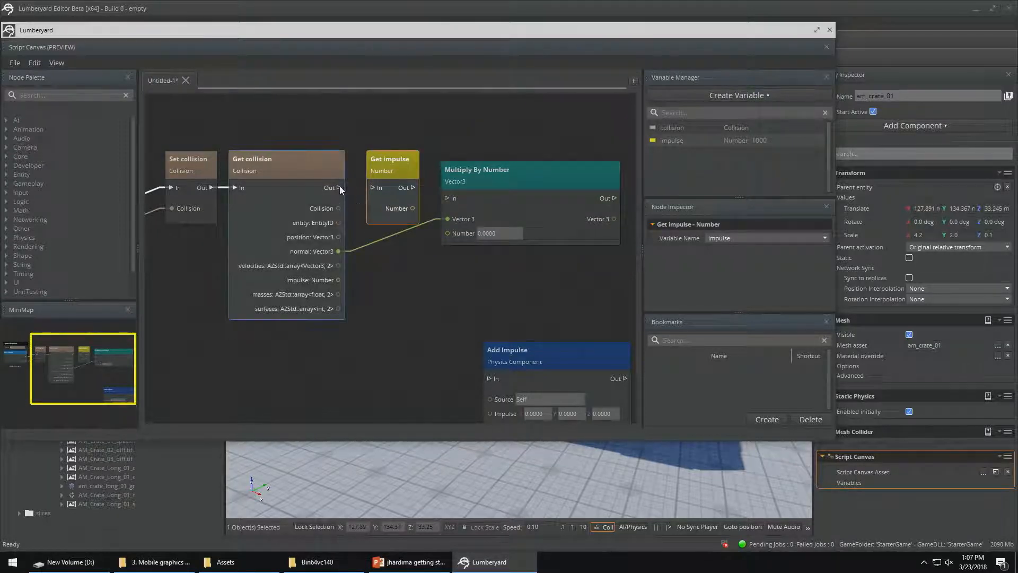
pyautogui.moveTo(339, 187); pyautogui.dragTo(448, 233)
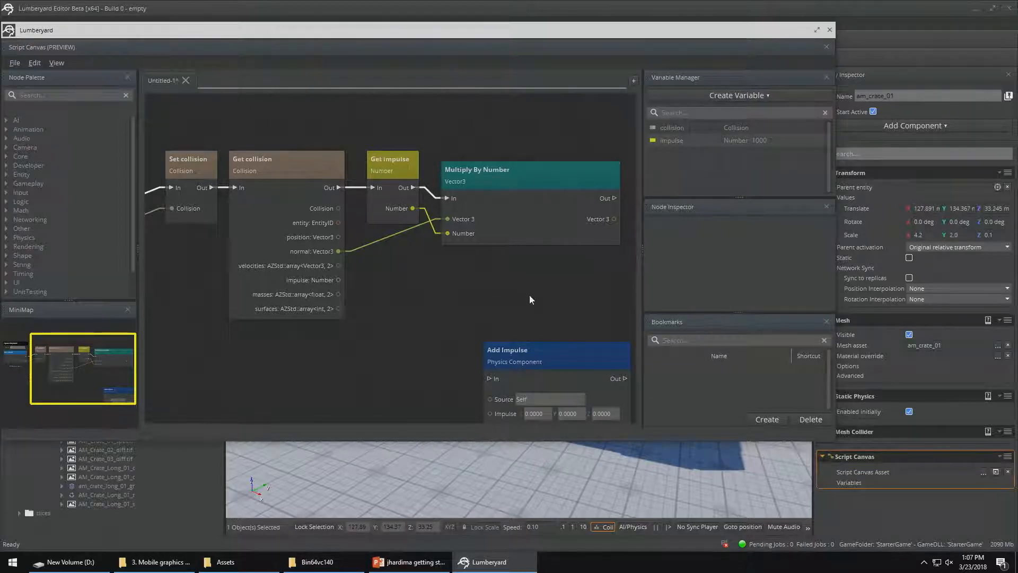
# Place Add Impulse after Multiply By Number and connect its In, its Source to the collision's entity, and its Impulse to the multiplied Vector3
pyautogui.moveTo(576, 308); pyautogui.dragTo(479, 284, button='middle')
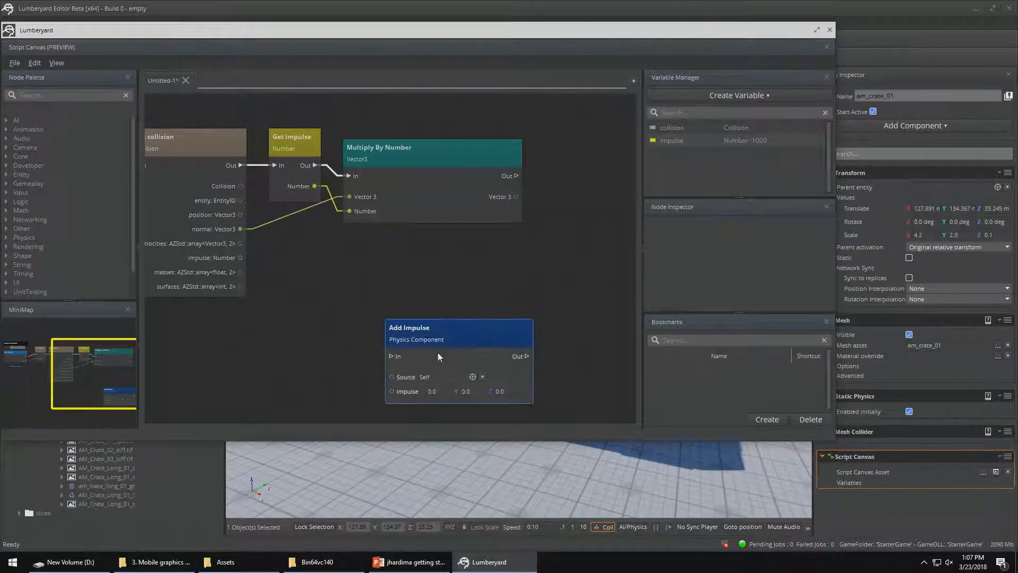
pyautogui.click(448, 333)
pyautogui.moveTo(447, 323); pyautogui.dragTo(533, 270)
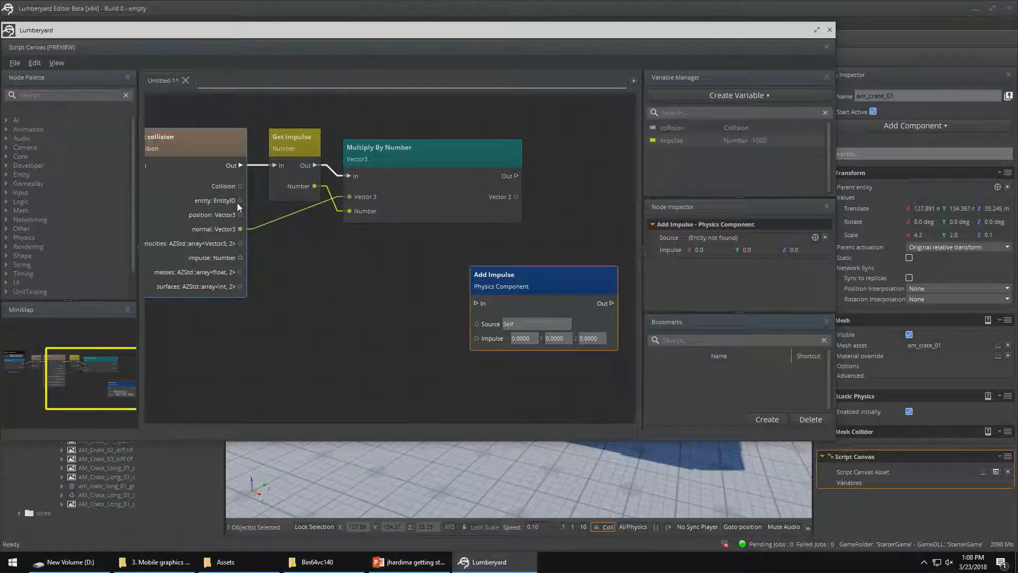
pyautogui.moveTo(241, 200); pyautogui.dragTo(475, 324)
pyautogui.moveTo(517, 198); pyautogui.dragTo(473, 339)
pyautogui.moveTo(524, 269); pyautogui.dragTo(594, 195)
pyautogui.moveTo(517, 177); pyautogui.dragTo(551, 228)
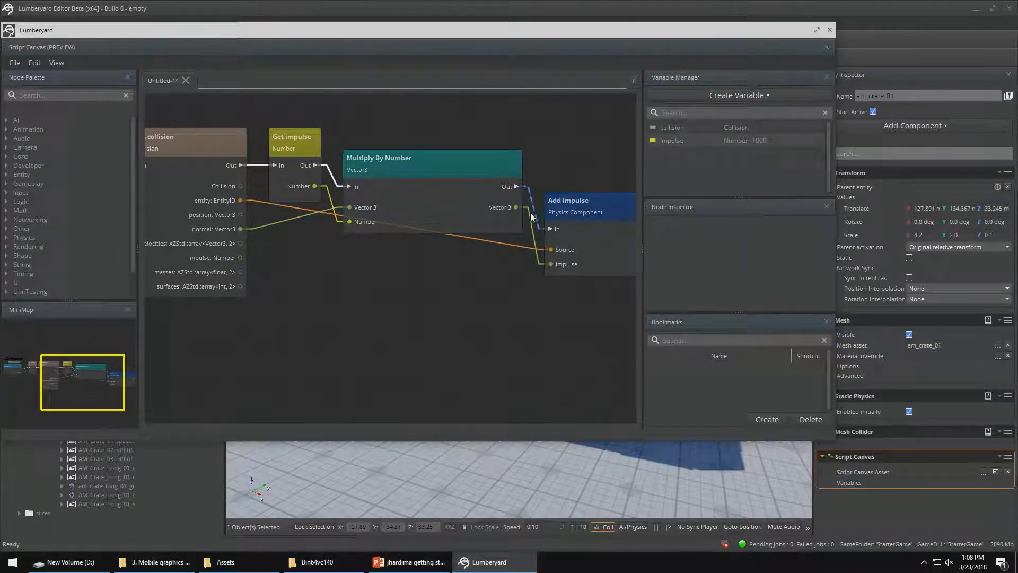
# Save the graph as bumper3 in the scriptcanvas folder and close the Script Canvas editor
pyautogui.hotkey('ctrl', 's')
pyautogui.write('bu')
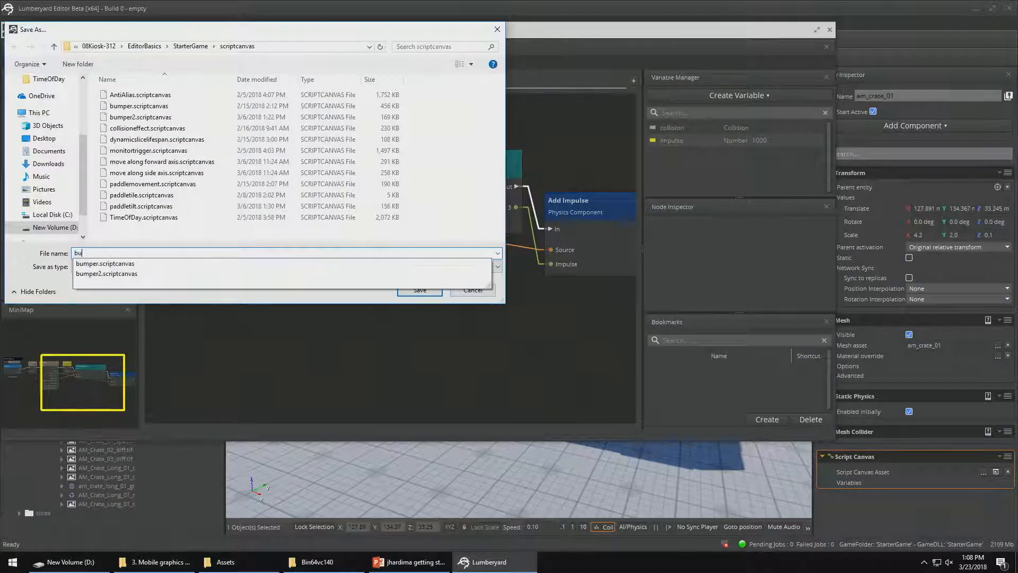
pyautogui.write('mper3')
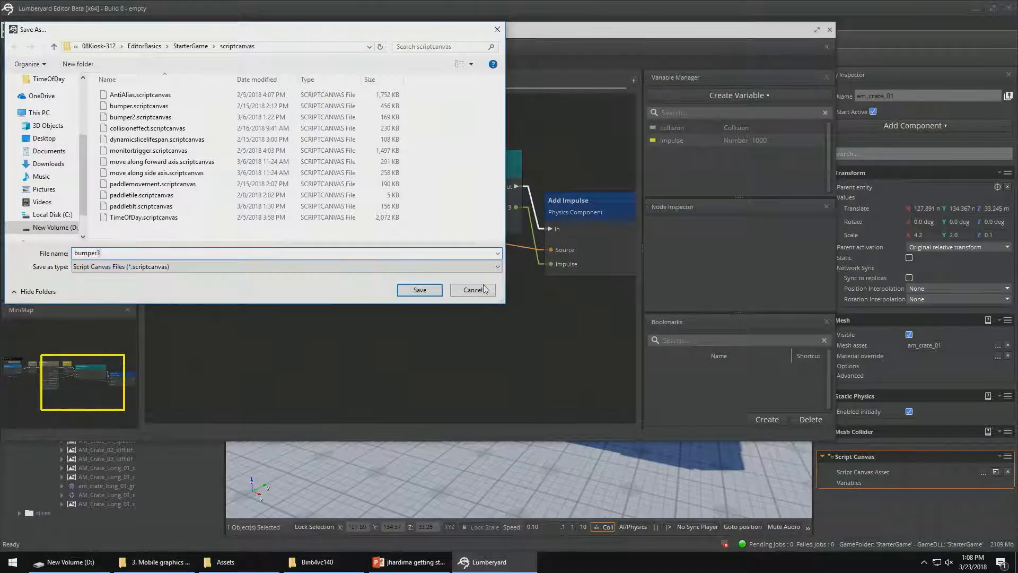
pyautogui.press('Return')
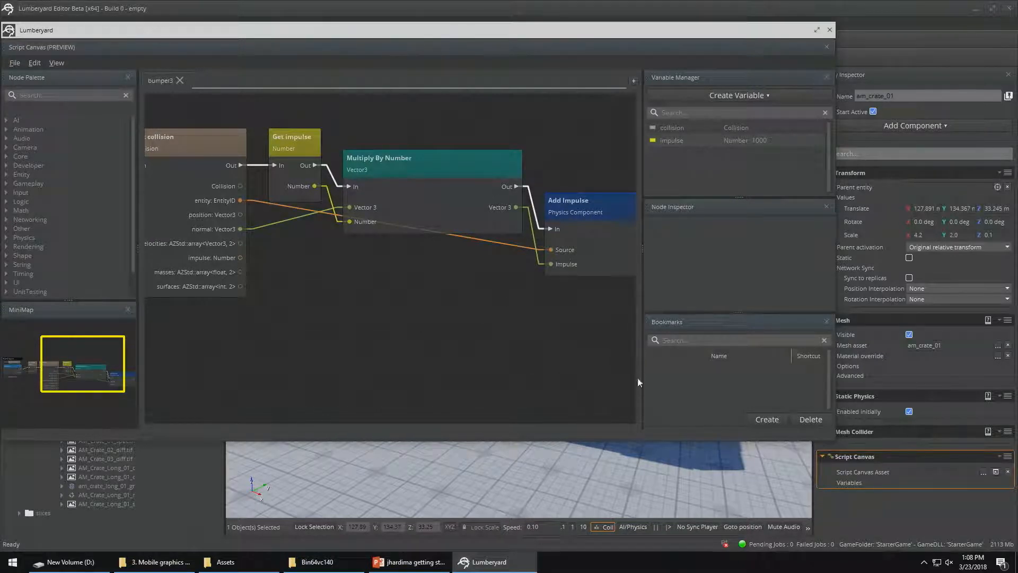
pyautogui.click(830, 30)
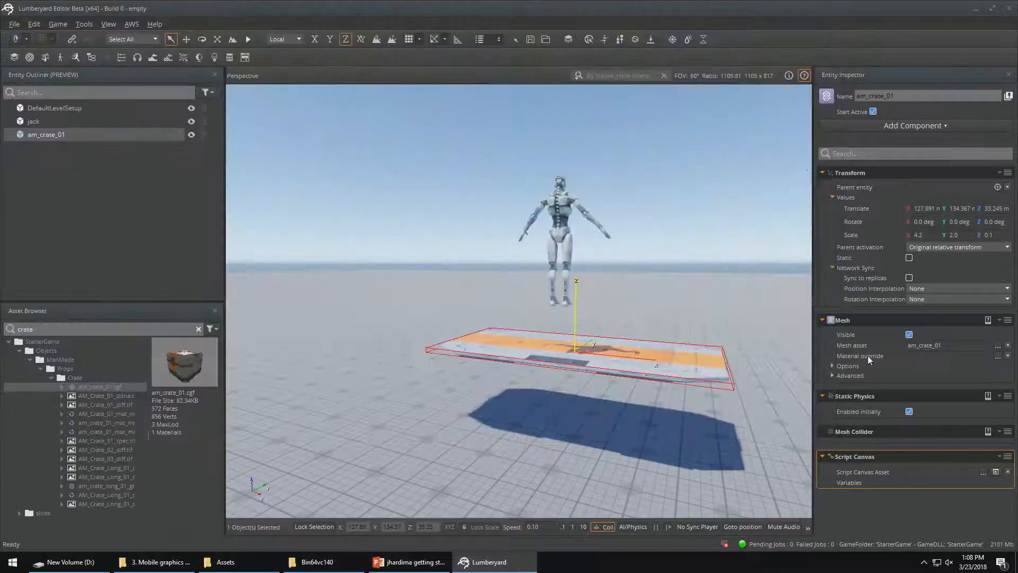
# Assign bumper3 as the crate's Script Canvas asset and expand the component's exposed variables
pyautogui.click(984, 471)
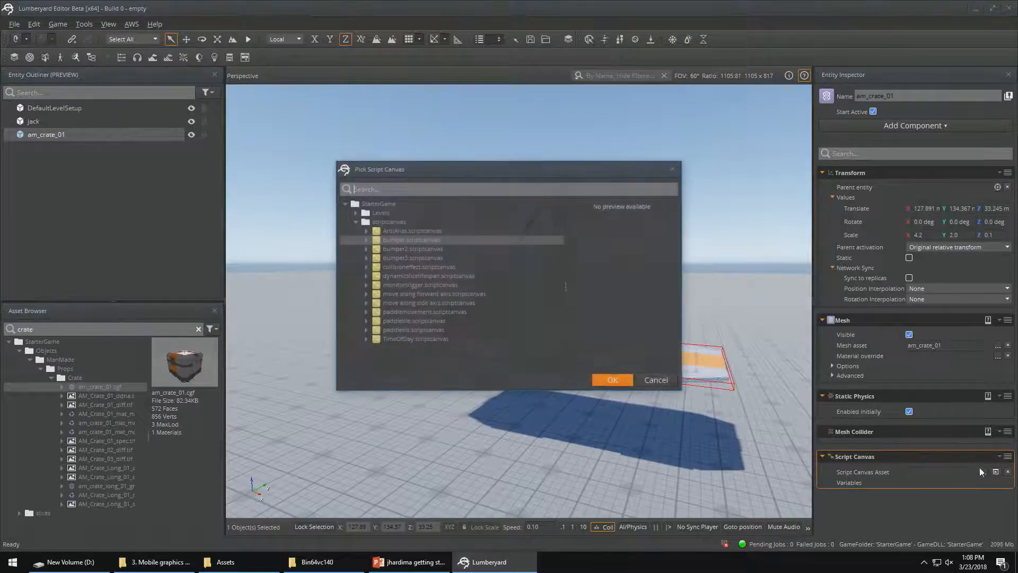
pyautogui.click(425, 258)
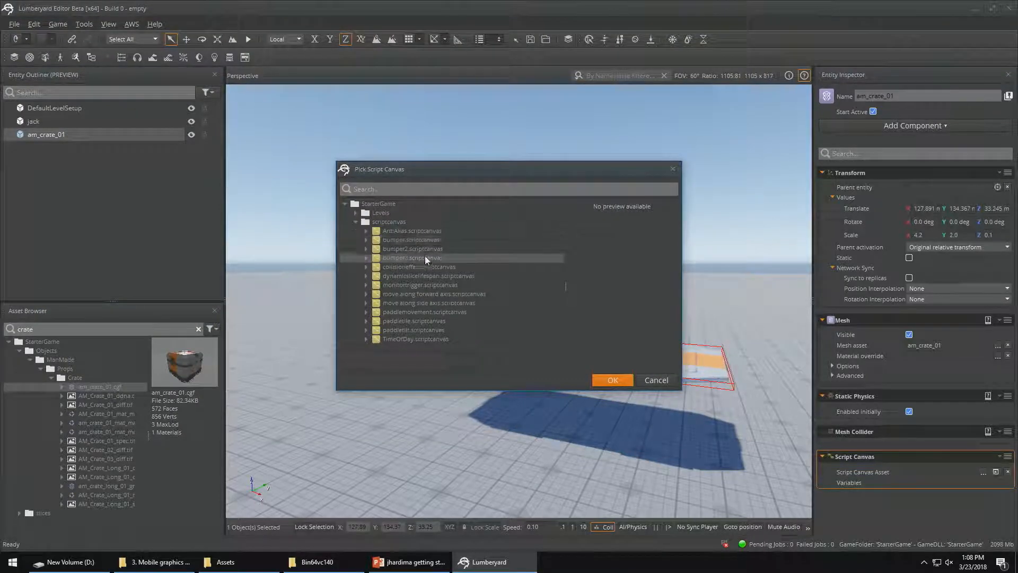
pyautogui.click(607, 381)
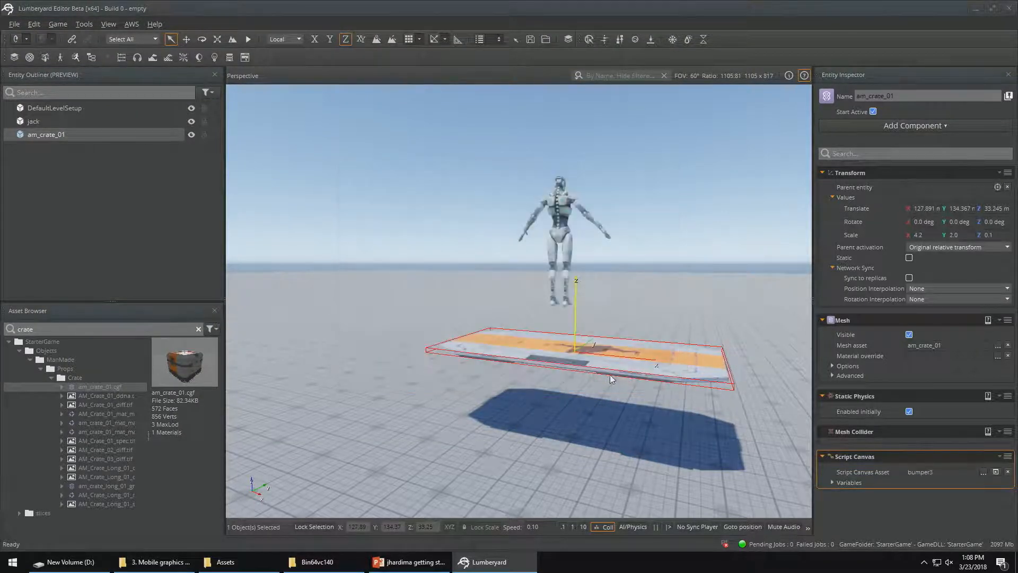
pyautogui.click(833, 482)
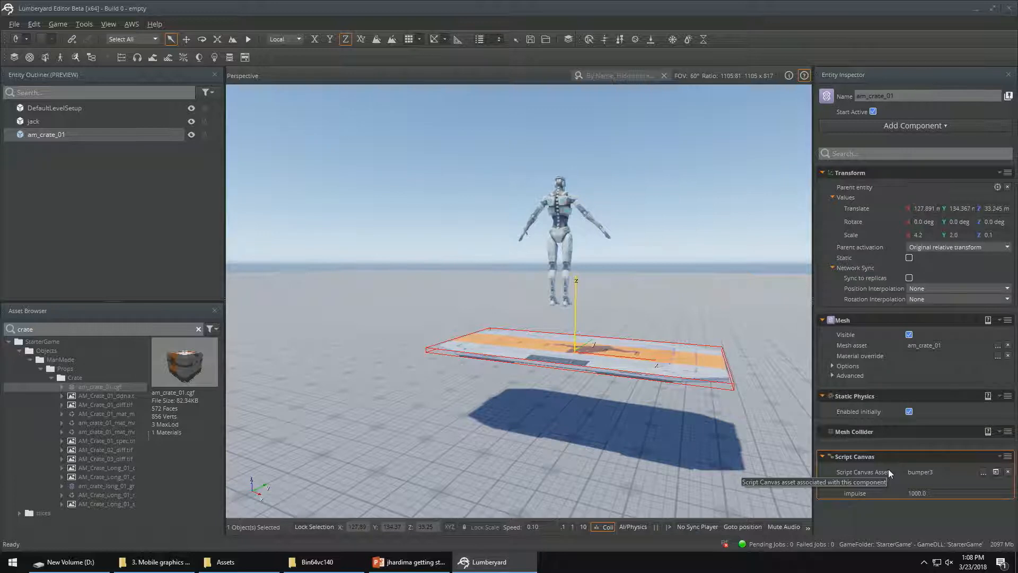
# Run the level in game mode to test the ragdoll's collision with the crate, and return to editing
pyautogui.hotkey('ctrl', 'g')
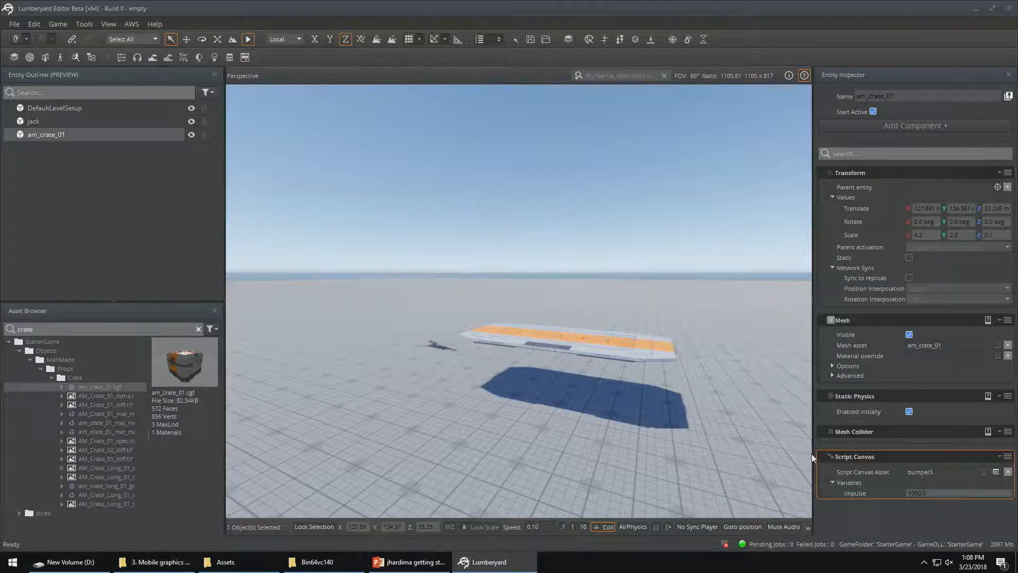
pyautogui.press('Escape')
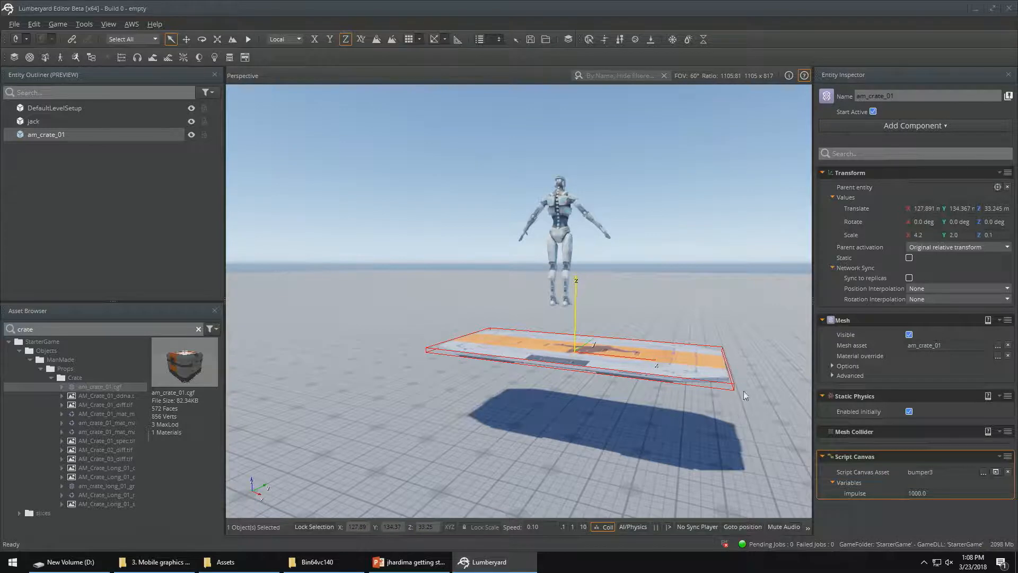
pyautogui.moveTo(744, 391); pyautogui.dragTo(723, 278, button='right')
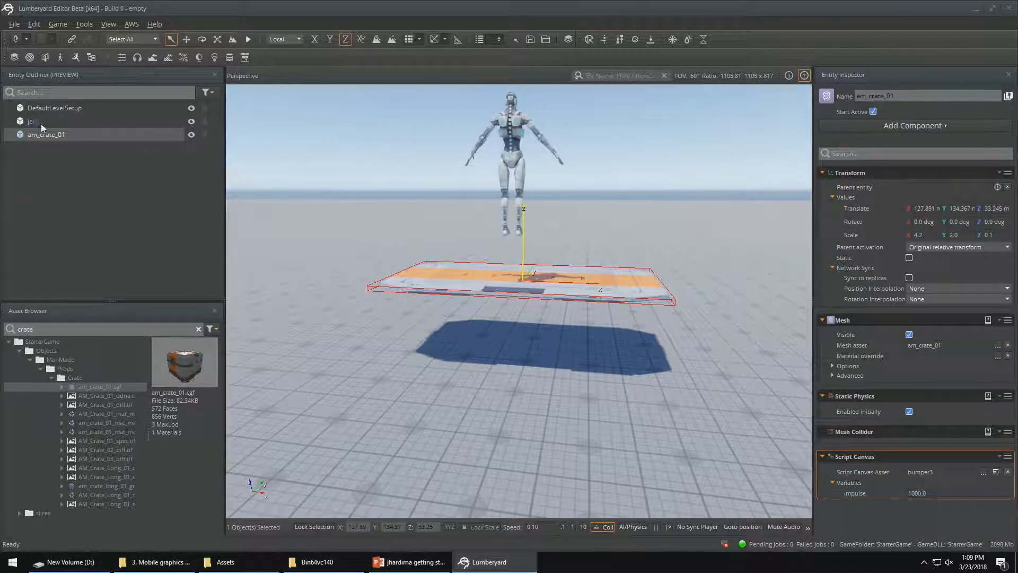
# Rename the am_crate_01 entity to paddle
pyautogui.doubleClick(50, 136)
pyautogui.click(84, 151)
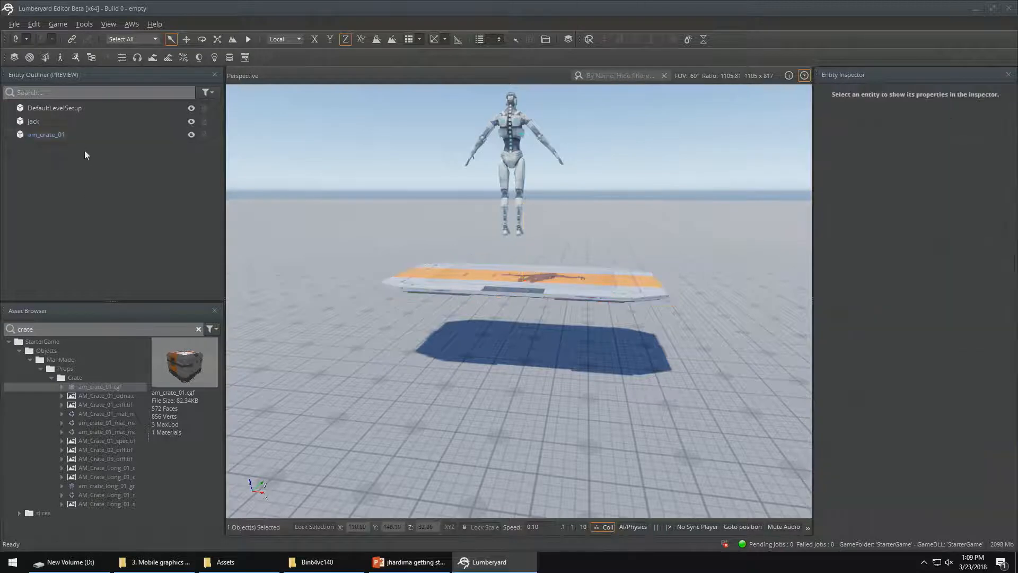
pyautogui.click(81, 138)
pyautogui.doubleClick(81, 137)
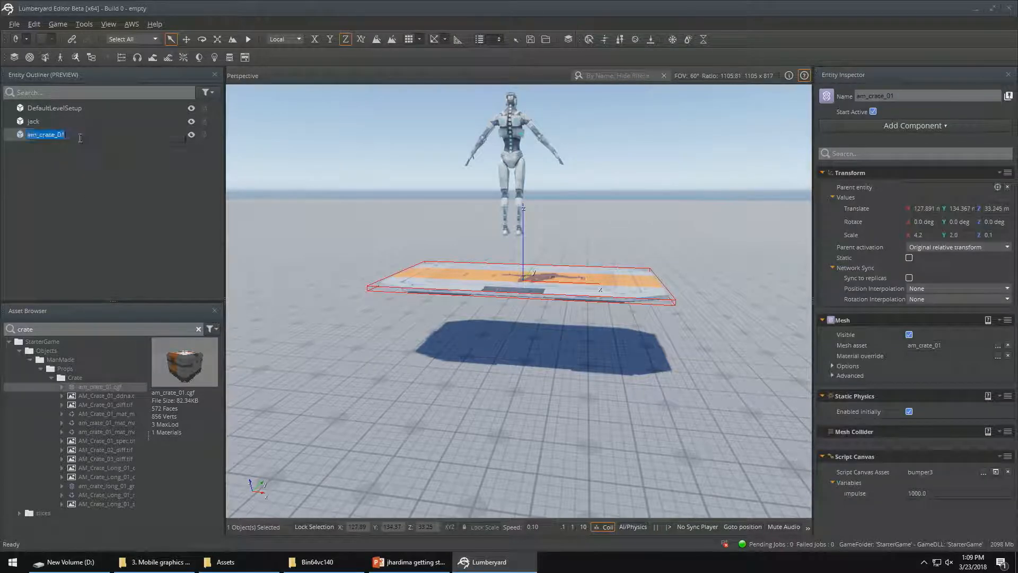
pyautogui.write('paddle')
pyautogui.press('Return')
# Rename the jack entity to ragdoll
pyautogui.click(30, 123)
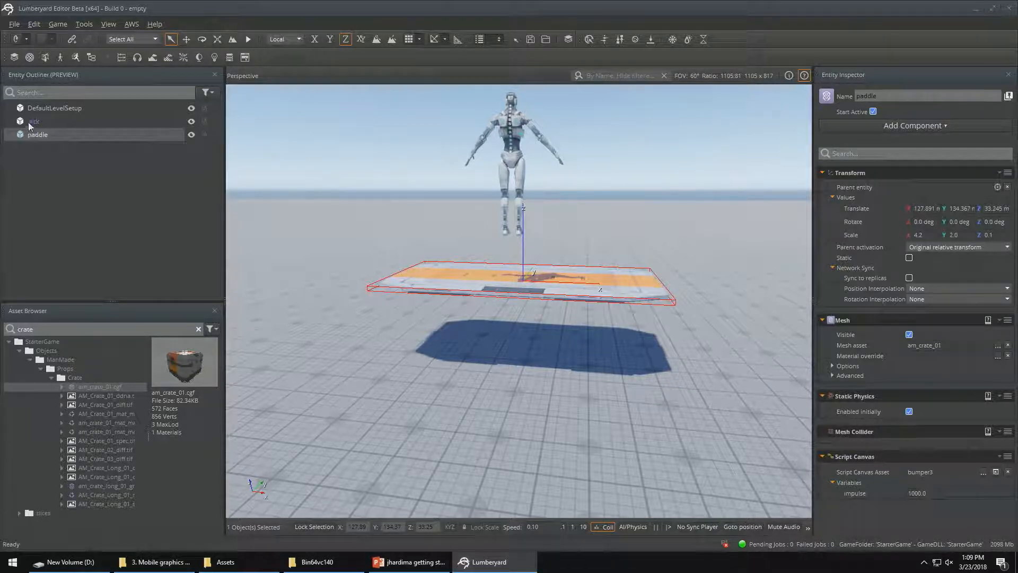
pyautogui.click(52, 121)
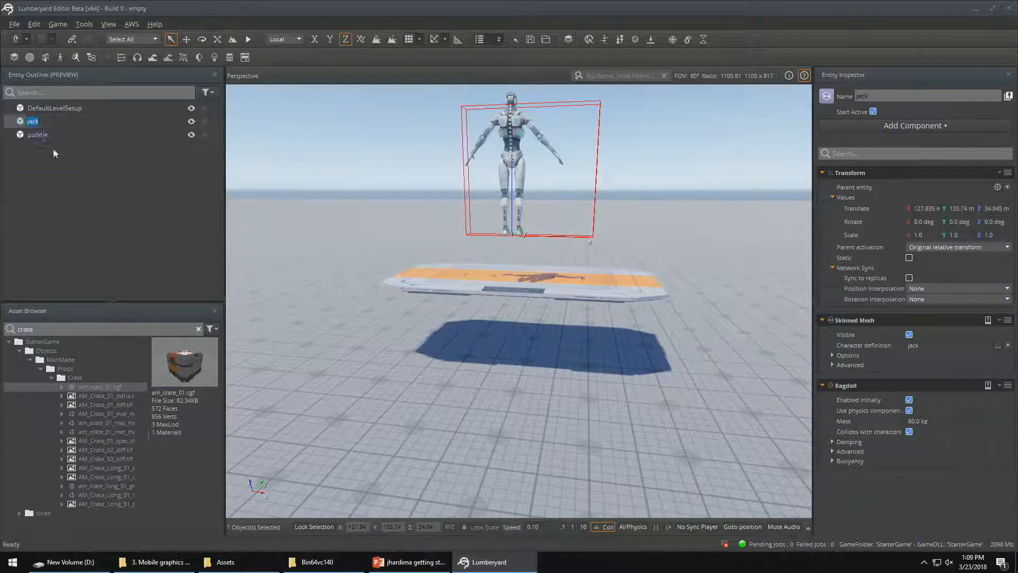
pyautogui.write('ragdoll')
pyautogui.press('Return')
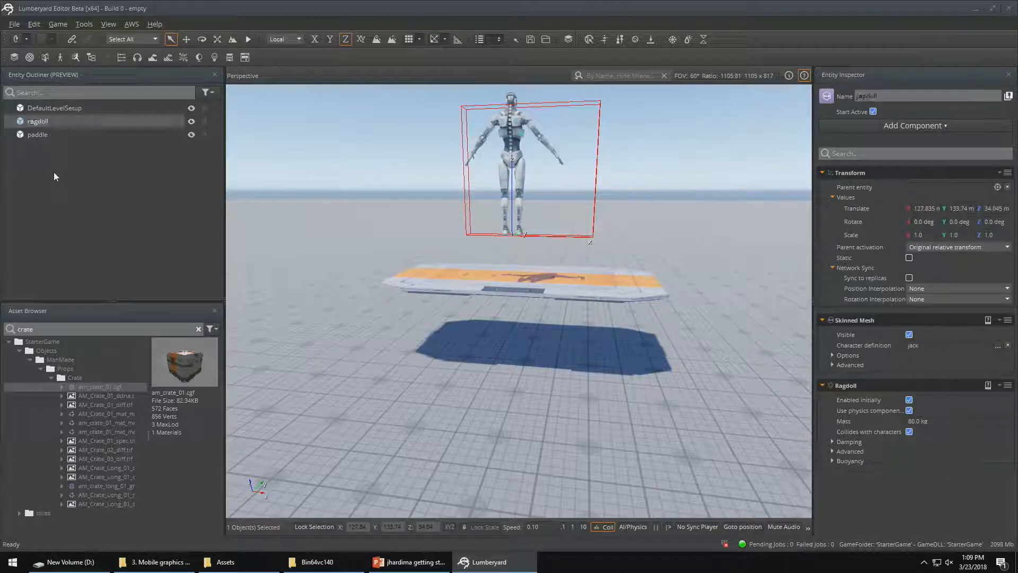
# Create a slice from the ragdoll entity and save it as ragdoll_001.slice in StarterGame's Objects folder
pyautogui.rightClick(45, 123)
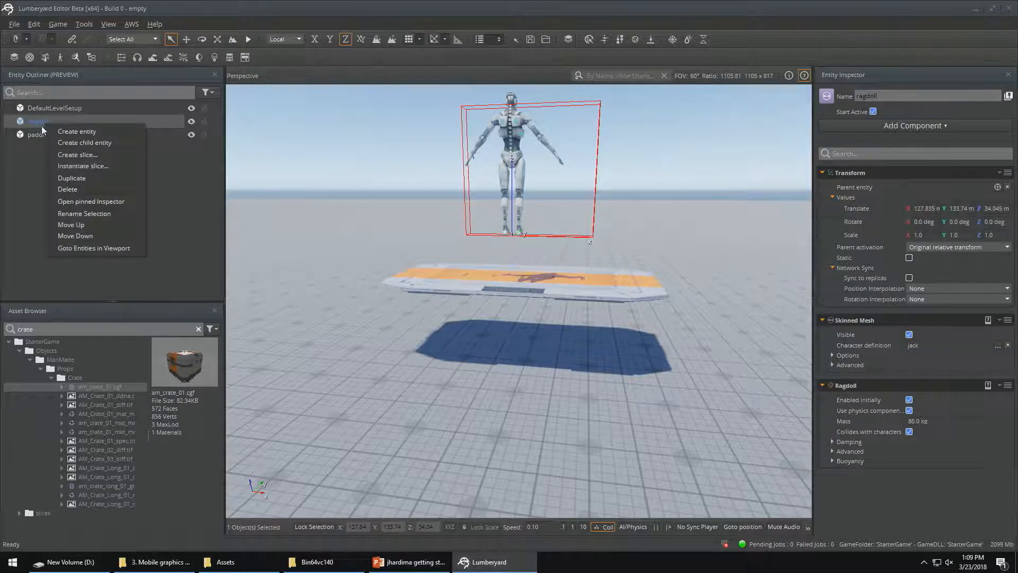
pyautogui.click(80, 155)
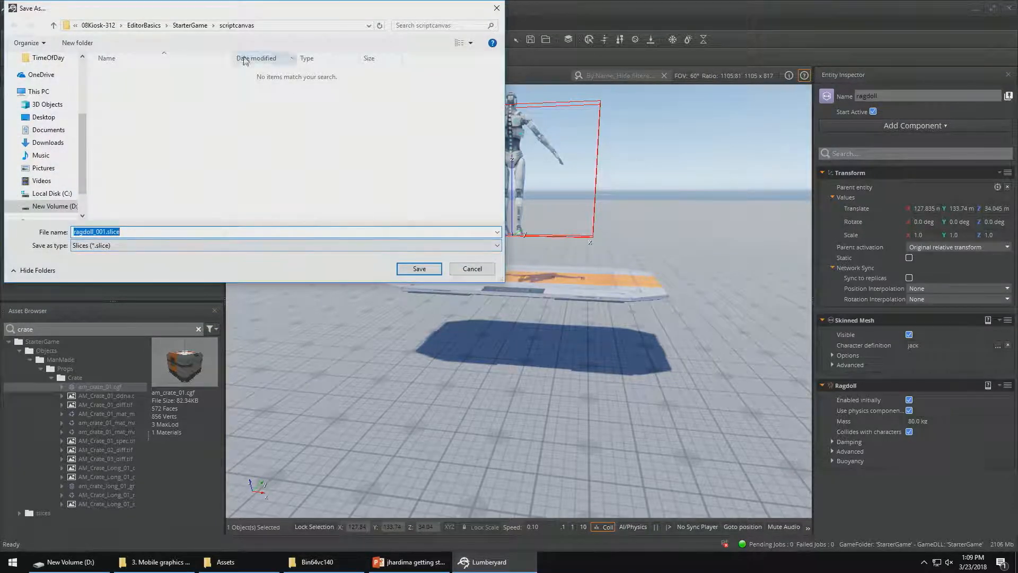
pyautogui.click(187, 25)
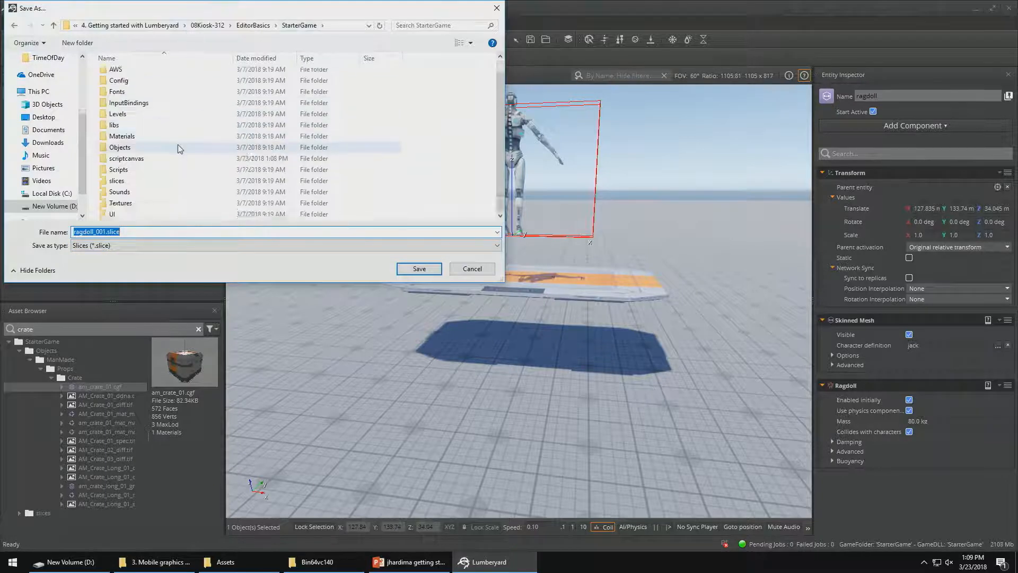
pyautogui.doubleClick(127, 147)
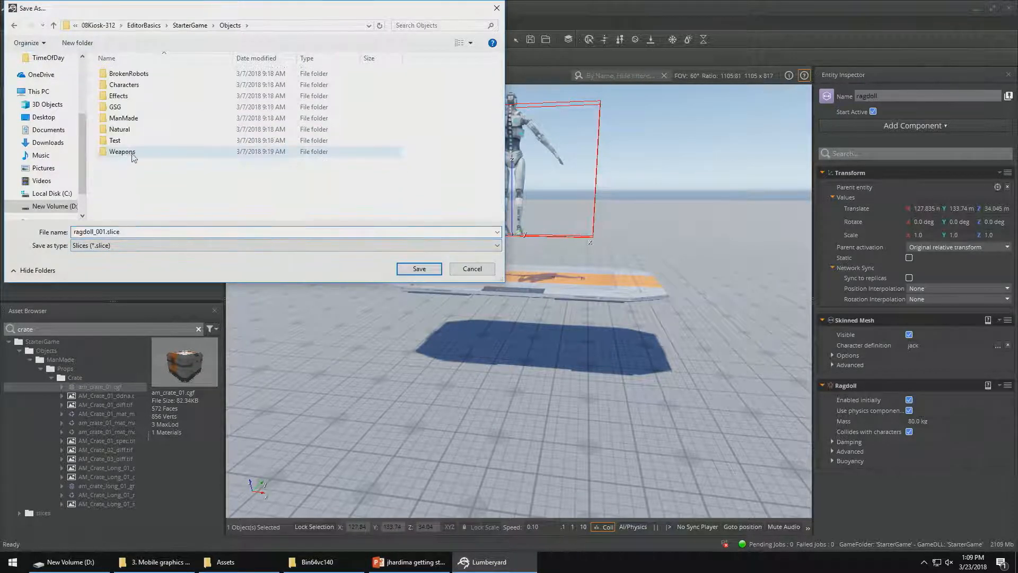
pyautogui.click(410, 269)
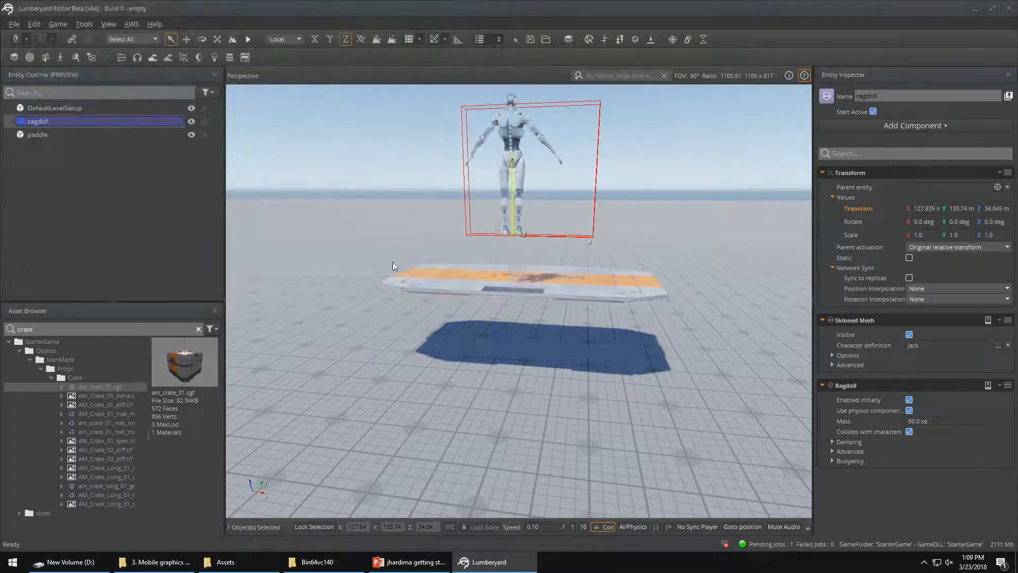
# Create a slice from the paddle entity and save it as paddle_001.slice in the Objects folder
pyautogui.click(36, 137)
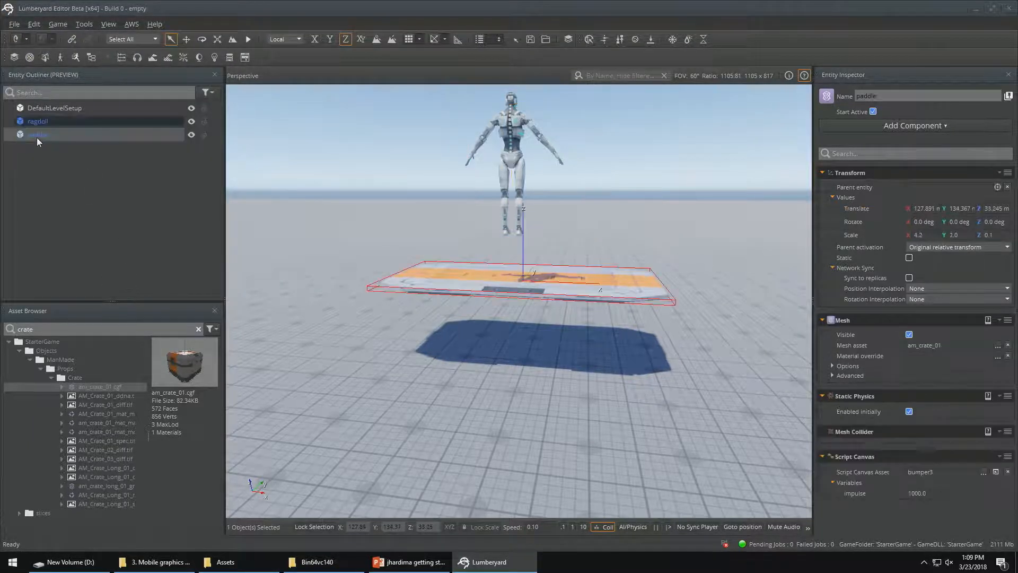
pyautogui.rightClick(36, 137)
pyautogui.click(66, 169)
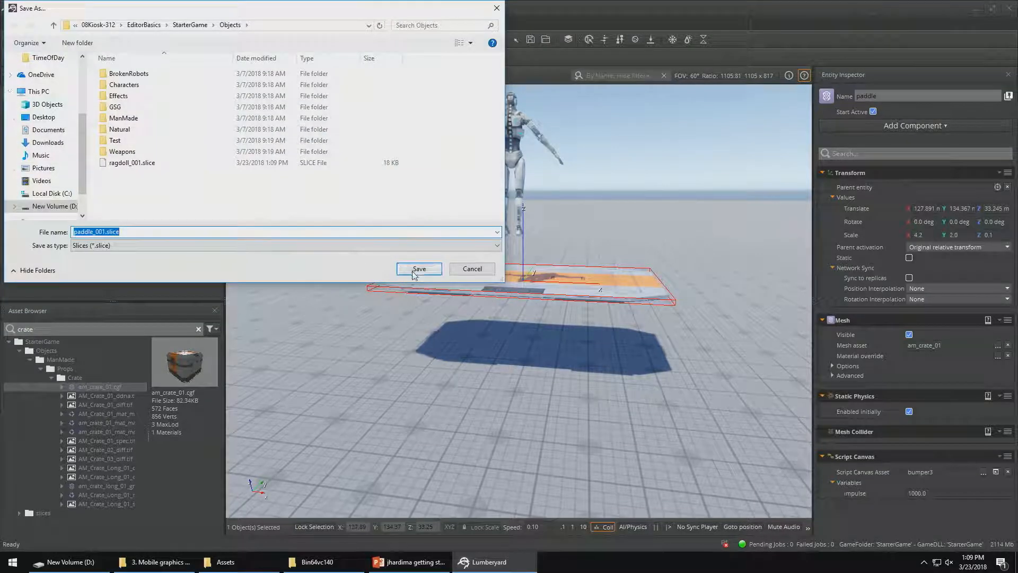
pyautogui.click(408, 271)
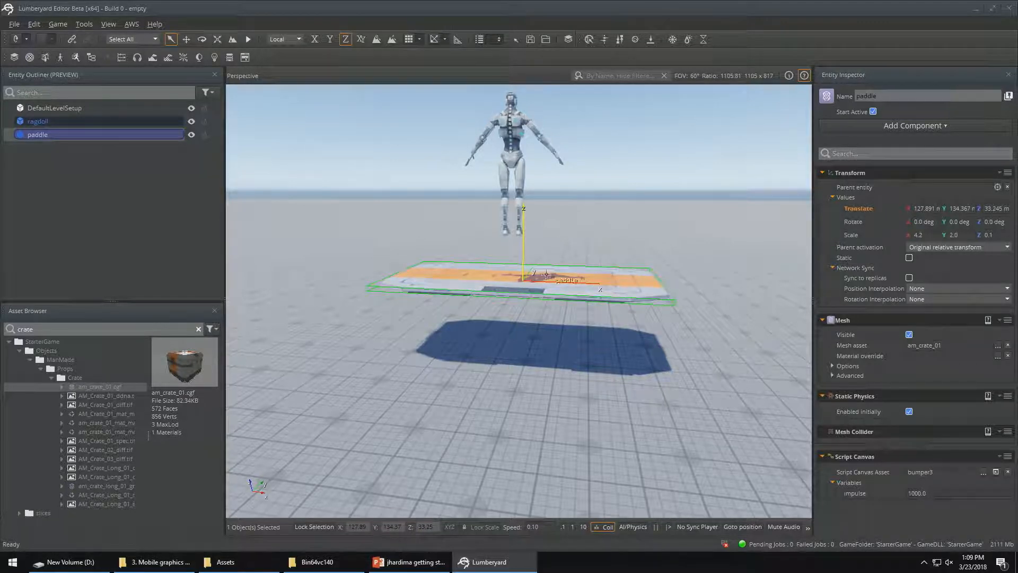
# Create a new entity in the level and rename it tilt pivot
pyautogui.rightClick(89, 186)
pyautogui.click(107, 194)
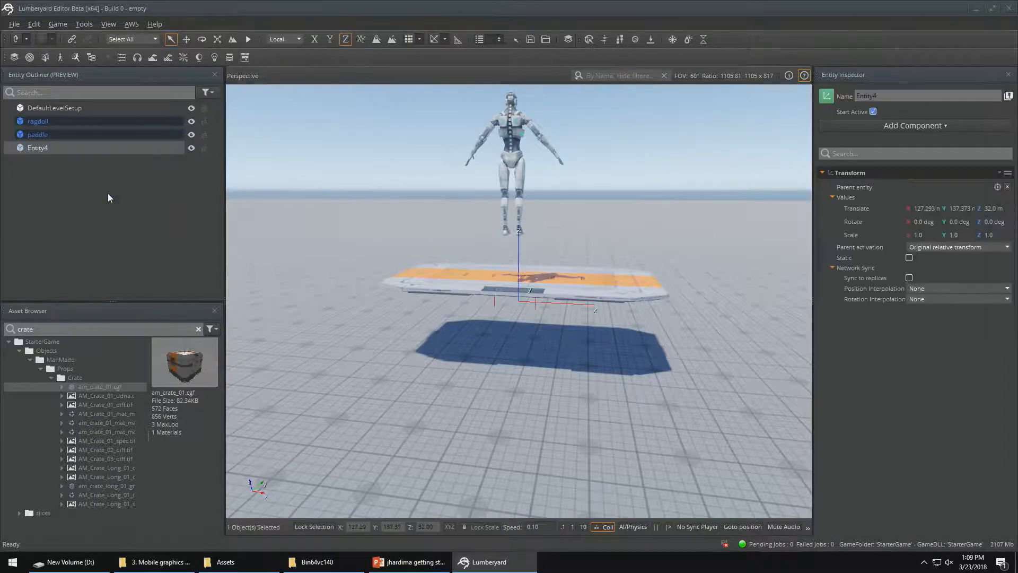
pyautogui.doubleClick(78, 148)
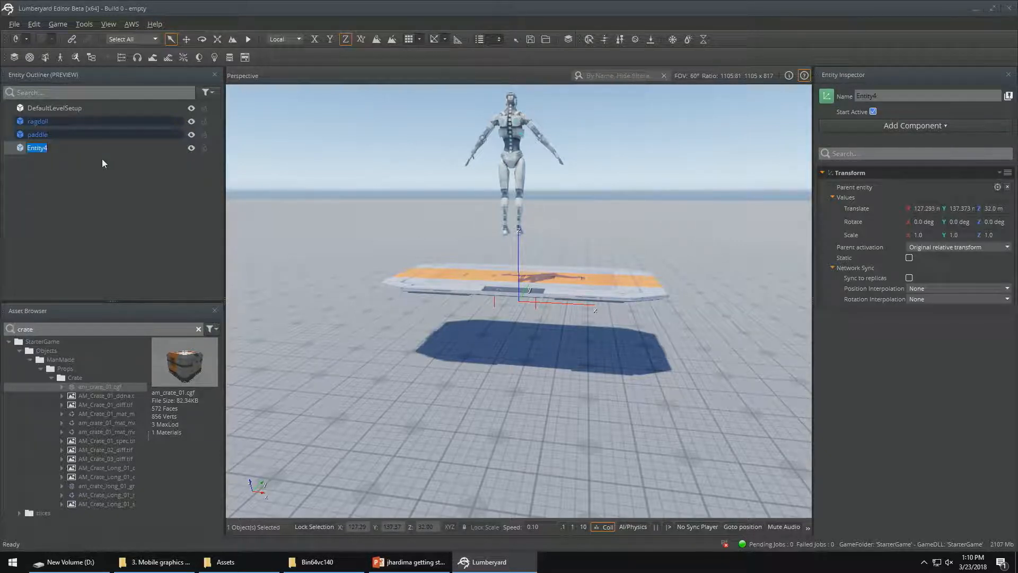
pyautogui.write('pllt pivot')
pyautogui.press('Return')
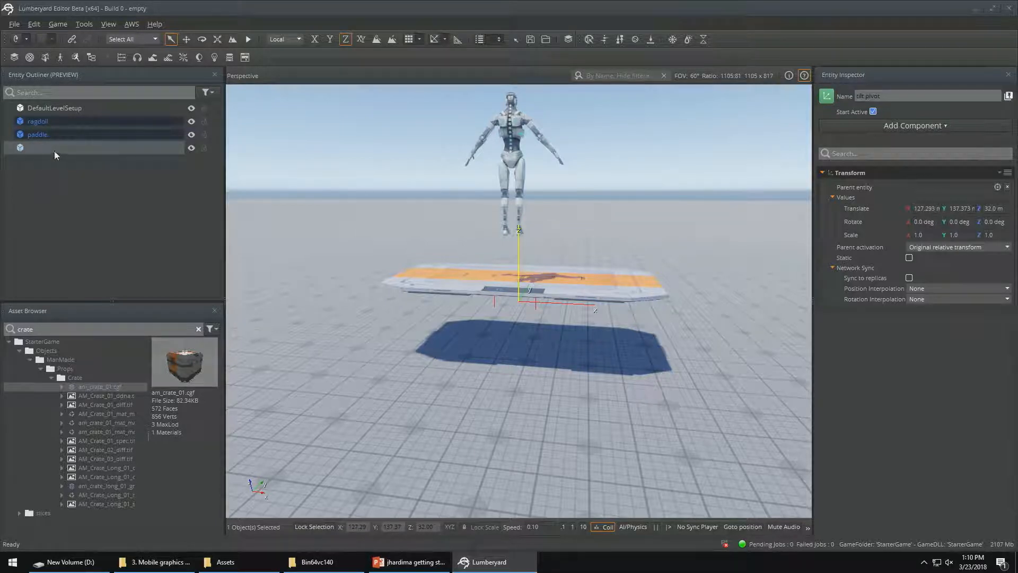
pyautogui.click(53, 150)
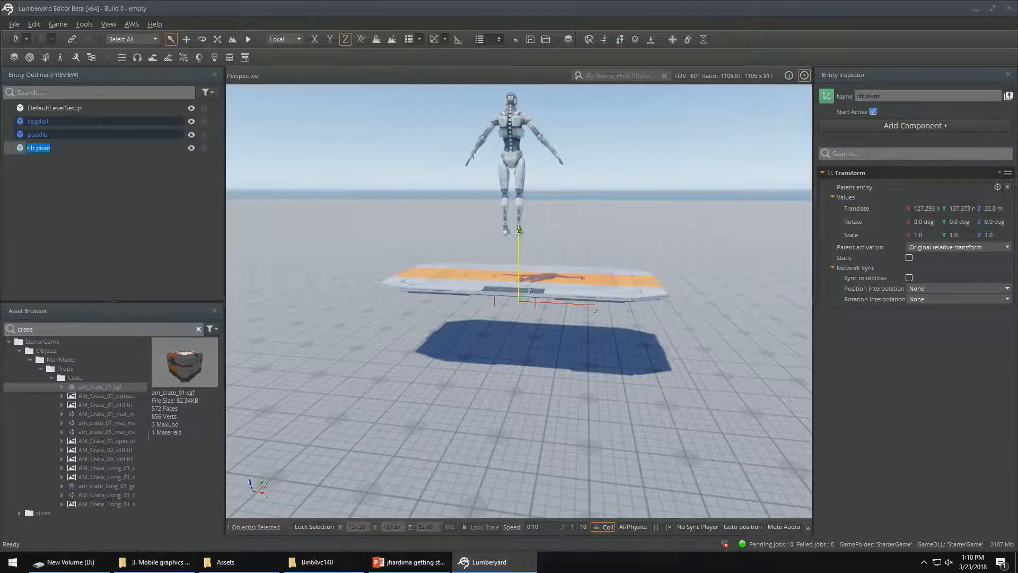
# Move the tilt pivot entity to the paddle's near edge, at about X 127.90, Y 133.50 and Z 33.30 m
pyautogui.press('d')
pyautogui.moveTo(628, 262); pyautogui.dragTo(516, 263, button='right')
pyautogui.press('w')
pyautogui.press('s')
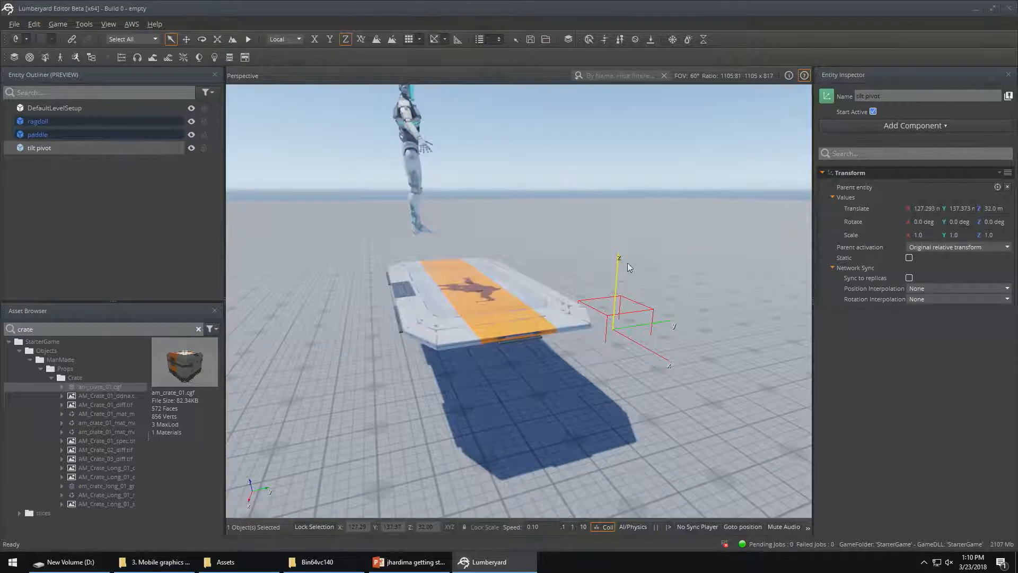
pyautogui.press('1')
pyautogui.moveTo(619, 265); pyautogui.dragTo(481, 244)
pyautogui.press('a')
pyautogui.moveTo(482, 244); pyautogui.dragTo(742, 247, button='right')
pyautogui.press('w')
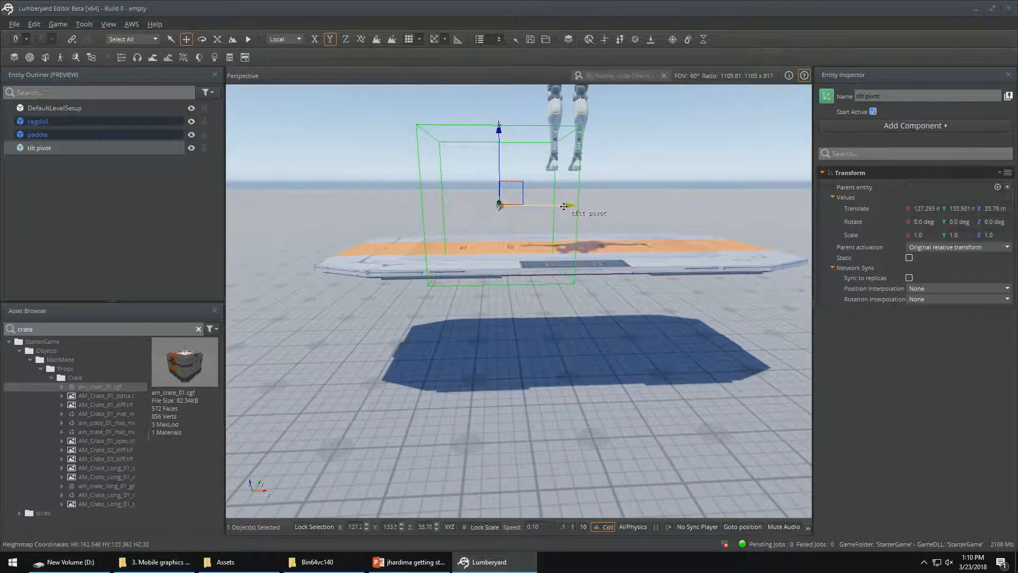
pyautogui.moveTo(564, 206); pyautogui.dragTo(644, 207)
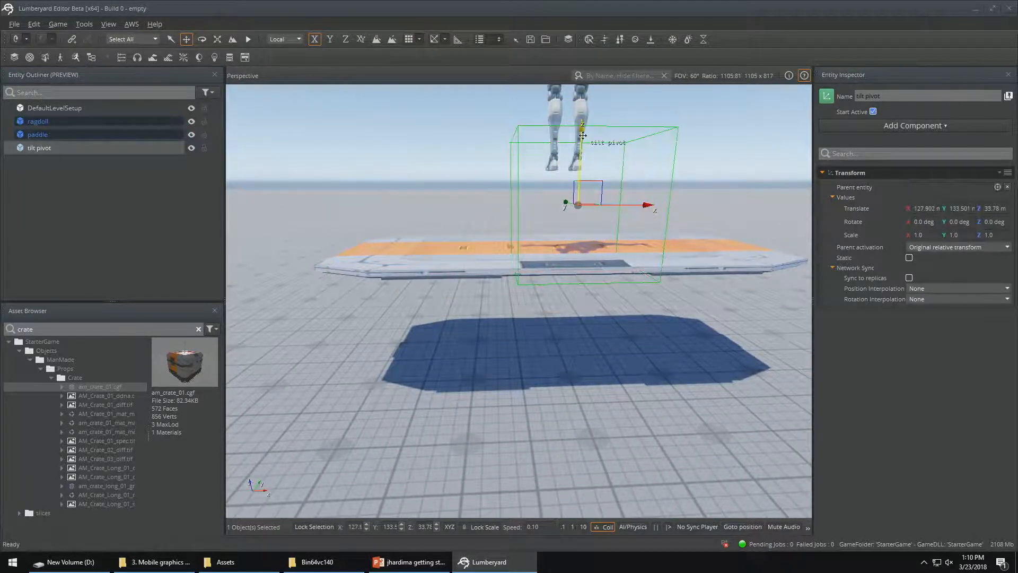
pyautogui.moveTo(583, 136); pyautogui.dragTo(583, 199)
# Shift the tilt pivot entity outward along Y to about 133.36 m, in line with the paddle's outer edge
pyautogui.press('w')
pyautogui.moveTo(583, 199); pyautogui.dragTo(616, 214, button='right')
pyautogui.press('a')
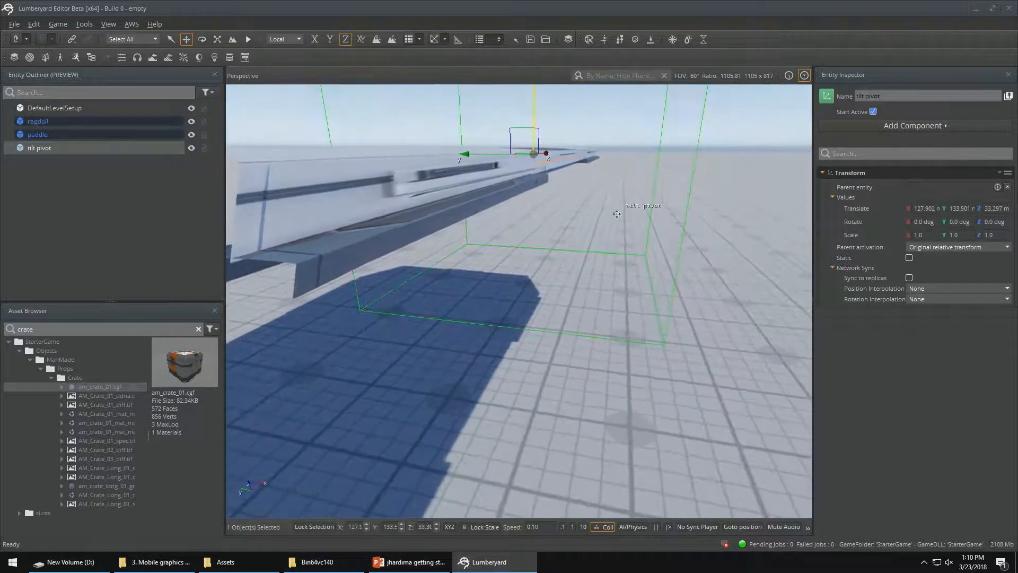
pyautogui.moveTo(616, 214); pyautogui.dragTo(643, 265, button='middle')
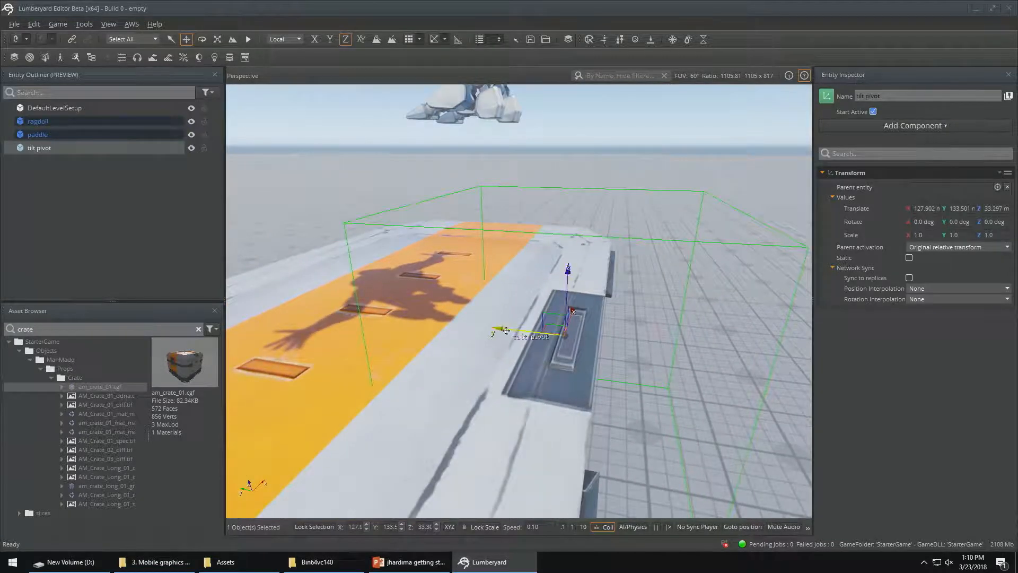
pyautogui.moveTo(507, 331); pyautogui.dragTo(577, 319)
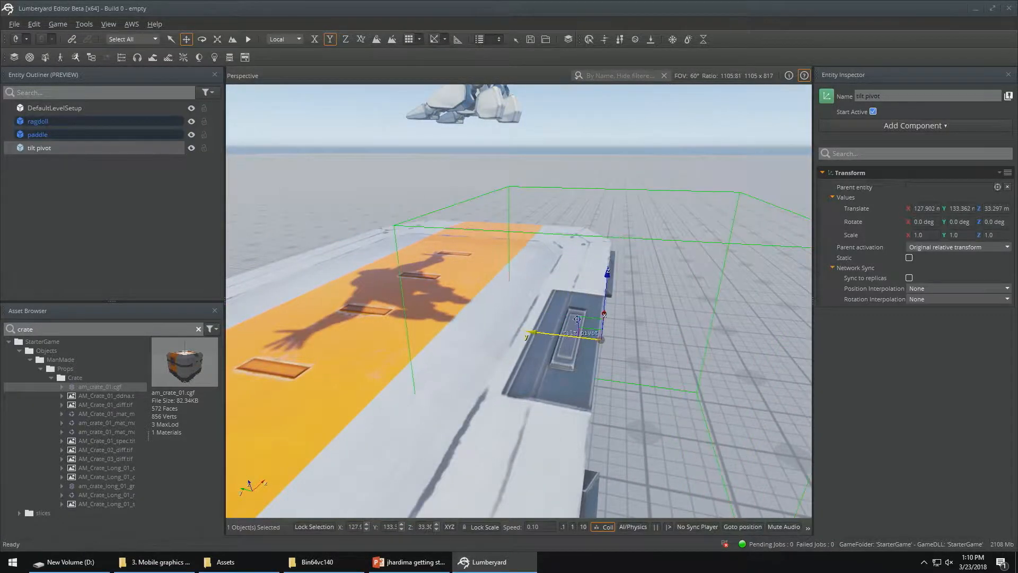
pyautogui.moveTo(577, 319); pyautogui.dragTo(496, 297, button='right')
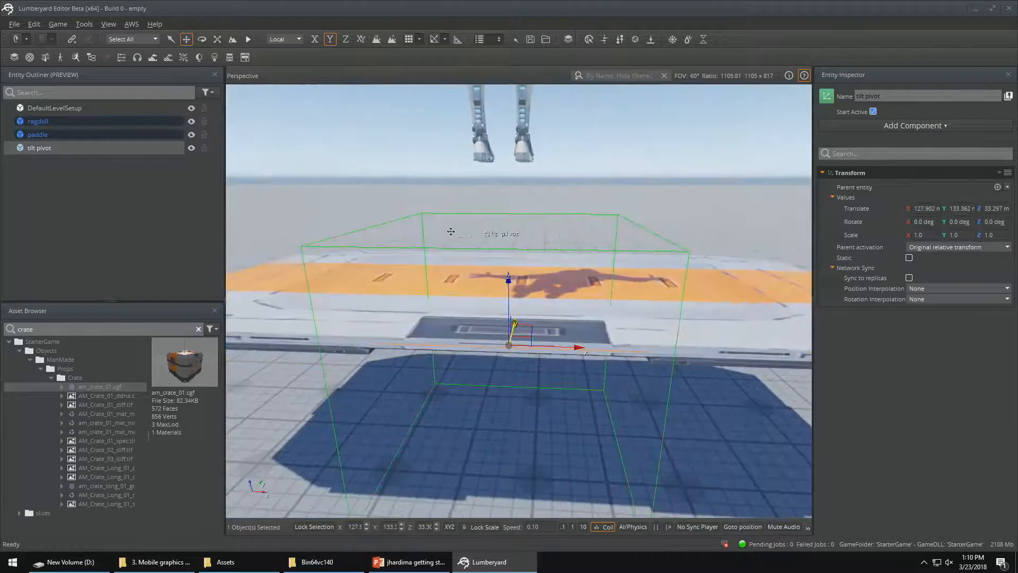
# Make the paddle entity a child of the tilt pivot entity
pyautogui.click(36, 134)
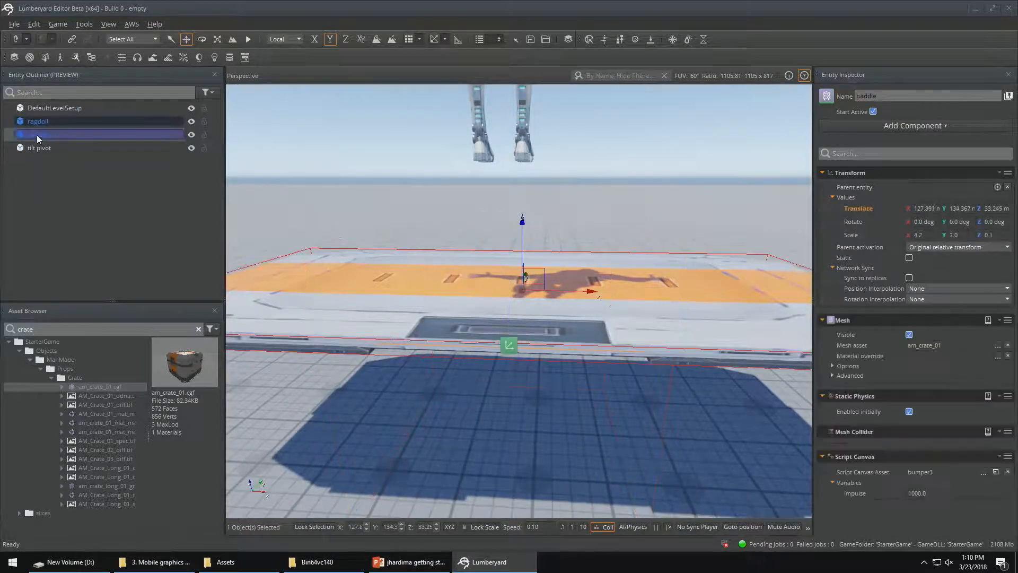
pyautogui.moveTo(37, 135)
pyautogui.mouseDown()
pyautogui.moveTo(74, 155)
pyautogui.moveTo(40, 147)
pyautogui.mouseUp()
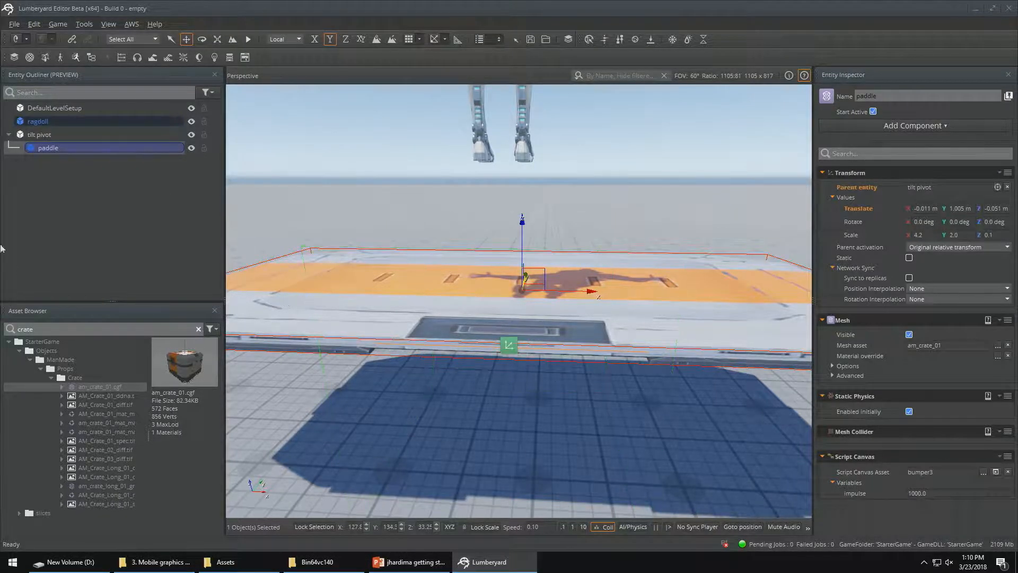
# Add an Input component to the tilt pivot entity and assign paddle.inputbindings as its input-to-event bindings
pyautogui.click(46, 135)
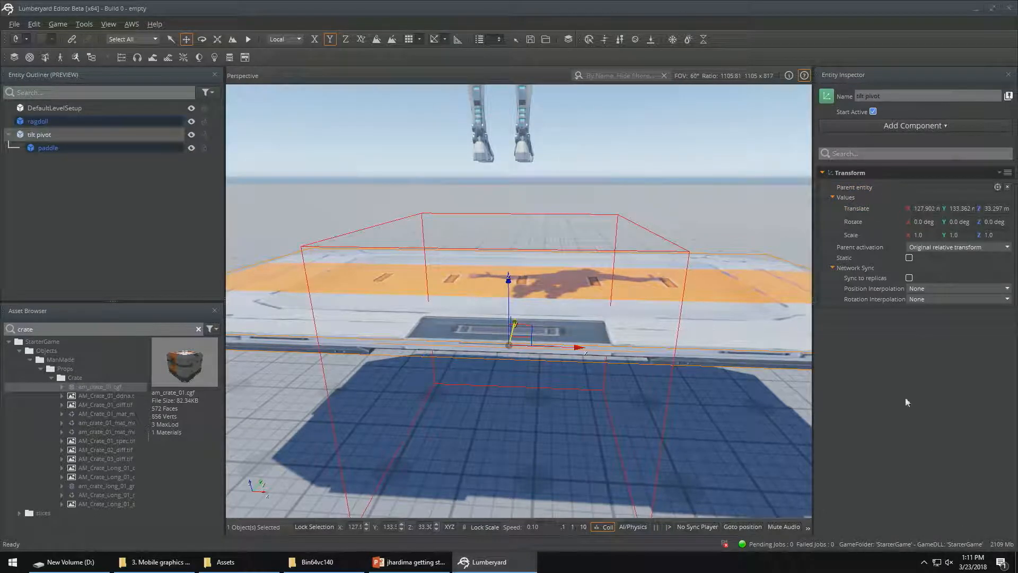
pyautogui.rightClick(894, 356)
pyautogui.click(910, 359)
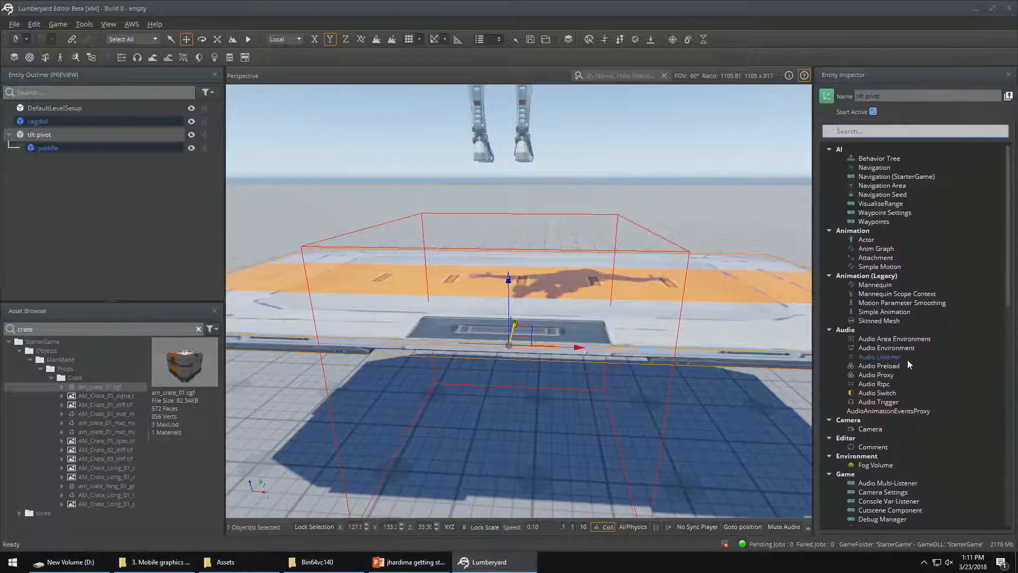
pyautogui.write('inpu')
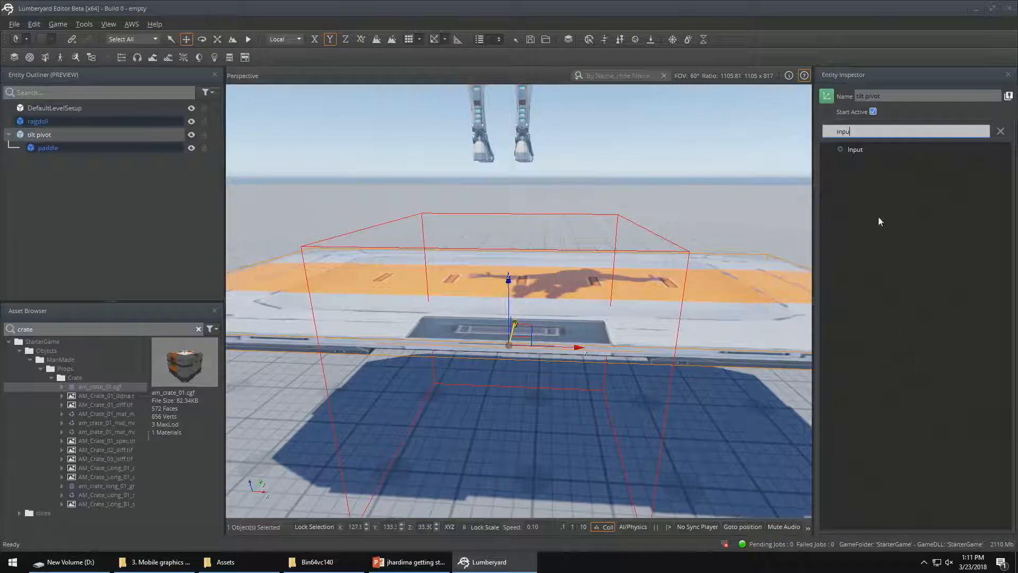
pyautogui.click(856, 150)
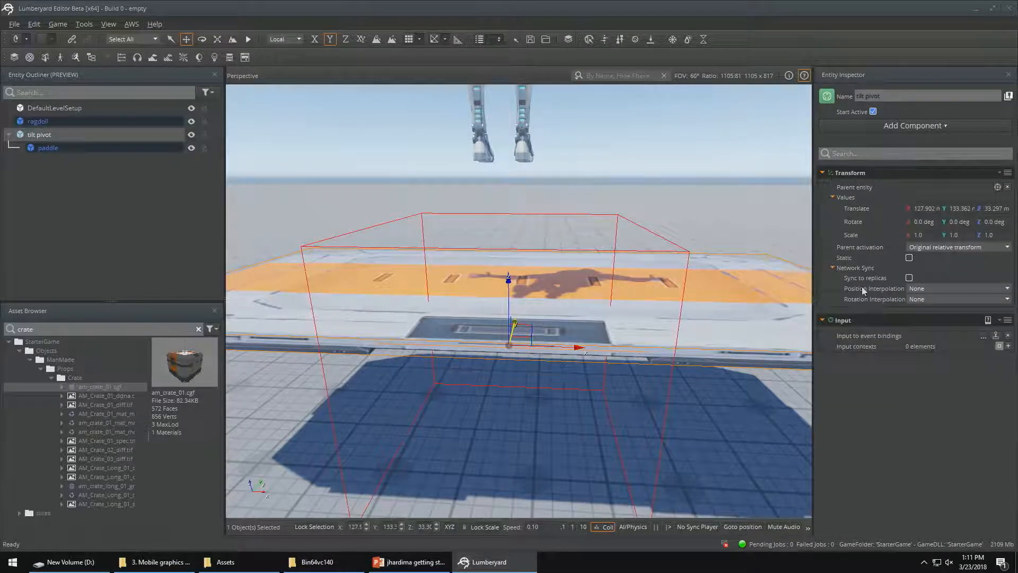
pyautogui.click(985, 338)
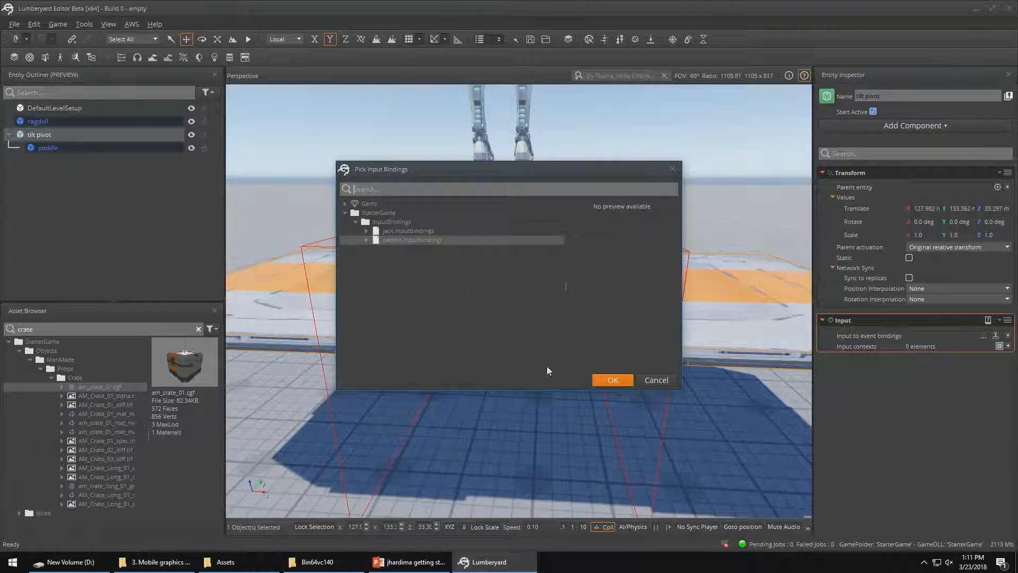
pyautogui.click(605, 380)
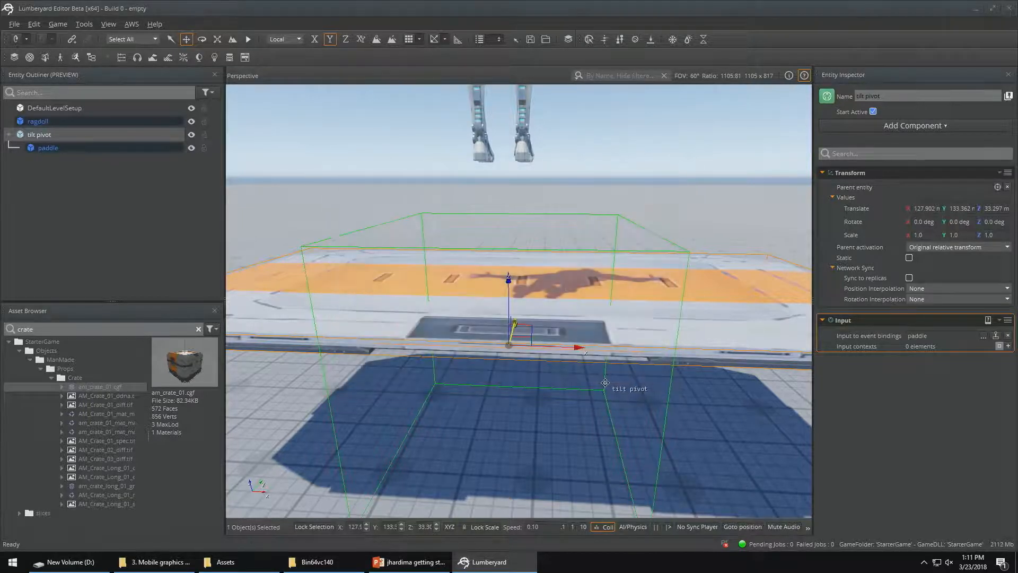
# Examine the tilt up/down event's name and W-key generator settings in paddle.inputbindings, and close the asset editor
pyautogui.click(996, 336)
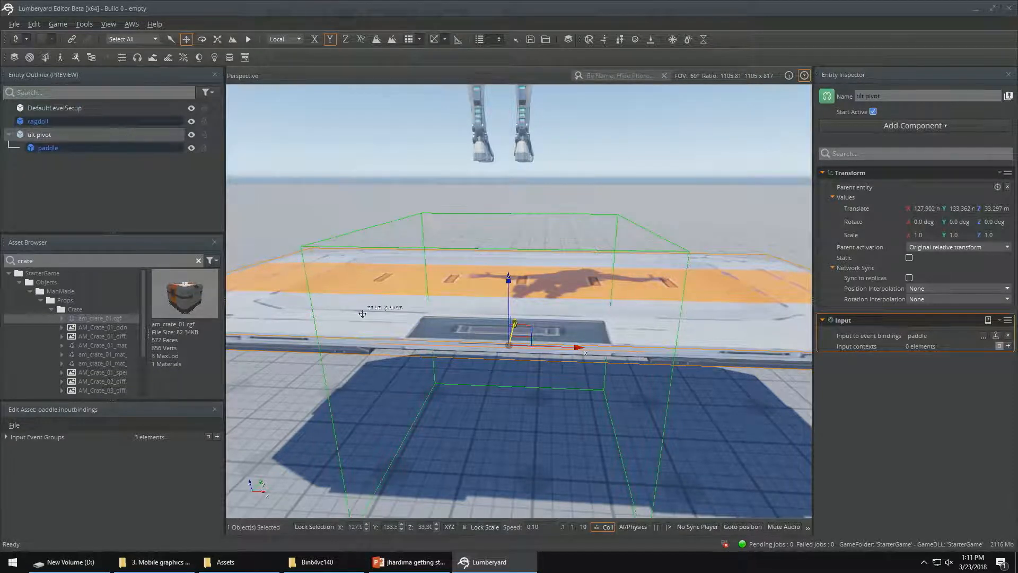
pyautogui.moveTo(127, 411); pyautogui.dragTo(423, 190)
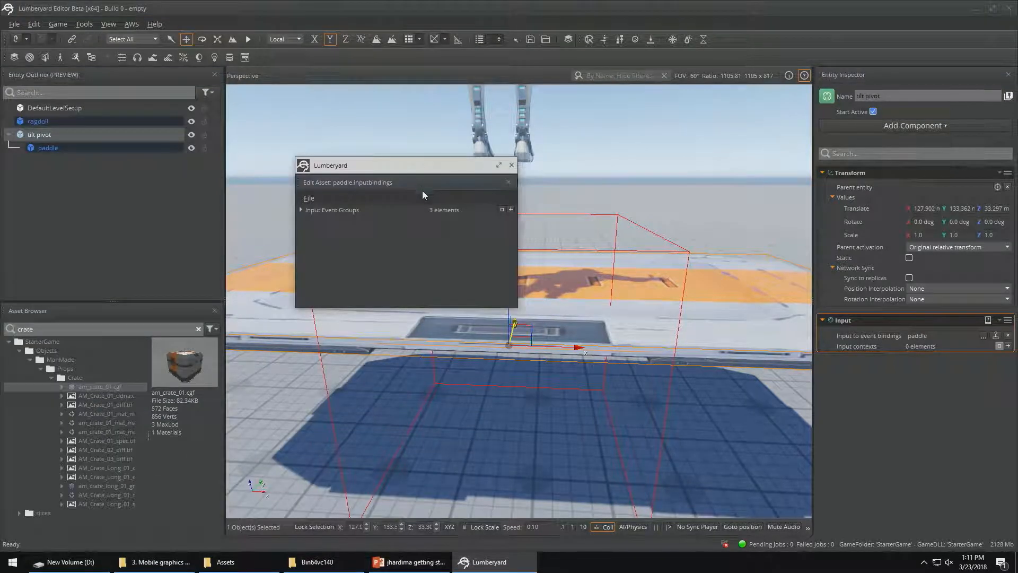
pyautogui.click(301, 211)
pyautogui.click(309, 239)
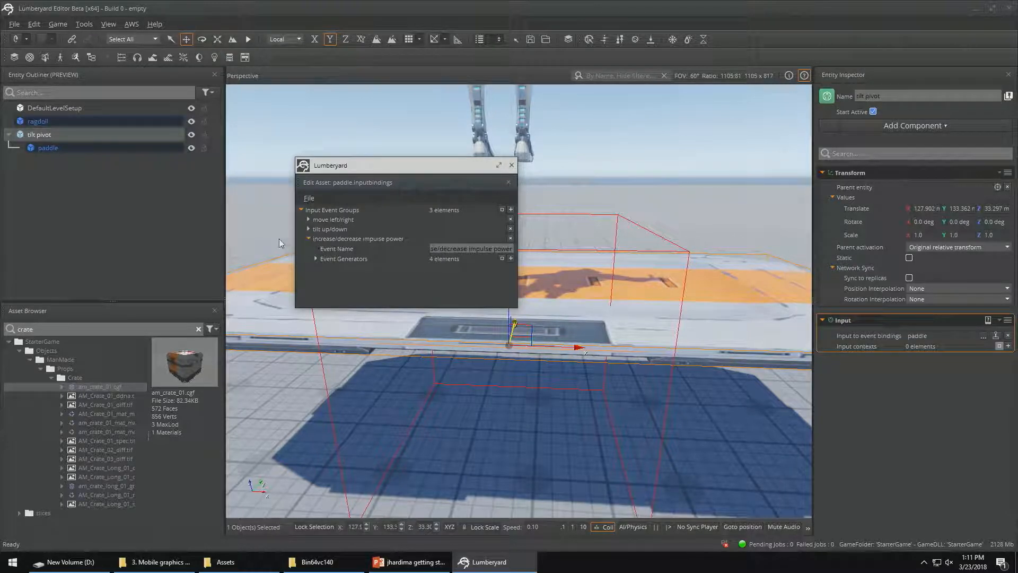
pyautogui.click(309, 229)
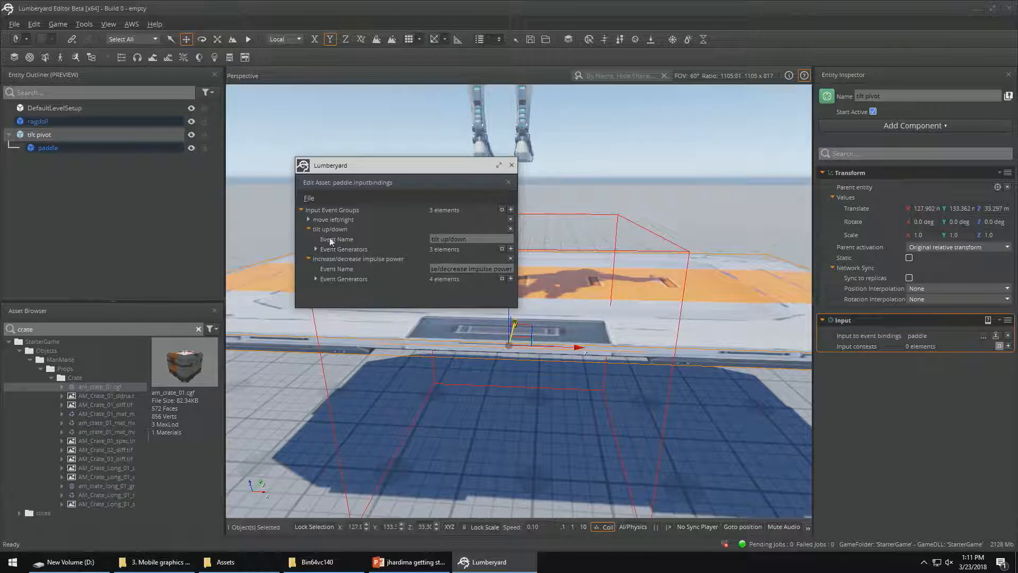
pyautogui.click(316, 250)
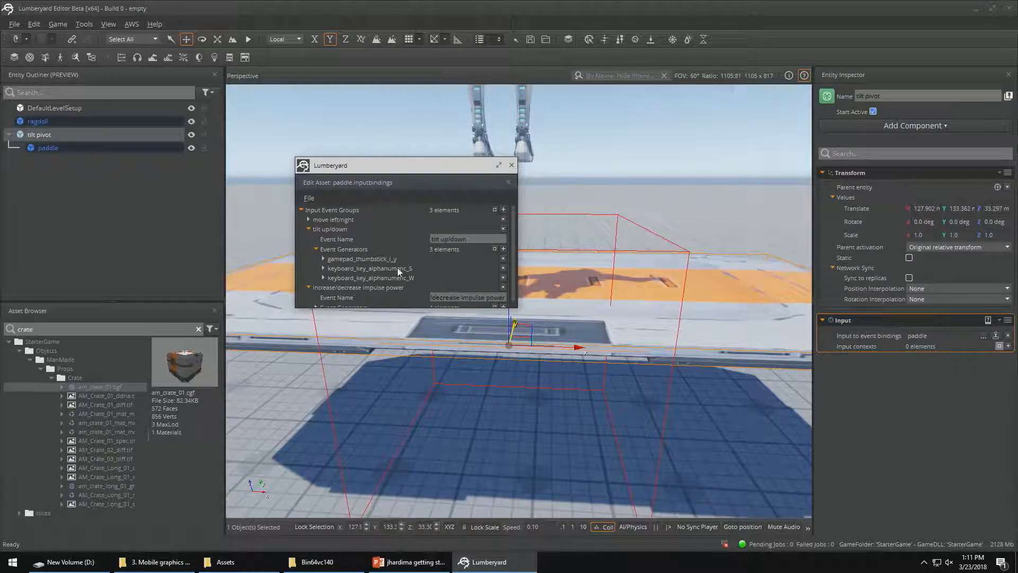
pyautogui.click(323, 277)
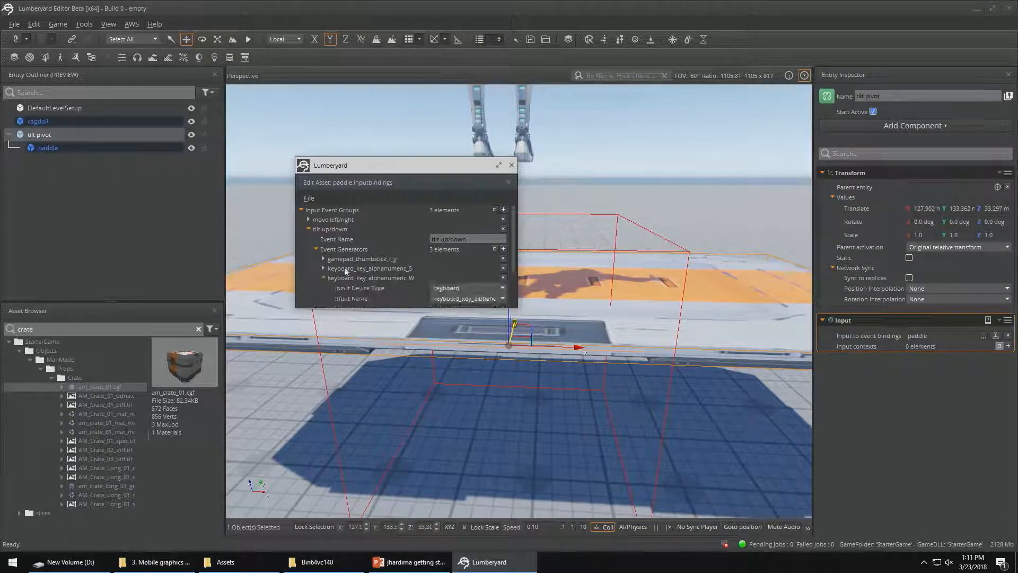
pyautogui.scroll(-1, 348, 272)
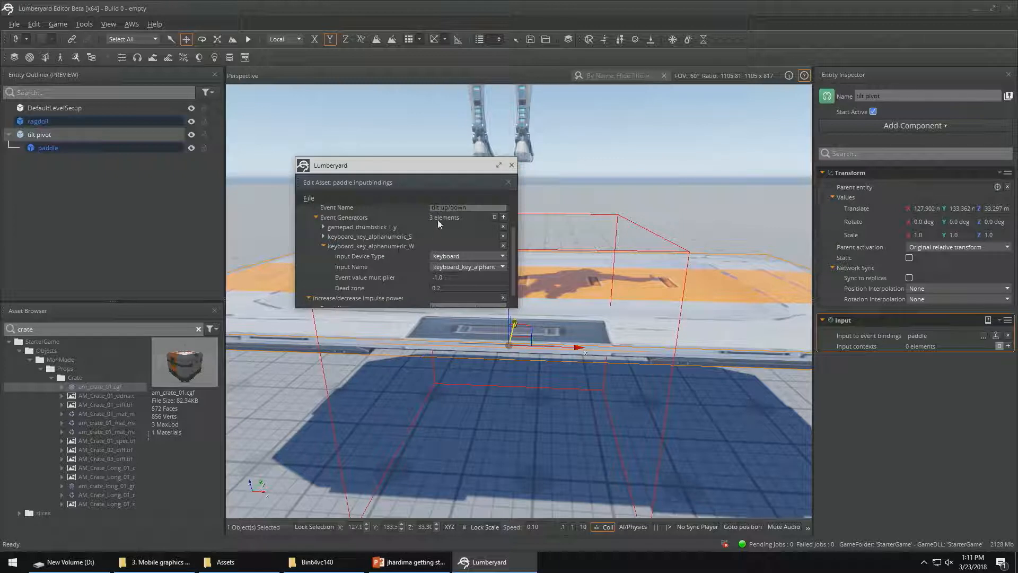
pyautogui.moveTo(450, 208)
pyautogui.mouseDown()
pyautogui.moveTo(473, 208)
pyautogui.moveTo(430, 208)
pyautogui.mouseUp()
pyautogui.hotkey('ctrl', 'c')
pyautogui.click(473, 209)
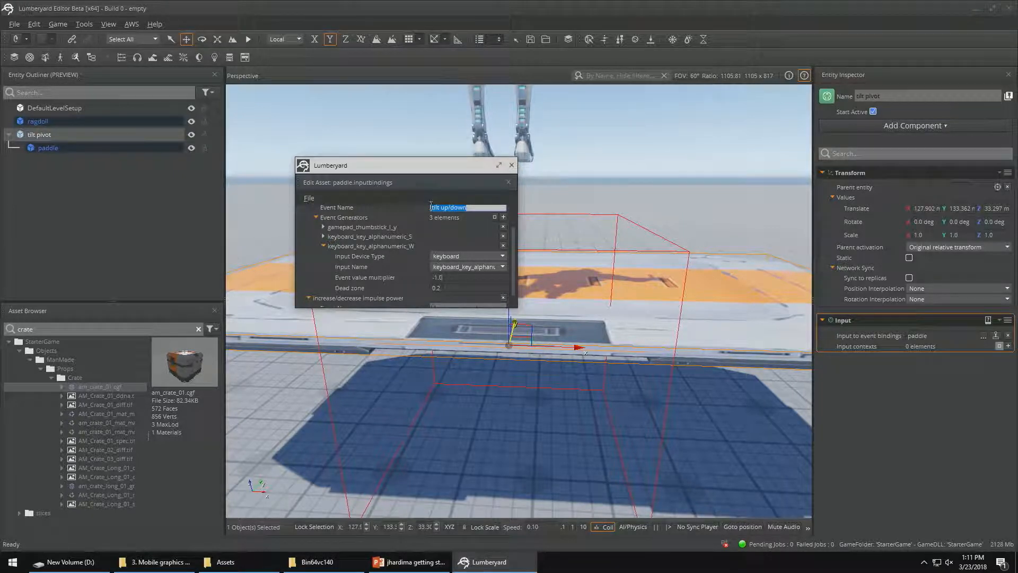
pyautogui.click(511, 166)
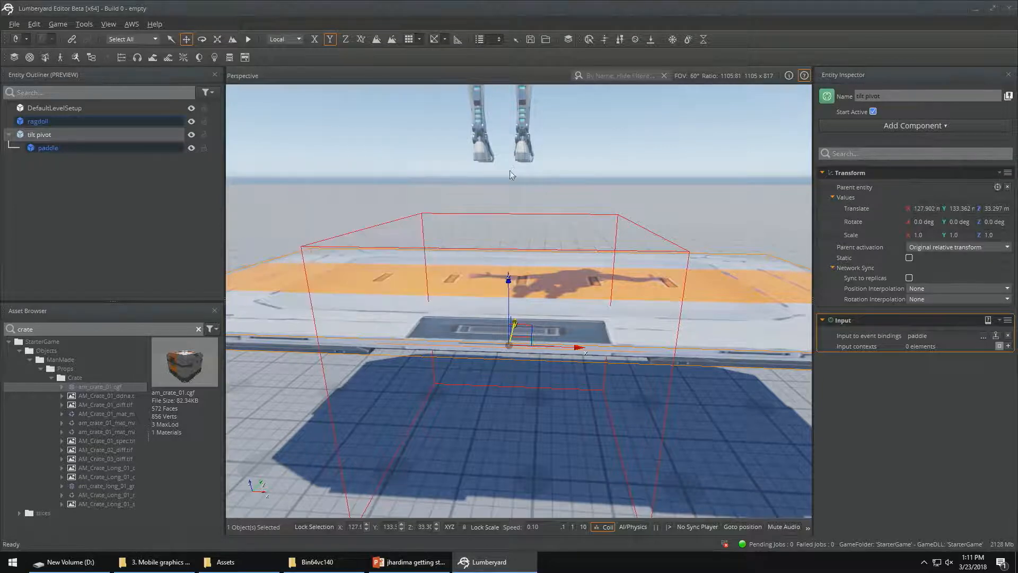
# Add a Script Canvas component to the tilt pivot entity
pyautogui.rightClick(880, 393)
pyautogui.click(899, 402)
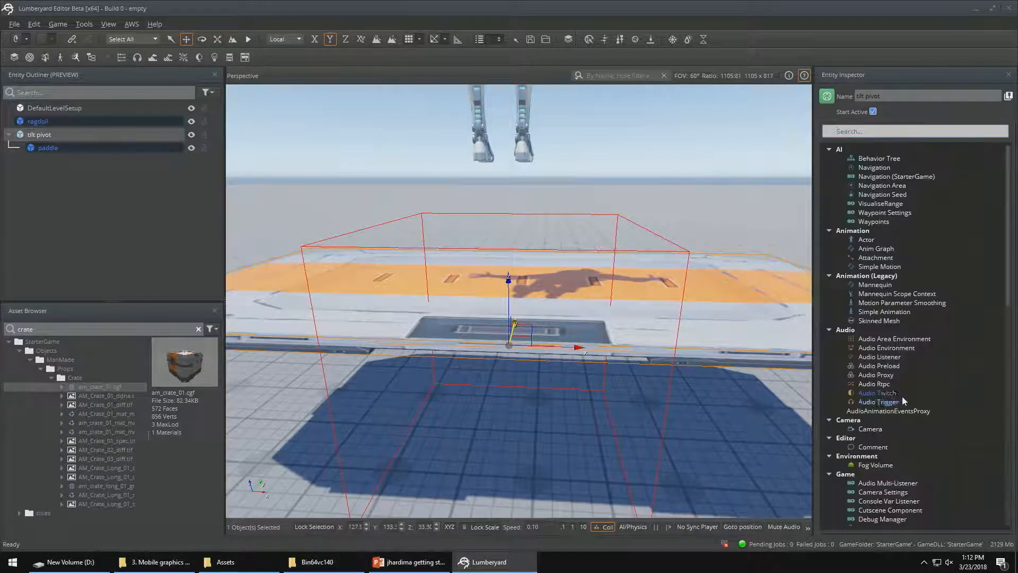
pyautogui.write('scr')
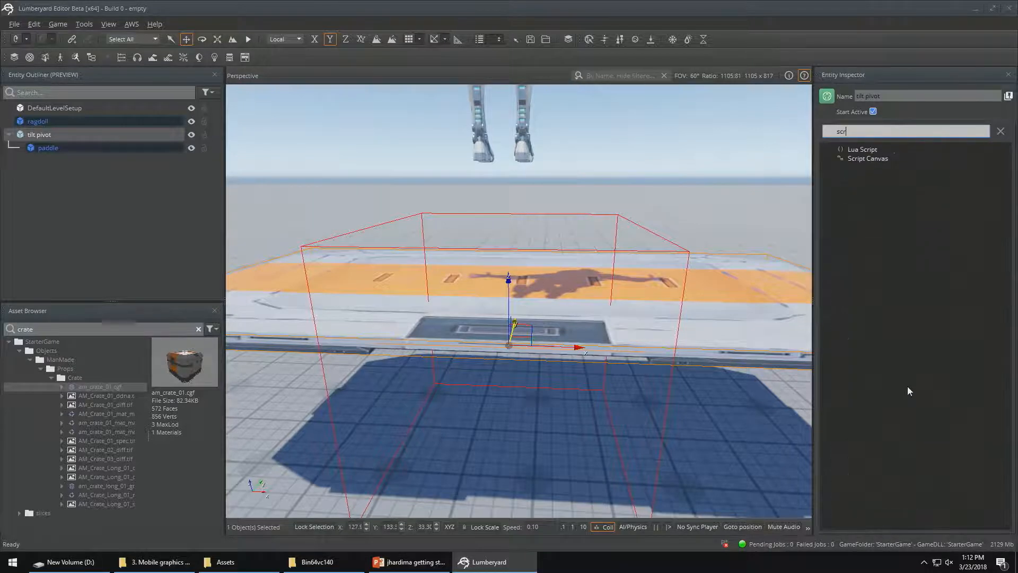
pyautogui.click(868, 158)
# Open the Script Canvas editor from the tilt pivot's component and create a new script
pyautogui.click(992, 381)
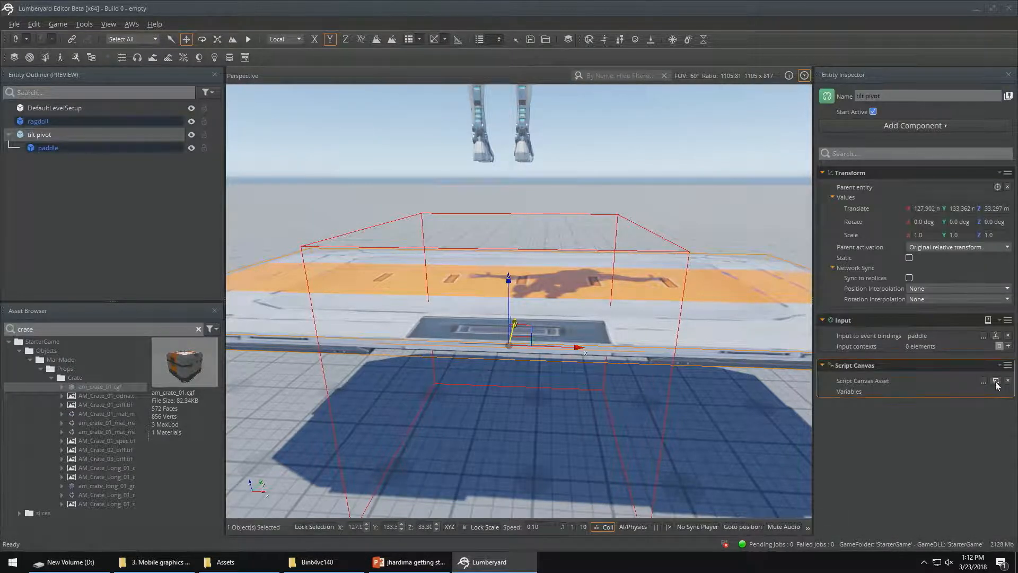
pyautogui.click(315, 282)
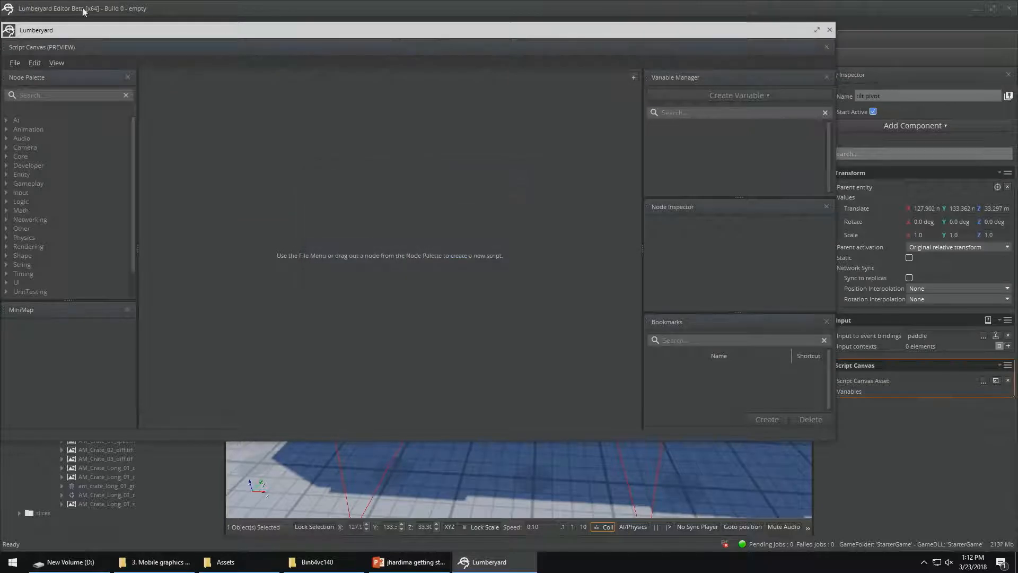
pyautogui.click(33, 65)
pyautogui.moveTo(15, 62)
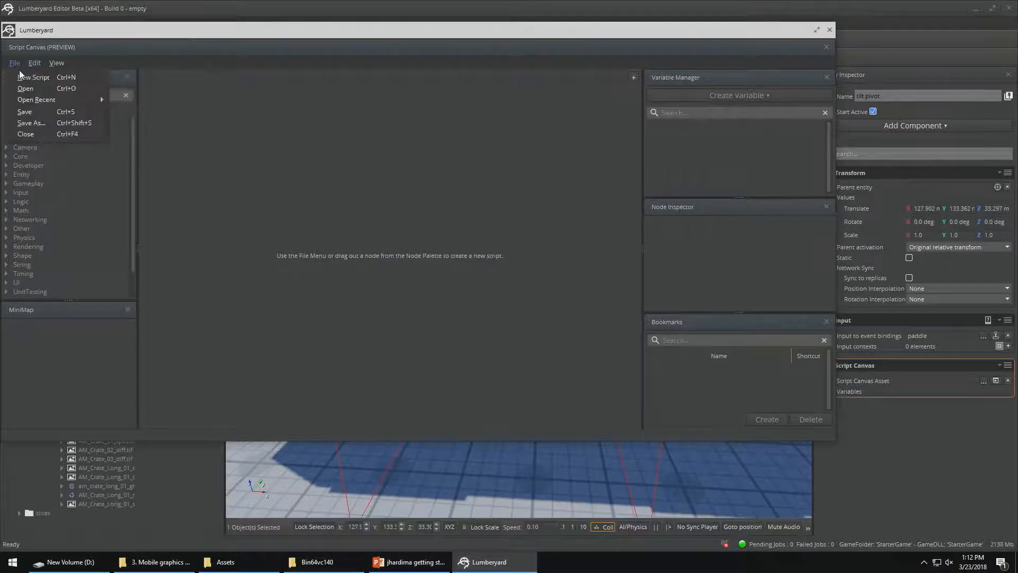
pyautogui.click(37, 75)
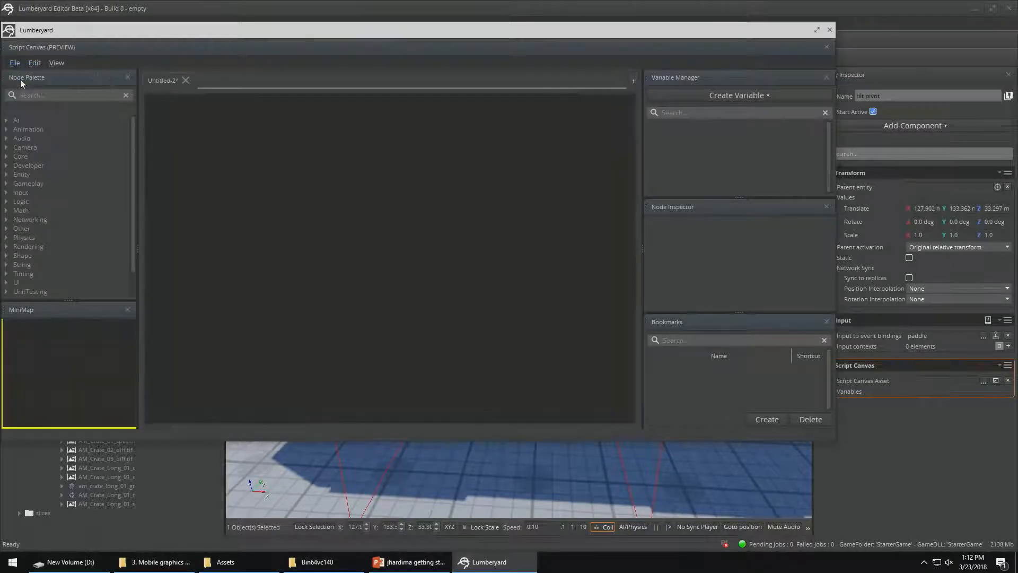
# Add an Input Handler node to the new script graph and set its event name to tilt up/down
pyautogui.rightClick(195, 167)
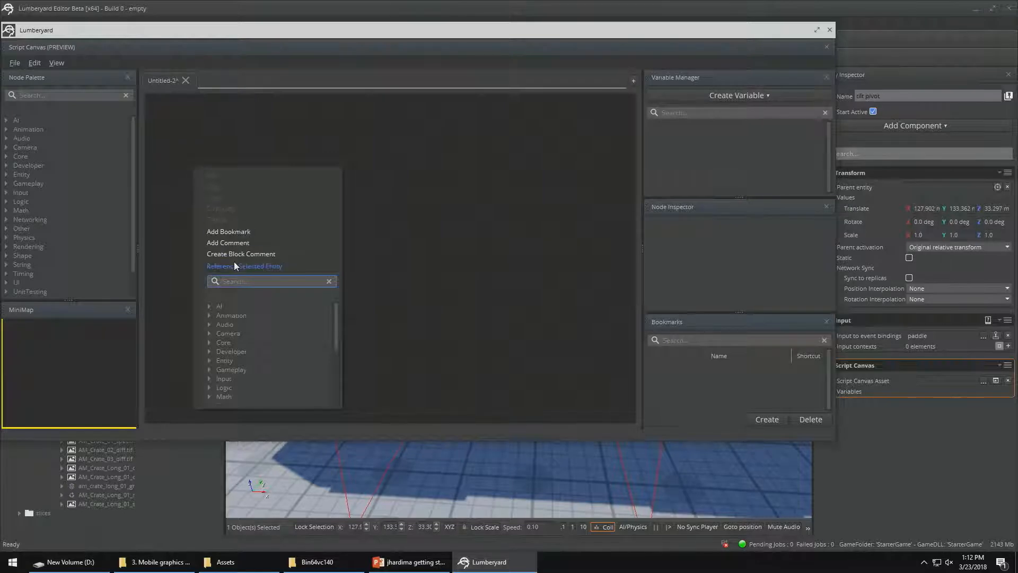
pyautogui.write('Input')
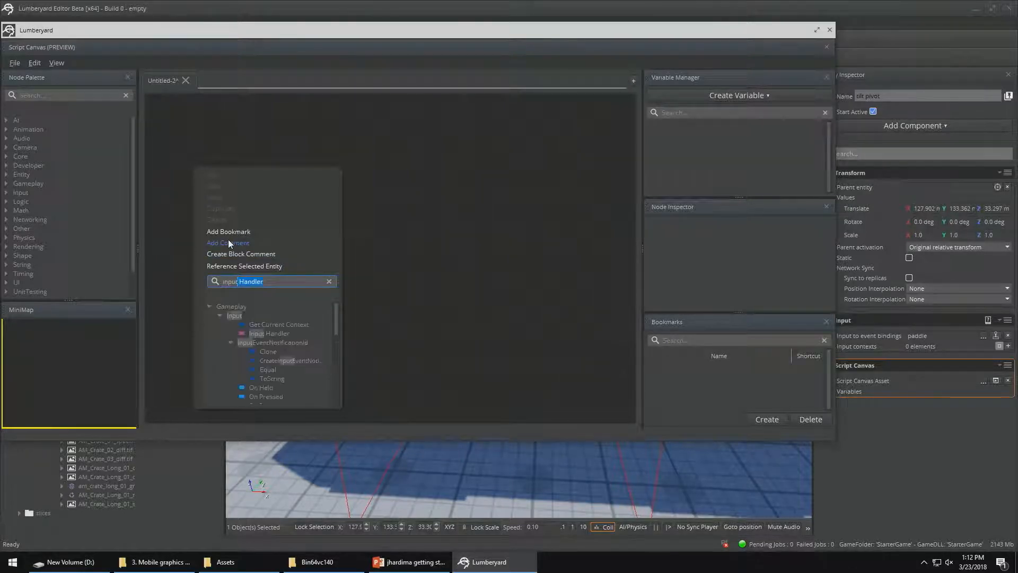
pyautogui.click(260, 335)
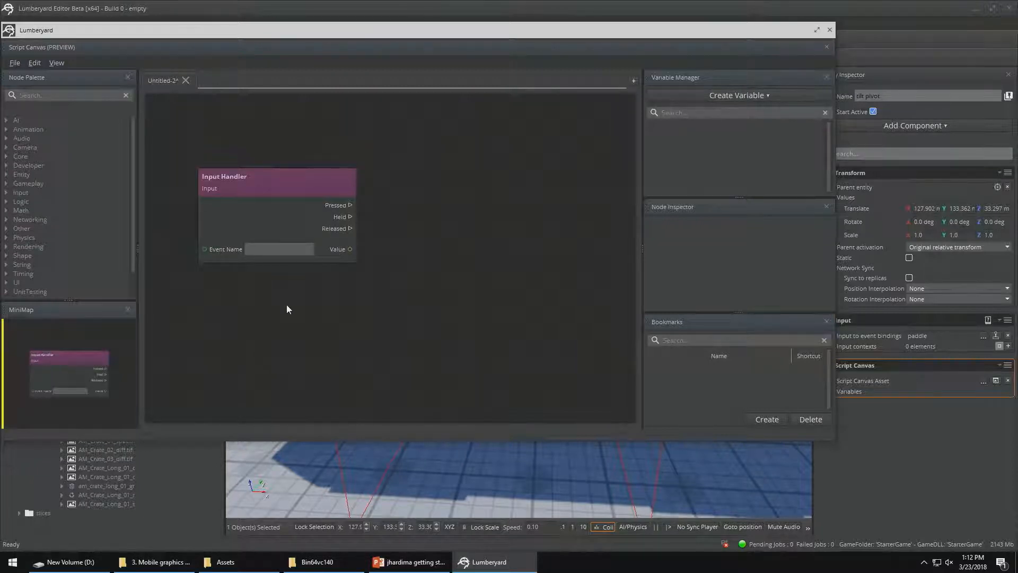
pyautogui.click(300, 247)
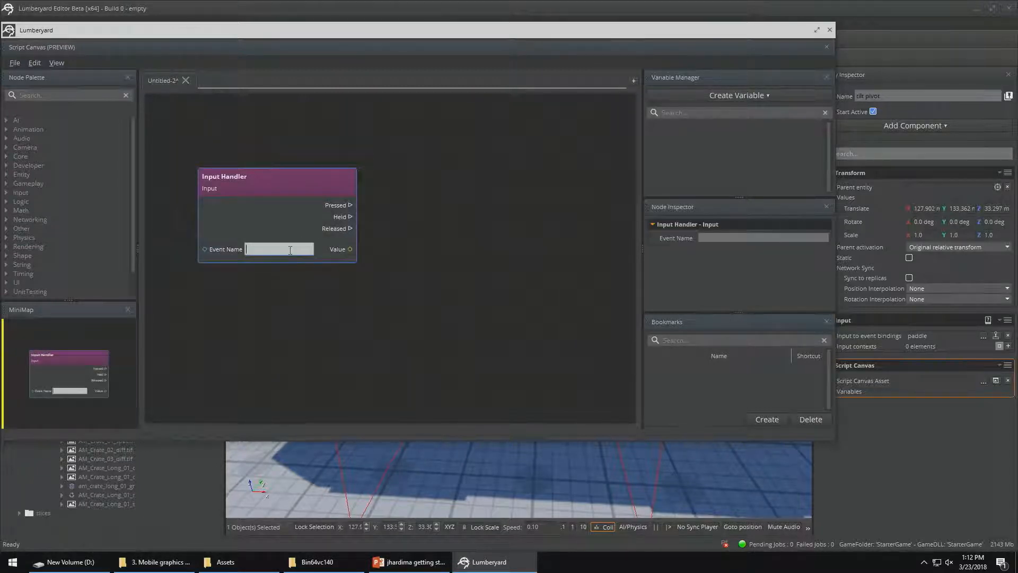
pyautogui.hotkey('ctrl', 'v')
pyautogui.click(410, 234)
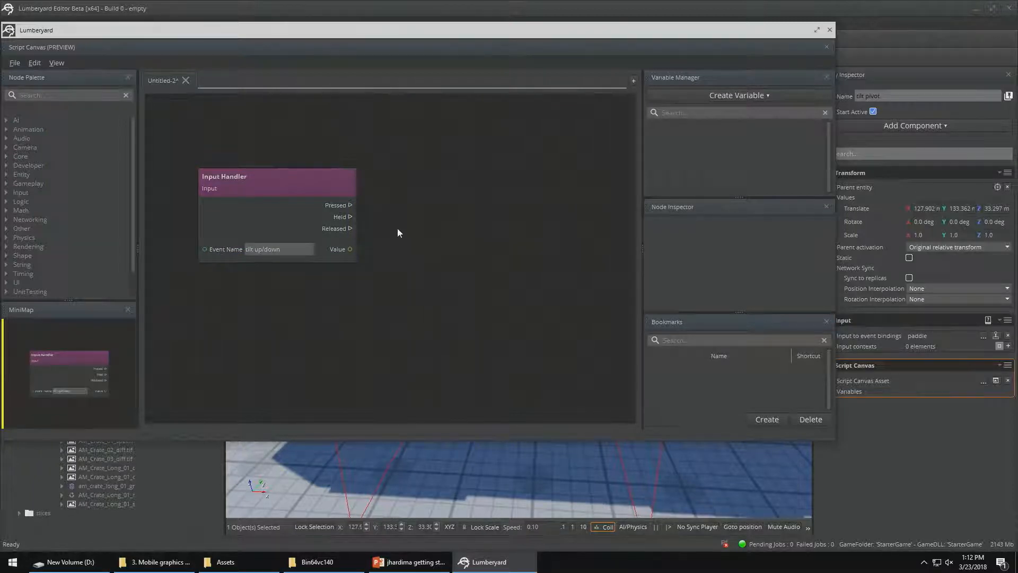
# Create a Number variable in the script and name it tilt speed
pyautogui.click(711, 97)
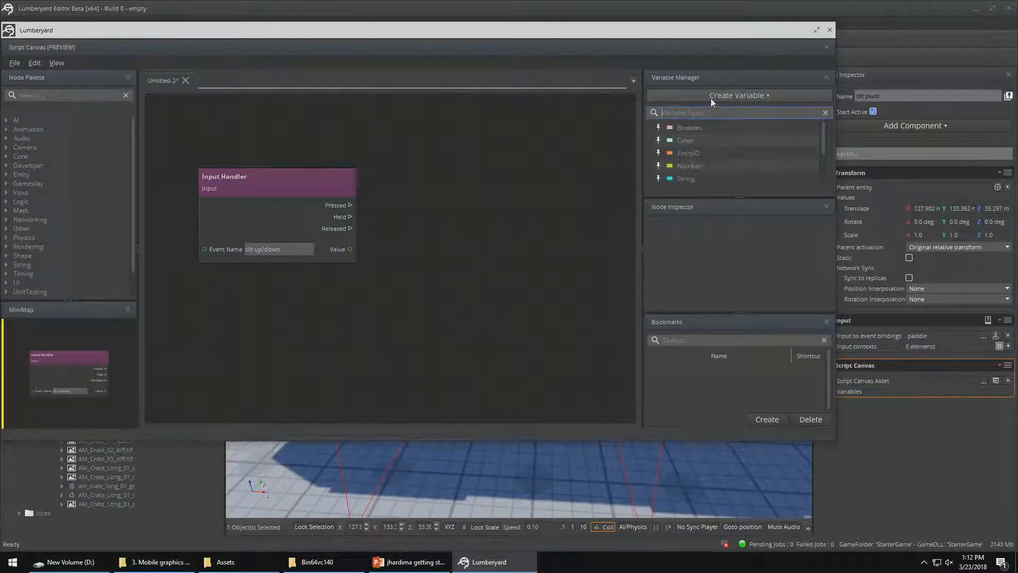
pyautogui.click(695, 164)
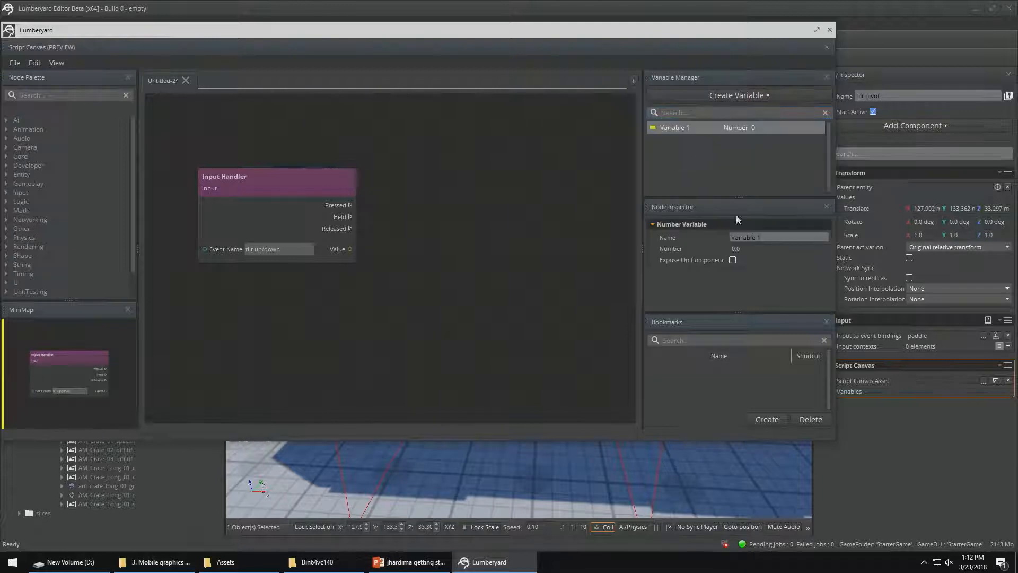
pyautogui.moveTo(764, 237); pyautogui.dragTo(705, 236)
pyautogui.write('tilt sp[ee')
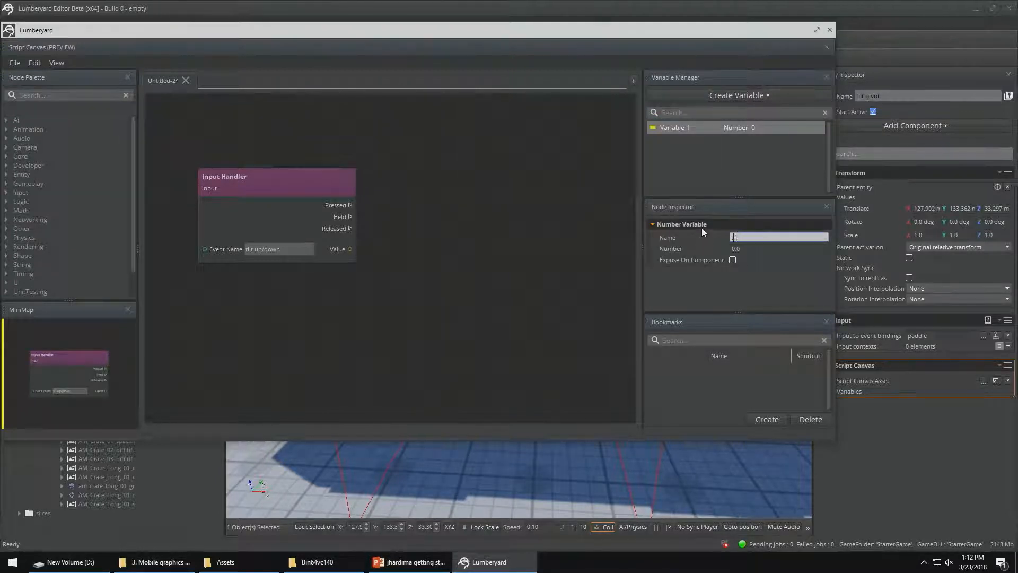
pyautogui.press('BackSpace')
pyautogui.press('BackSpace')
pyautogui.press('BackSpace')
pyautogui.write('eed')
# Set the tilt speed variable's value to 60 and expose it on the component
pyautogui.click(737, 249)
pyautogui.moveTo(736, 249); pyautogui.dragTo(717, 249)
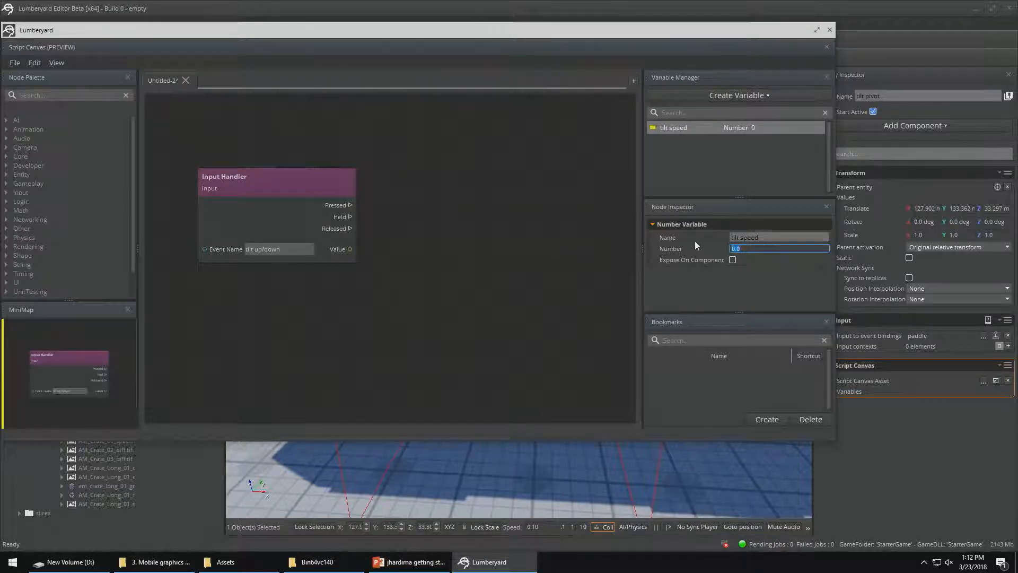
pyautogui.write('60')
pyautogui.click(733, 259)
# Add a Degrees to Radians node to the graph beside the Input Handler
pyautogui.rightClick(492, 197)
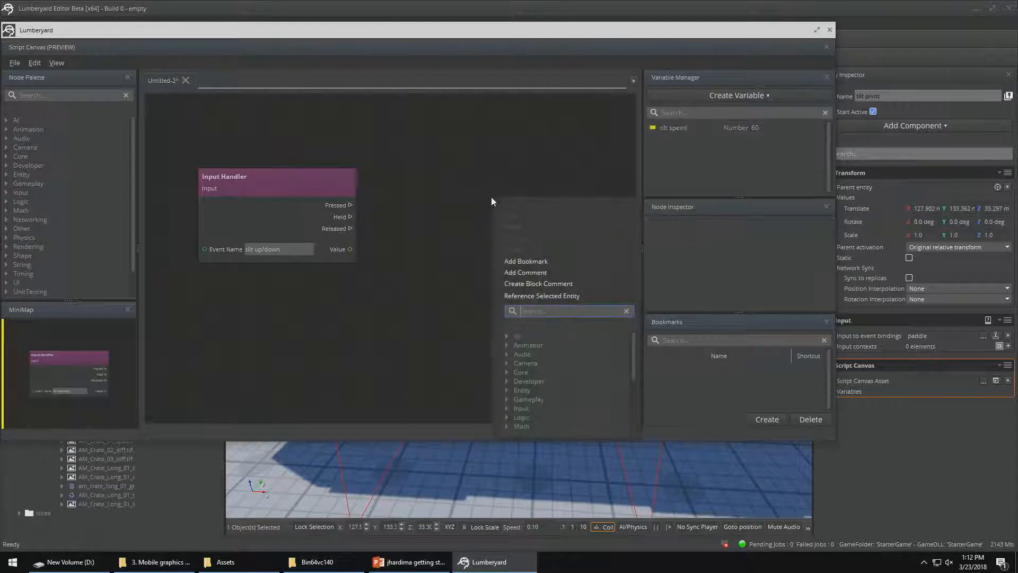
pyautogui.click(488, 233)
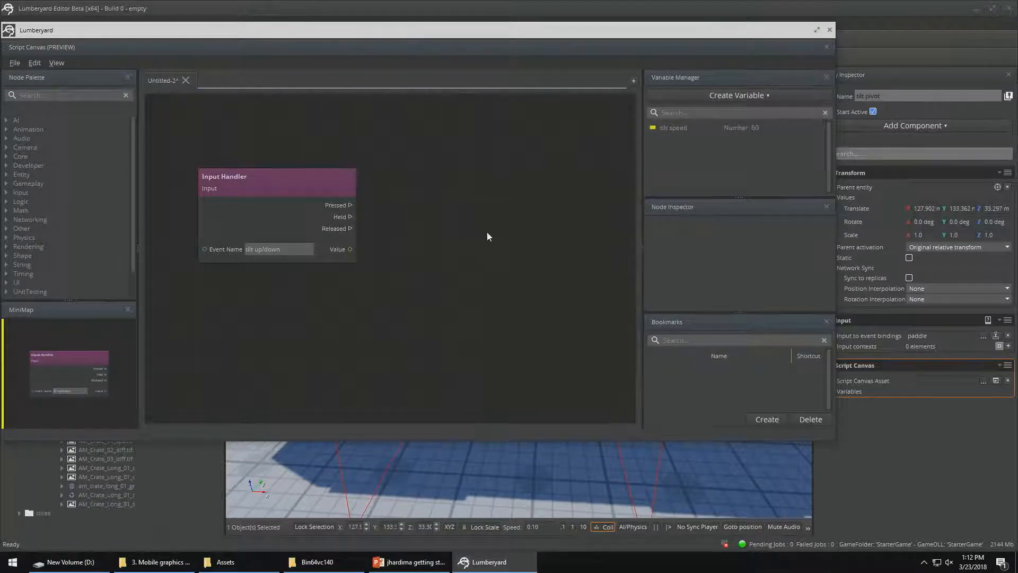
pyautogui.rightClick(470, 169)
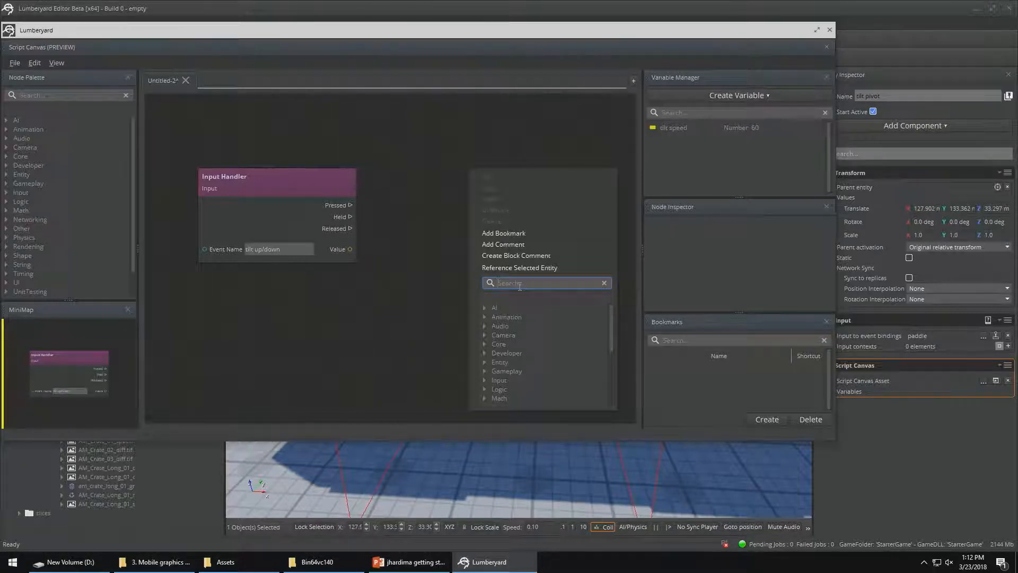
pyautogui.write('degrees to Radians')
pyautogui.press('Return')
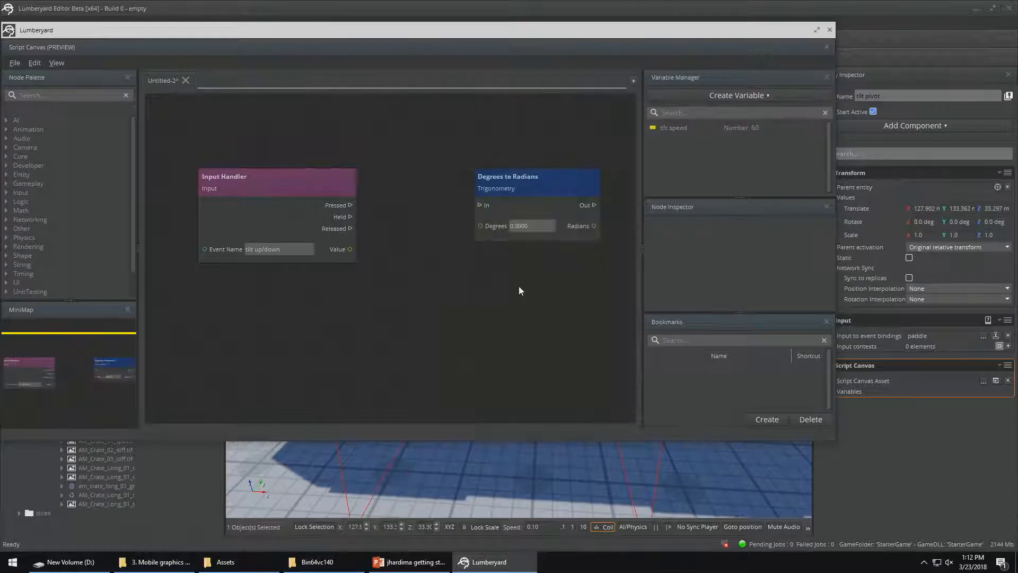
# Add the general Math Multiply node, placing it above and Degrees to Radians below to make room between them
pyautogui.rightClick(412, 274)
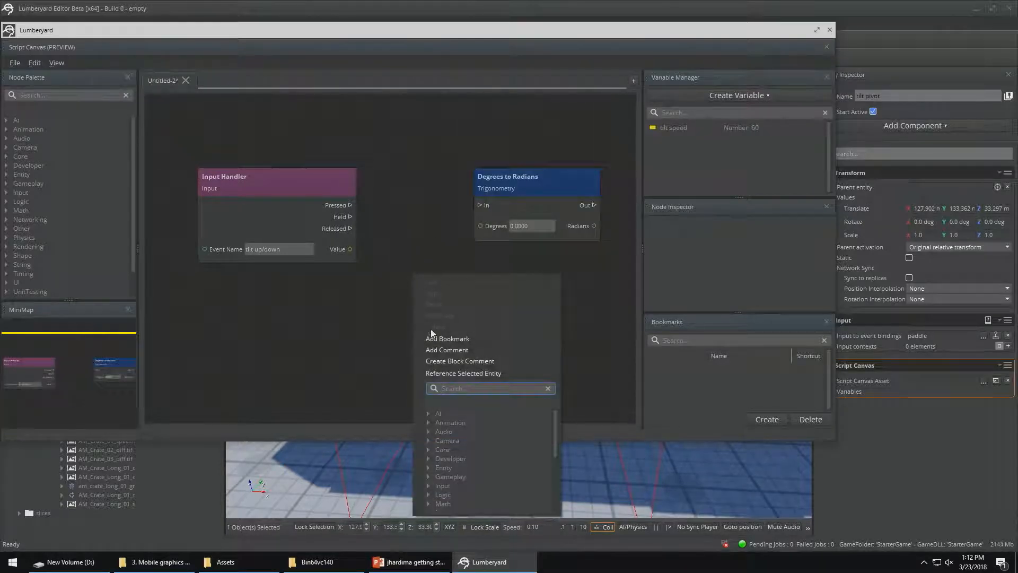
pyautogui.write('multiplyu')
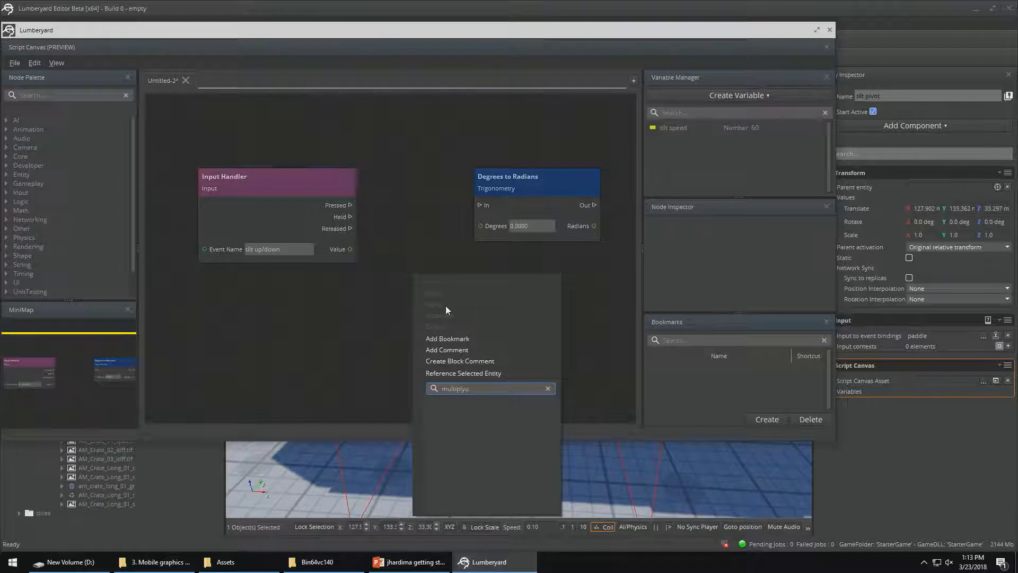
pyautogui.press('BackSpace')
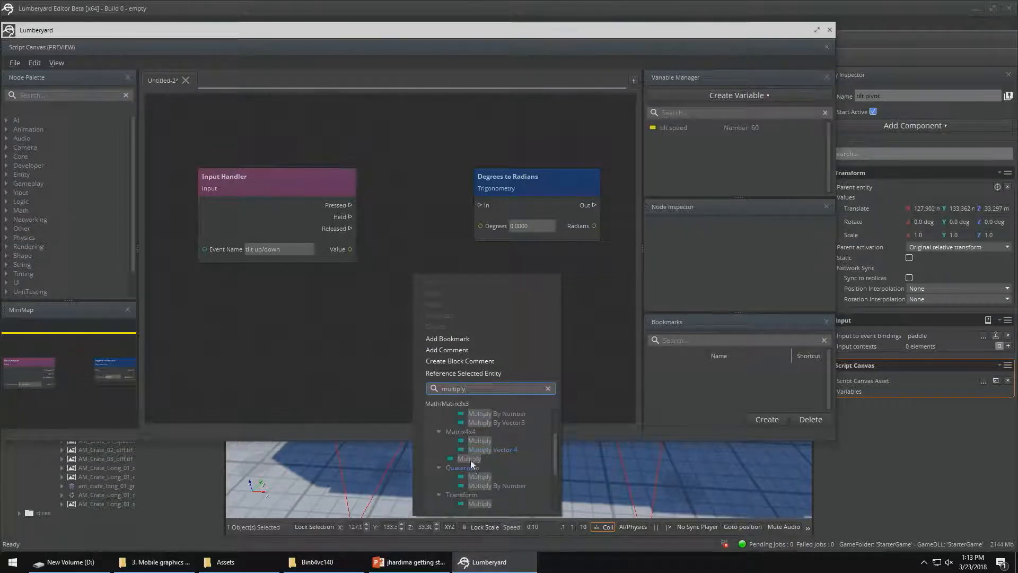
pyautogui.click(470, 460)
pyautogui.moveTo(461, 286); pyautogui.dragTo(442, 123)
pyautogui.moveTo(520, 177); pyautogui.dragTo(574, 272)
# Place a Get tilt speed node in the graph and arrange it between the Input Handler and Multiply nodes
pyautogui.moveTo(663, 127); pyautogui.dragTo(467, 246)
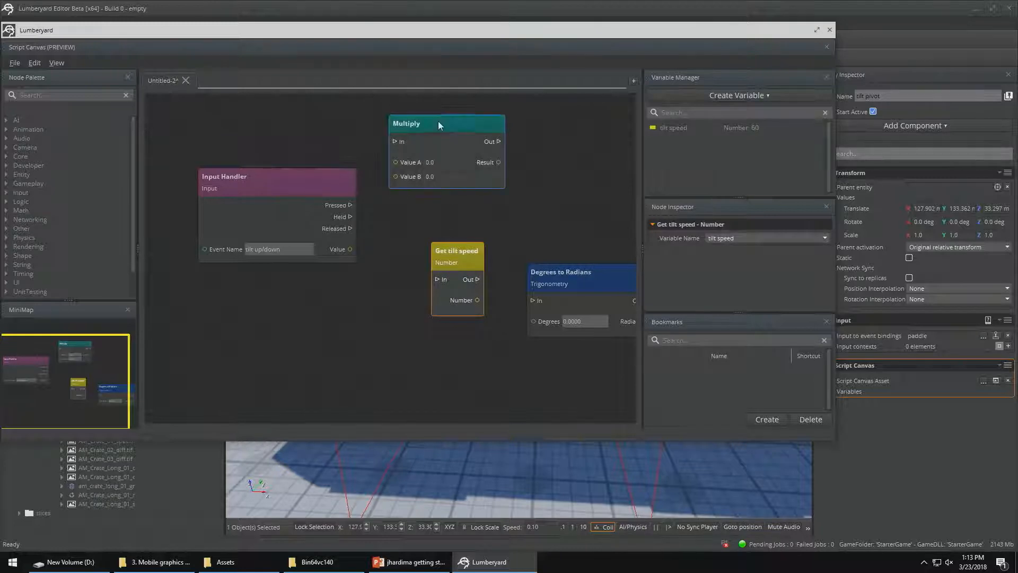
pyautogui.moveTo(438, 121); pyautogui.dragTo(506, 122)
pyautogui.click(447, 250)
pyautogui.moveTo(446, 250); pyautogui.dragTo(412, 231)
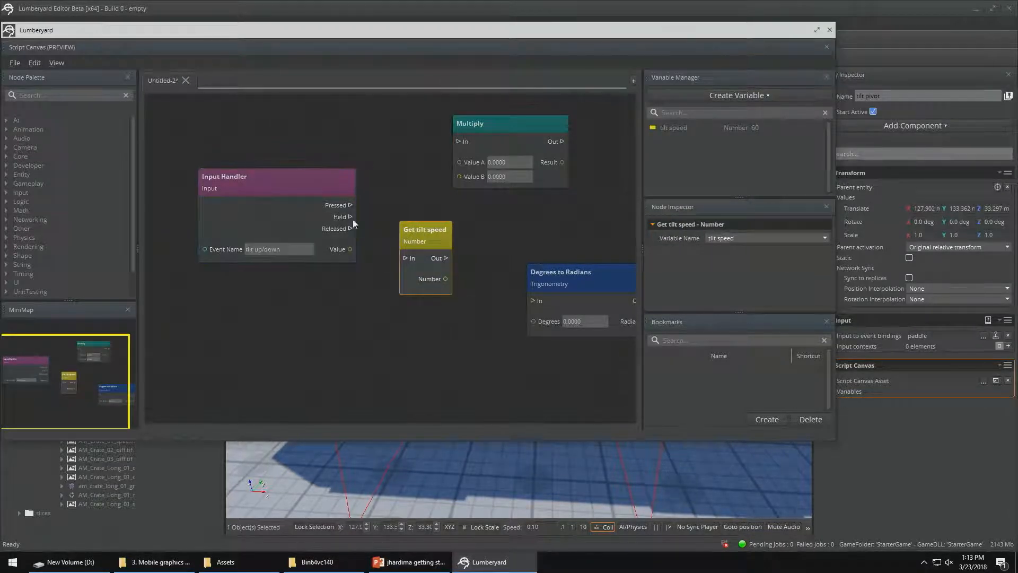
# Wire the Input Handler's Held through Get tilt speed into Multiply, with the speed as Value A and the input value as Value B
pyautogui.moveTo(350, 250); pyautogui.dragTo(459, 178)
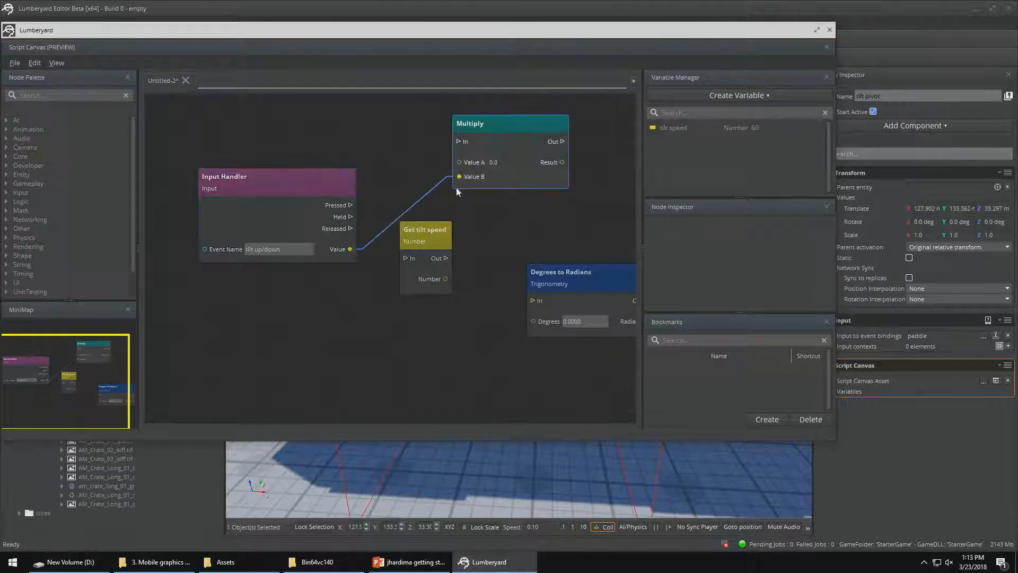
pyautogui.moveTo(437, 232); pyautogui.dragTo(415, 135)
pyautogui.moveTo(480, 129); pyautogui.dragTo(489, 183)
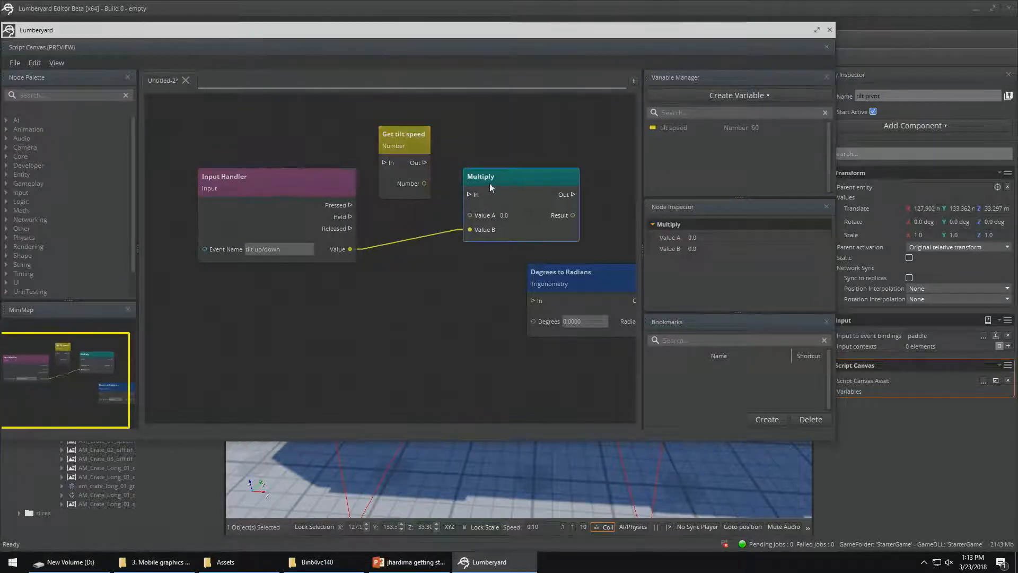
pyautogui.click(352, 204)
pyautogui.moveTo(350, 217); pyautogui.dragTo(388, 166)
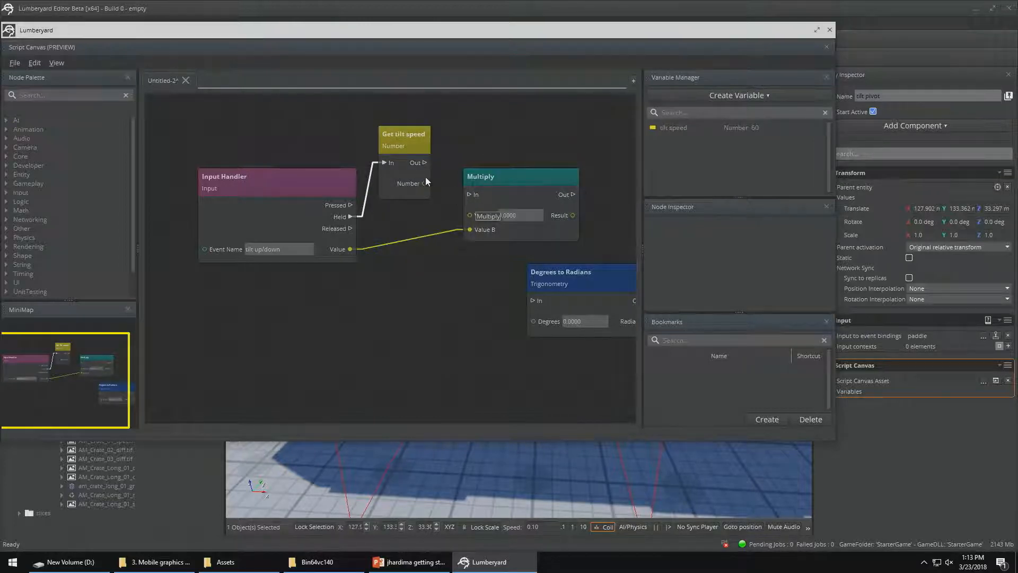
pyautogui.moveTo(425, 184); pyautogui.dragTo(470, 215)
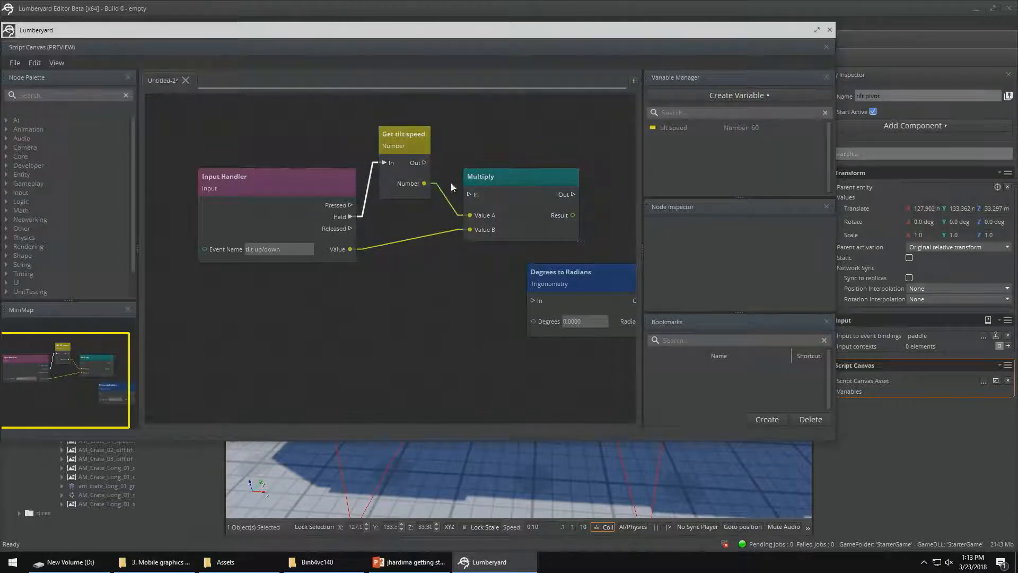
pyautogui.moveTo(425, 163); pyautogui.dragTo(470, 194)
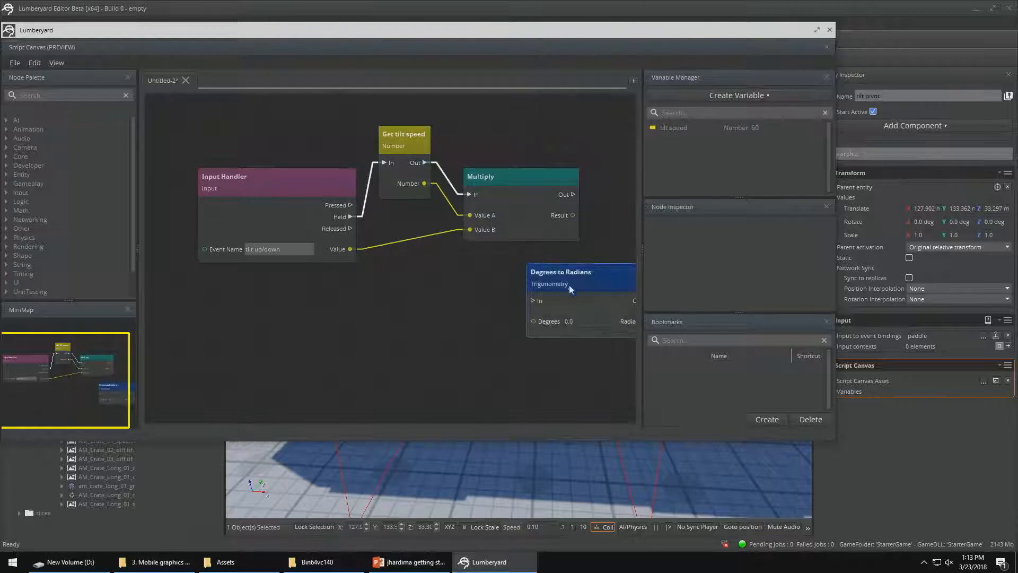
# Connect Multiply's Out to the Degrees to Radians node's In and its Result to Degrees
pyautogui.moveTo(451, 293); pyautogui.dragTo(286, 326, button='middle')
pyautogui.moveTo(395, 312); pyautogui.dragTo(443, 259)
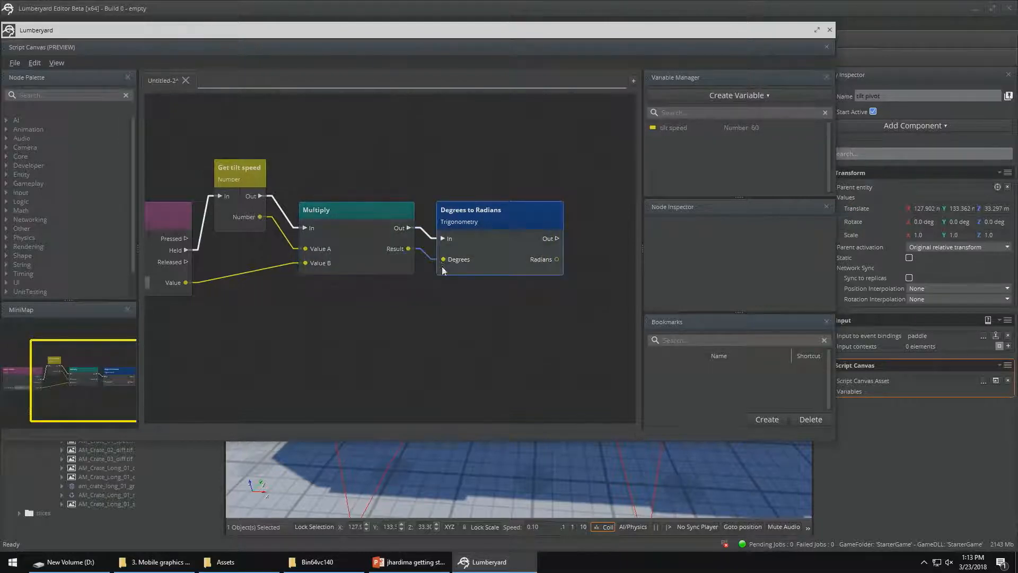
# Add a Rotate Around Local X node, connecting Degrees to Radians' Out to its In and Radians to its X Rotation
pyautogui.moveTo(510, 311); pyautogui.dragTo(372, 324, button='middle')
pyautogui.rightClick(498, 229)
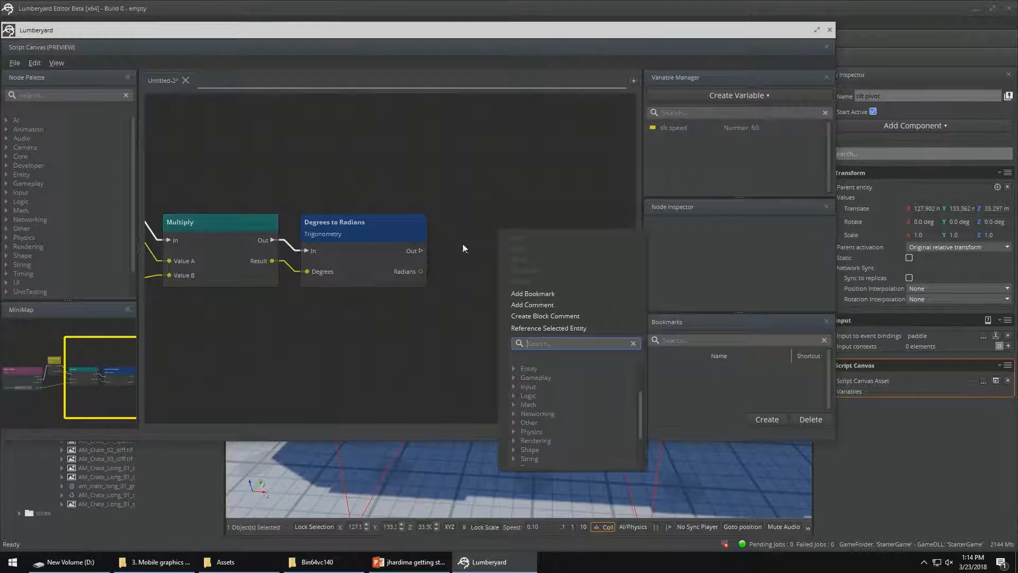
pyautogui.write('rotate Around Local X')
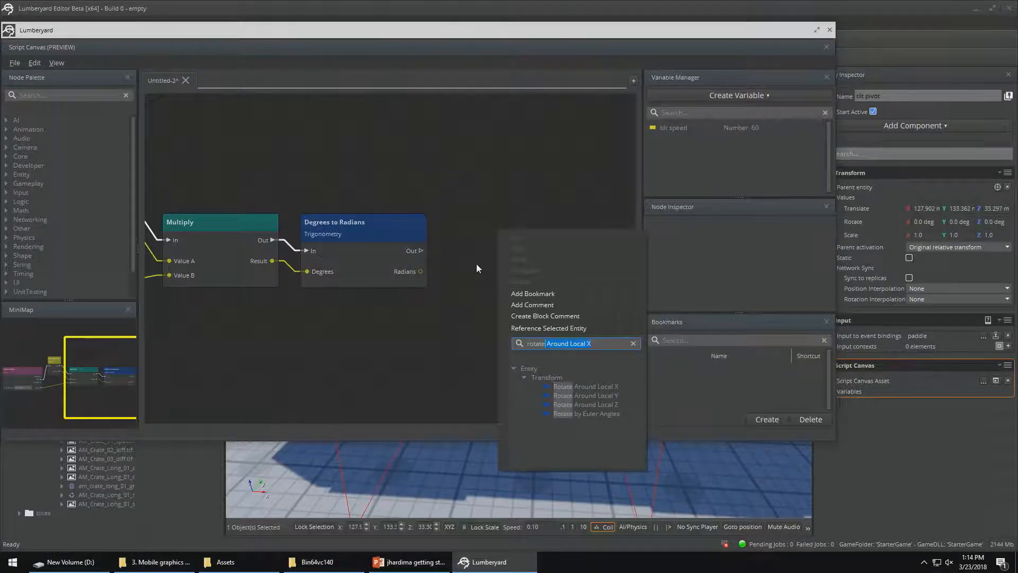
pyautogui.press('Return')
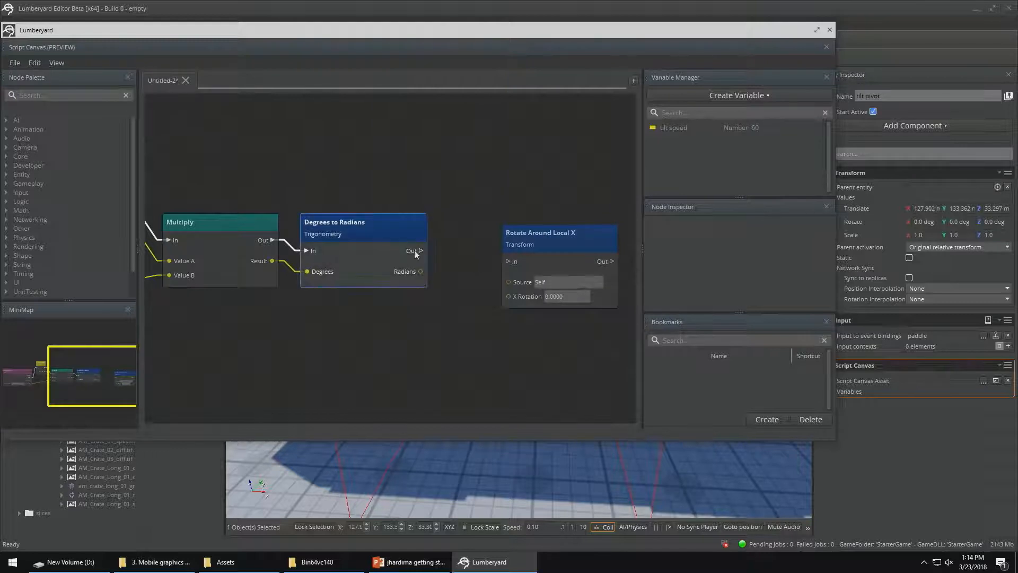
pyautogui.moveTo(420, 250); pyautogui.dragTo(484, 231)
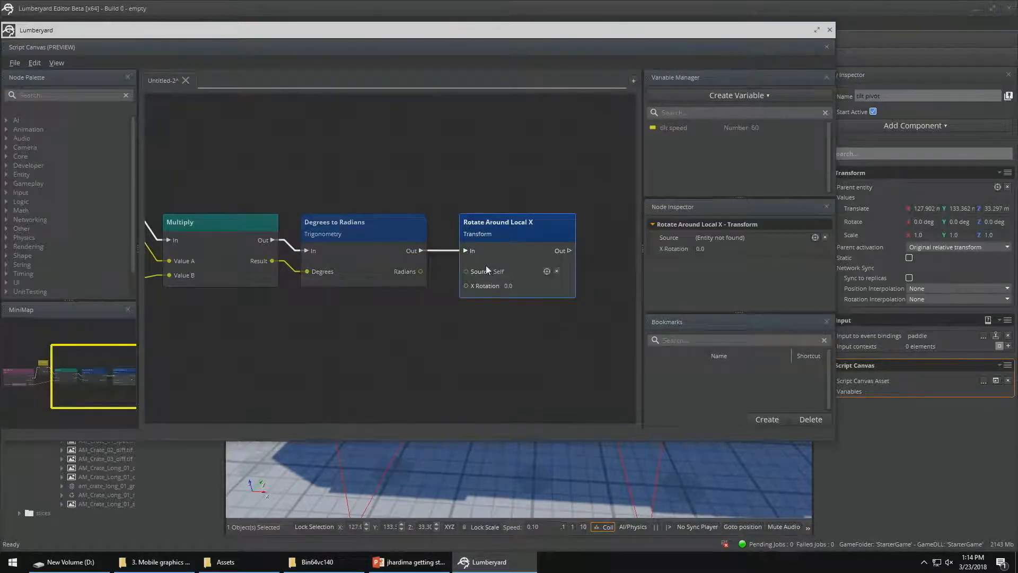
pyautogui.moveTo(422, 272); pyautogui.dragTo(466, 286)
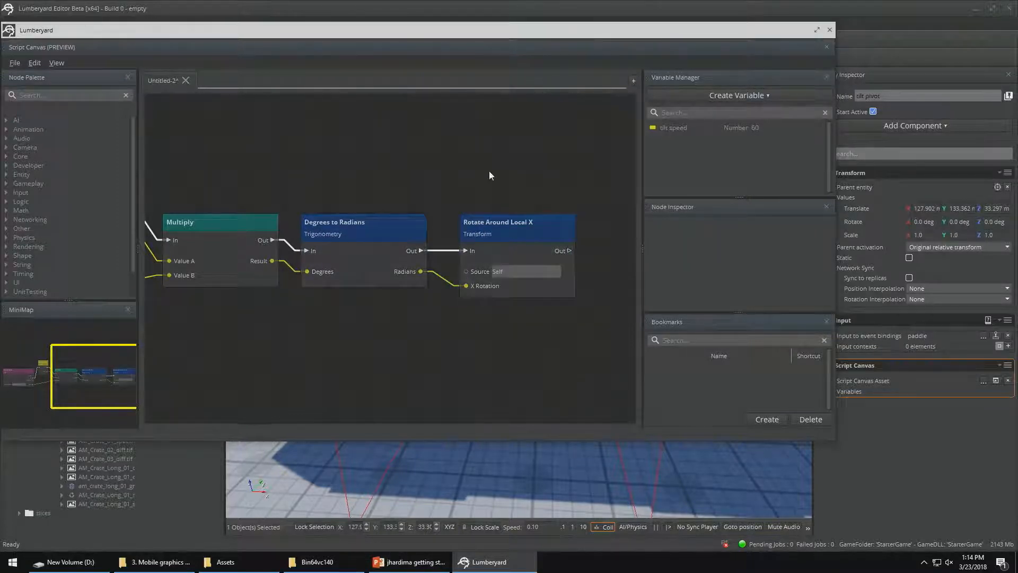
# Save the script as tilterama in the scriptcanvas folder and close the Script Canvas editor
pyautogui.hotkey('ctrl', 's')
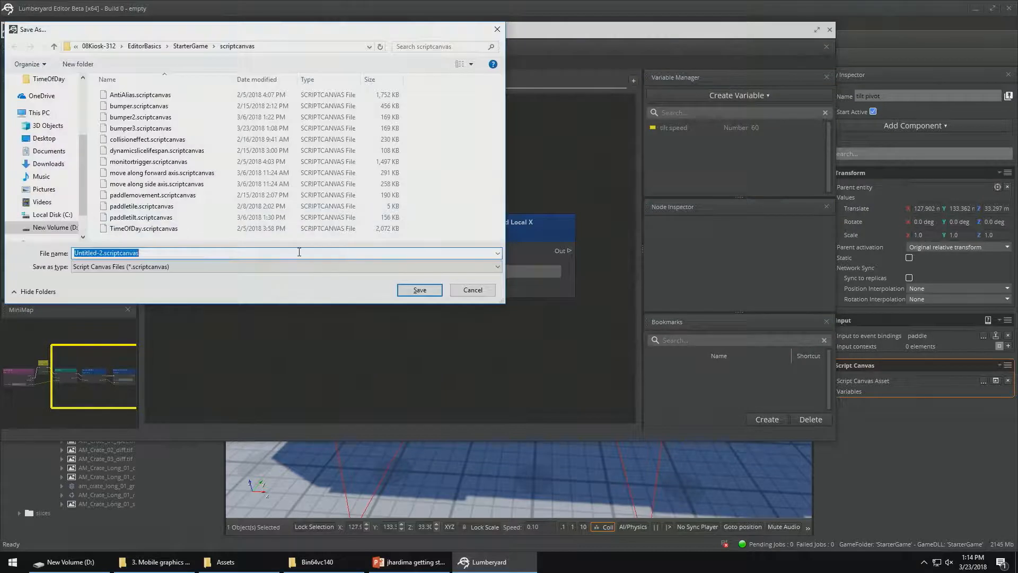
pyautogui.write('tilte')
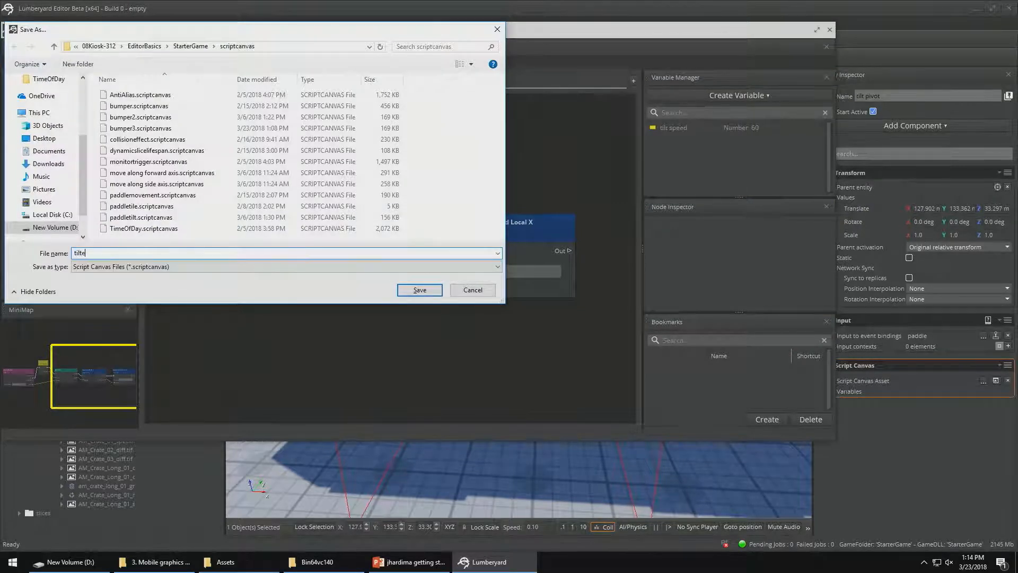
pyautogui.write('rama')
pyautogui.press('Return')
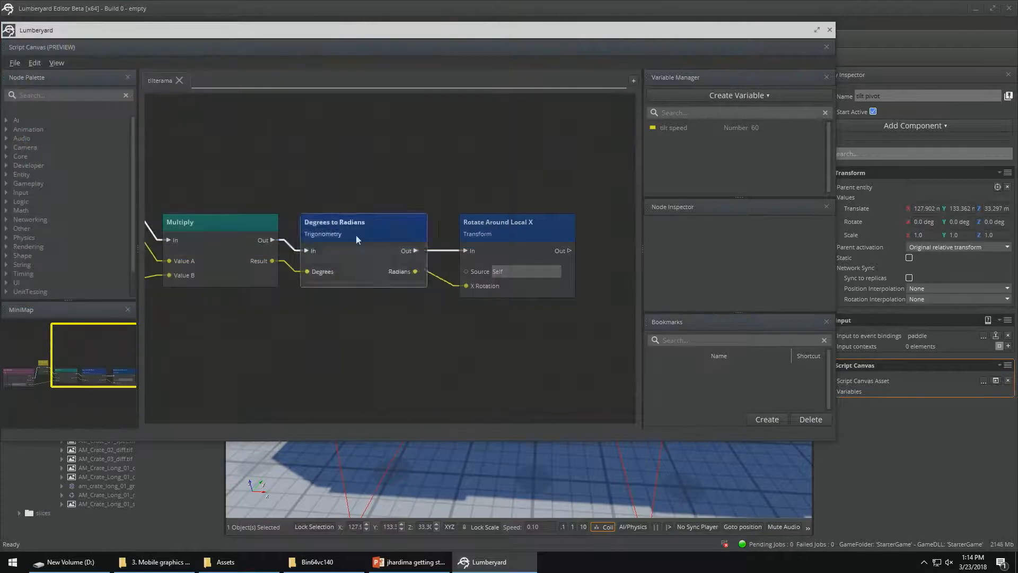
pyautogui.click(830, 30)
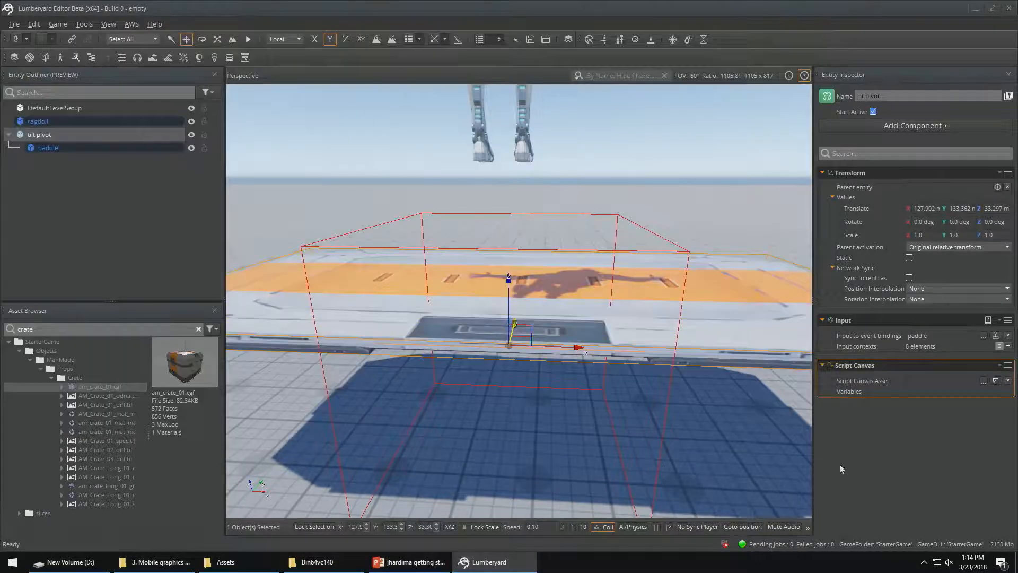
# Assign the tilterama script from the scriptcanvas folder to the tilt pivot's Script Canvas component
pyautogui.click(984, 380)
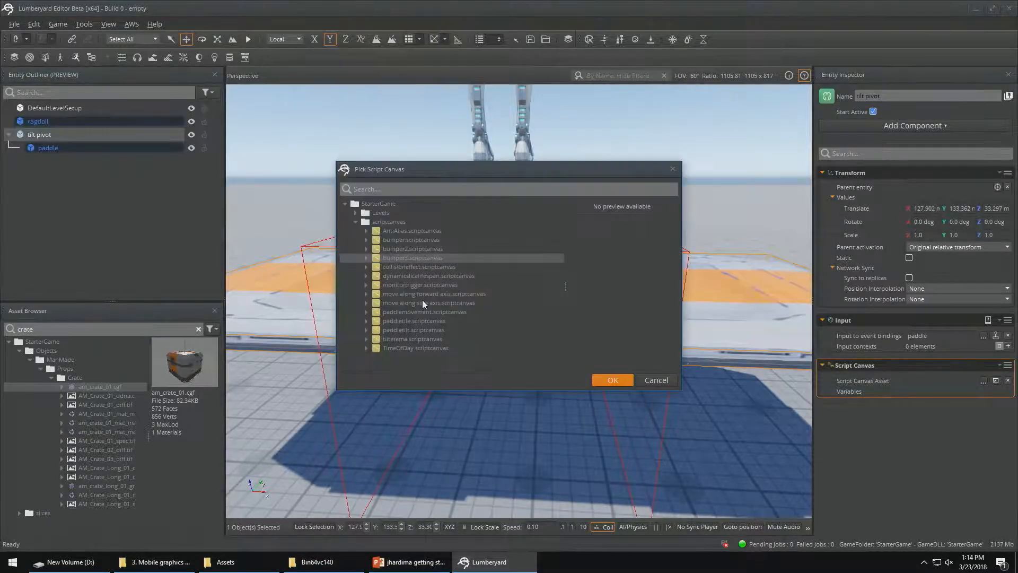
pyautogui.click(392, 339)
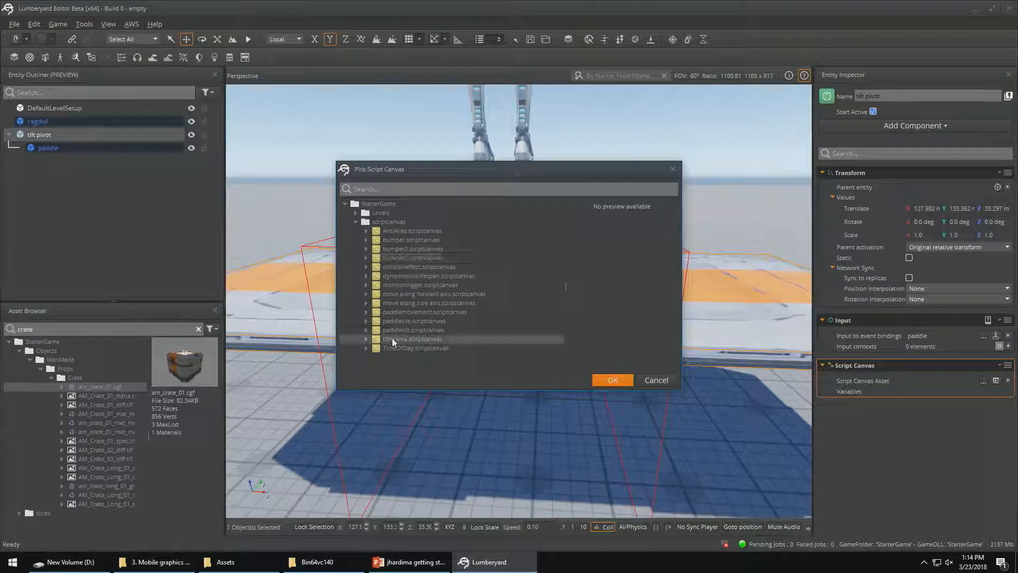
pyautogui.click(614, 380)
# Run the level in game mode, tilt the paddle forward and back with the tilt controls, and return to editing
pyautogui.hotkey('ctrl', 'g')
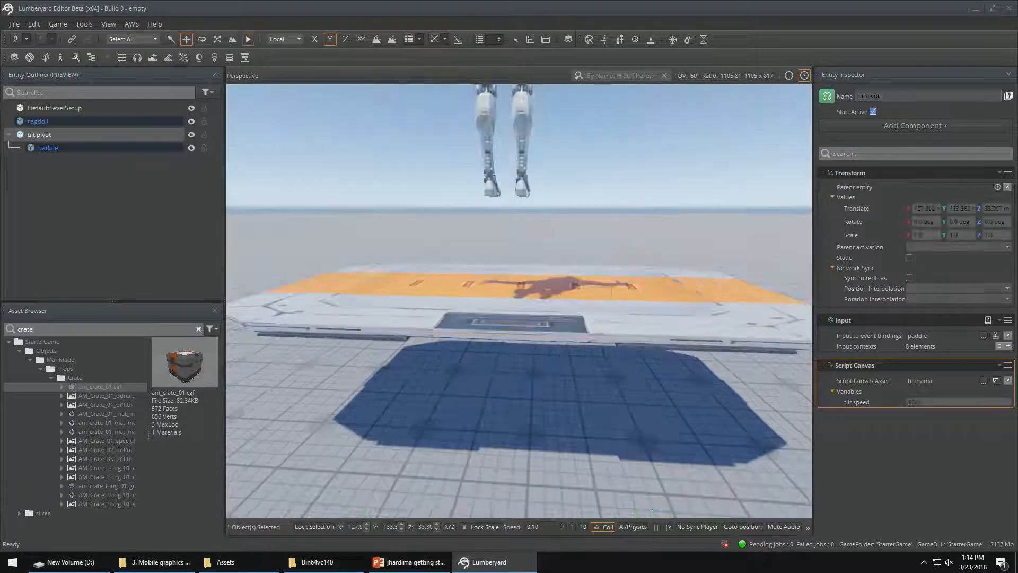
pyautogui.press('w')
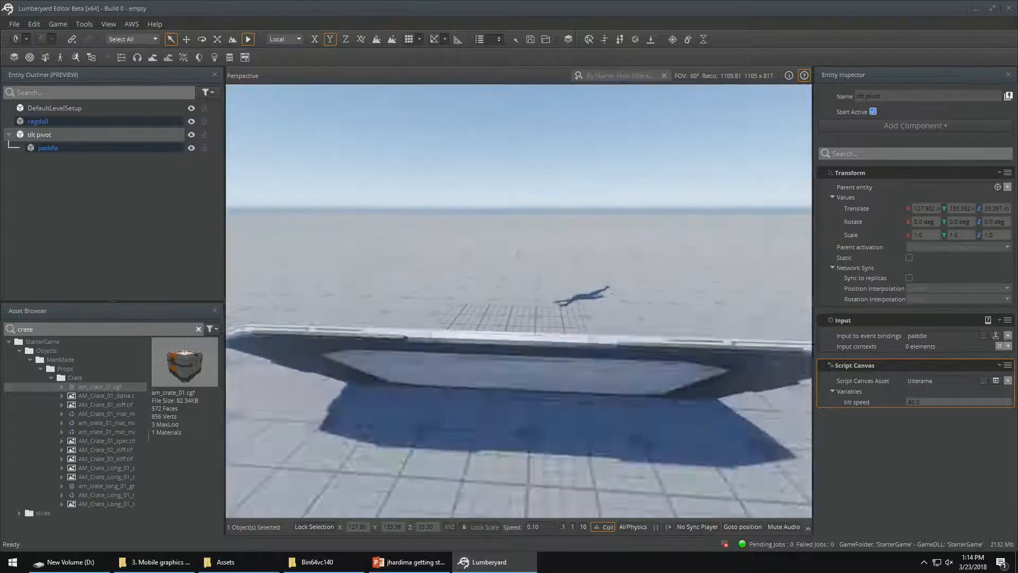
pyautogui.press('w')
pyautogui.press('s')
pyautogui.press('w')
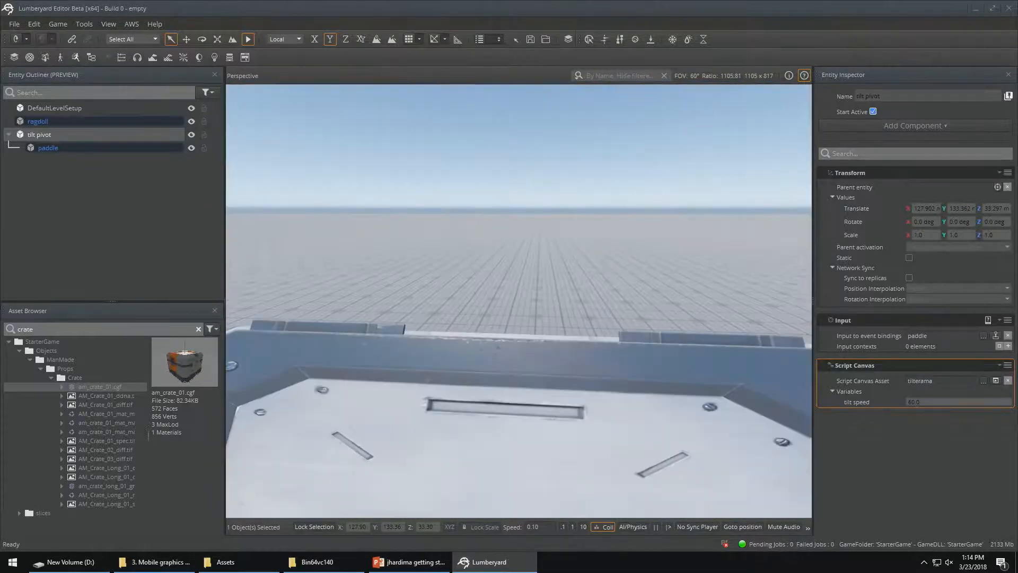
pyautogui.press('Escape')
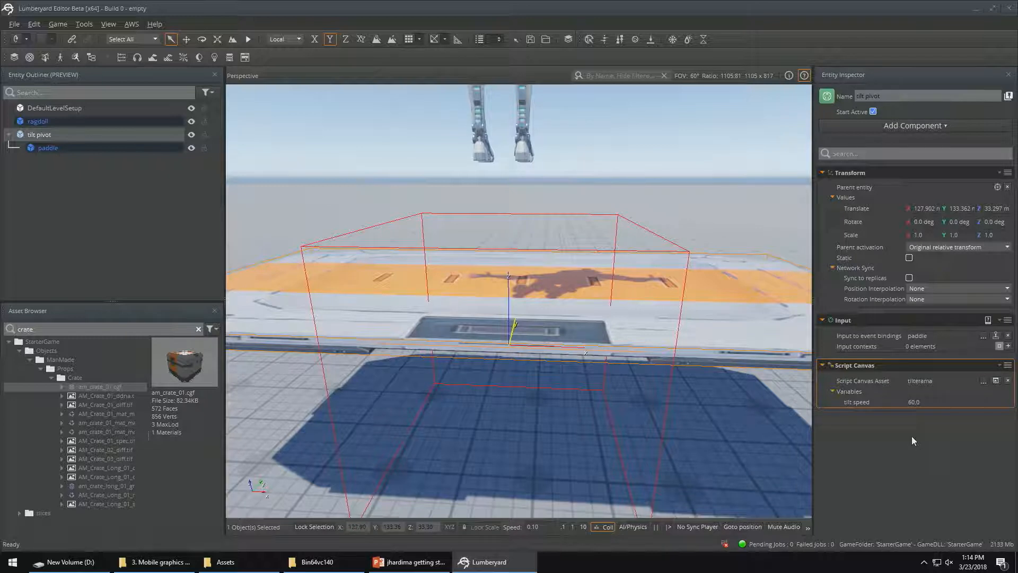
# Open the tilt pivot's assigned script for editing and dismiss the welcome message with Don't show this again enabled
pyautogui.click(996, 381)
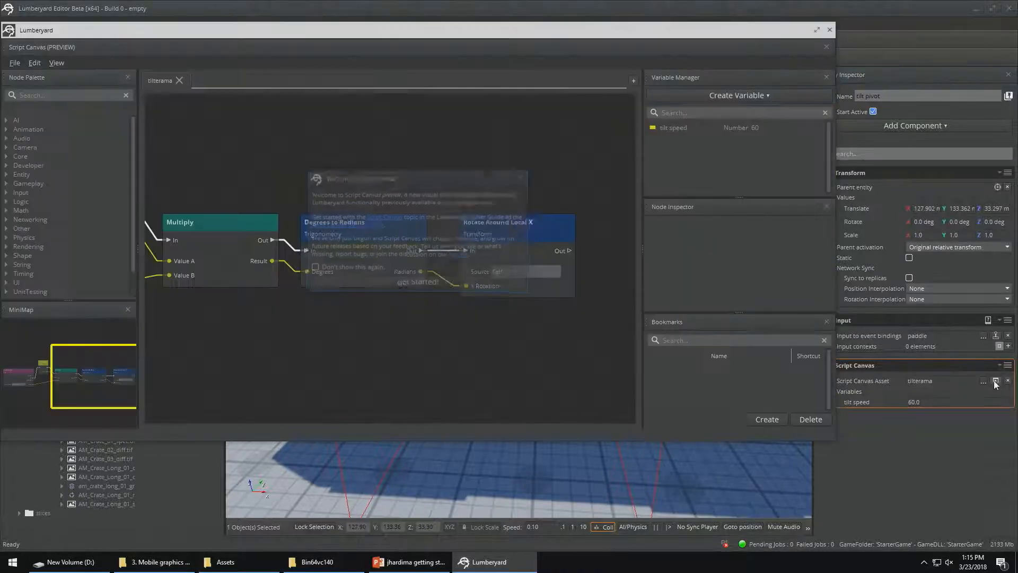
pyautogui.click(366, 268)
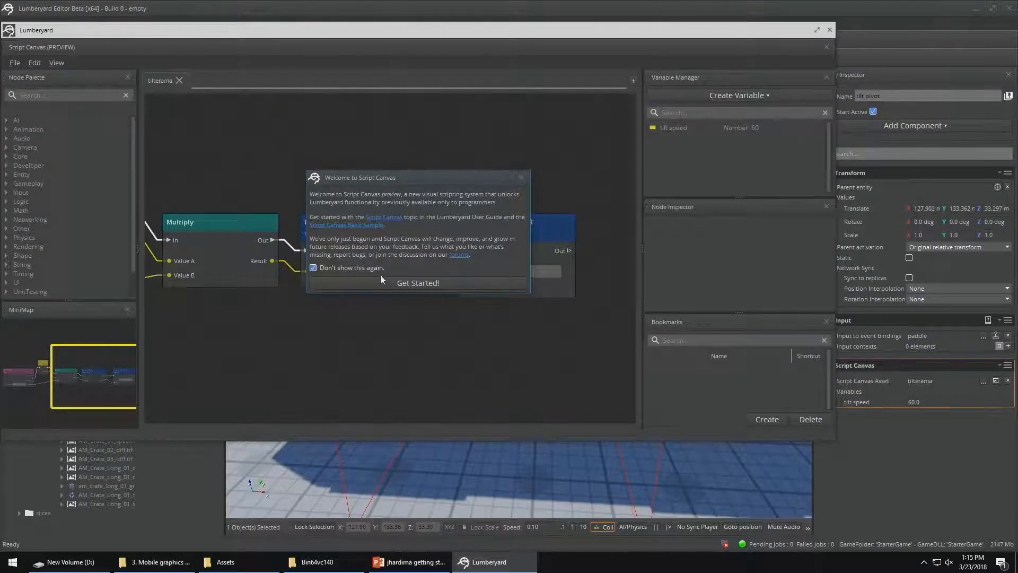
pyautogui.click(390, 283)
# Add a copy of the Multiply node and a Get Tick Delta Time node below the existing node chain
pyautogui.click(237, 221)
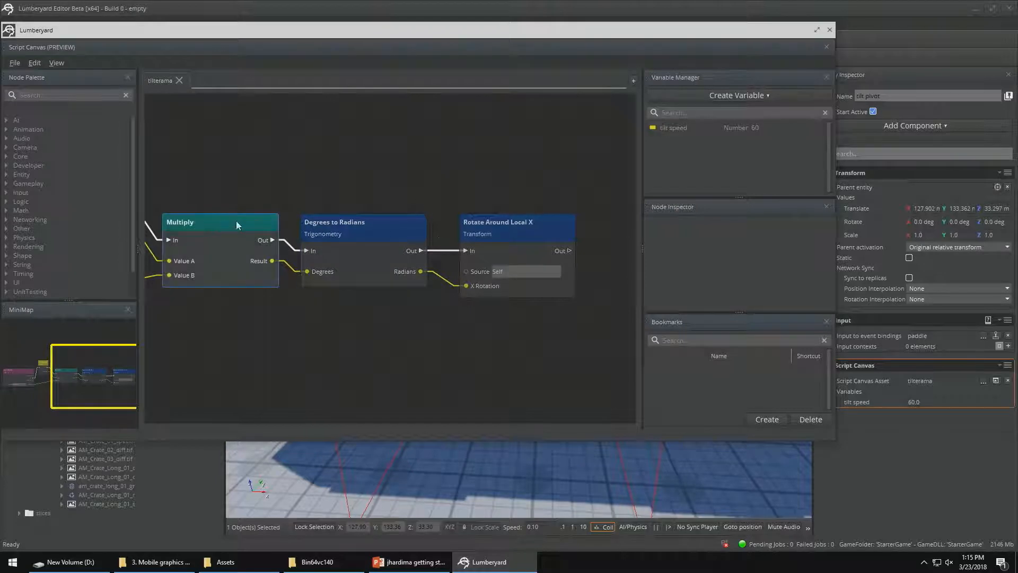
pyautogui.hotkey('ctrl', 'v')
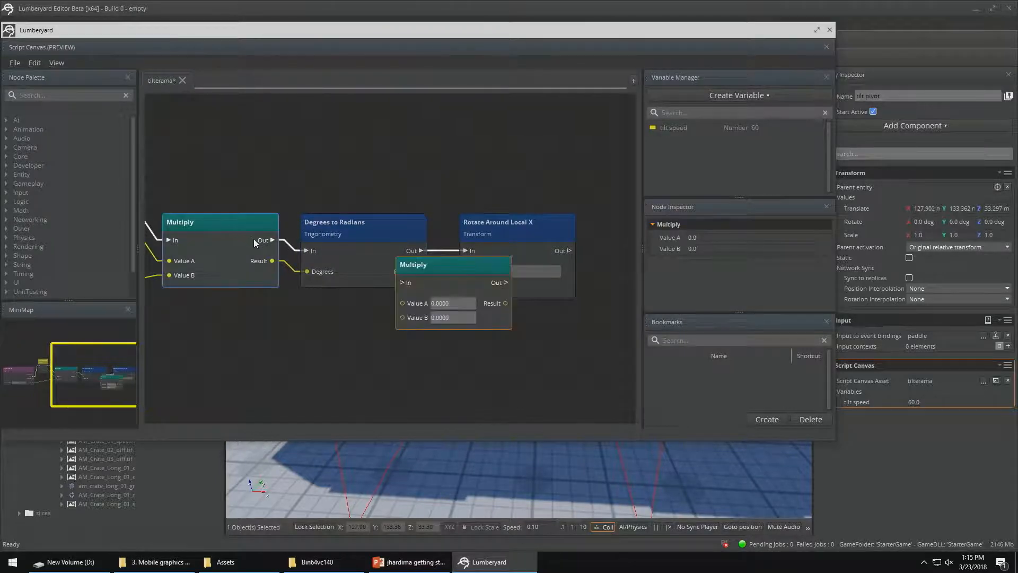
pyautogui.moveTo(419, 263); pyautogui.dragTo(352, 311)
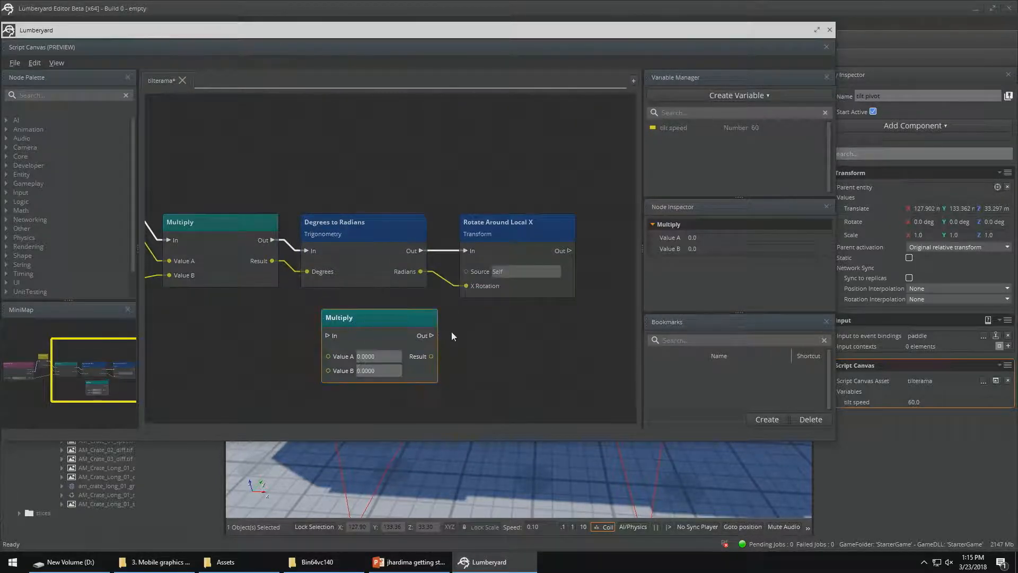
pyautogui.moveTo(477, 329); pyautogui.dragTo(562, 267, button='right')
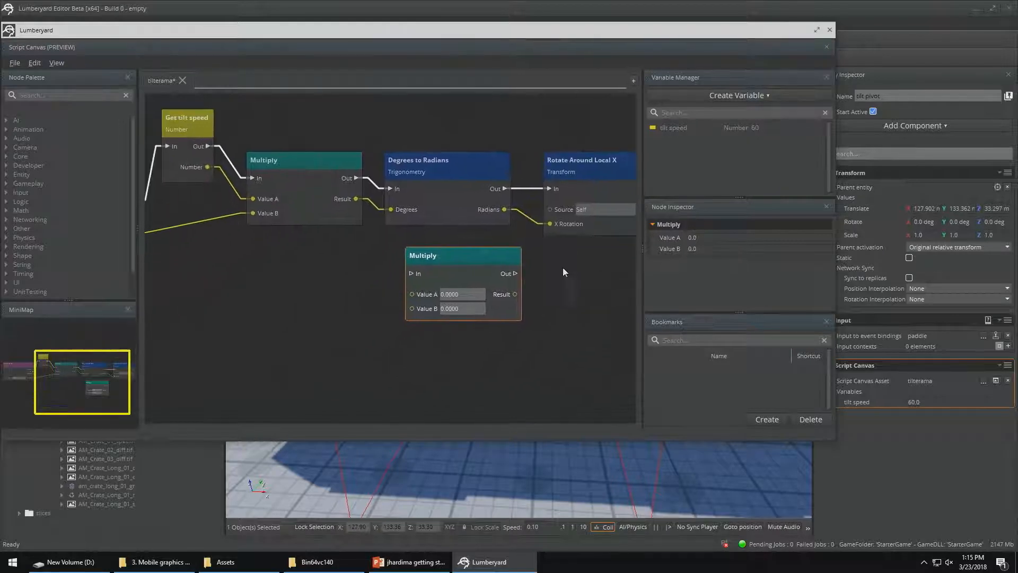
pyautogui.rightClick(340, 288)
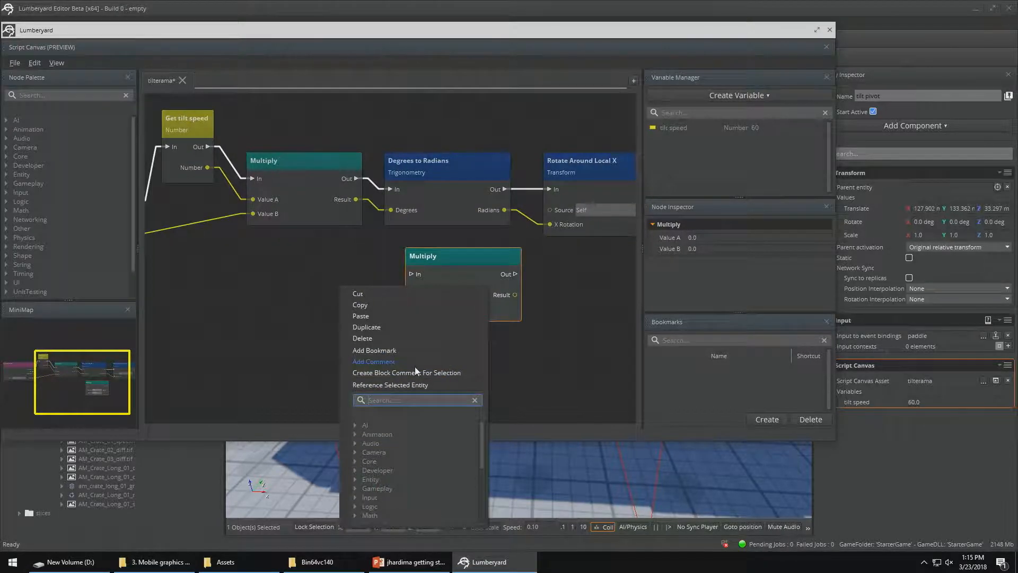
pyautogui.write('delayta')
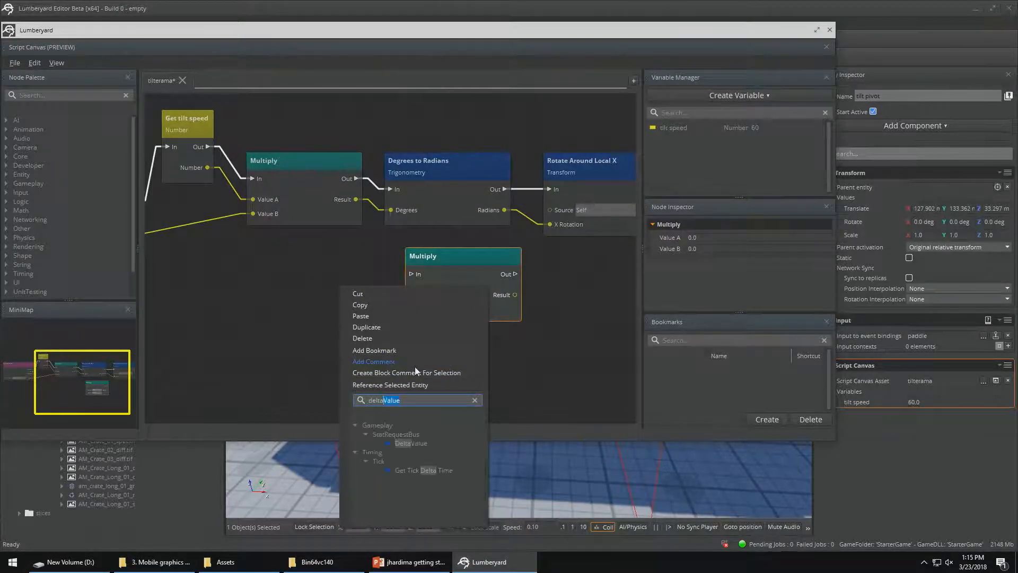
pyautogui.click(412, 470)
# Rearrange the nodes so Get Tick Delta Time and the new Multiply sit between Degrees to Radians and Rotate Around Local X
pyautogui.moveTo(473, 260); pyautogui.dragTo(525, 292)
pyautogui.moveTo(350, 159); pyautogui.dragTo(329, 159)
pyautogui.moveTo(404, 162); pyautogui.dragTo(373, 161)
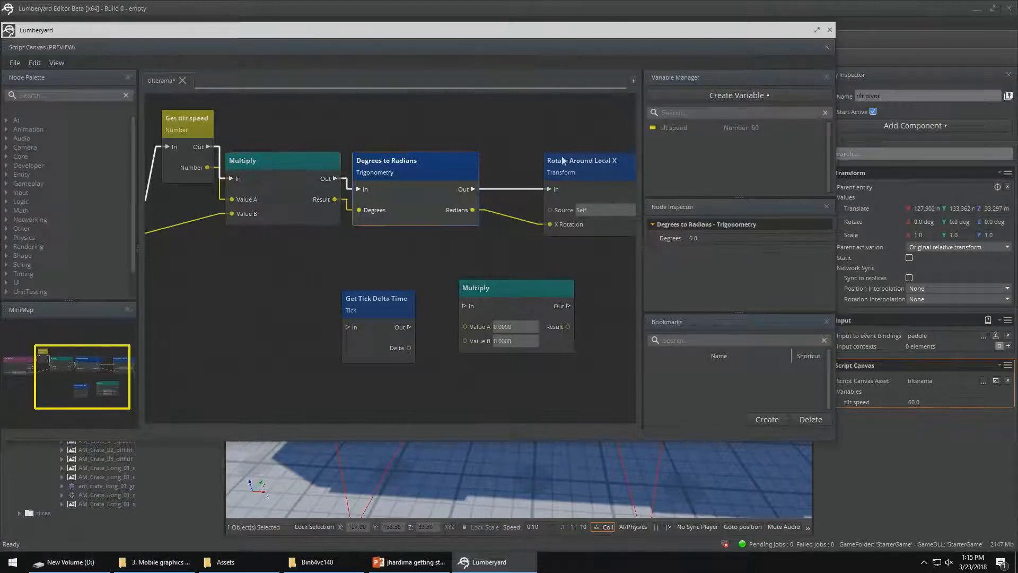
pyautogui.moveTo(567, 158); pyautogui.dragTo(608, 154)
pyautogui.moveTo(606, 299); pyautogui.dragTo(514, 321, button='middle')
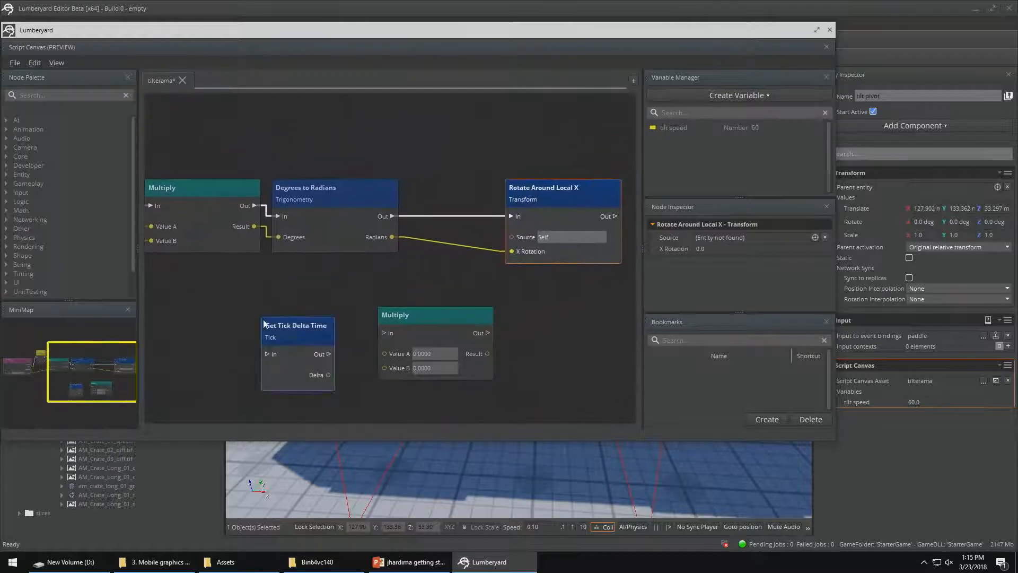
pyautogui.moveTo(290, 325); pyautogui.dragTo(456, 136)
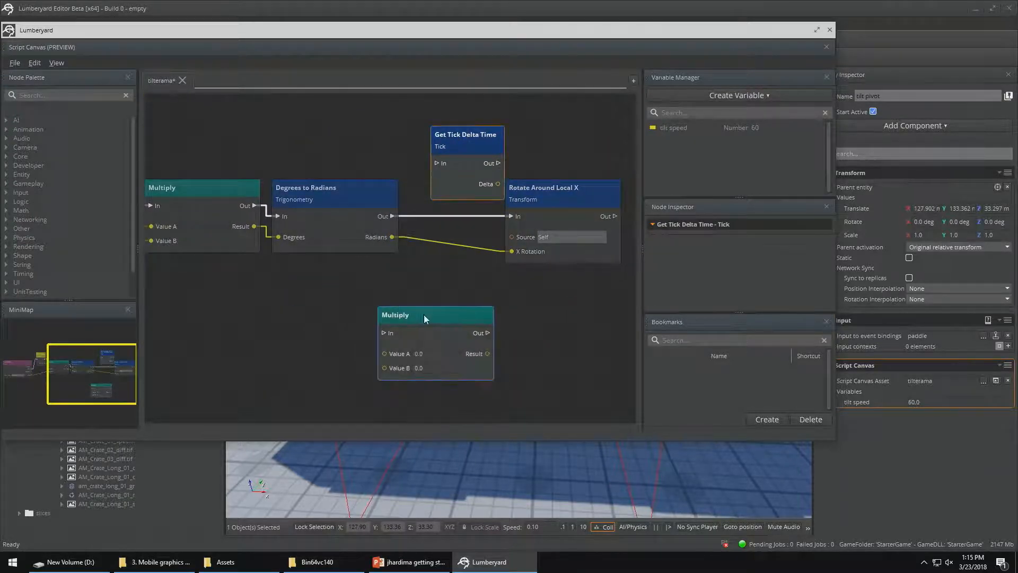
pyautogui.moveTo(424, 314); pyautogui.dragTo(455, 264)
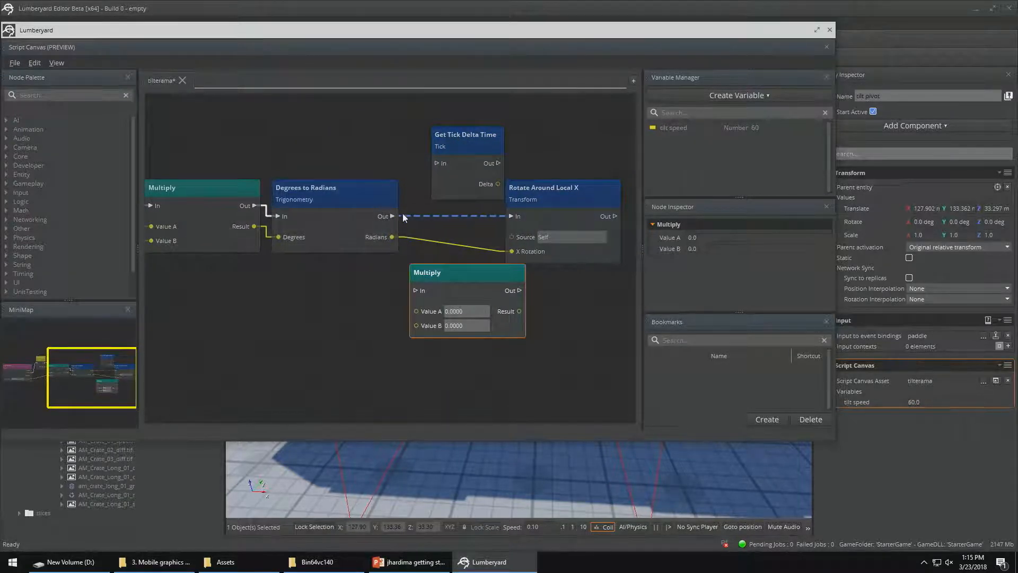
# Delete the execution and Radians connections between Degrees to Radians and Rotate Around Local X
pyautogui.click(401, 215)
pyautogui.press('Delete')
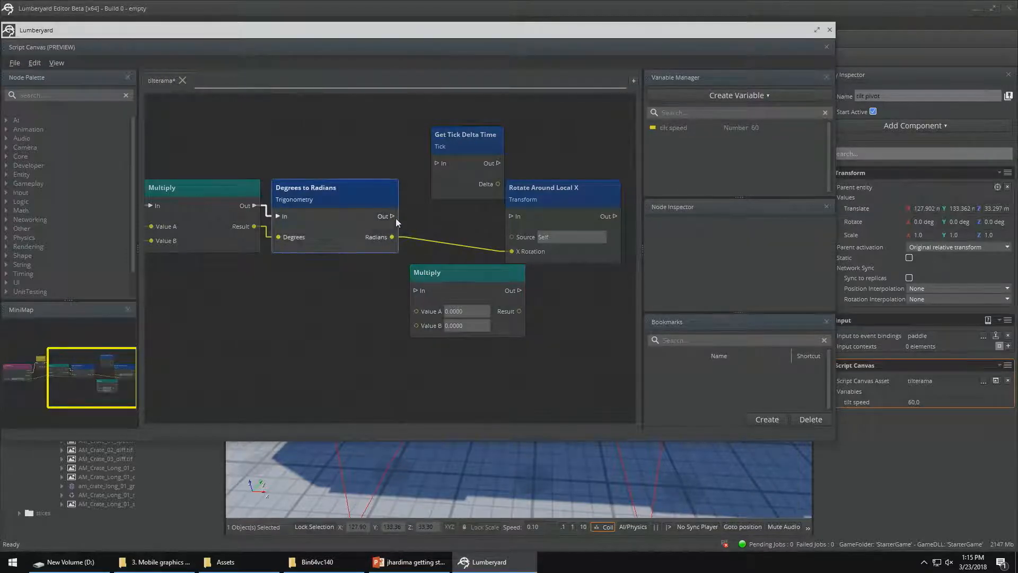
pyautogui.click(425, 237)
pyautogui.press('Delete')
# Wire Degrees to Radians' Out through Get Tick Delta Time into the new Multiply, with Radians as Value A and Delta as Value B
pyautogui.moveTo(391, 216); pyautogui.dragTo(436, 164)
pyautogui.moveTo(531, 187); pyautogui.dragTo(582, 186)
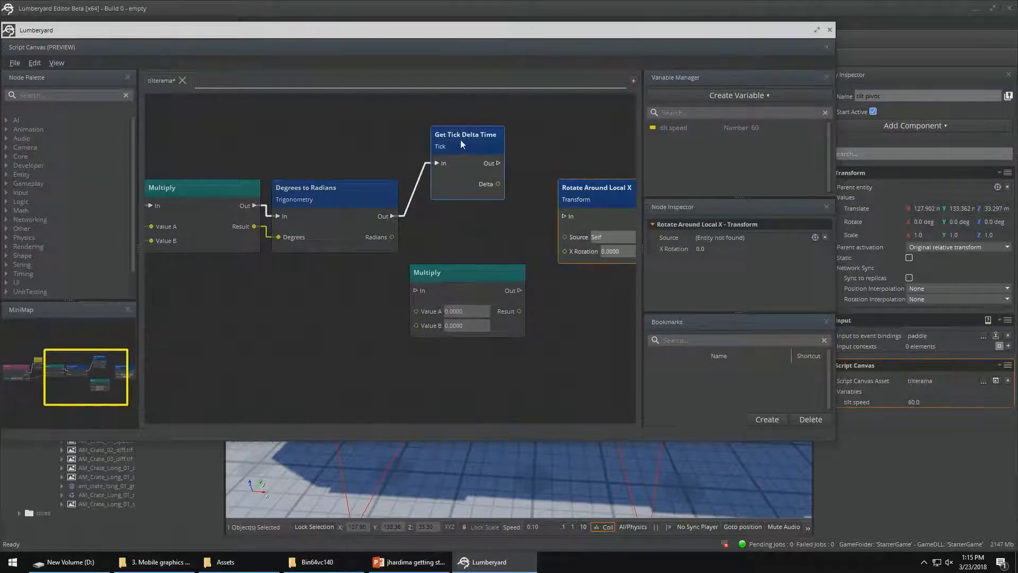
pyautogui.moveTo(460, 139); pyautogui.dragTo(458, 180)
pyautogui.moveTo(392, 237); pyautogui.dragTo(492, 290)
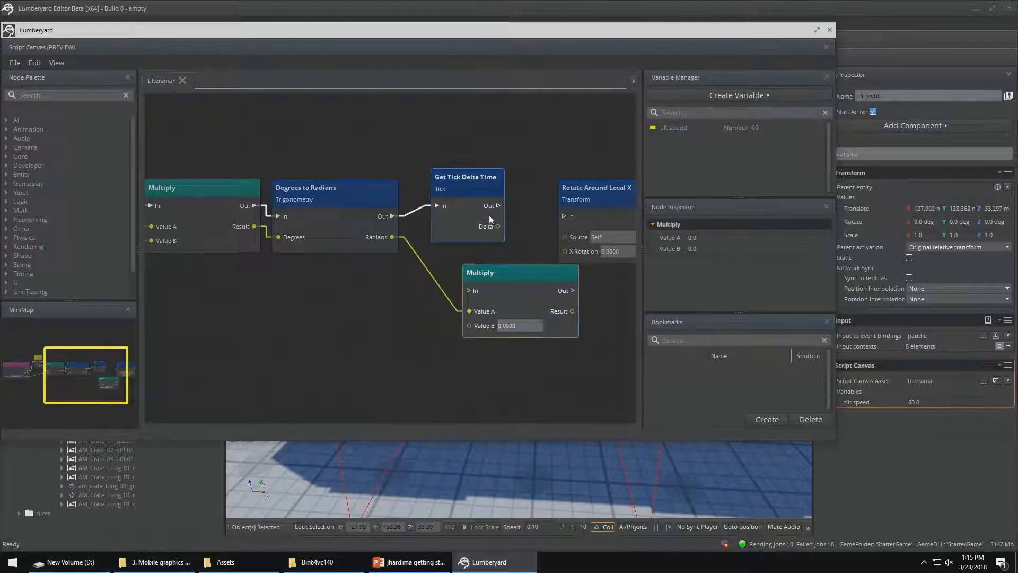
pyautogui.moveTo(499, 205); pyautogui.dragTo(469, 290)
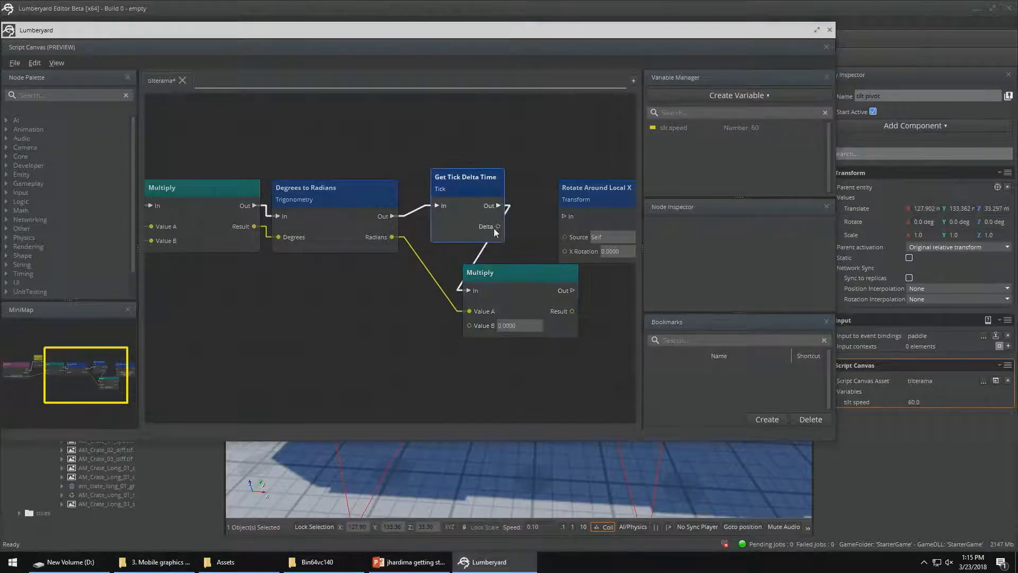
pyautogui.moveTo(499, 227); pyautogui.dragTo(469, 326)
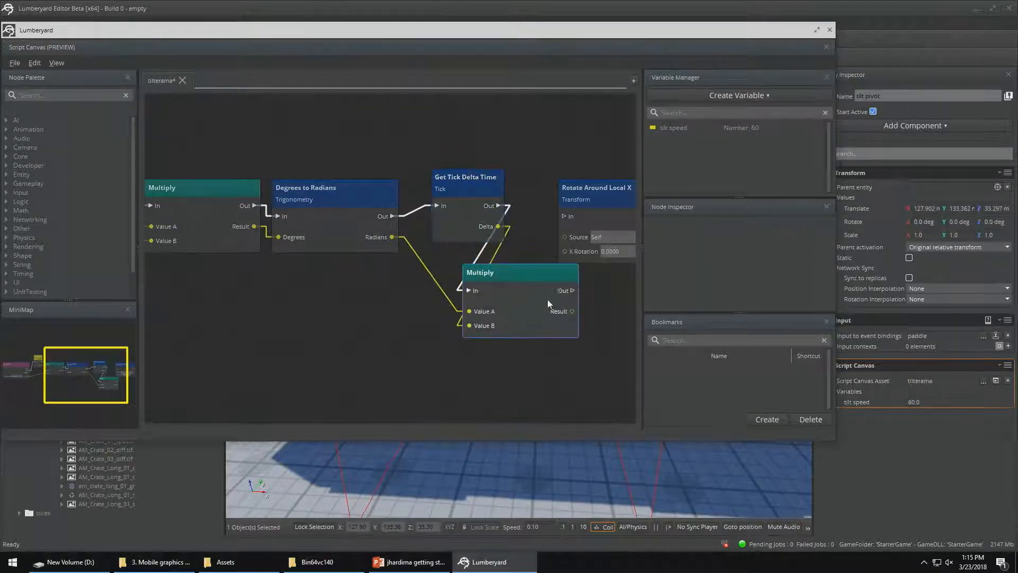
# Connect the new Multiply's Out and Result to Rotate Around Local X's In and X Rotation, and save and close the script
pyautogui.moveTo(573, 290); pyautogui.dragTo(565, 215)
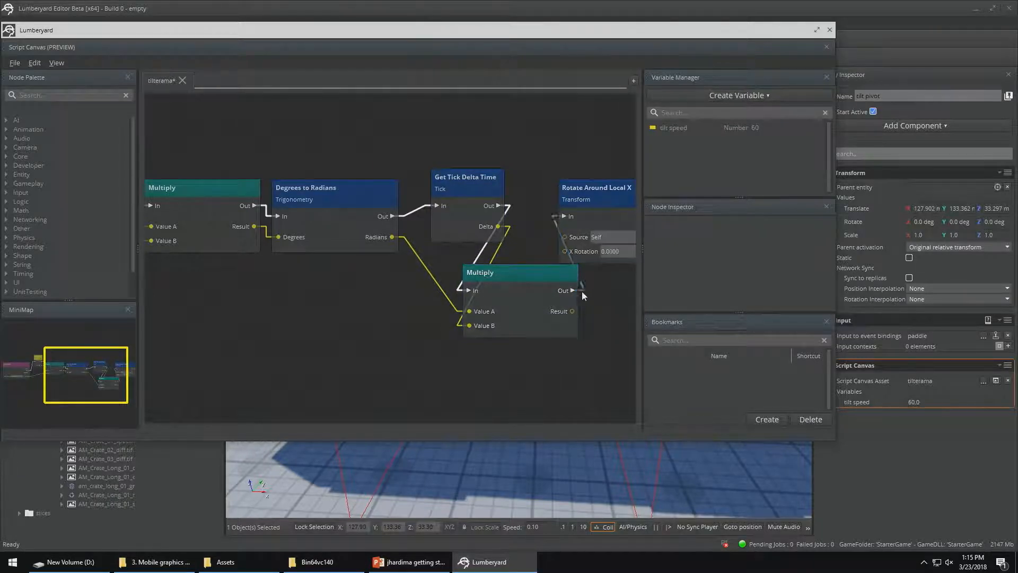
pyautogui.moveTo(594, 297); pyautogui.dragTo(453, 318, button='right')
pyautogui.moveTo(467, 218); pyautogui.dragTo(549, 231)
pyautogui.moveTo(432, 333); pyautogui.dragTo(509, 284)
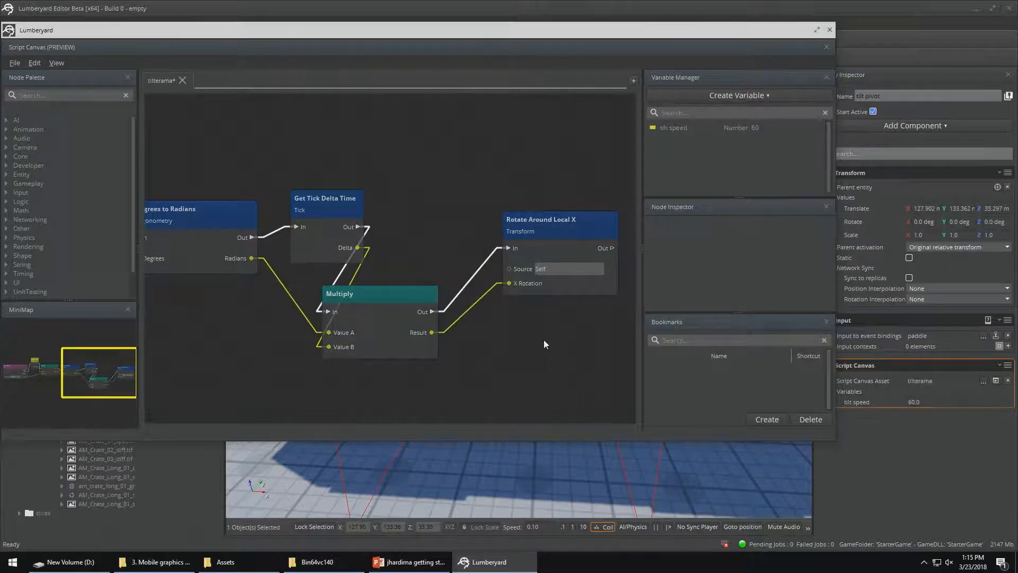
pyautogui.hotkey('ctrl', 's')
pyautogui.click(830, 29)
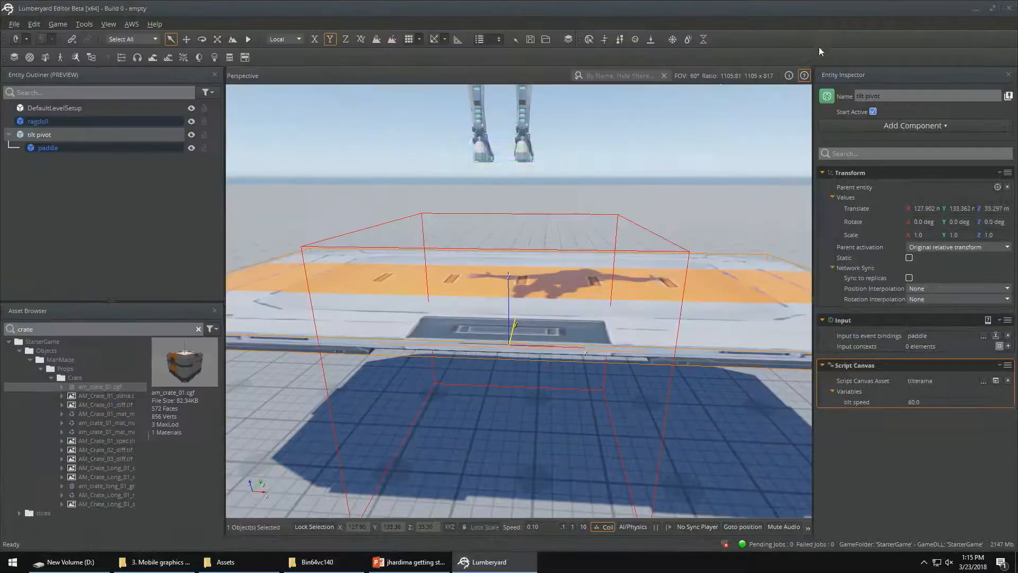
# Test the paddle's frame-time-scaled tilting in game mode in both directions and return to editing
pyautogui.press('w')
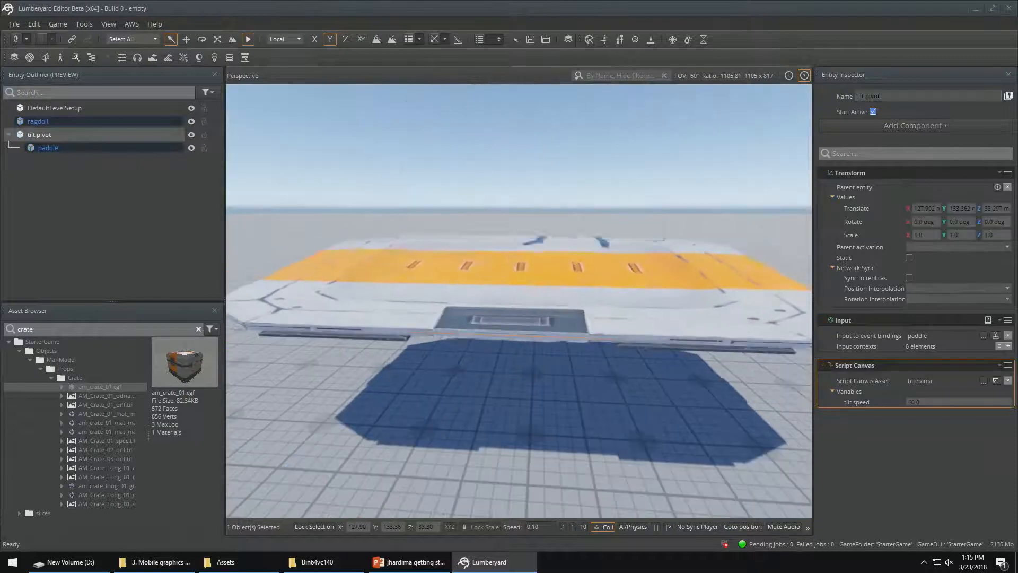
pyautogui.press('s')
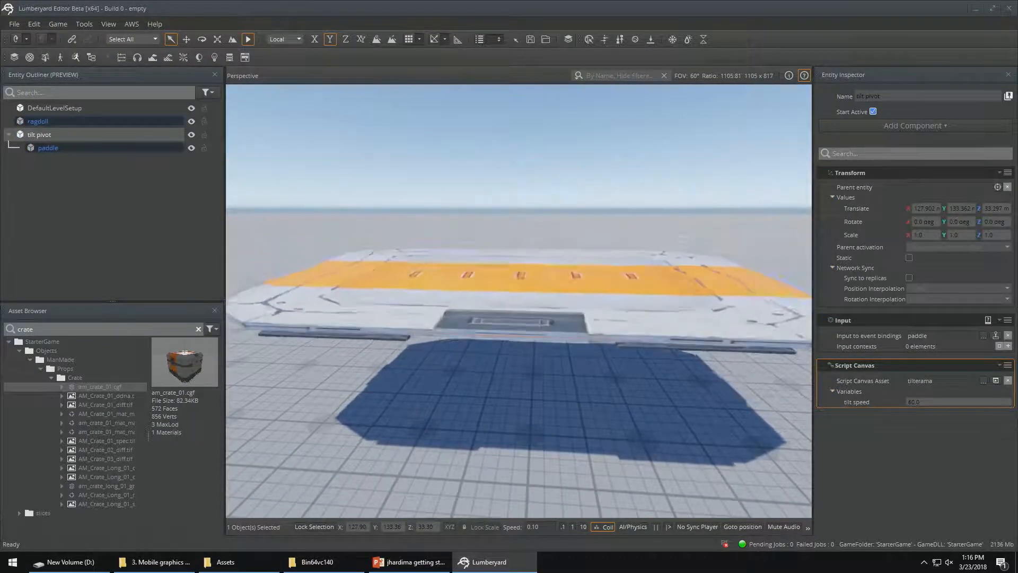
pyautogui.press('w')
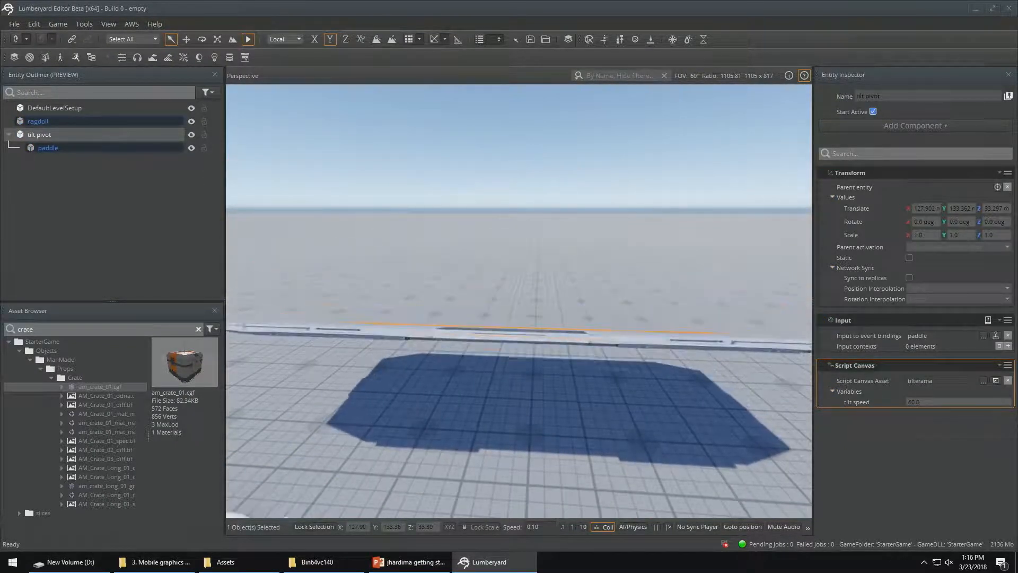
pyautogui.press('Escape')
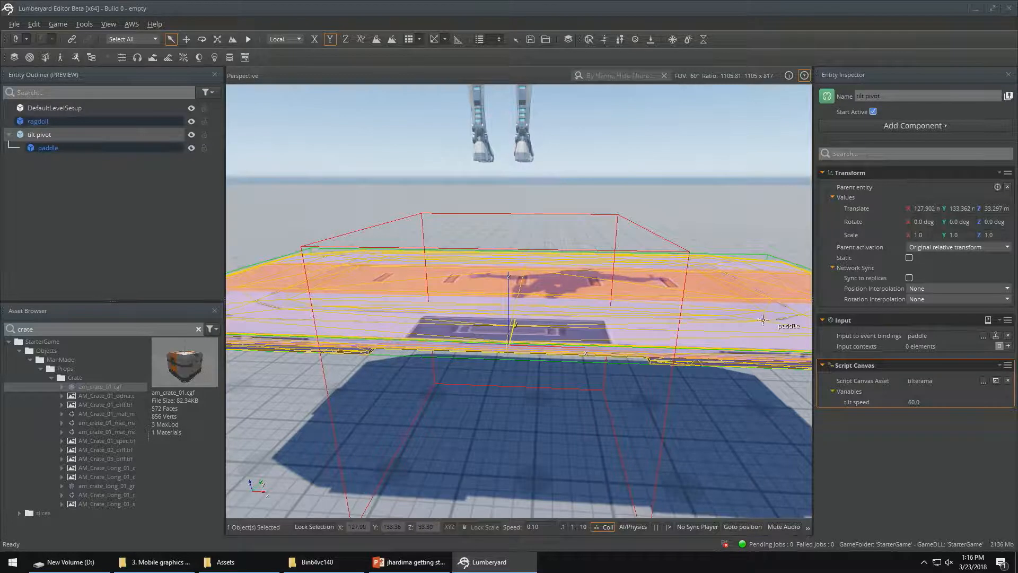
# Try duplicating the tilt pivot entity with its child paddle, and undo the duplication
pyautogui.rightClick(84, 206)
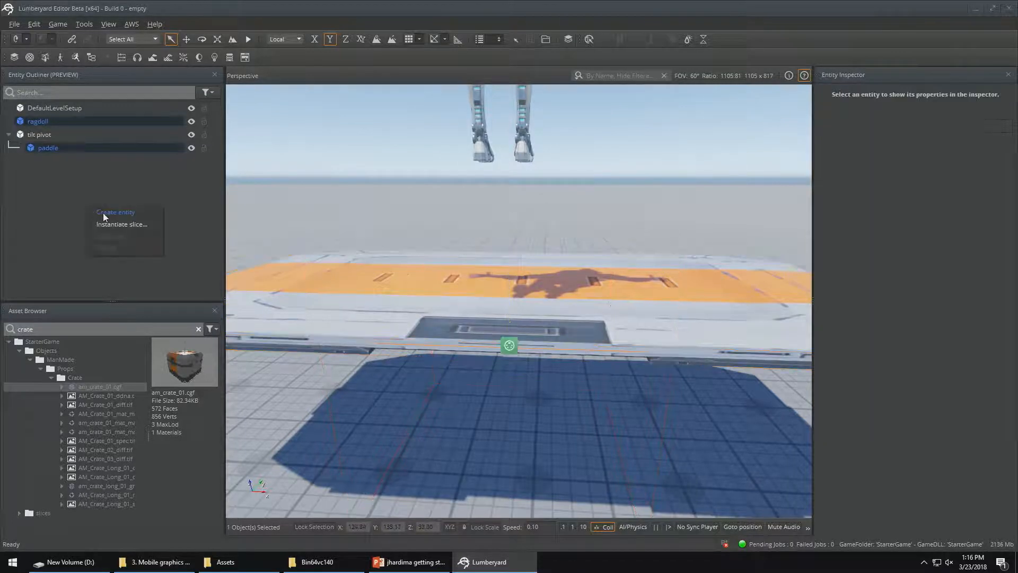
pyautogui.click(34, 135)
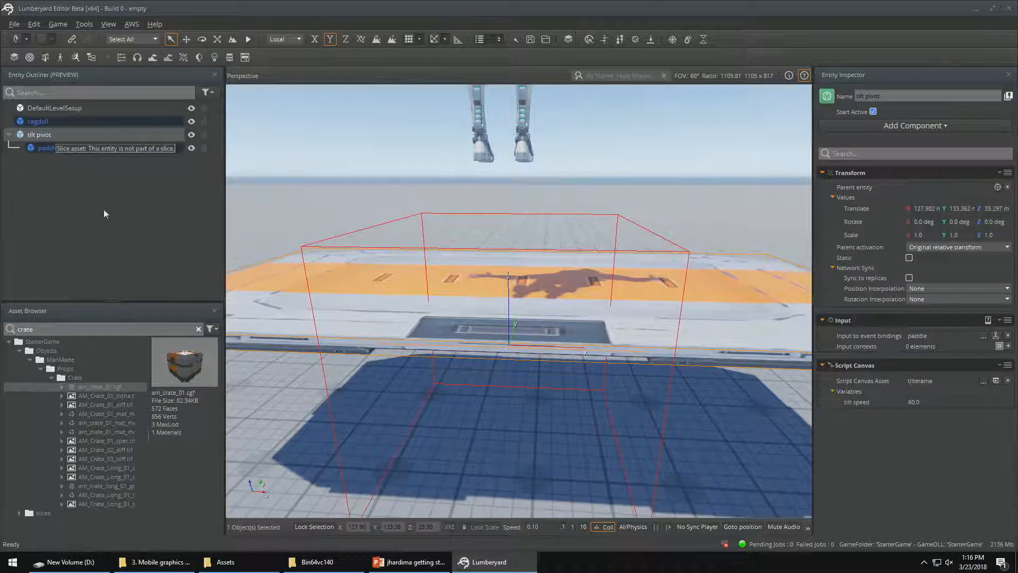
pyautogui.hotkey('ctrl', 'd')
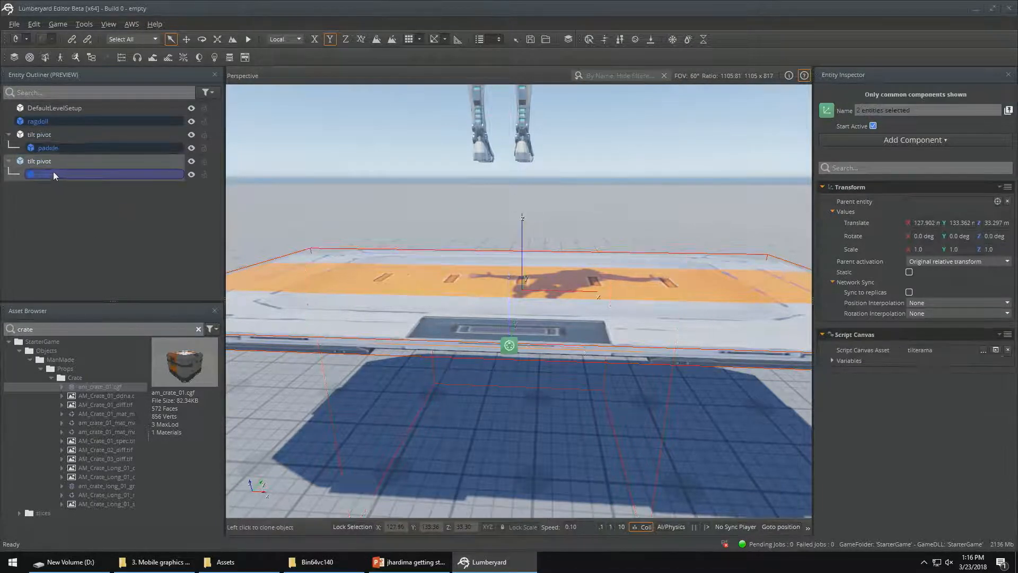
pyautogui.click(53, 171)
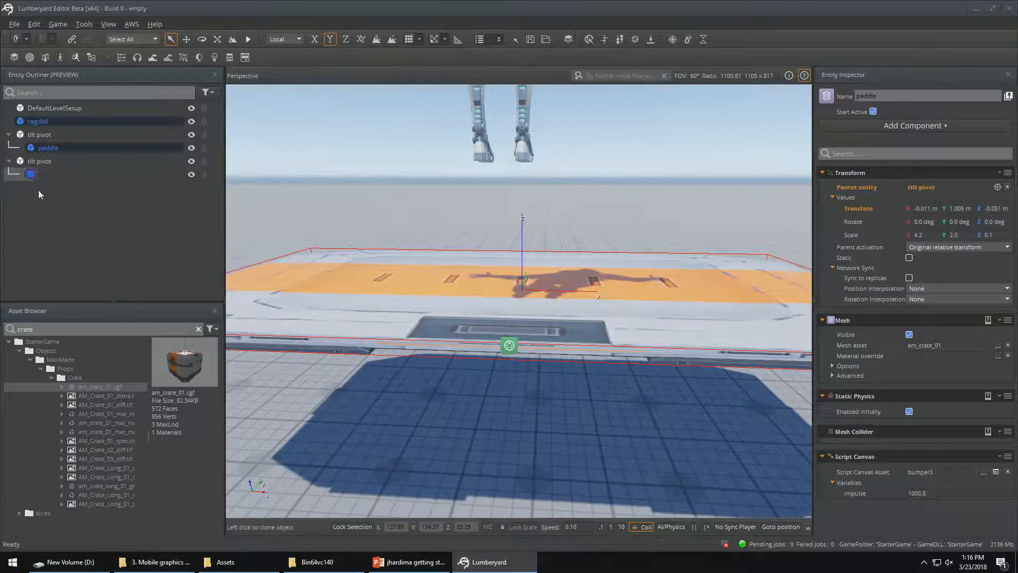
pyautogui.click(38, 190)
pyautogui.click(51, 175)
pyautogui.hotkey('ctrl', 'z')
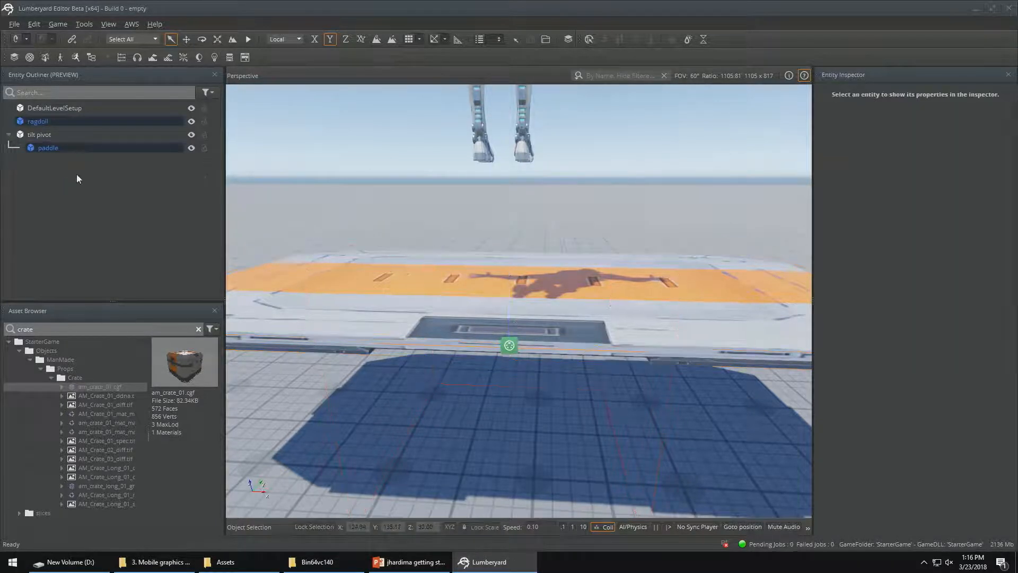
pyautogui.click(46, 147)
pyautogui.click(48, 137)
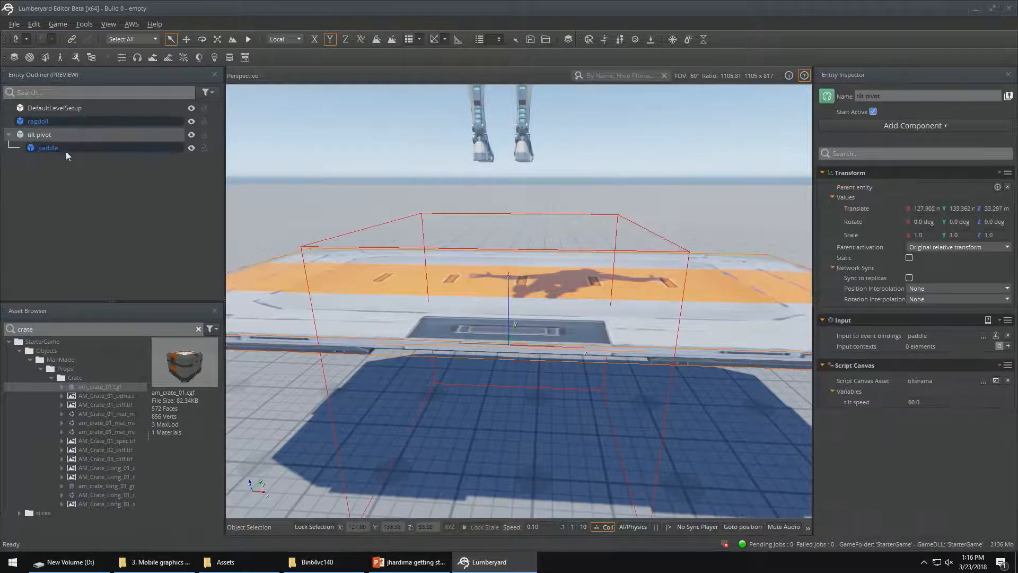
pyautogui.hotkey('ctrl', 'd')
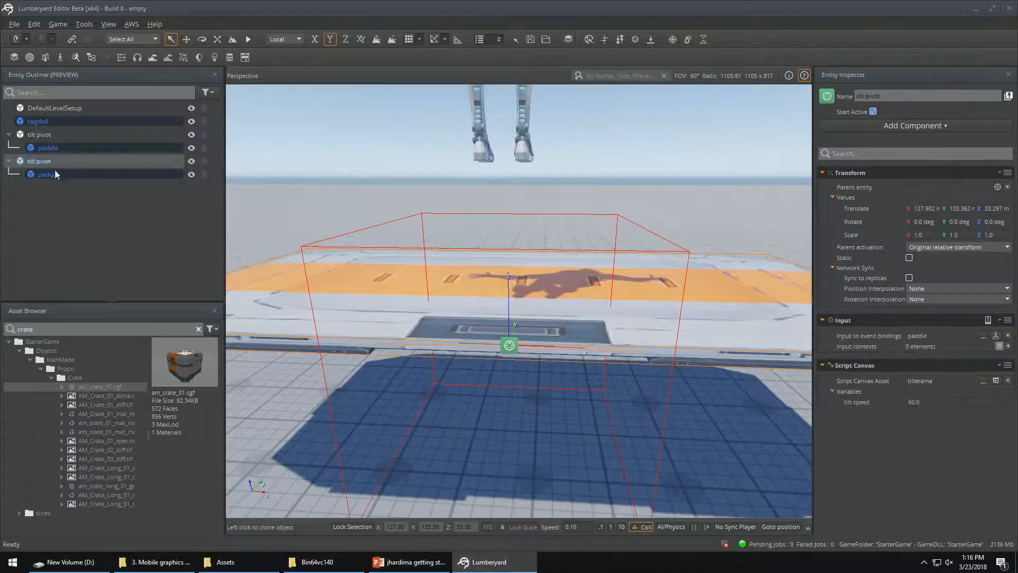
pyautogui.click(48, 174)
pyautogui.press('Delete')
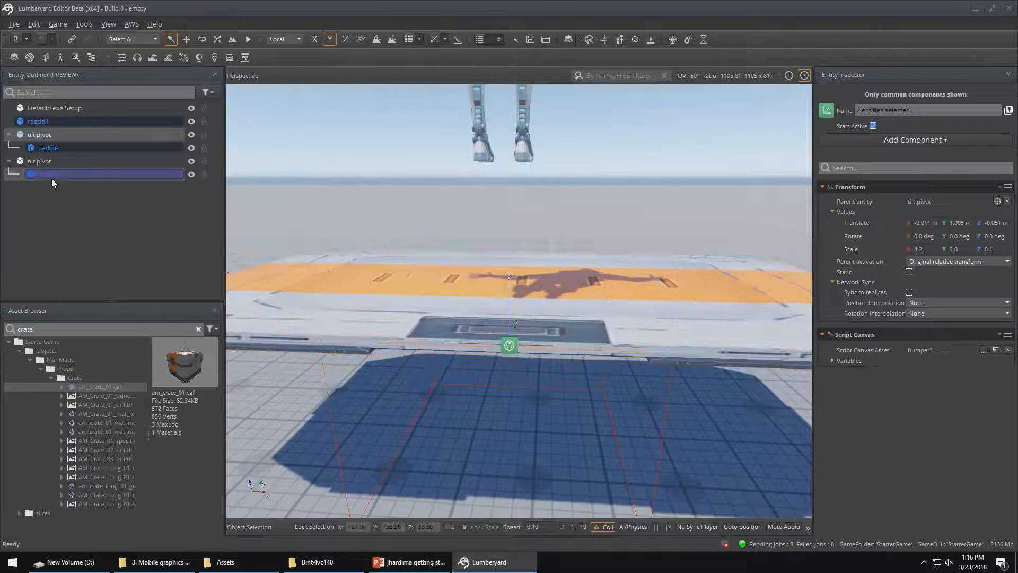
pyautogui.click(47, 146)
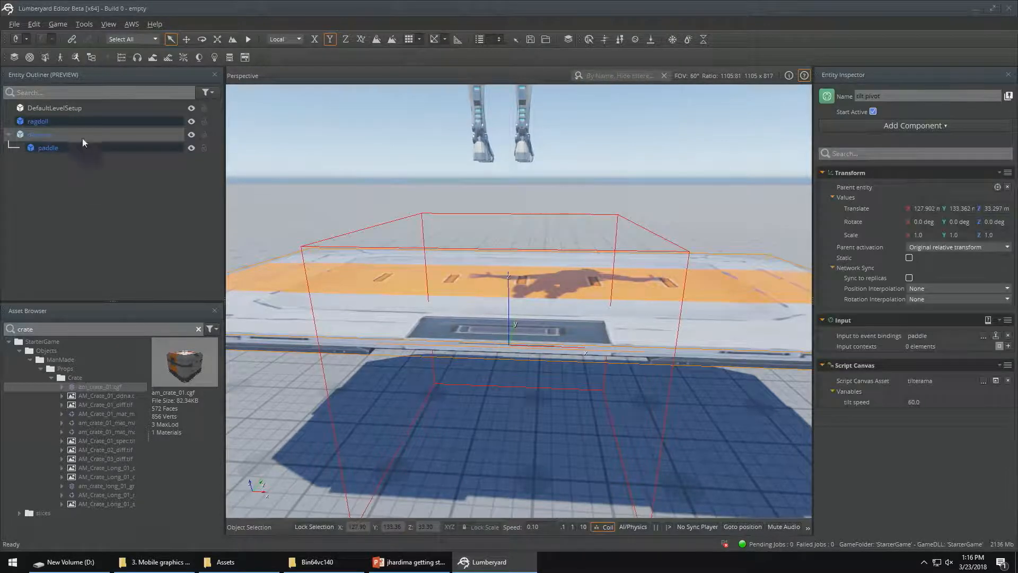
# Create a new entity at the root of the level and rename it "move pivot"
pyautogui.rightClick(78, 189)
pyautogui.click(90, 194)
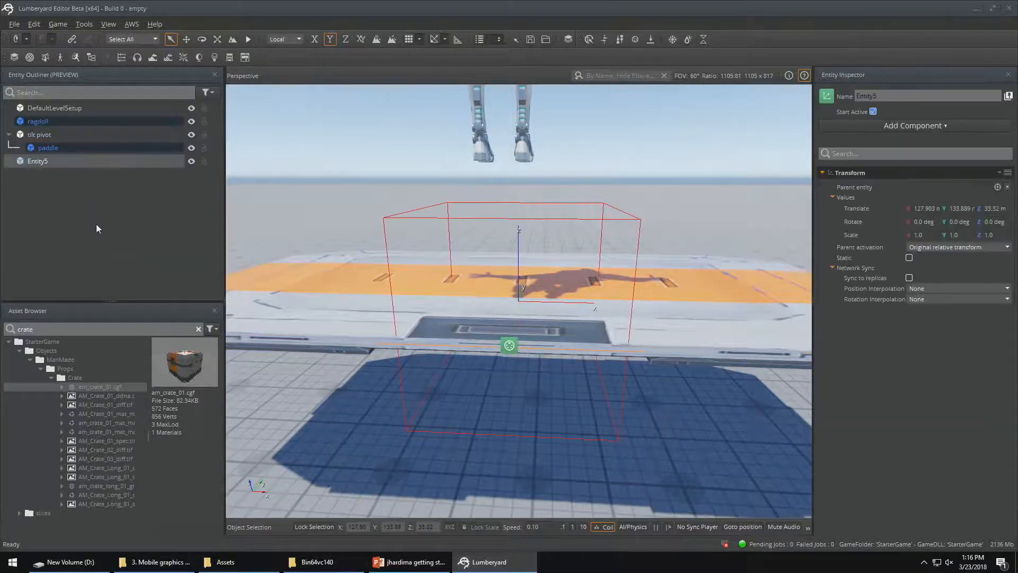
pyautogui.doubleClick(50, 161)
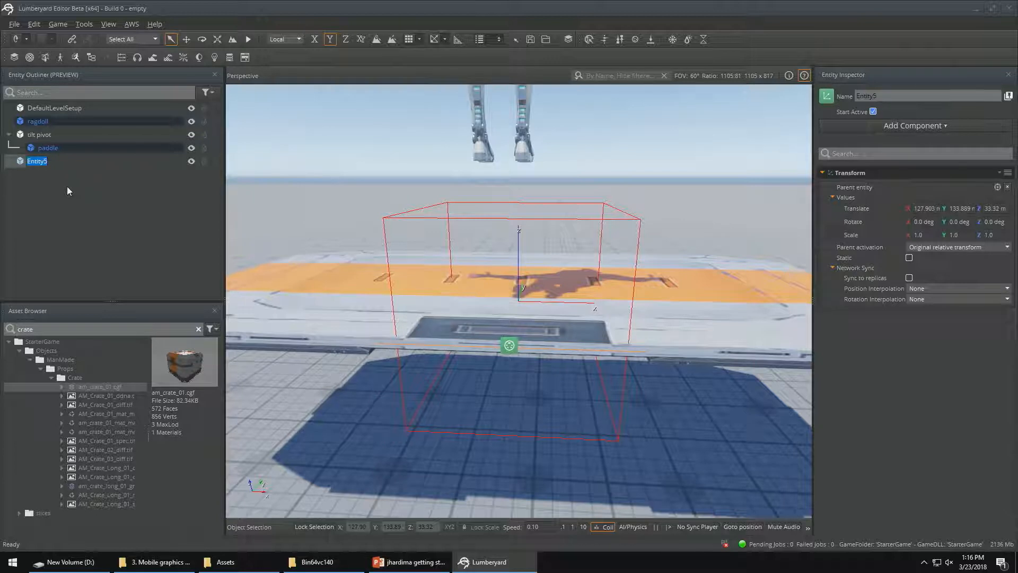
pyautogui.write('hive pivot')
pyautogui.press('Return')
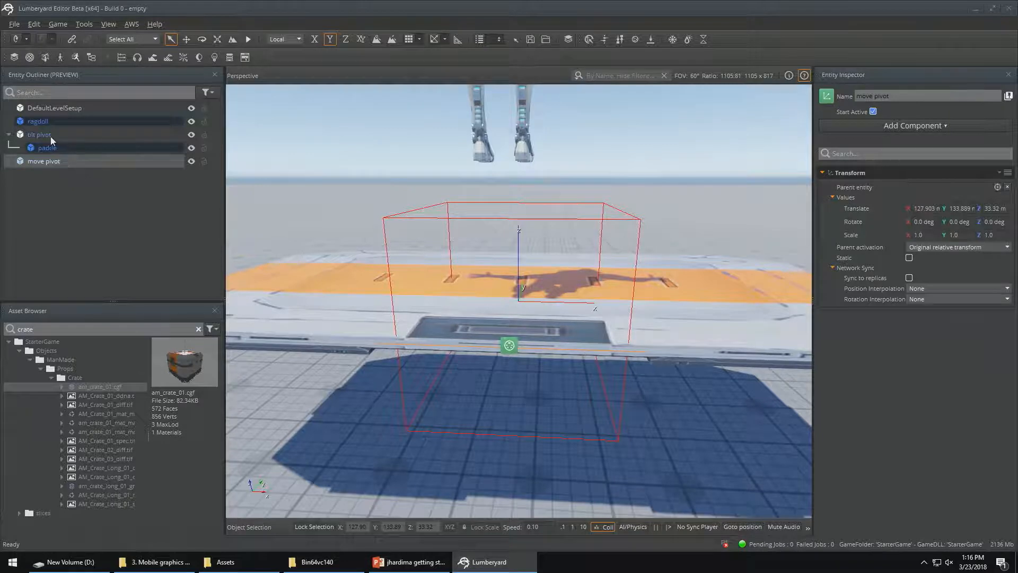
# Shift move pivot along Y to about 133.39 m, at the paddle's edge beside tilt pivot, and make tilt pivot its child
pyautogui.press('d')
pyautogui.moveTo(683, 210)
pyautogui.mouseDown(button='right')
pyautogui.moveTo(499, 202)
pyautogui.moveTo(689, 200)
pyautogui.mouseUp(button='right')
pyautogui.press('2')
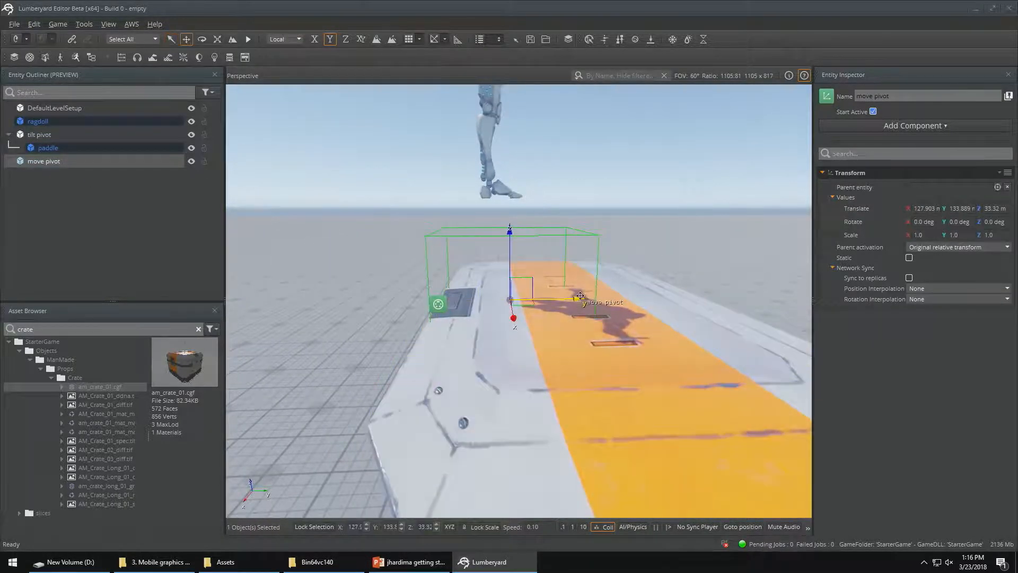
pyautogui.moveTo(580, 296); pyautogui.dragTo(512, 296)
pyautogui.scroll(2, 512, 296)
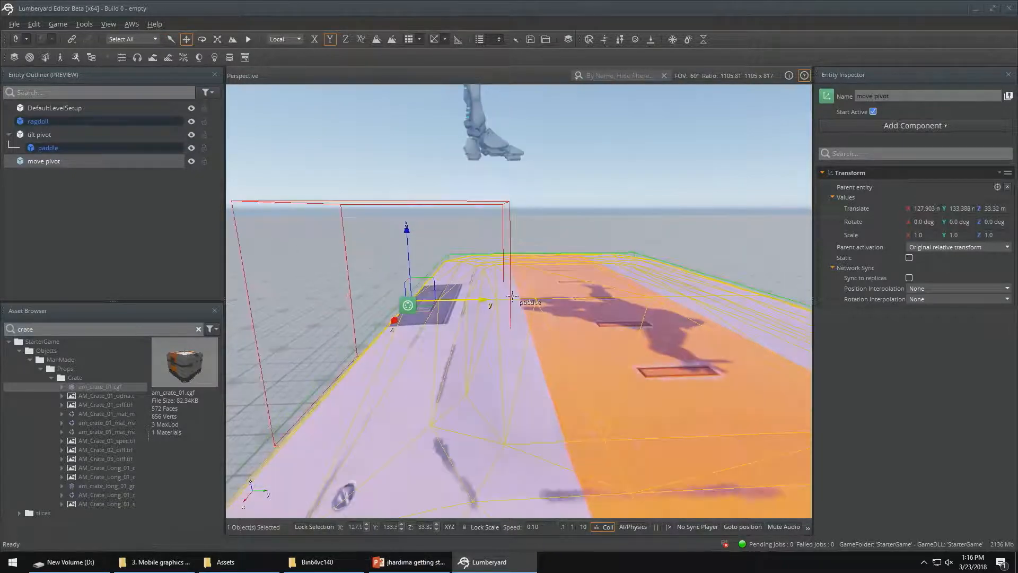
pyautogui.press('a')
pyautogui.moveTo(607, 218); pyautogui.dragTo(706, 223, button='right')
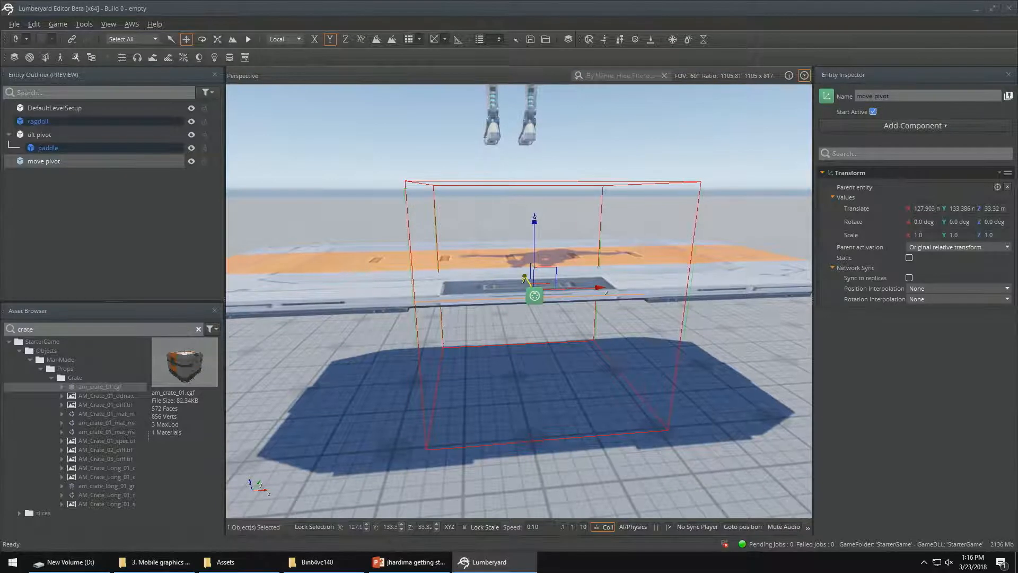
pyautogui.moveTo(42, 134); pyautogui.dragTo(47, 162)
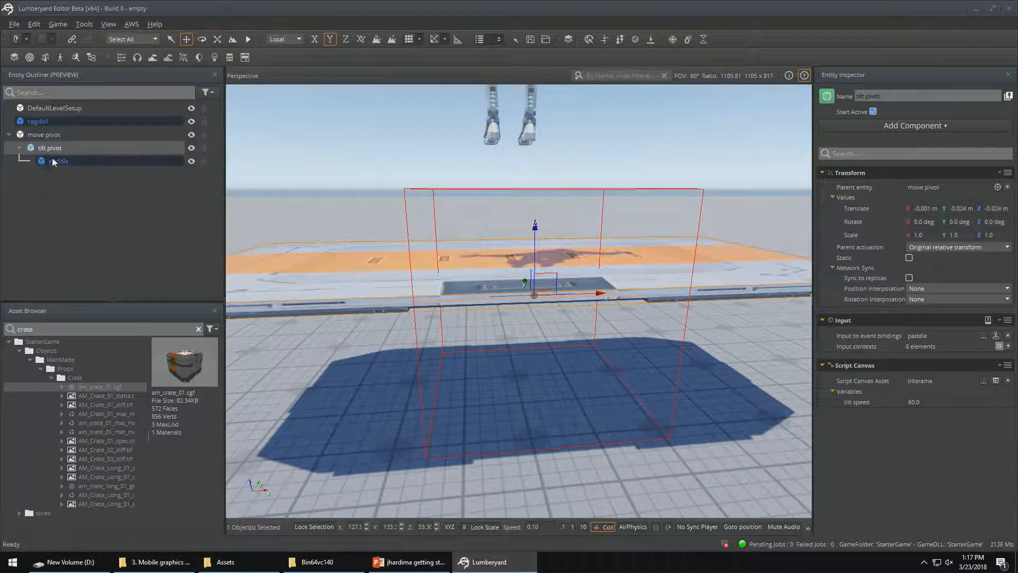
# Create a slice from the move pivot hierarchy and save it in the Objects folder as "fullpaddle"
pyautogui.click(48, 136)
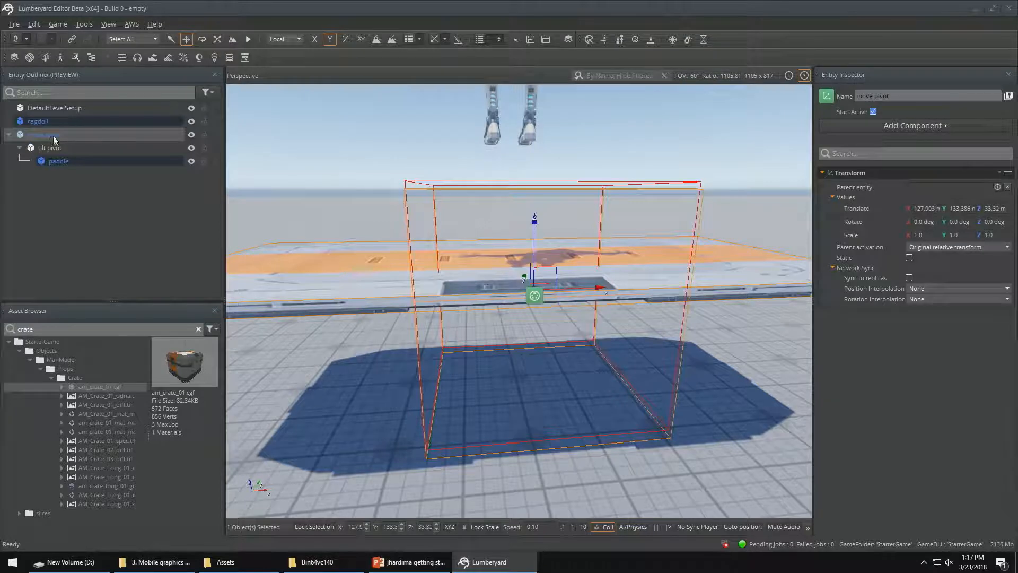
pyautogui.rightClick(53, 136)
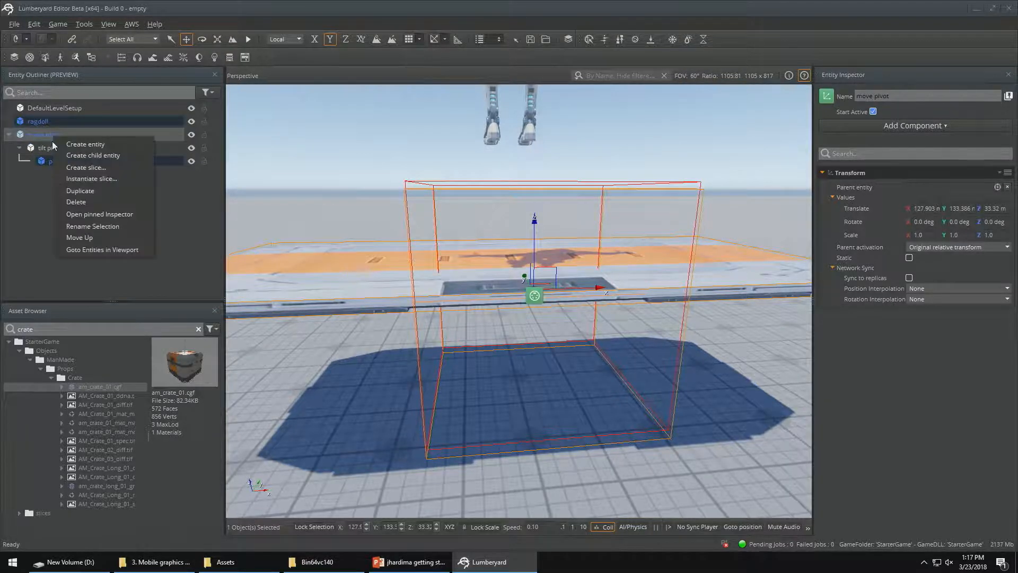
pyautogui.click(71, 167)
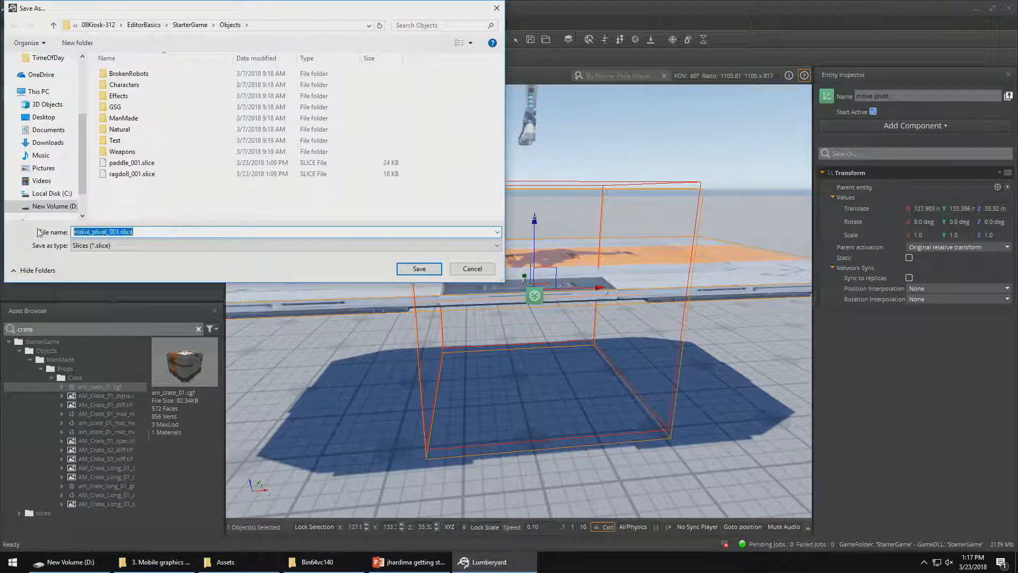
pyautogui.write('fullpa')
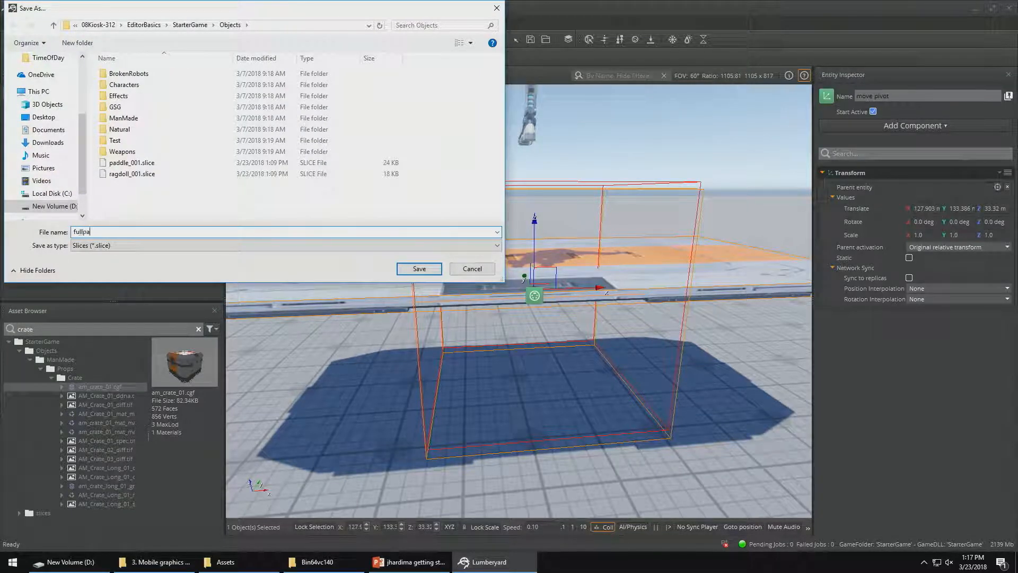
pyautogui.write('ddle')
pyautogui.press('Return')
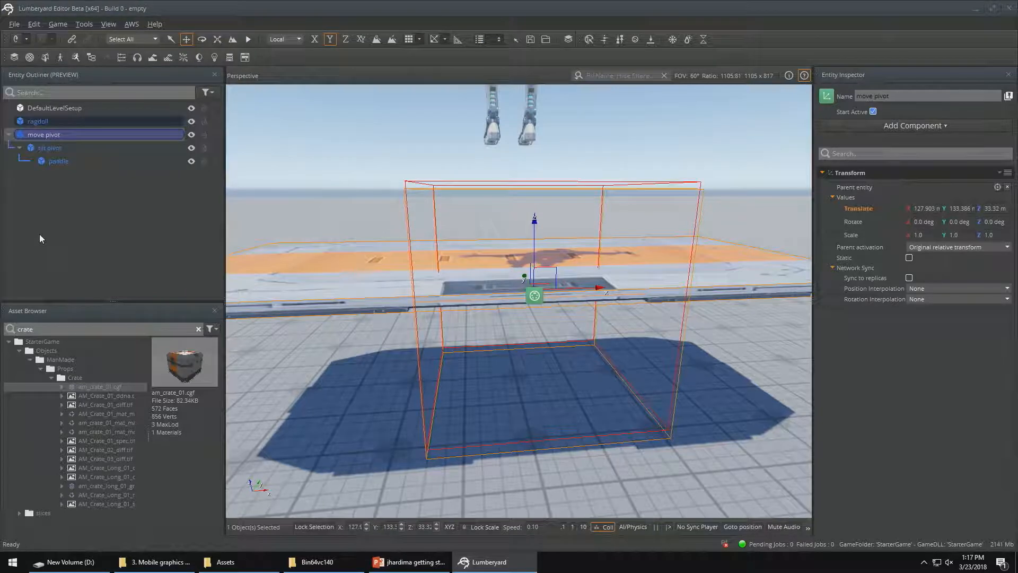
# Add a Script Canvas component to the move pivot entity and open the Script Canvas editor from it
pyautogui.click(45, 148)
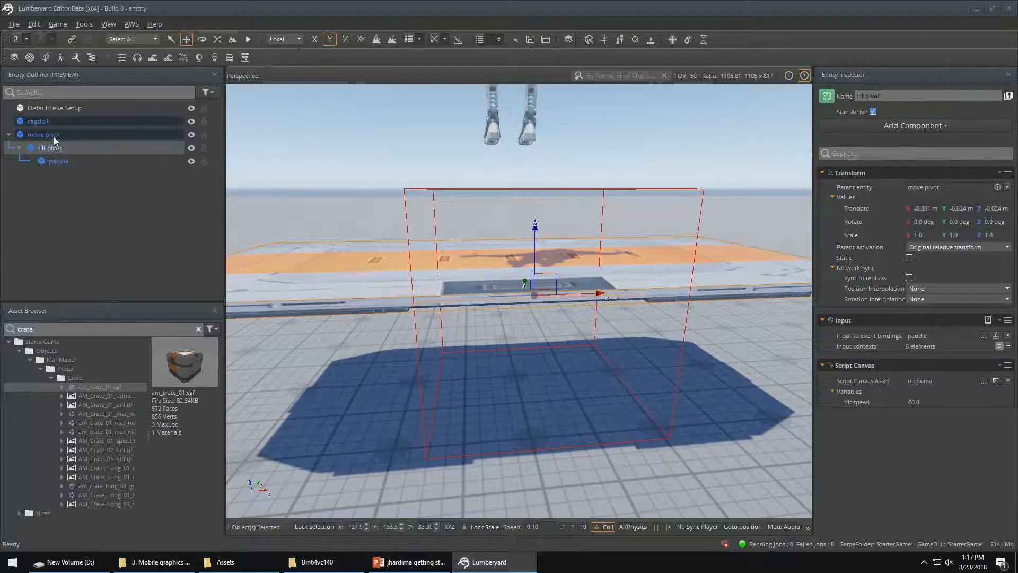
pyautogui.click(53, 135)
pyautogui.rightClick(900, 333)
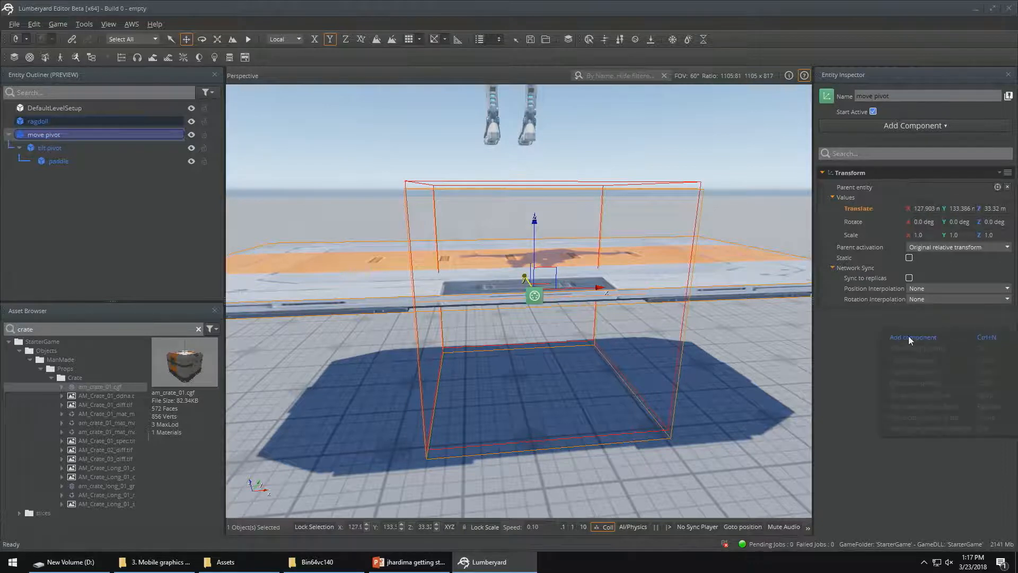
pyautogui.click(908, 337)
pyautogui.write('sc')
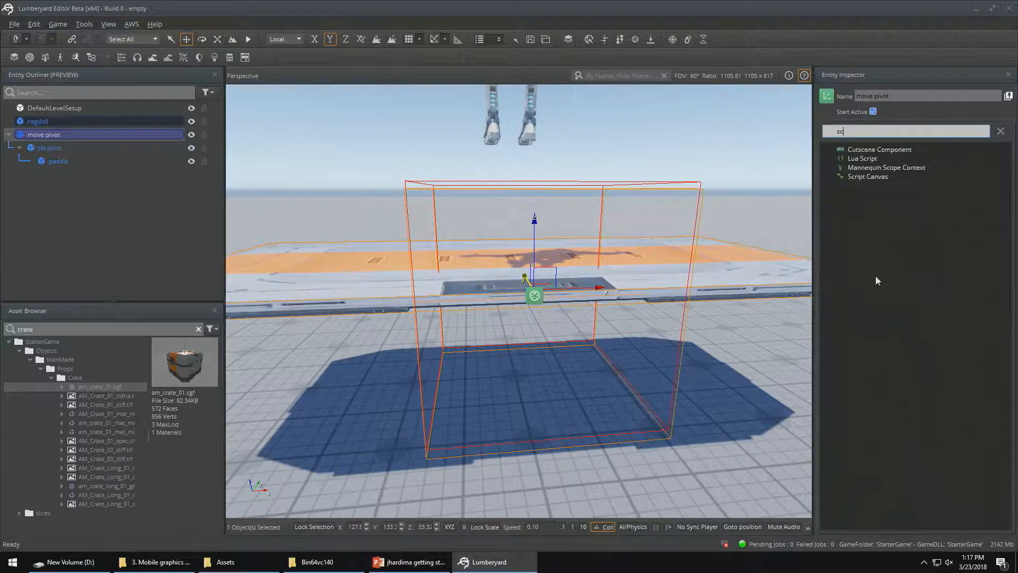
pyautogui.click(865, 177)
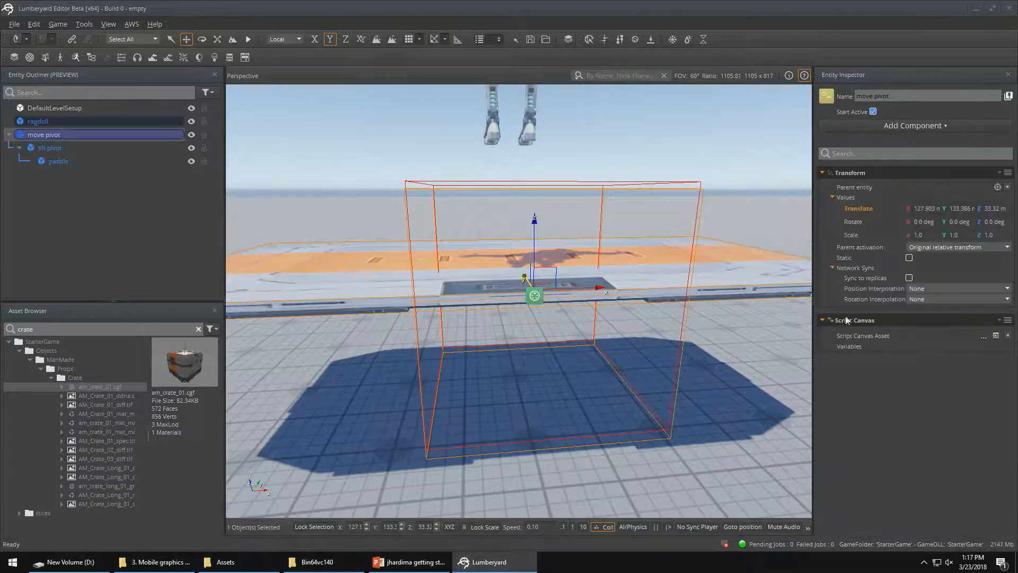
pyautogui.click(997, 337)
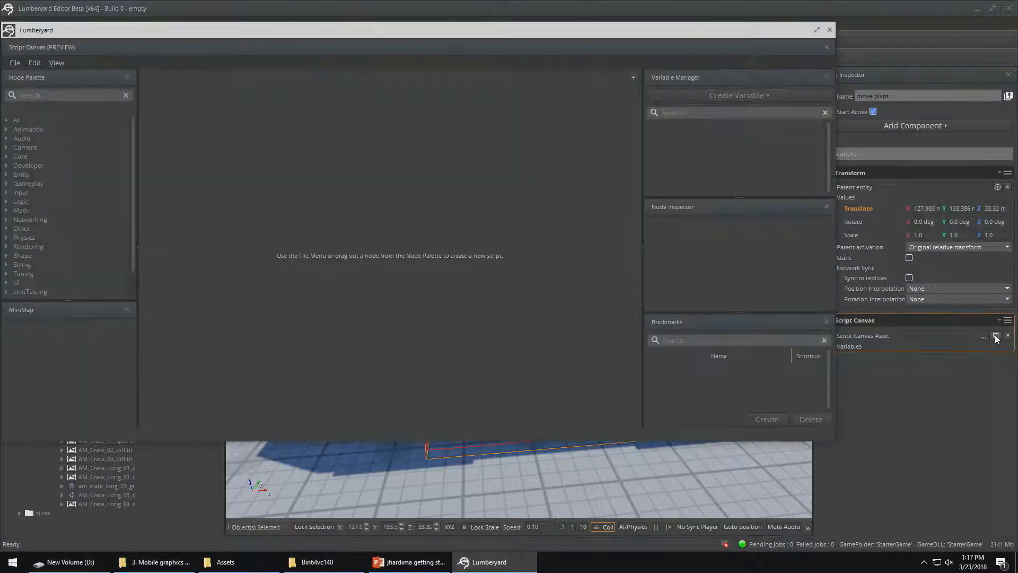
# Open the existing tilterama.scriptcanvas script in the Script Canvas editor
pyautogui.click(15, 64)
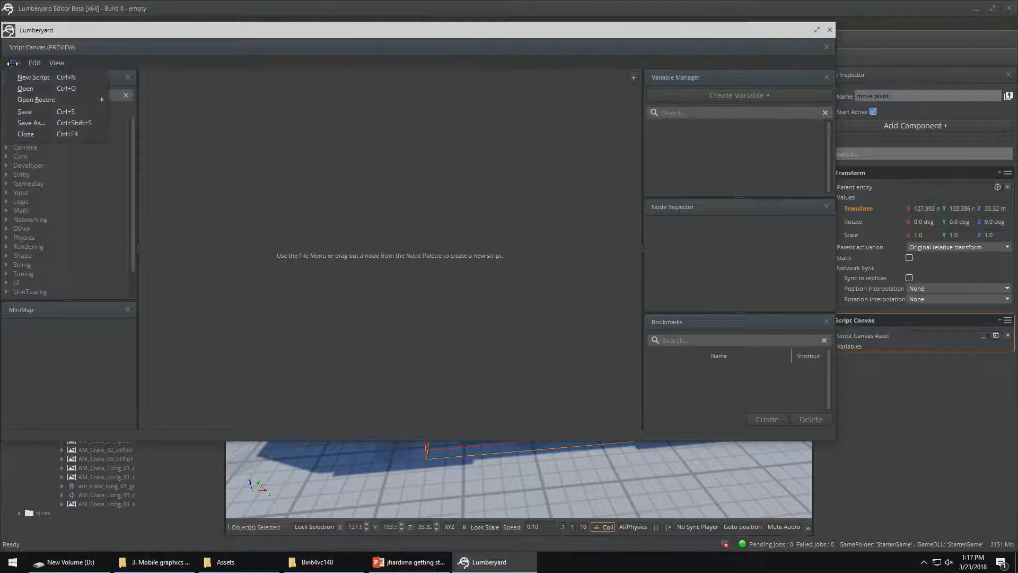
pyautogui.click(14, 63)
pyautogui.click(13, 63)
pyautogui.moveTo(33, 69)
pyautogui.click(25, 90)
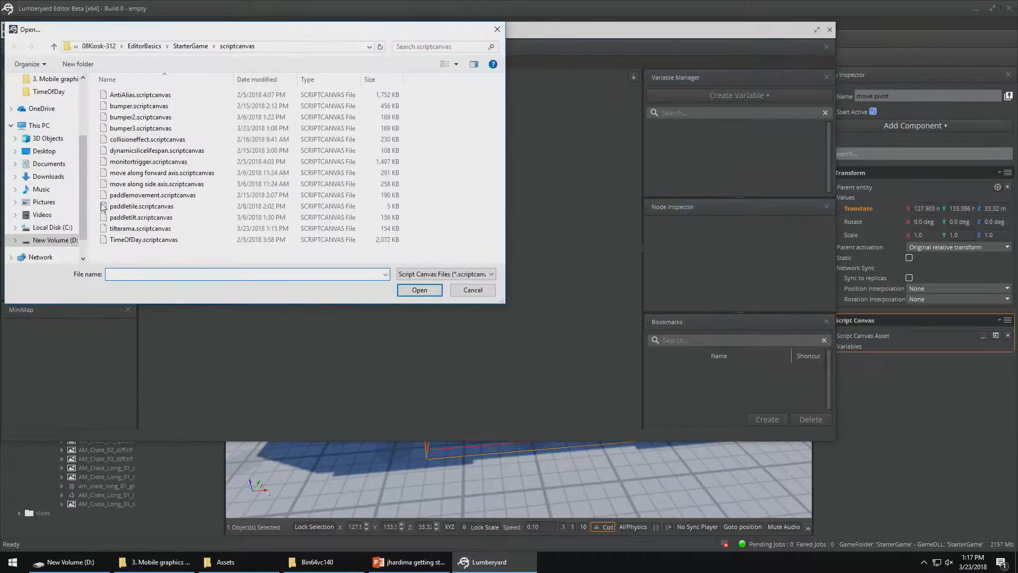
pyautogui.click(122, 231)
pyautogui.click(419, 290)
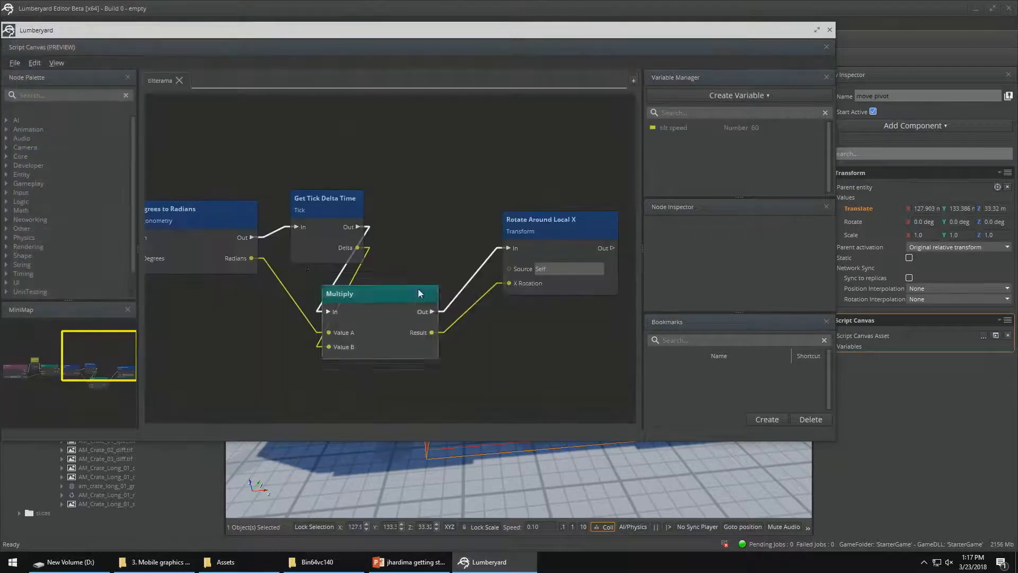
pyautogui.moveTo(264, 165); pyautogui.dragTo(592, 164, button='middle')
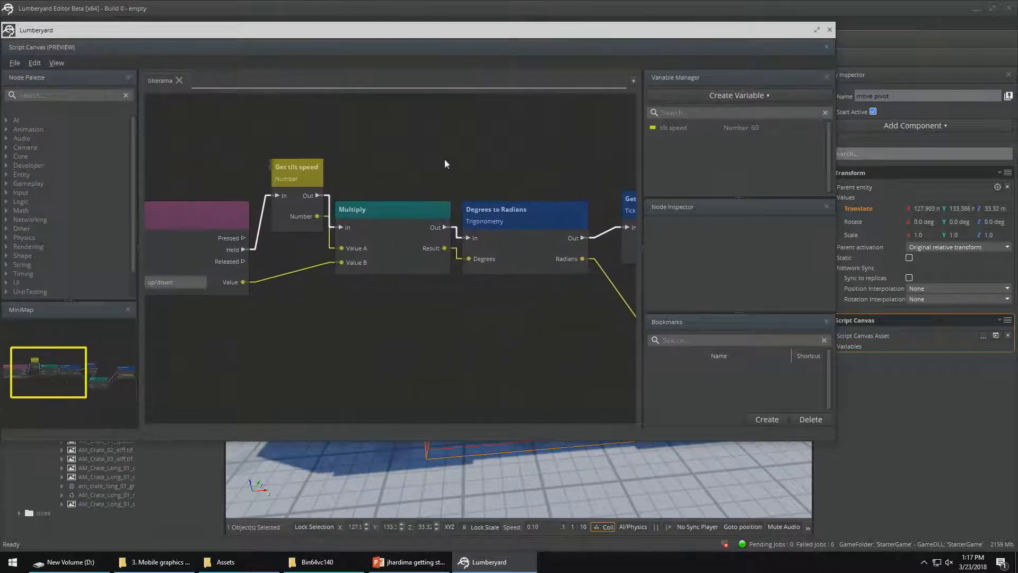
pyautogui.moveTo(394, 153); pyautogui.dragTo(523, 148, button='middle')
pyautogui.moveTo(307, 167); pyautogui.dragTo(323, 150, button='middle')
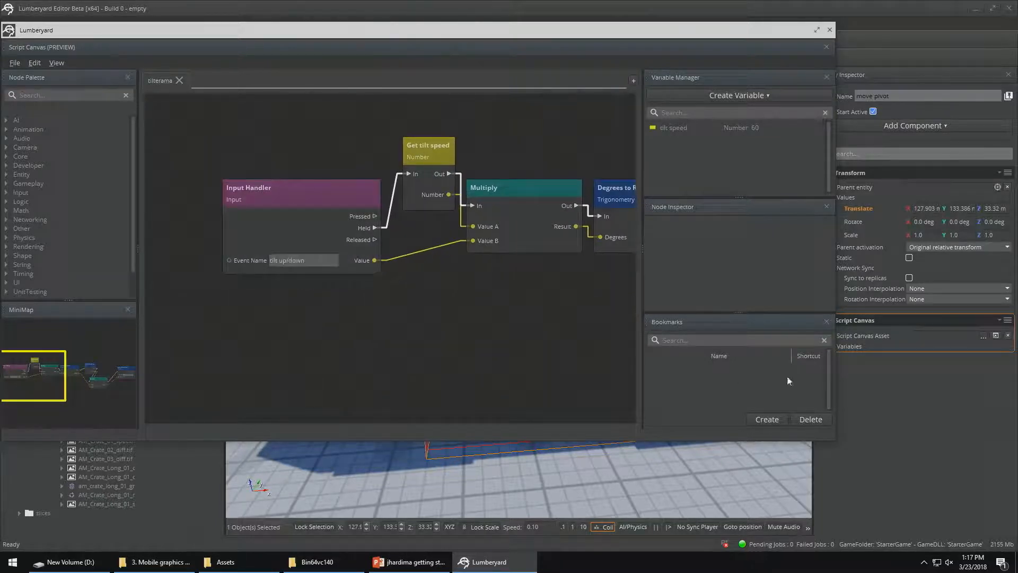
# Set the Input Handler's event name to "move left/right", copied from the paddle input bindings of tilt pivot
pyautogui.moveTo(114, 40); pyautogui.dragTo(383, 129)
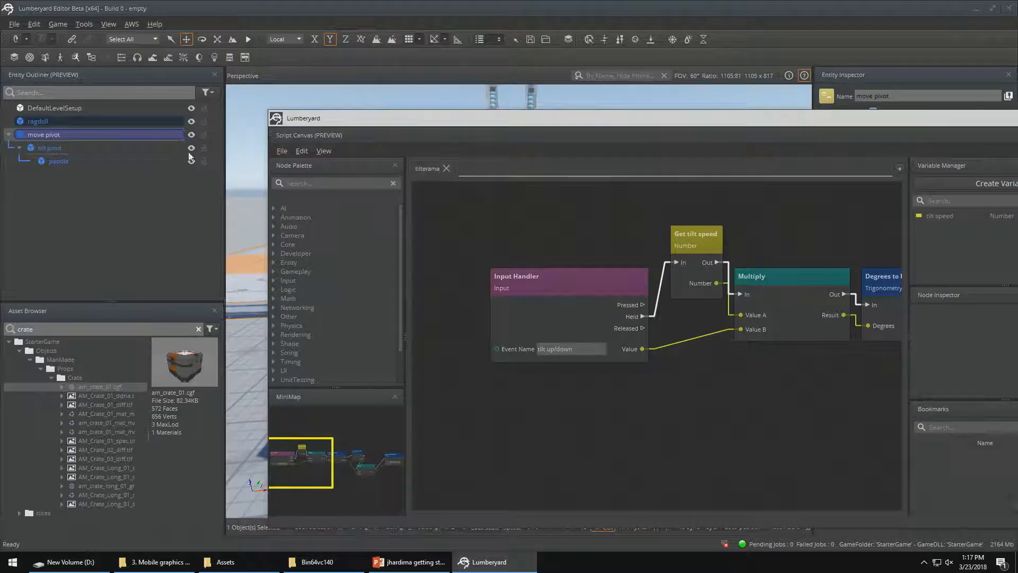
pyautogui.moveTo(43, 149); pyautogui.dragTo(103, 150)
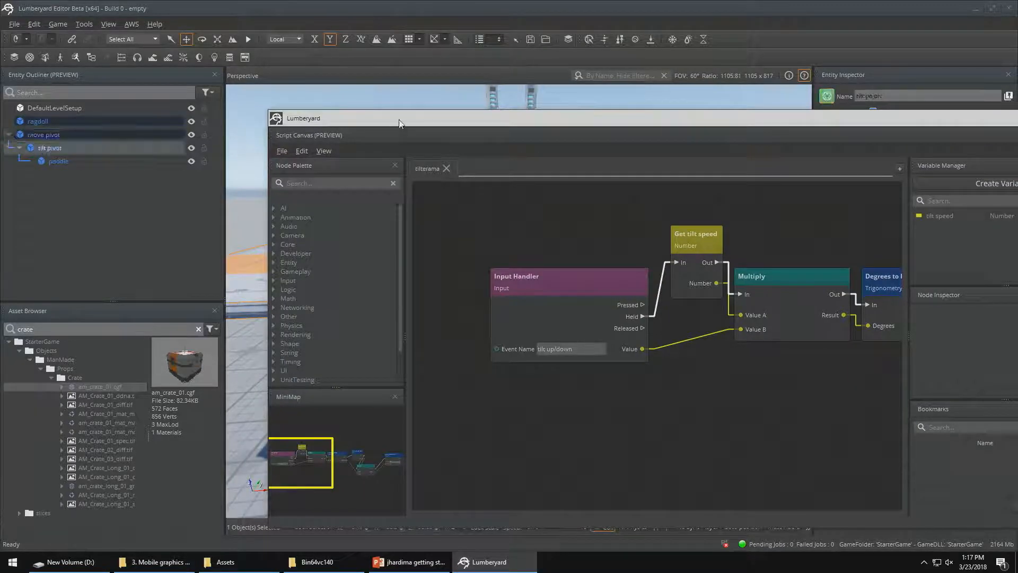
pyautogui.moveTo(399, 119); pyautogui.dragTo(123, 16)
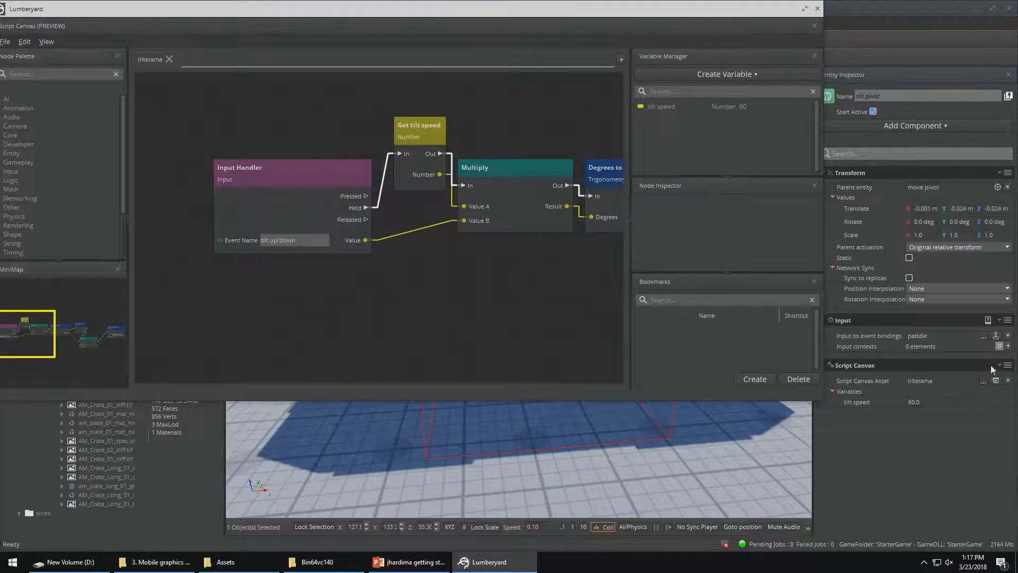
pyautogui.click(996, 336)
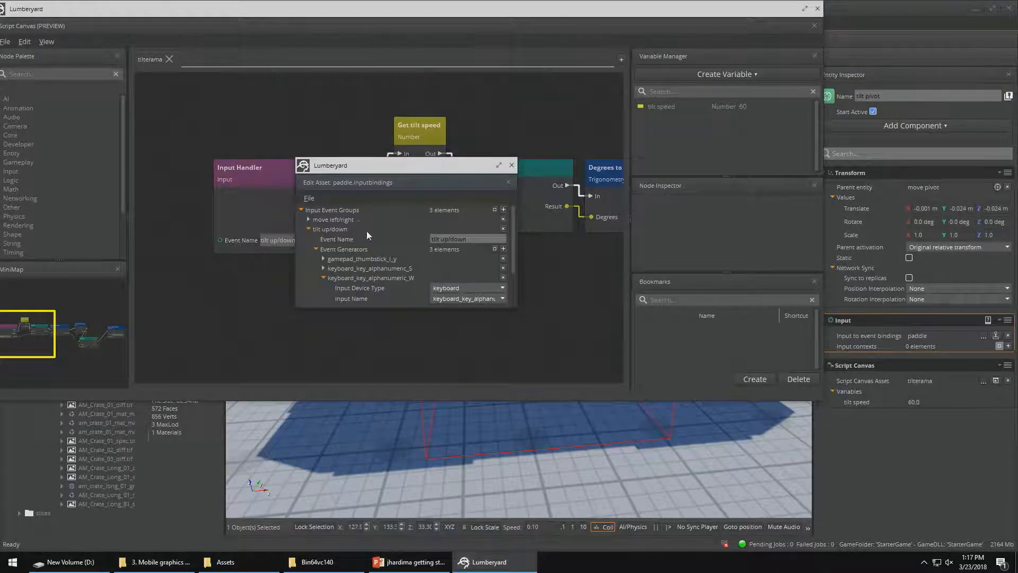
pyautogui.scroll(-3, 453, 233)
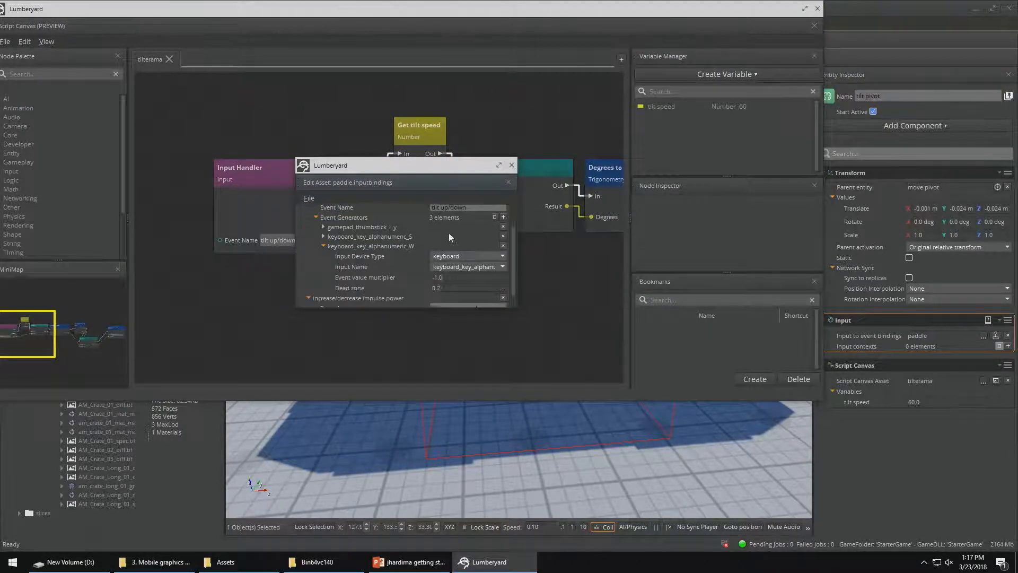
pyautogui.scroll(3, 445, 254)
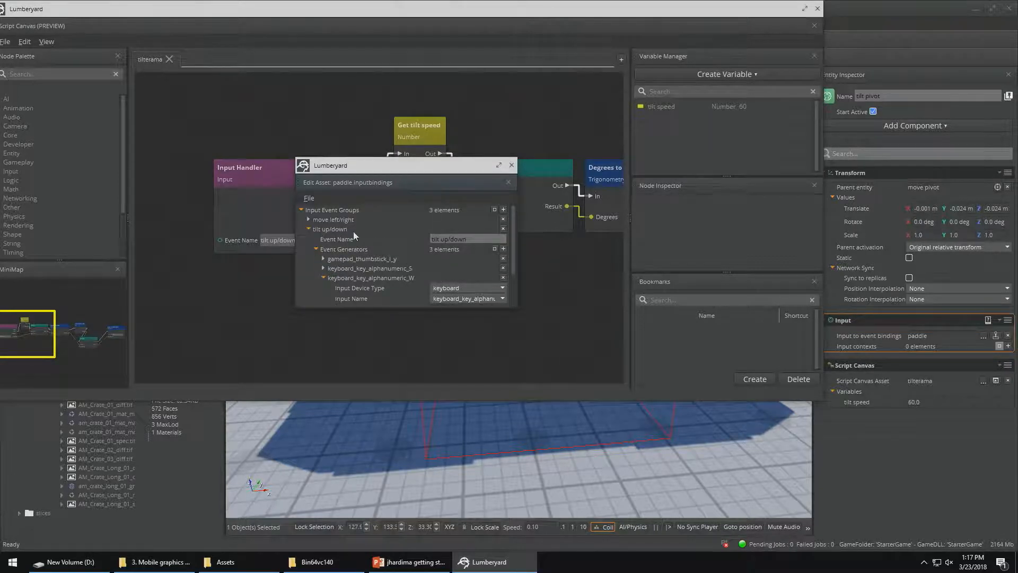
pyautogui.click(308, 220)
pyautogui.moveTo(474, 227); pyautogui.dragTo(431, 228)
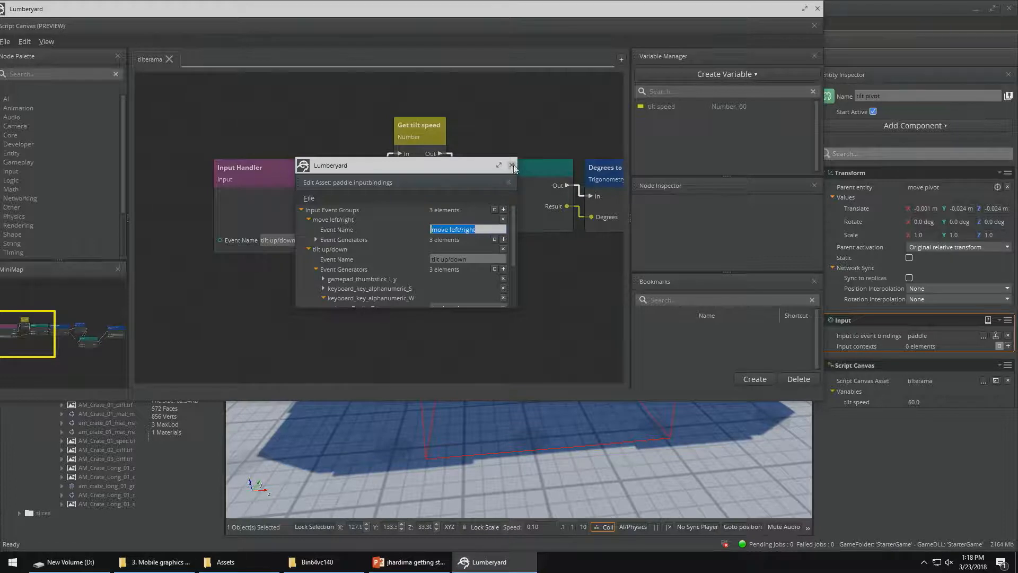
pyautogui.click(512, 166)
pyautogui.moveTo(297, 240); pyautogui.dragTo(249, 240)
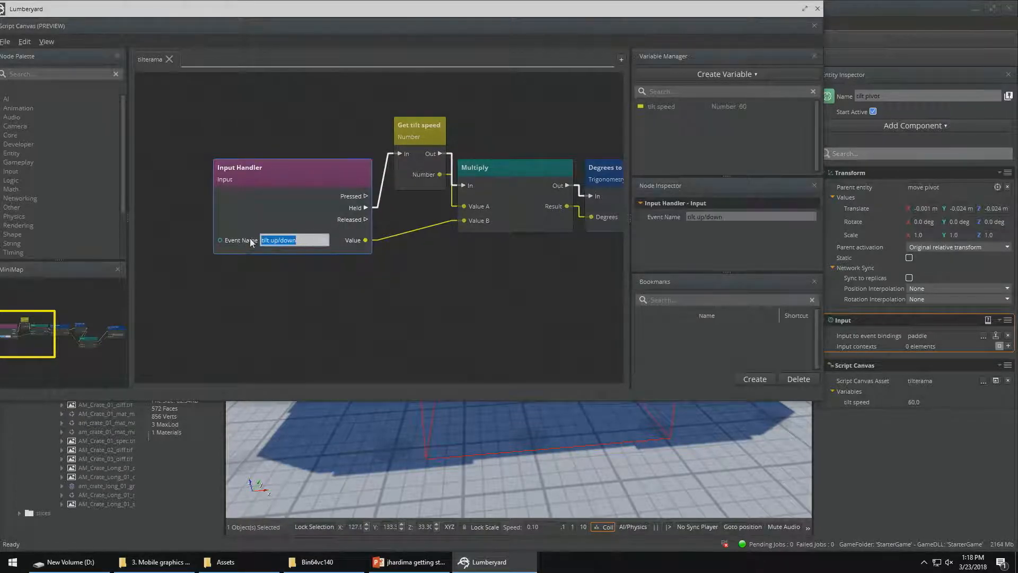
pyautogui.click(452, 288)
# Add a Rotate Around Local Z node to the graph near the existing Rotate Around Local X node
pyautogui.moveTo(535, 303); pyautogui.dragTo(248, 257, button='middle')
pyautogui.moveTo(463, 304); pyautogui.dragTo(226, 290, button='middle')
pyautogui.moveTo(525, 282); pyautogui.dragTo(452, 317, button='middle')
pyautogui.rightClick(459, 298)
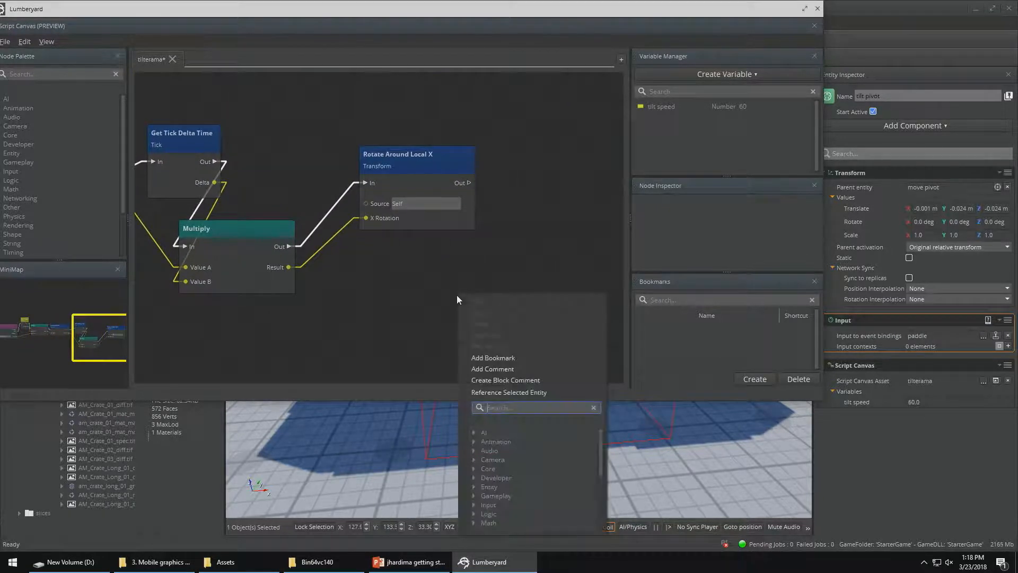
pyautogui.write('rotate Around Local X')
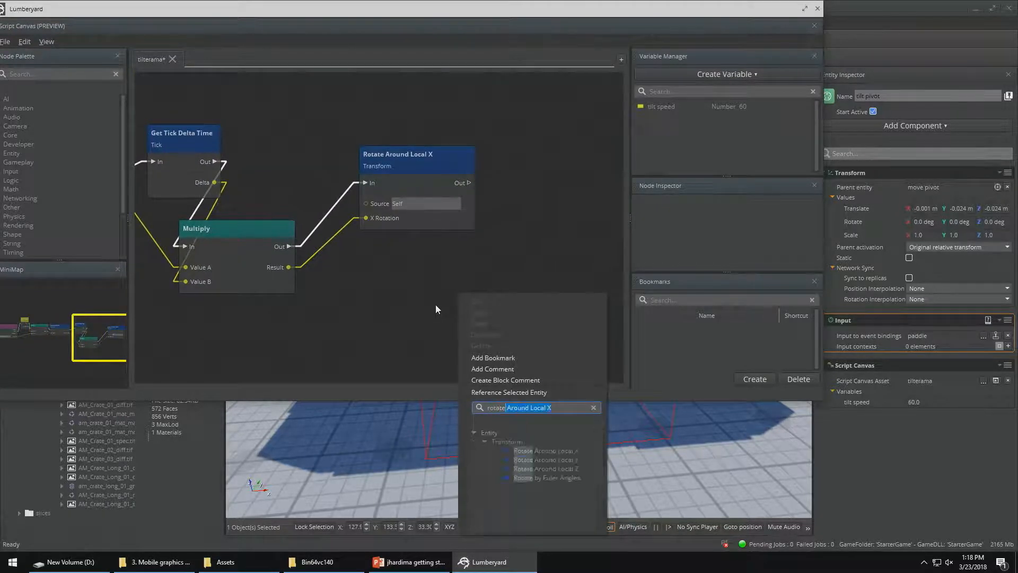
pyautogui.click(546, 469)
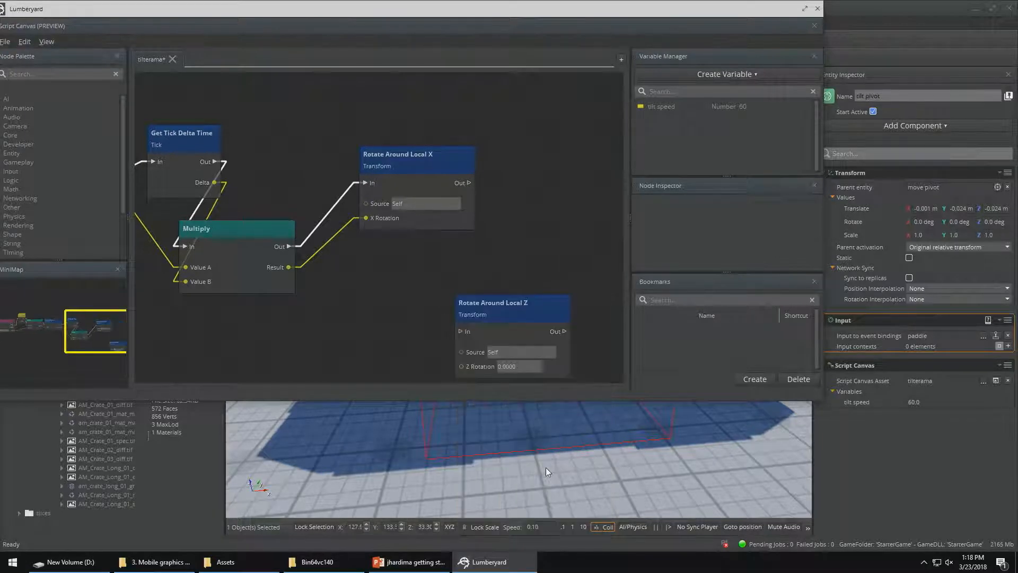
# Replace the Rotate Around Local X node with Rotate Around Local Z, wiring the Multiply node's Out to In and Result to Z Rotation
pyautogui.click(406, 156)
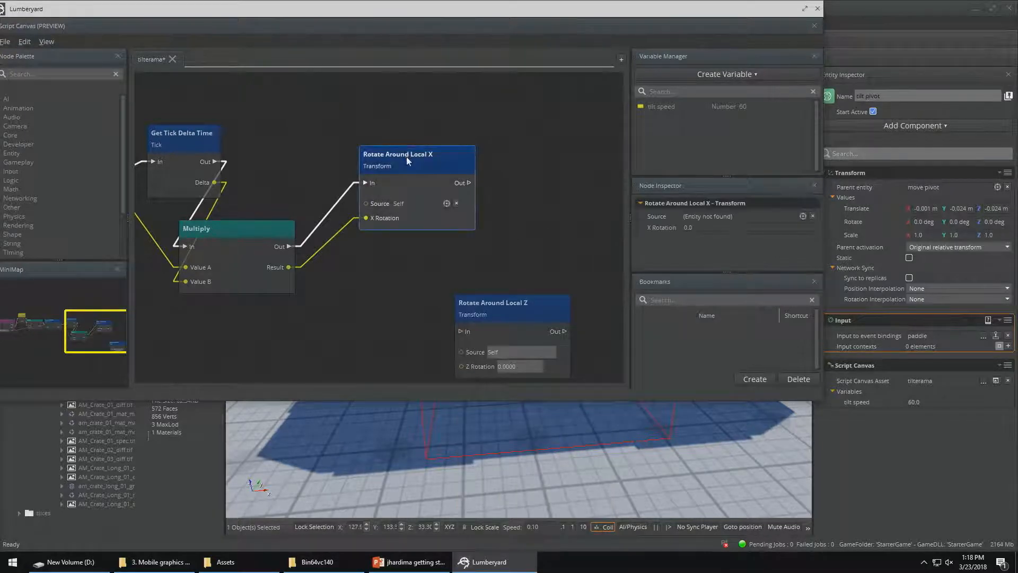
pyautogui.press('Delete')
pyautogui.moveTo(476, 300); pyautogui.dragTo(349, 195)
pyautogui.moveTo(289, 246); pyautogui.dragTo(333, 225)
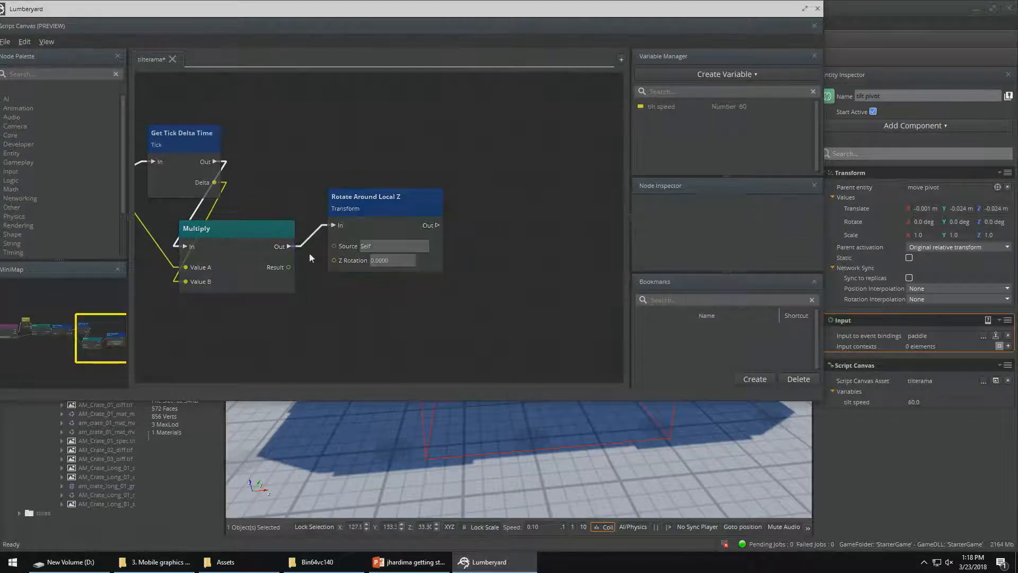
pyautogui.moveTo(291, 267); pyautogui.dragTo(335, 260)
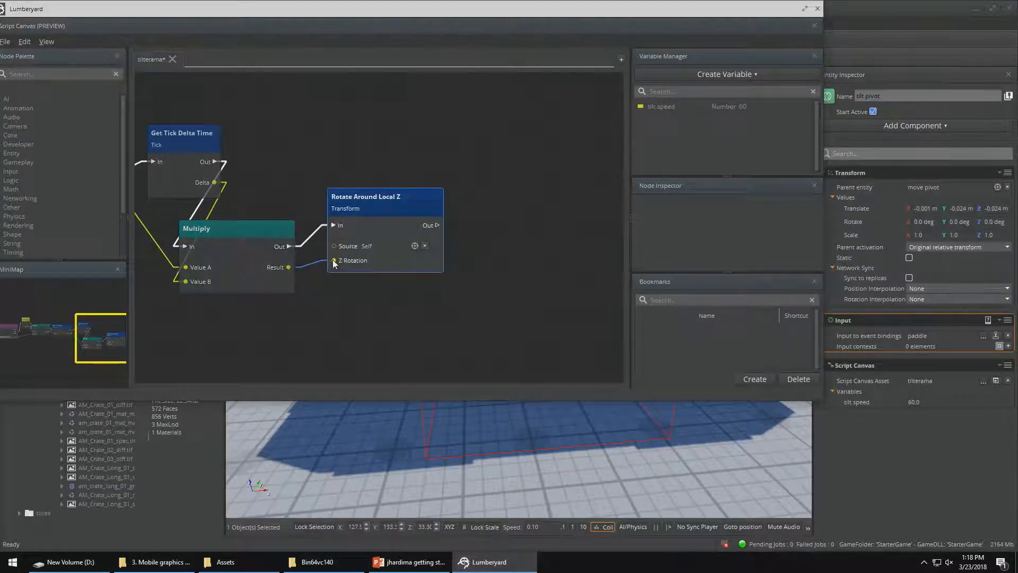
# Save the modified script as a new file named "mover" in the scriptcanvas folder and close the Script Canvas editor
pyautogui.moveTo(60, 12); pyautogui.dragTo(108, 12)
pyautogui.click(53, 41)
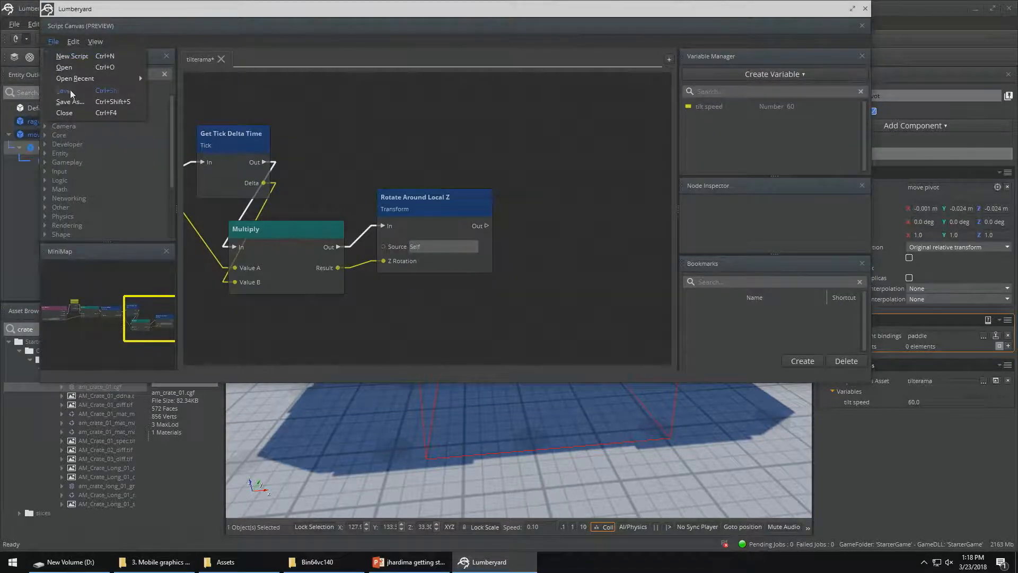
pyautogui.click(74, 105)
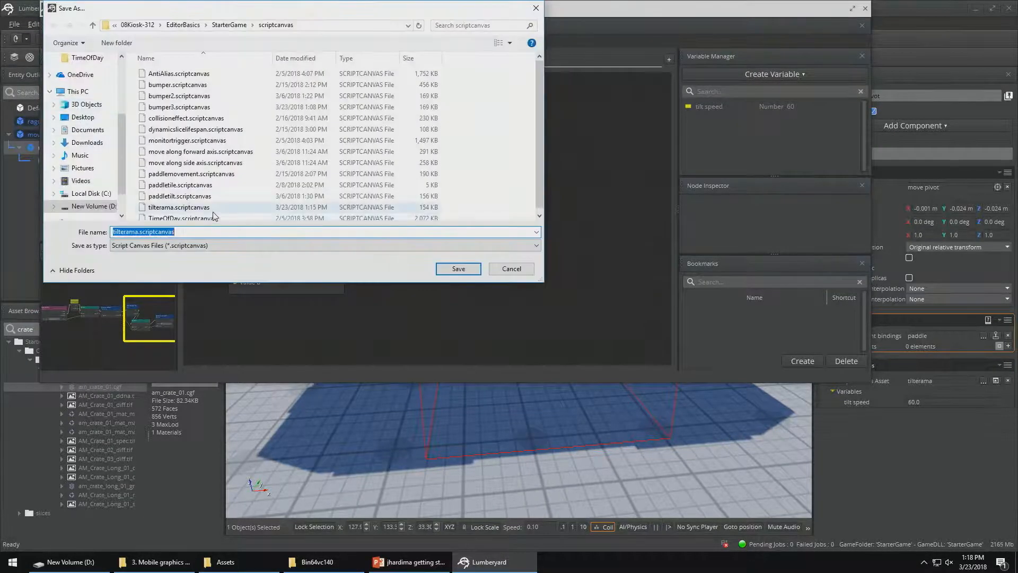
pyautogui.write('mover')
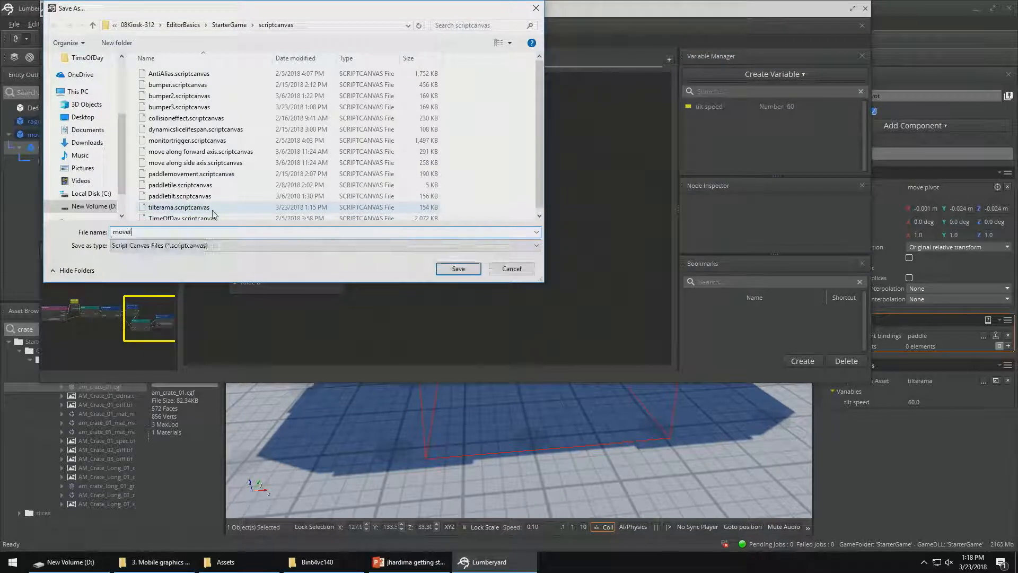
pyautogui.press('Return')
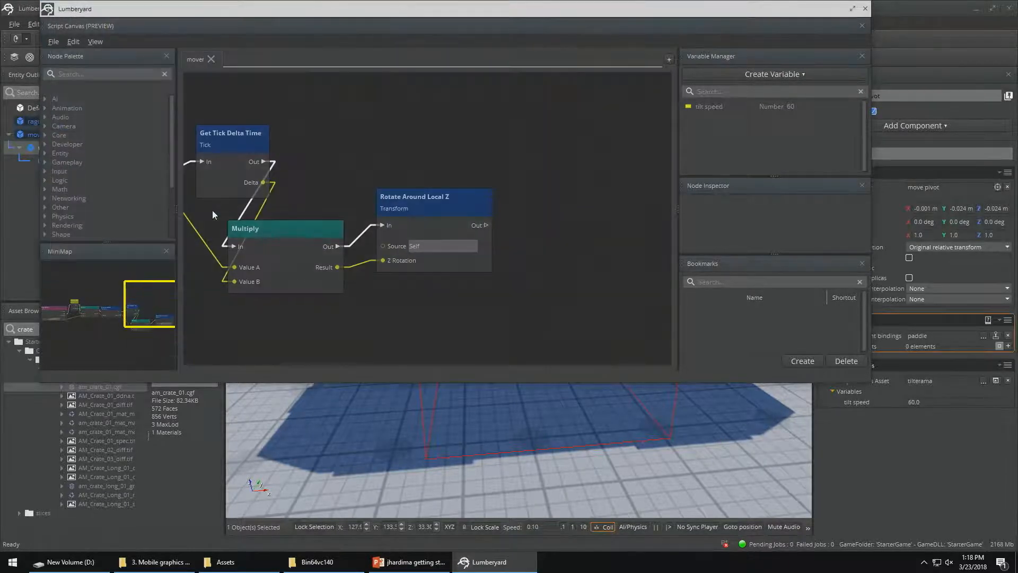
pyautogui.click(865, 10)
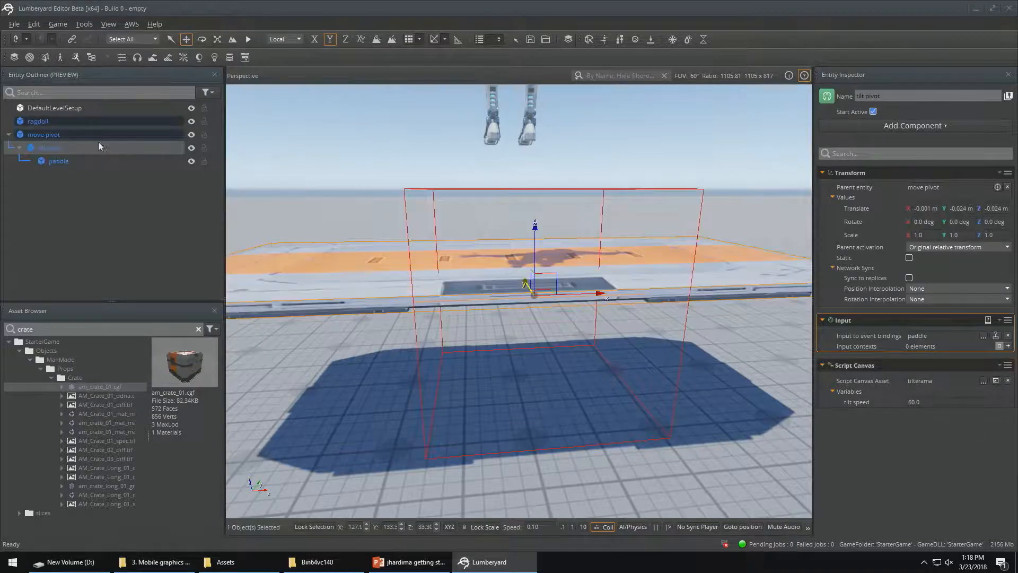
# Assign mover.scriptcanvas to the move pivot entity's Script Canvas component and test the paddle in game mode
pyautogui.click(90, 129)
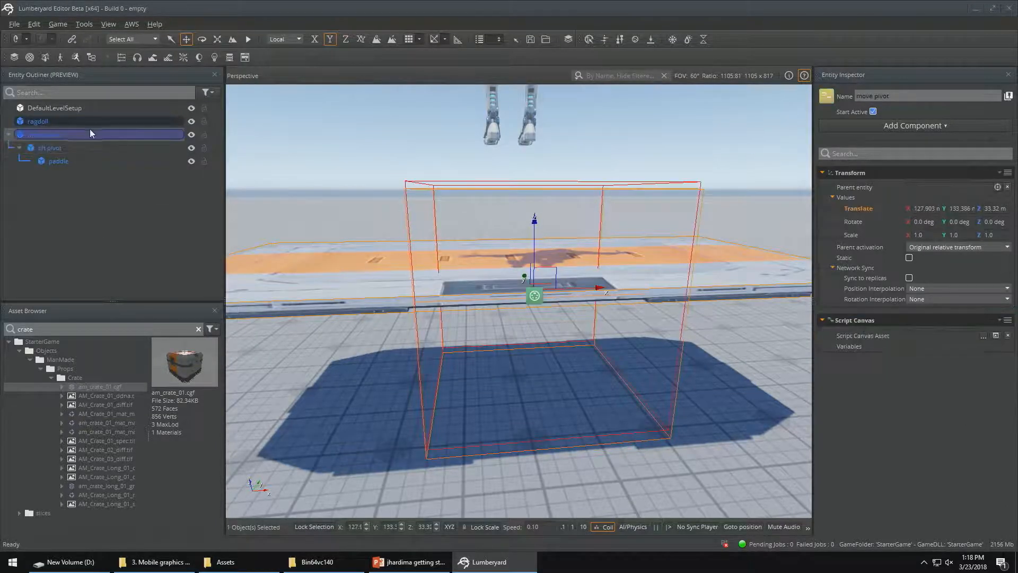
pyautogui.click(984, 336)
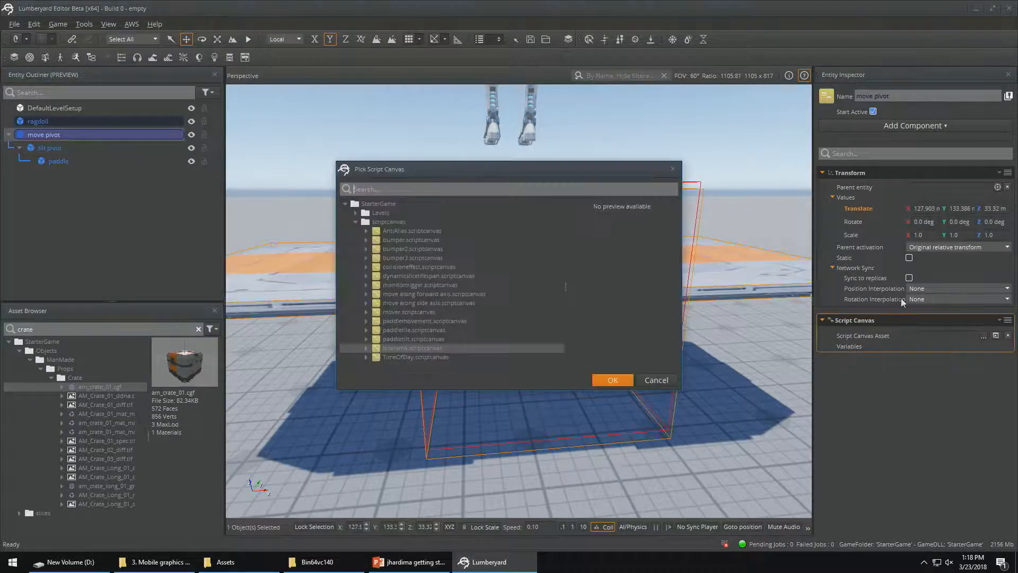
pyautogui.click(395, 313)
pyautogui.click(610, 379)
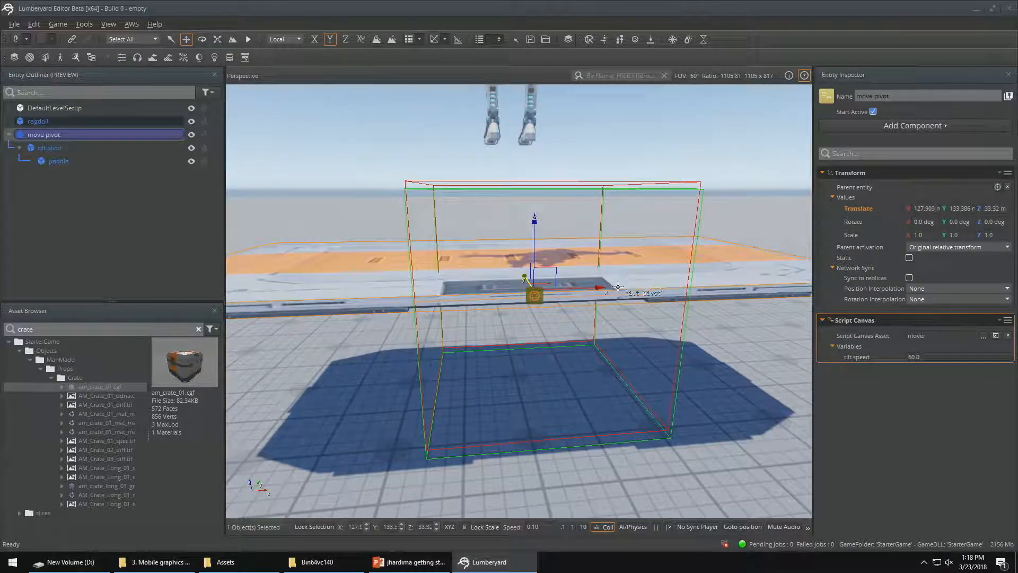
pyautogui.hotkey('ctrl', 'g')
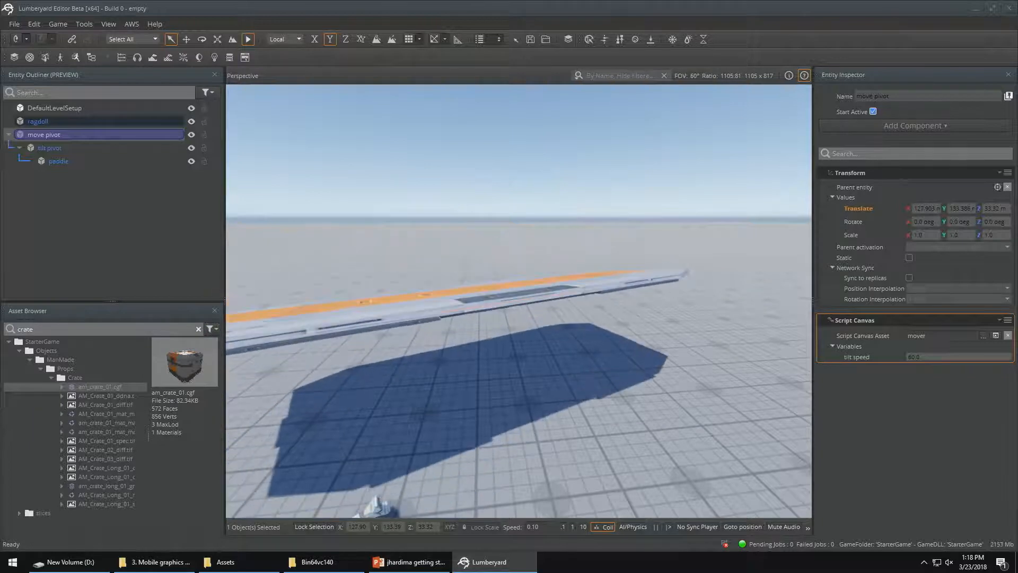
pyautogui.press('Escape')
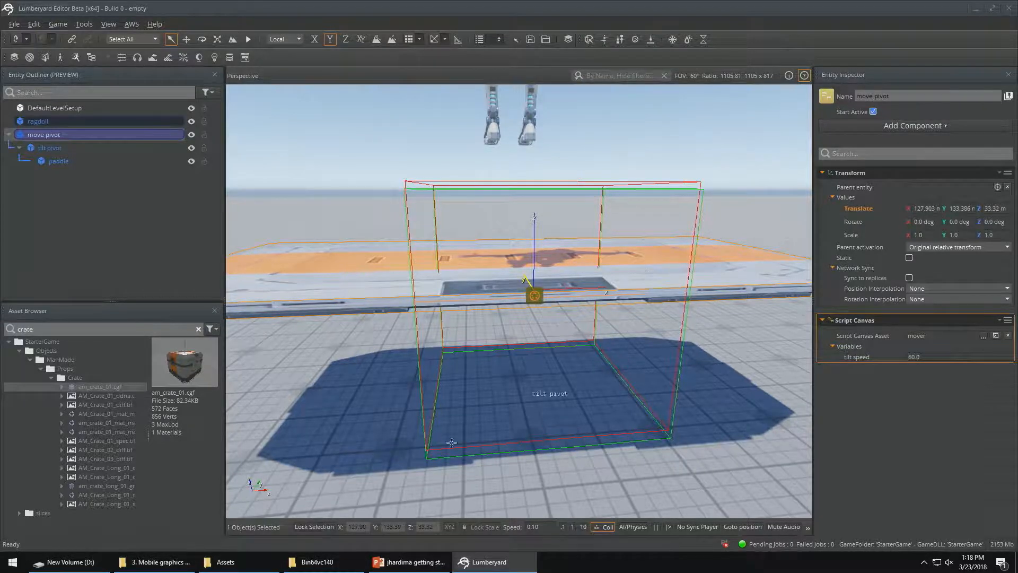
pyautogui.moveTo(508, 386); pyautogui.dragTo(560, 286, button='right')
pyautogui.press('s')
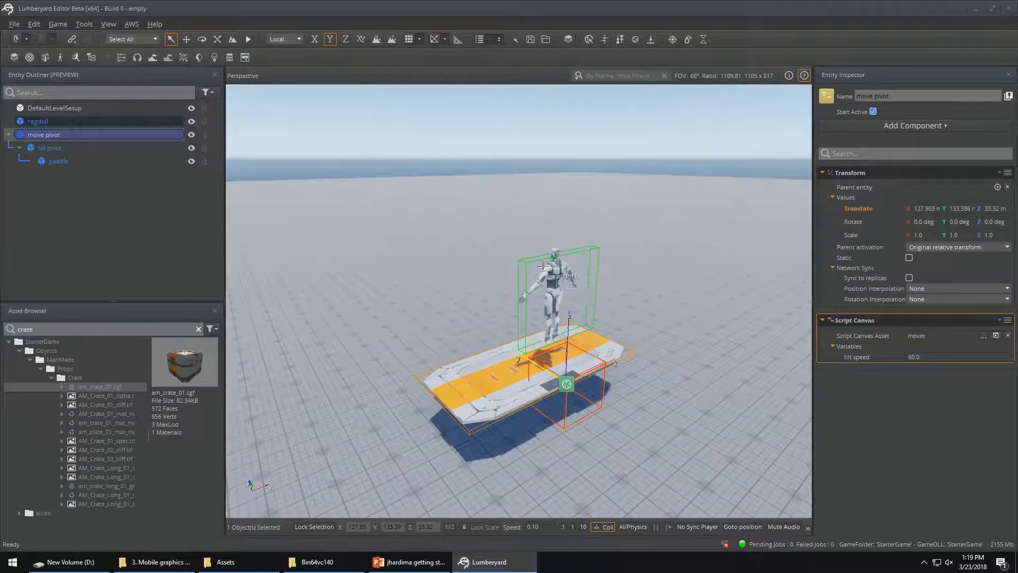
pyautogui.click(122, 122)
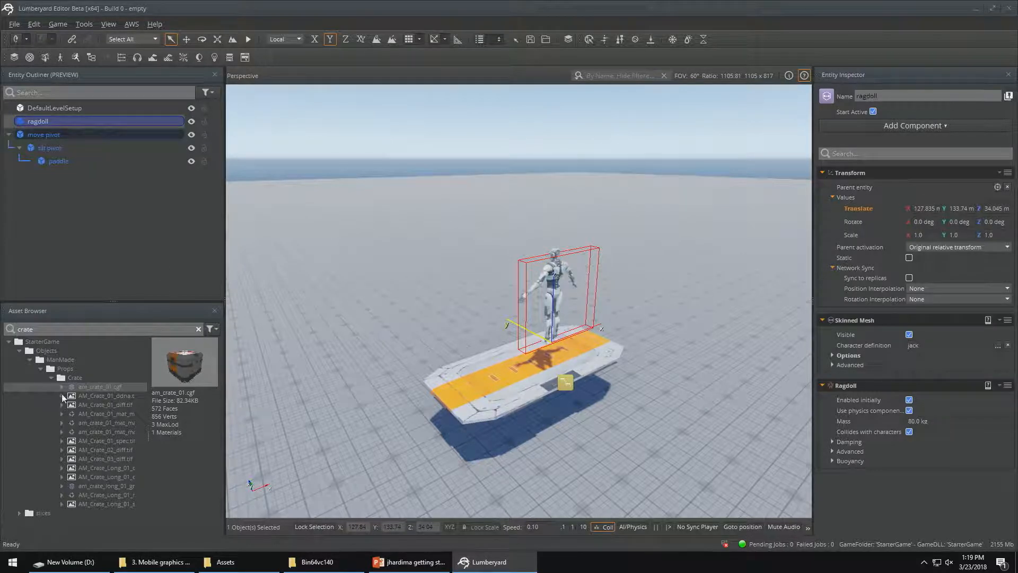
pyautogui.rightClick(57, 125)
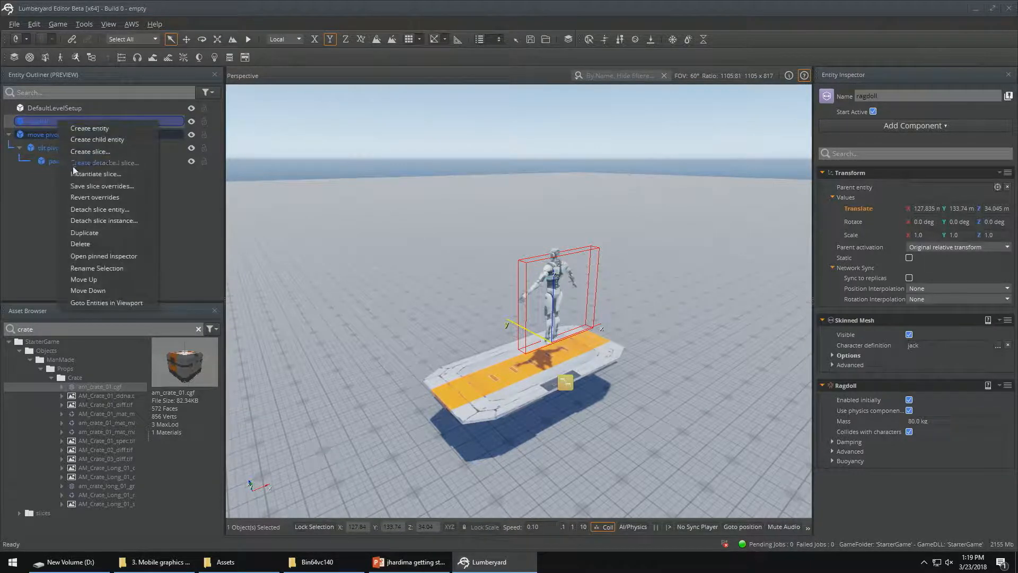
pyautogui.click(99, 151)
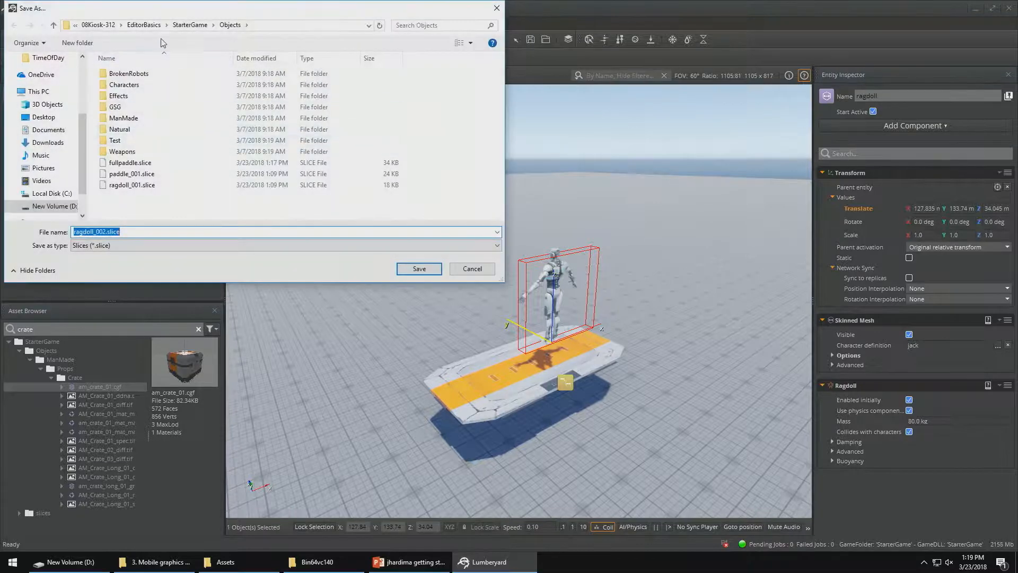
pyautogui.click(466, 272)
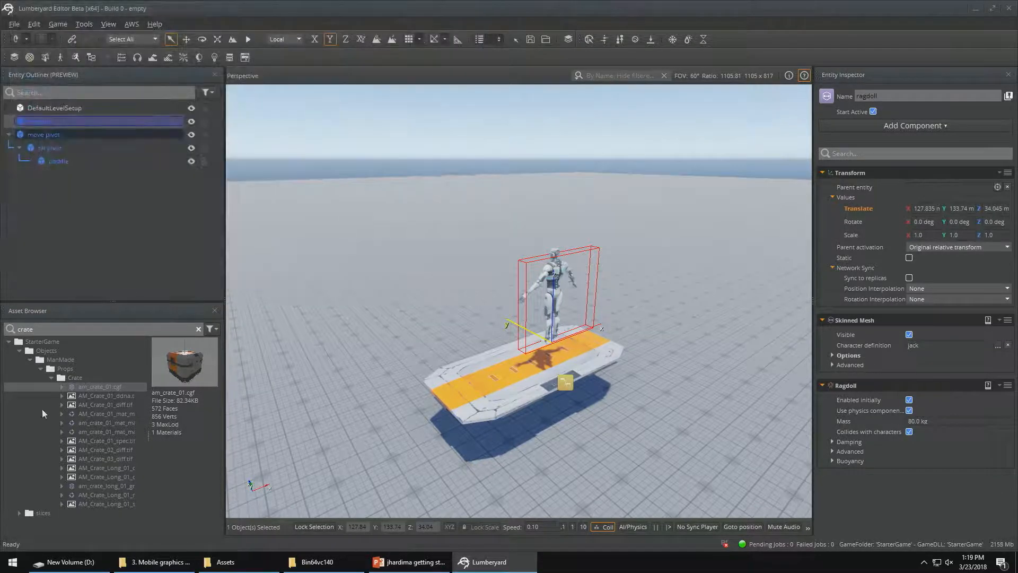
# Clear the crate search in the asset browser and set ragdoll_001.slice in the Objects folder as a dynamic slice
pyautogui.click(30, 359)
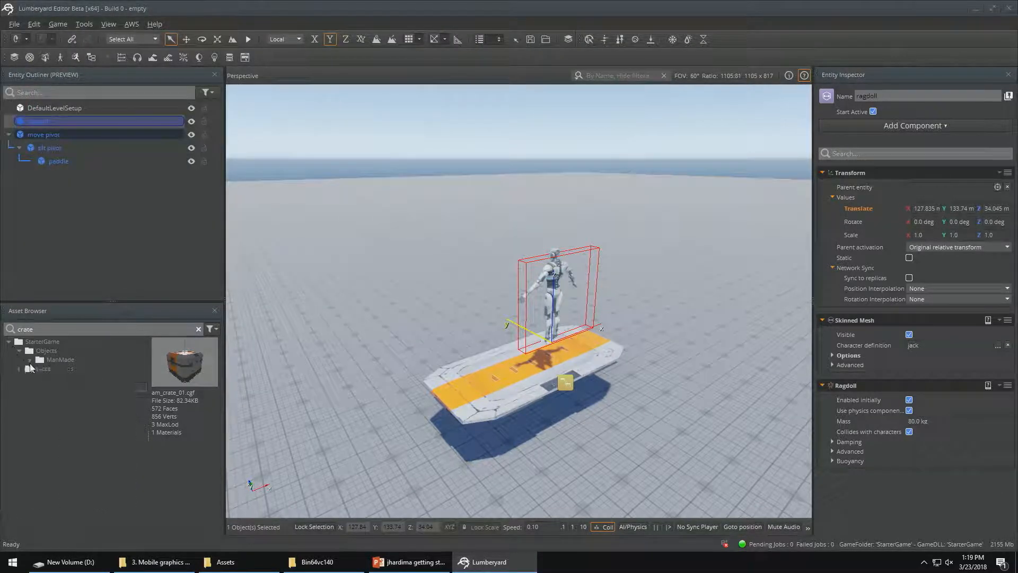
pyautogui.click(198, 329)
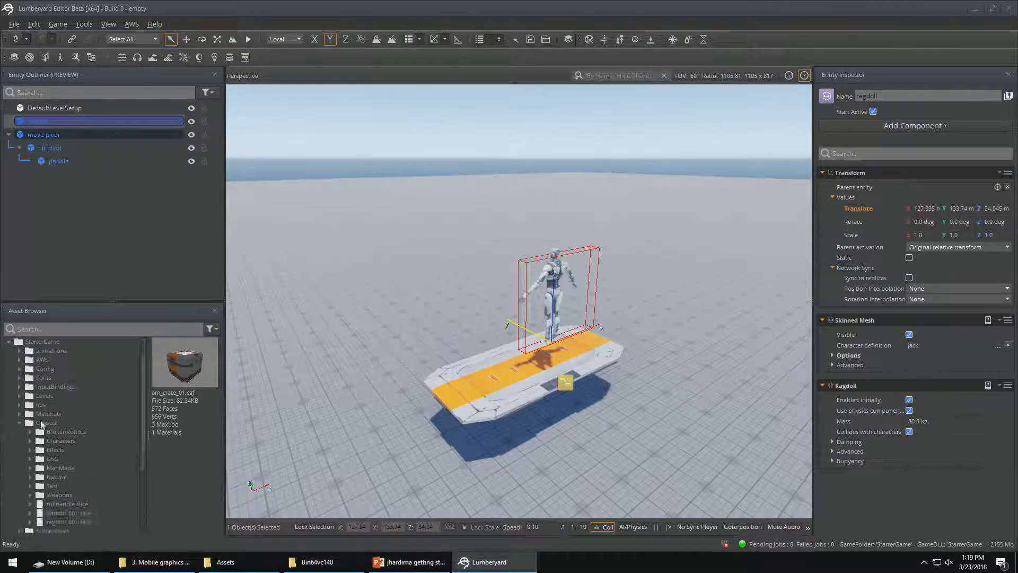
pyautogui.scroll(-1, 73, 433)
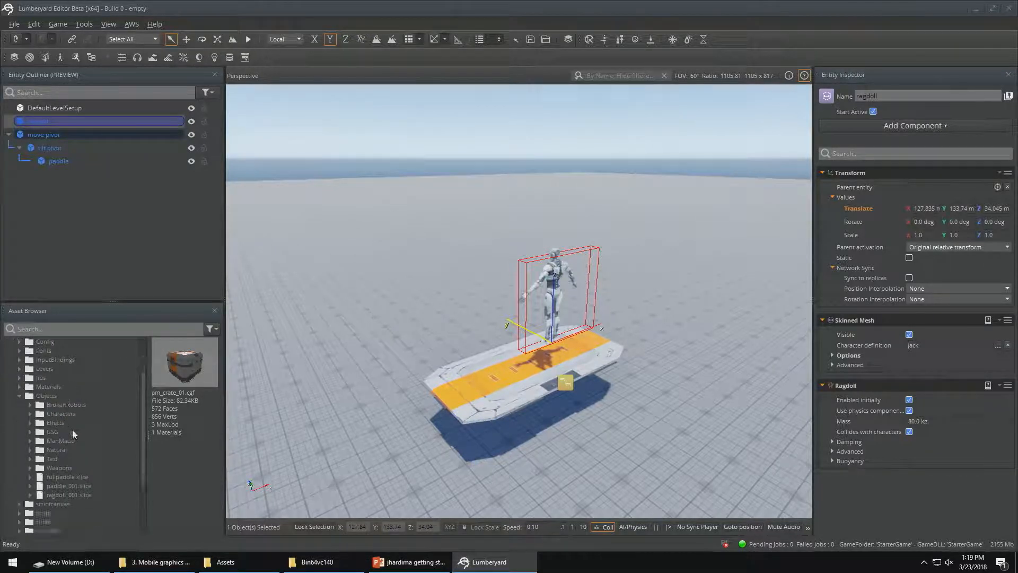
pyautogui.click(67, 494)
pyautogui.rightClick(69, 494)
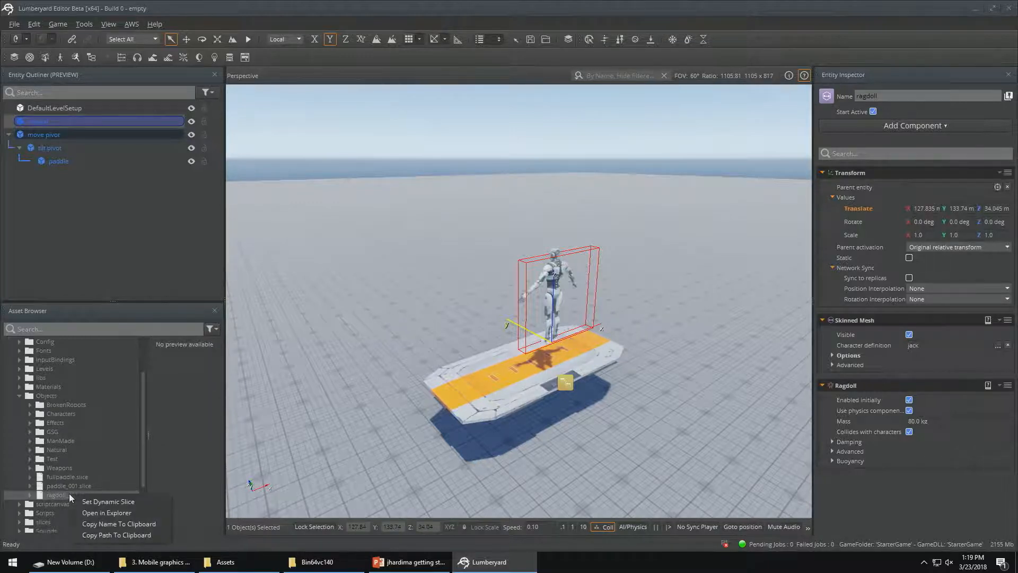
pyautogui.click(97, 498)
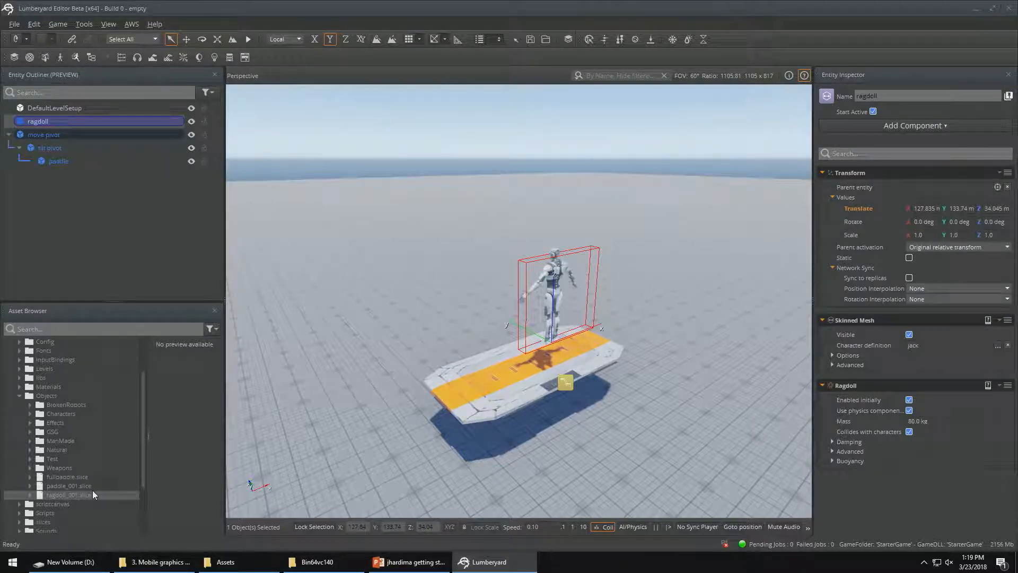
# Create a new entity, move it along Y to about 133.08 m and raise it along Z to about 35.13 m
pyautogui.rightClick(59, 222)
pyautogui.click(77, 227)
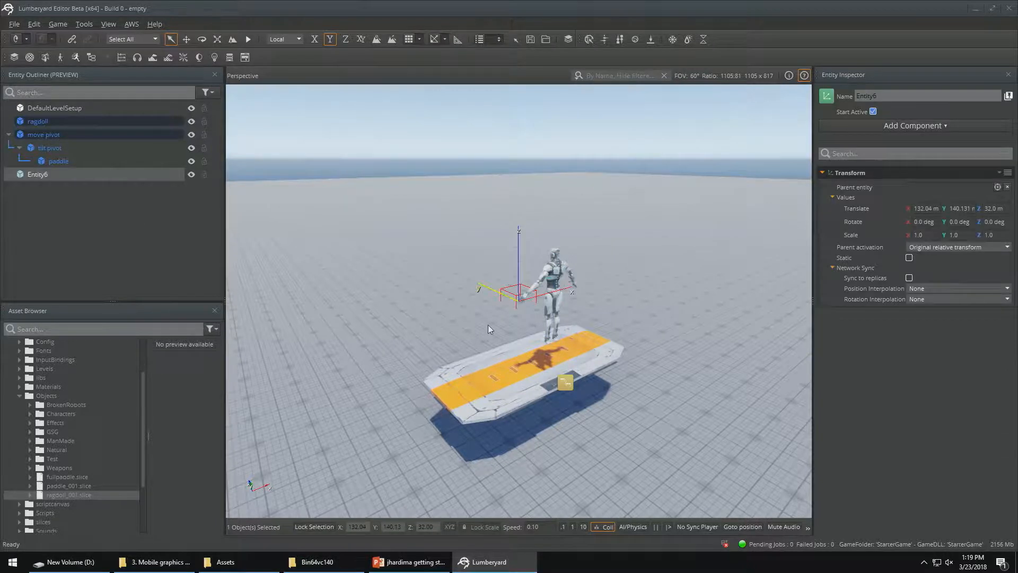
pyautogui.press('a')
pyautogui.moveTo(488, 325); pyautogui.dragTo(562, 324, button='right')
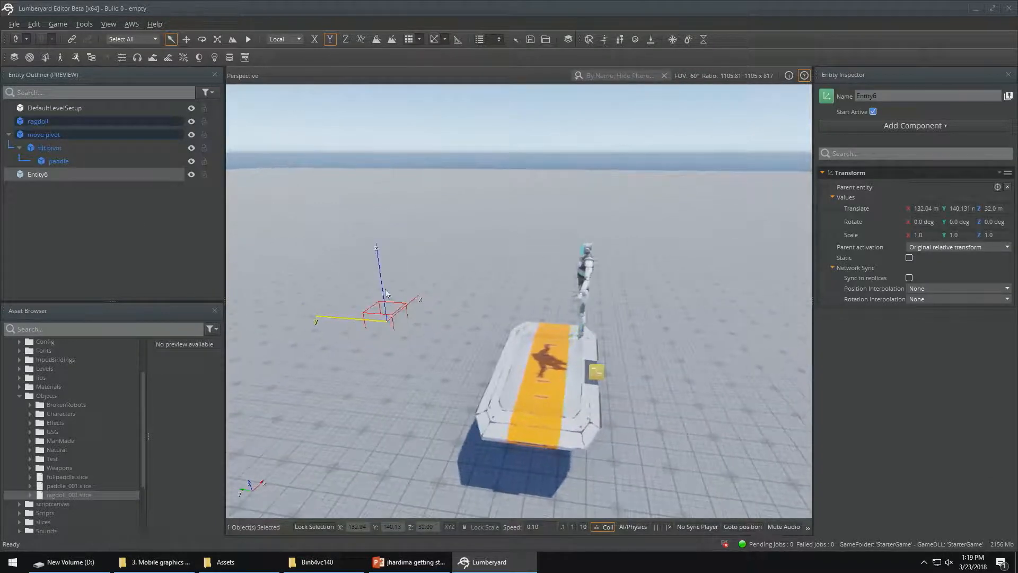
pyautogui.press('1')
pyautogui.moveTo(340, 318); pyautogui.dragTo(560, 352)
pyautogui.press('d')
pyautogui.moveTo(560, 353); pyautogui.dragTo(472, 343, button='right')
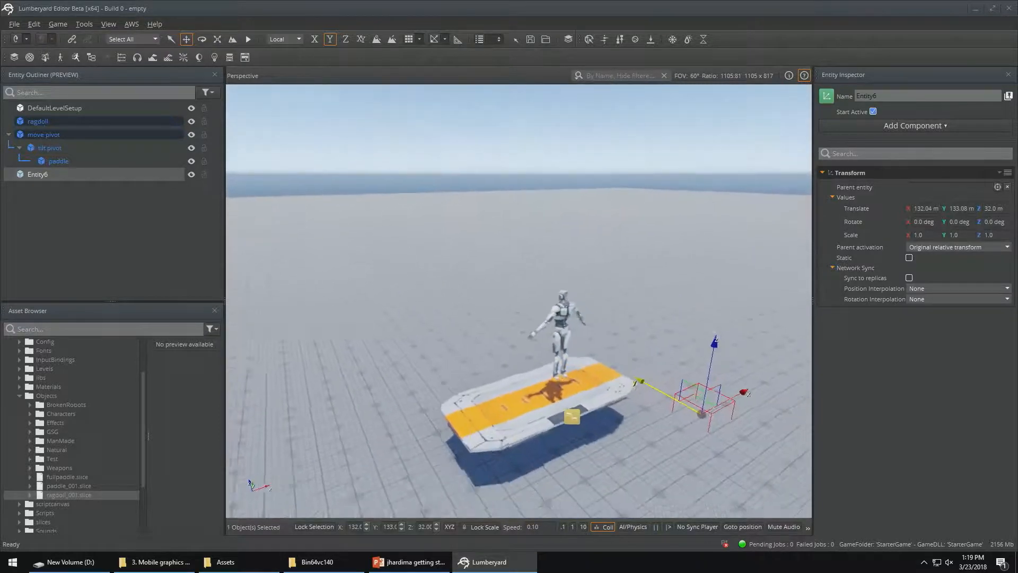
pyautogui.moveTo(738, 342); pyautogui.dragTo(714, 362, button='right')
pyautogui.moveTo(657, 328); pyautogui.dragTo(671, 233)
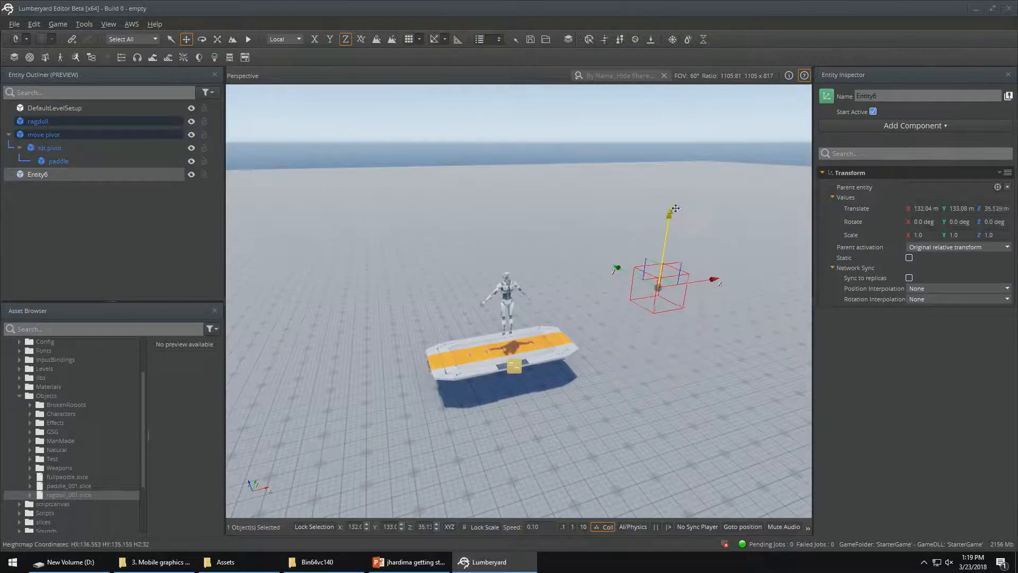
# Position the new entity above the ragdoll's head at about X 127.97, Y 134.2, Z 36.53 m
pyautogui.moveTo(712, 276); pyautogui.dragTo(552, 302)
pyautogui.moveTo(551, 301); pyautogui.dragTo(514, 293, button='right')
pyautogui.press('w')
pyautogui.press('a')
pyautogui.moveTo(513, 289); pyautogui.dragTo(435, 286)
pyautogui.moveTo(483, 224); pyautogui.dragTo(479, 106)
pyautogui.press('d')
pyautogui.moveTo(479, 106); pyautogui.dragTo(460, 106, button='right')
pyautogui.press('s')
pyautogui.moveTo(632, 268); pyautogui.dragTo(679, 269)
pyautogui.moveTo(610, 204); pyautogui.dragTo(611, 166)
pyautogui.press('a')
pyautogui.moveTo(611, 166); pyautogui.dragTo(811, 197, button='right')
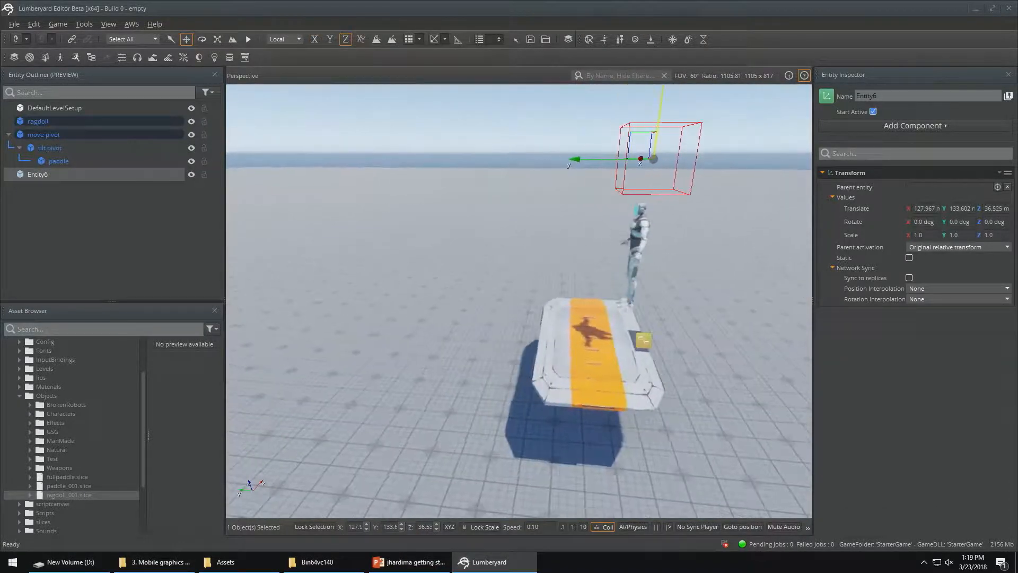
pyautogui.moveTo(574, 159); pyautogui.dragTo(541, 155)
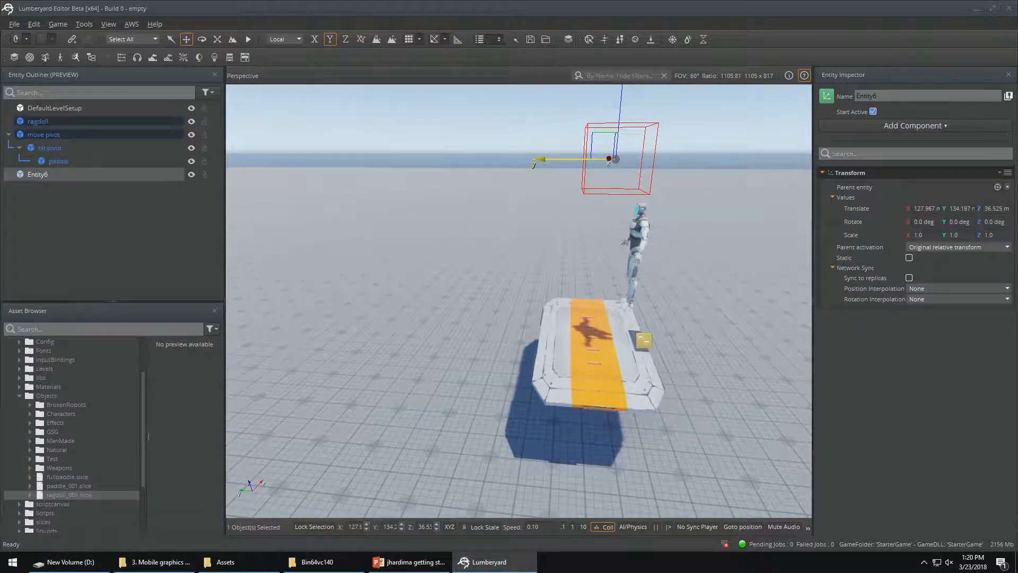
# Rename the new entity "spawner" and add a Spawner component to it
pyautogui.doubleClick(859, 97)
pyautogui.write('spawn')
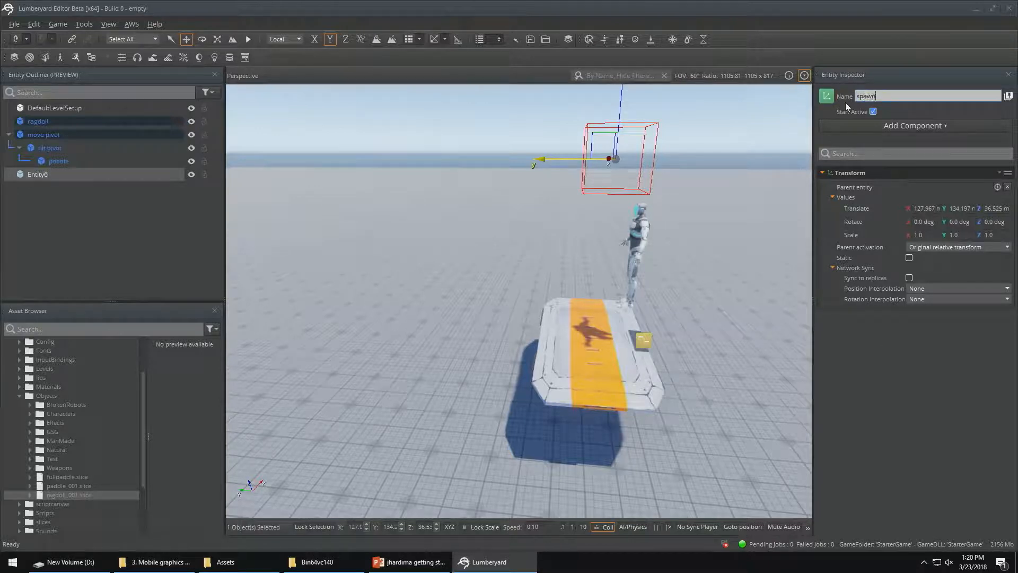
pyautogui.write('er')
pyautogui.press('Return')
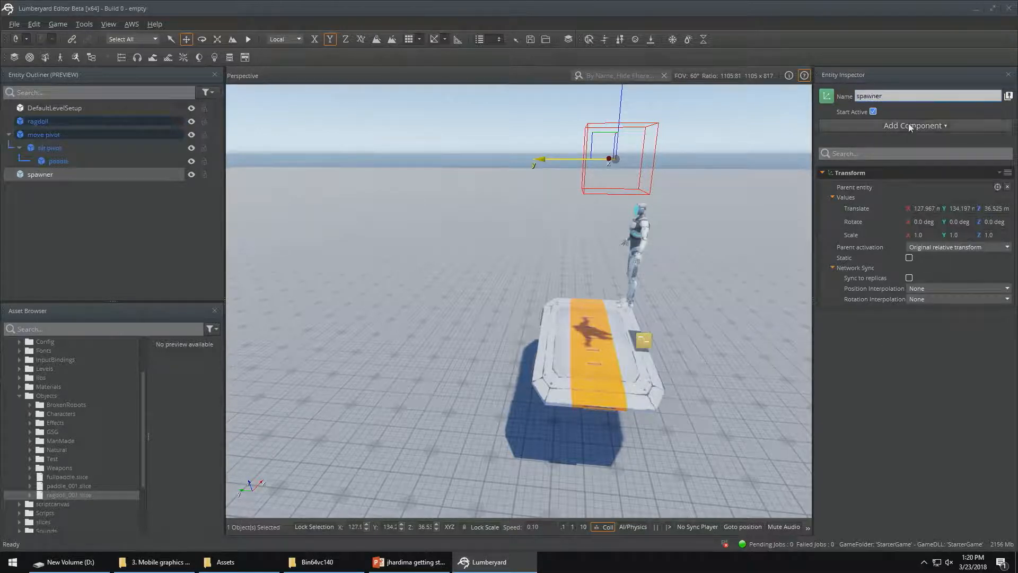
pyautogui.click(910, 127)
pyautogui.write('spaw')
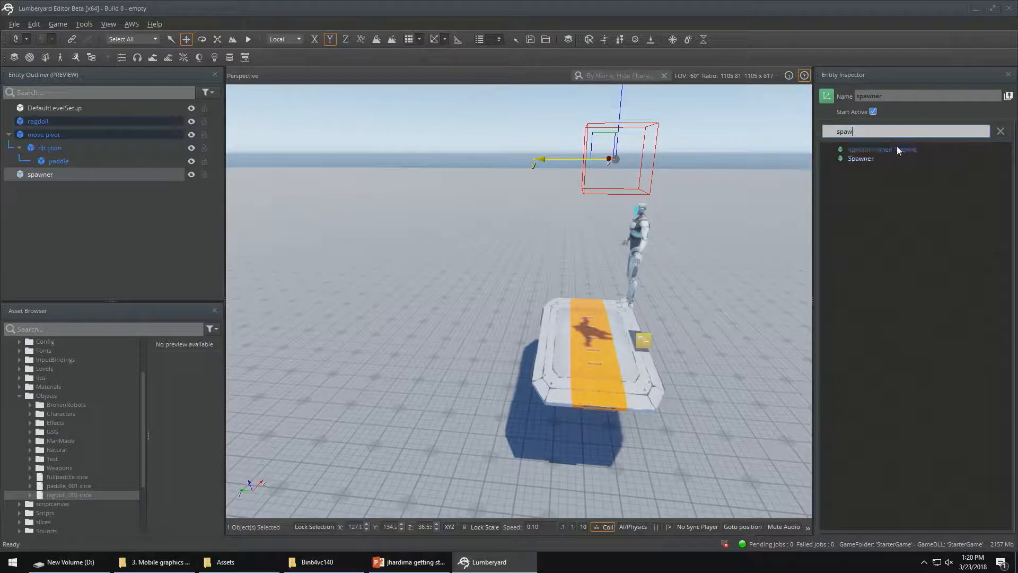
pyautogui.click(866, 157)
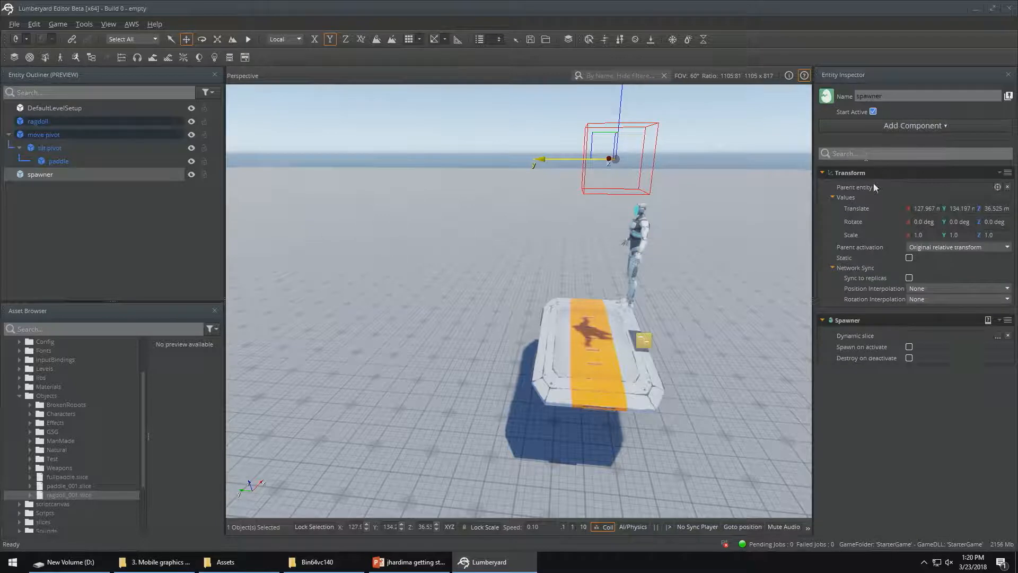
# Assign the ragdoll_001 dynamic slice from the Objects folder to the Spawner component and enable Spawn on activate
pyautogui.click(998, 336)
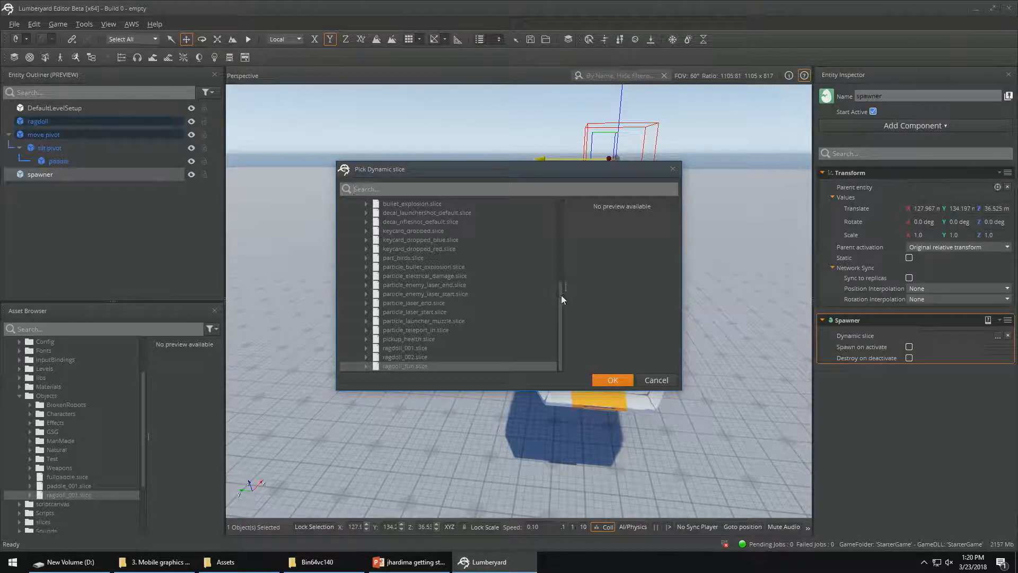
pyautogui.moveTo(563, 292); pyautogui.dragTo(559, 208)
pyautogui.click(355, 231)
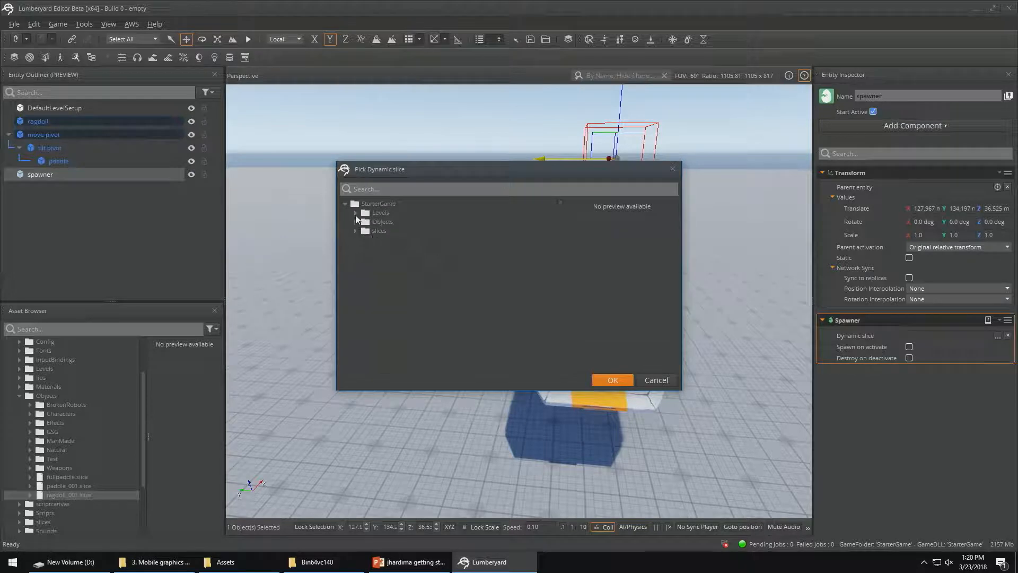
pyautogui.click(355, 222)
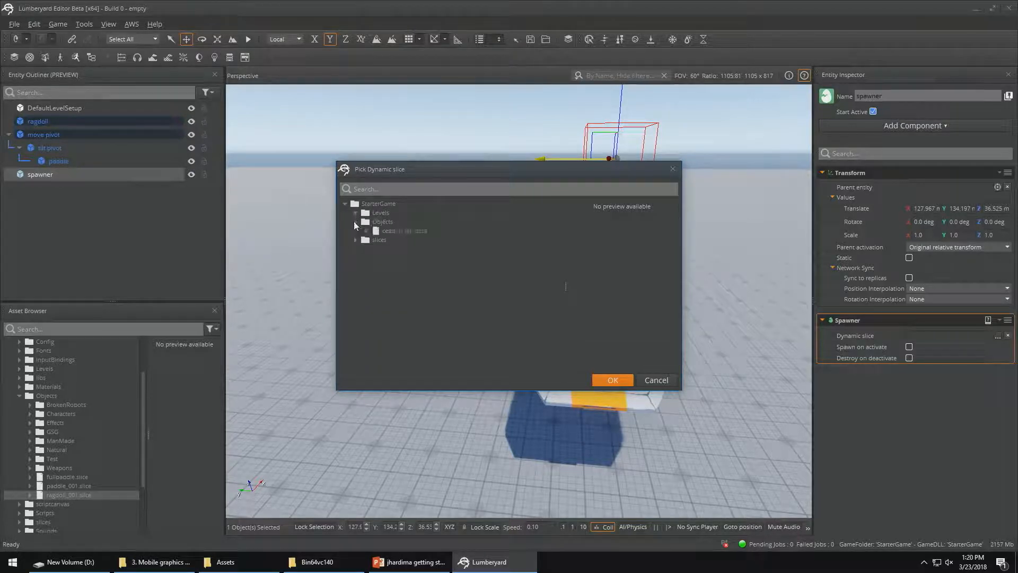
pyautogui.click(383, 231)
pyautogui.click(603, 380)
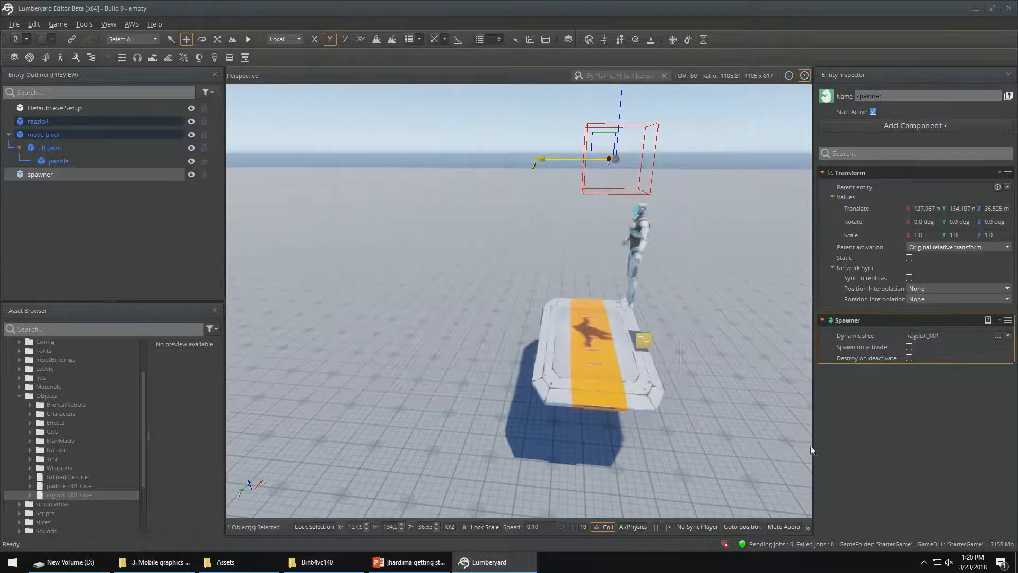
pyautogui.click(910, 347)
# Delete the placed ragdoll entity from the level and test the spawner in game mode
pyautogui.click(637, 250)
pyautogui.press('Delete')
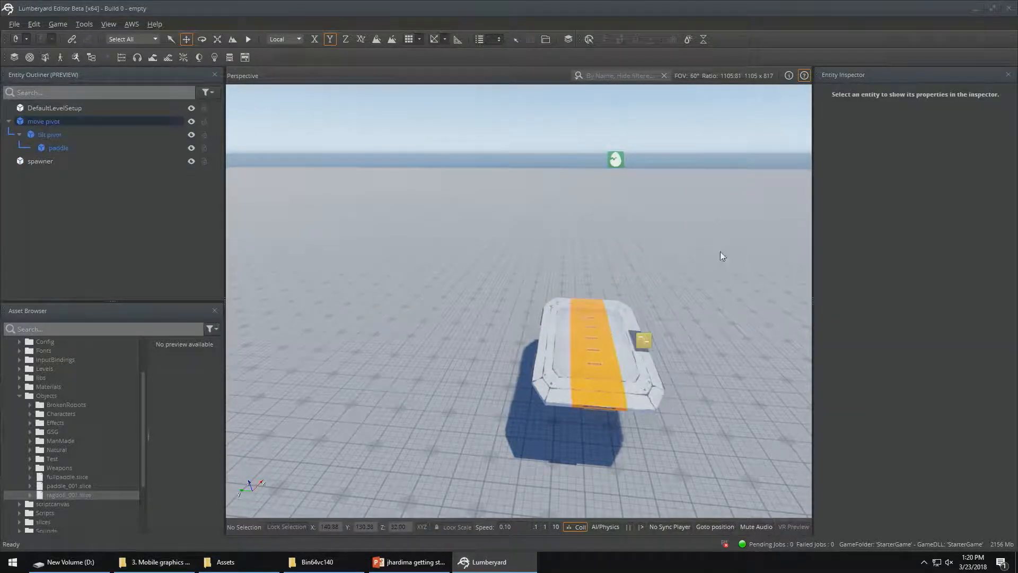
pyautogui.hotkey('ctrl', 'g')
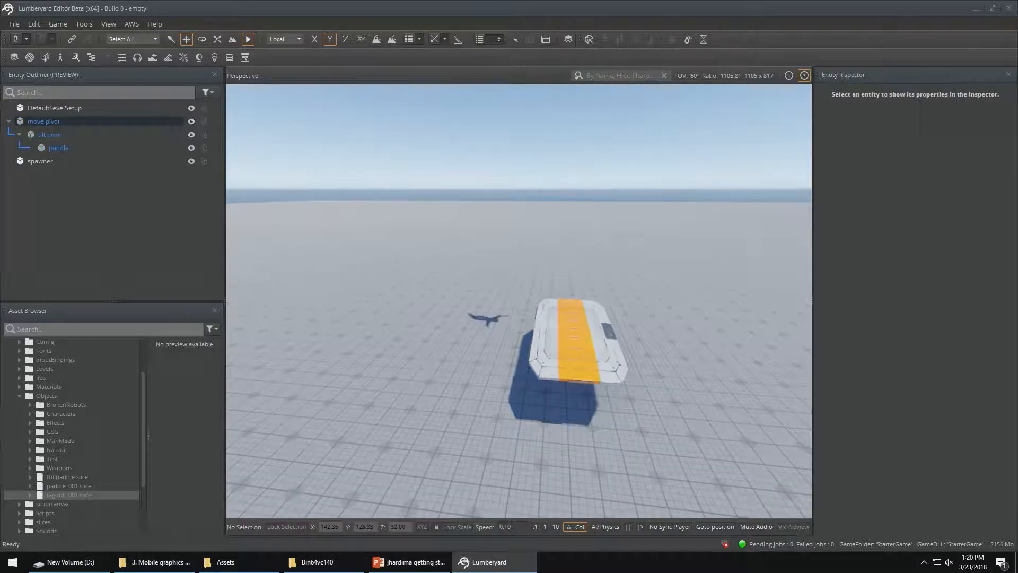
pyautogui.press('Escape')
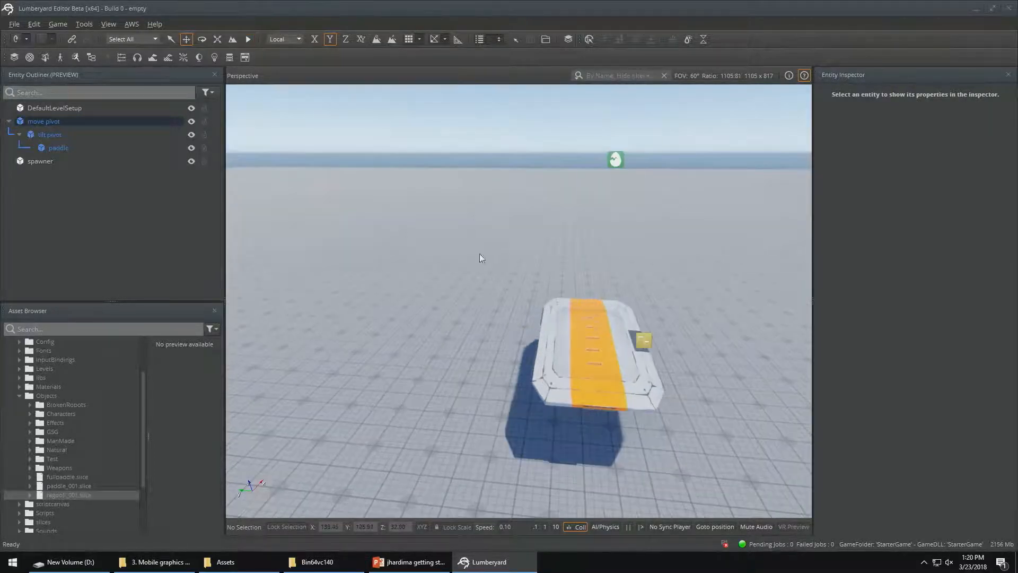
# Add a Random Timed Spawner component to the spawner entity, with a Box Shape as its required component
pyautogui.click(52, 162)
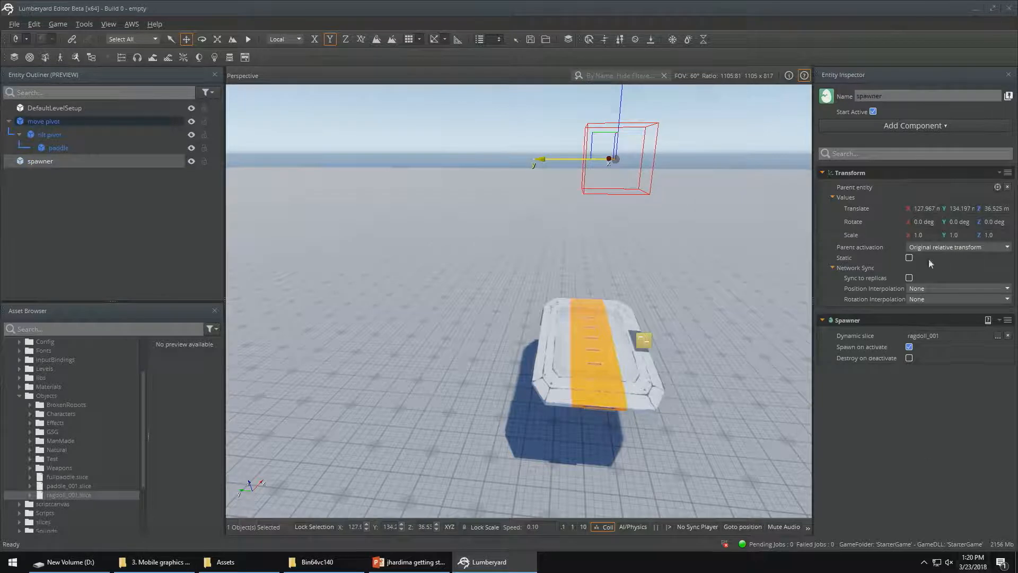
pyautogui.click(905, 124)
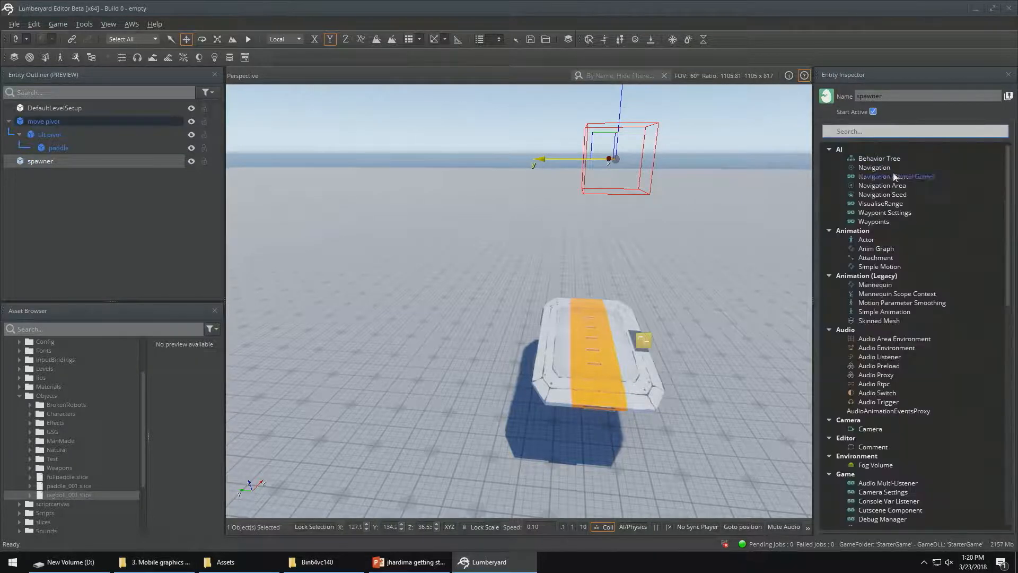
pyautogui.write('spaw')
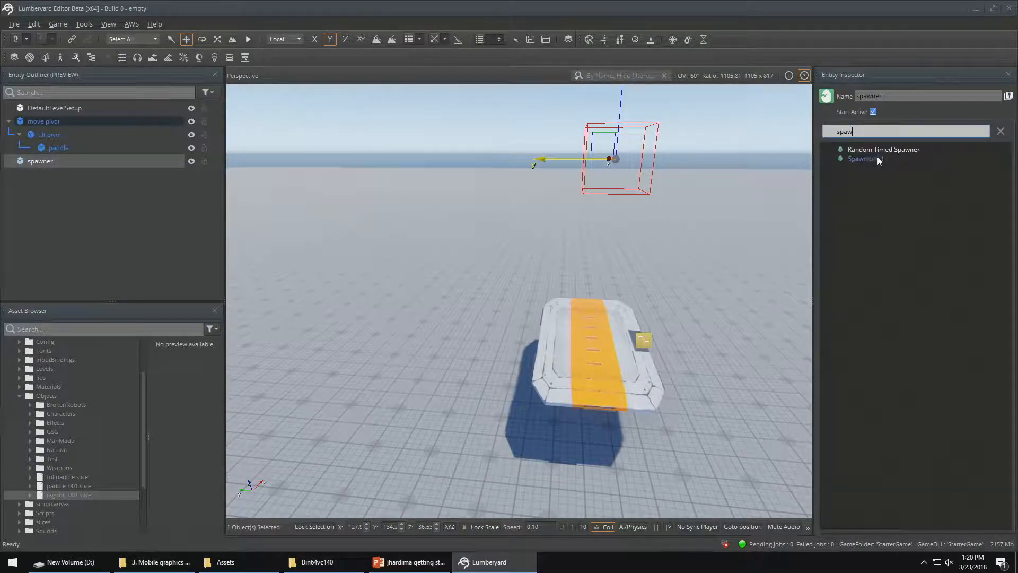
pyautogui.click(887, 150)
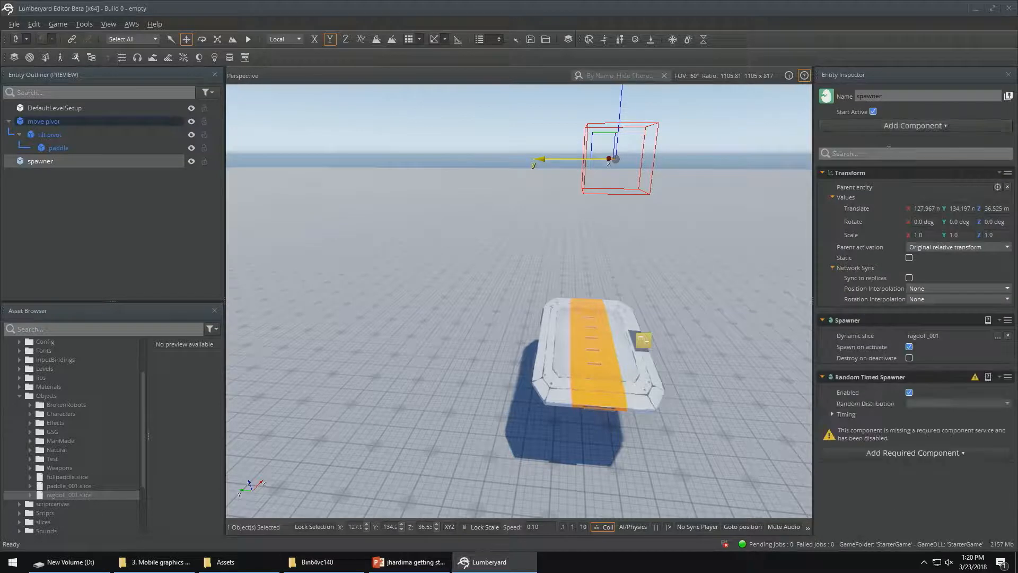
pyautogui.click(914, 454)
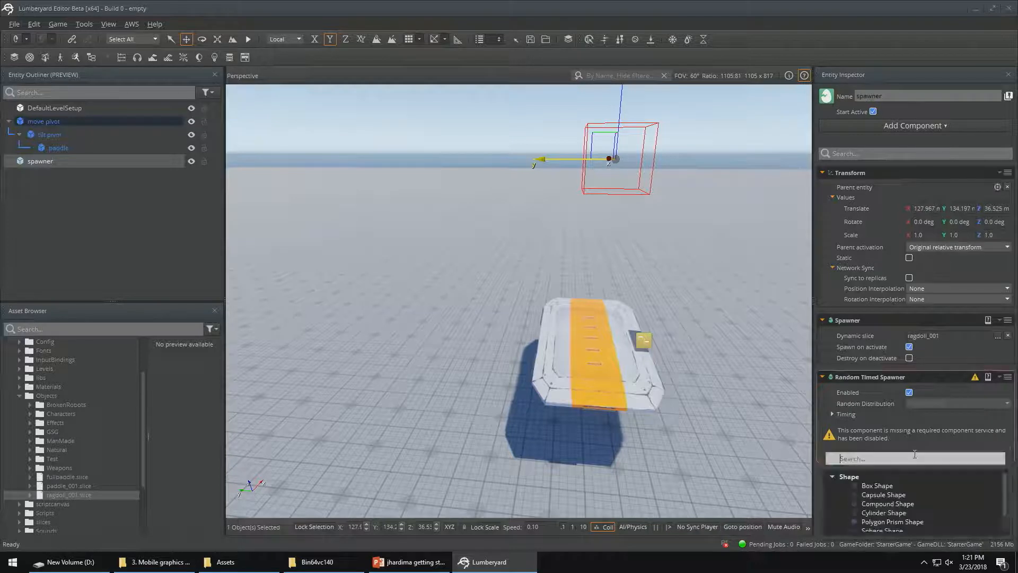
pyautogui.click(888, 485)
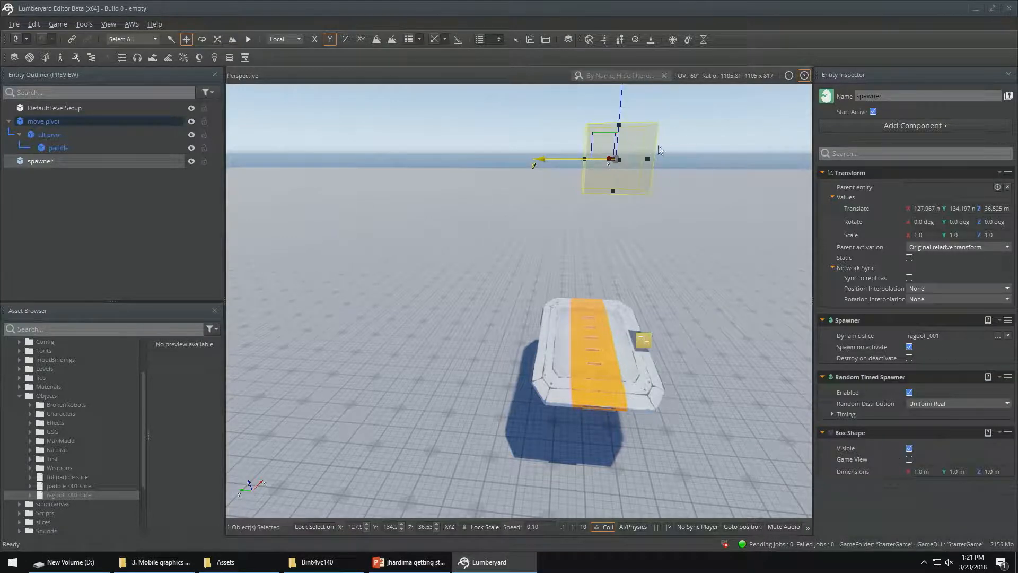
# Set the Box Shape's X, Y and Z dimensions to 0.1 m each
pyautogui.click(922, 472)
pyautogui.write('0.1')
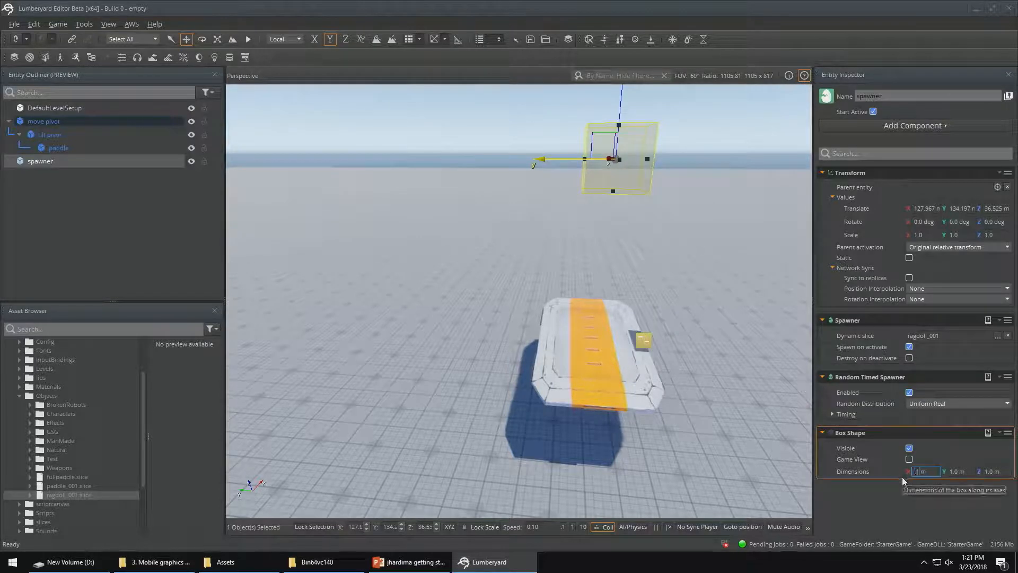
pyautogui.press('Tab')
pyautogui.write('0.1')
pyautogui.press('Tab')
pyautogui.write('.1')
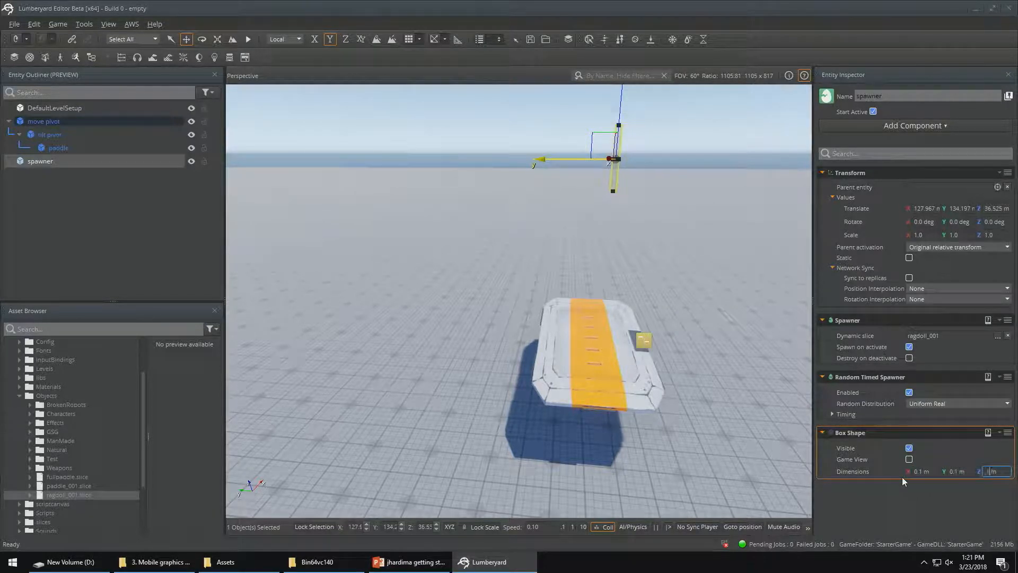
pyautogui.click(883, 495)
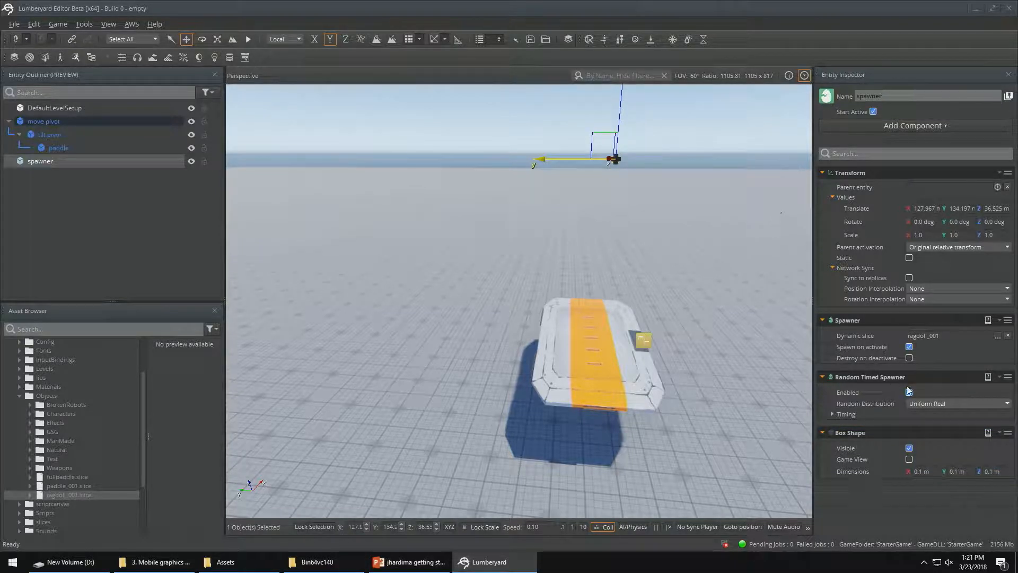
# Set the Random Timed Spawner's spawn delay to 2.0 and test the spawning in game mode
pyautogui.click(832, 413)
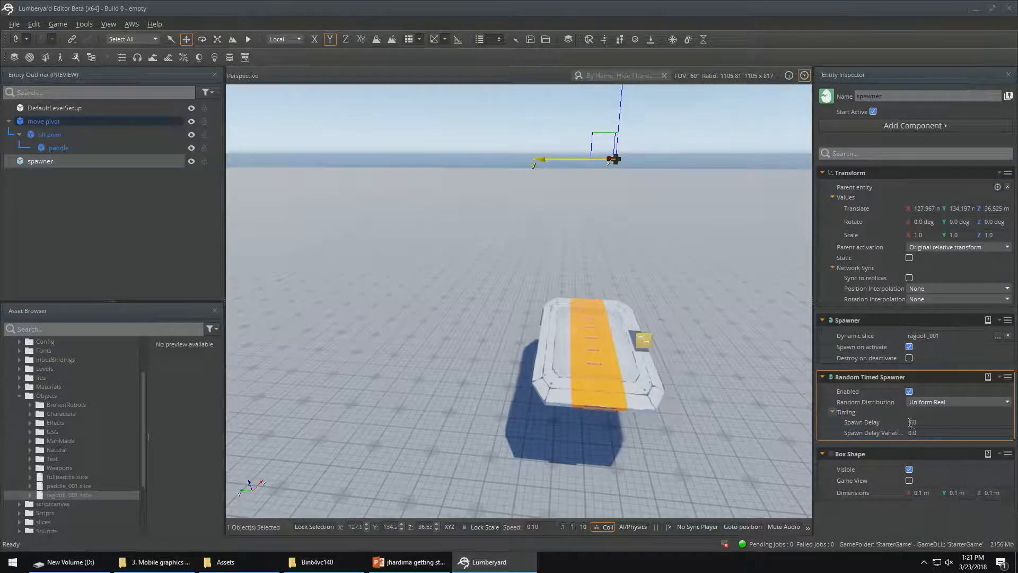
pyautogui.moveTo(911, 422); pyautogui.dragTo(924, 427)
pyautogui.write('2')
pyautogui.click(885, 466)
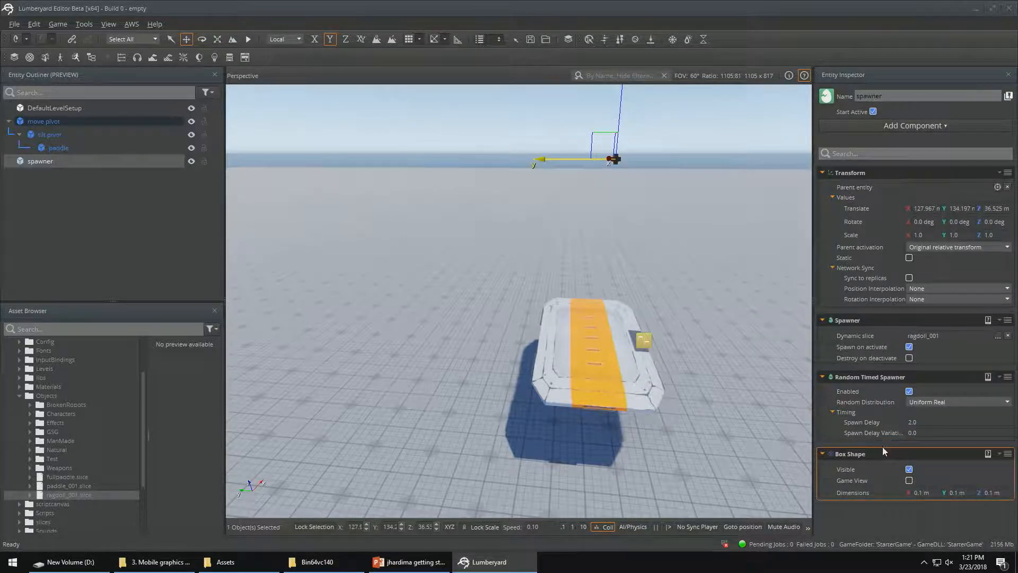
pyautogui.hotkey('ctrl', 'g')
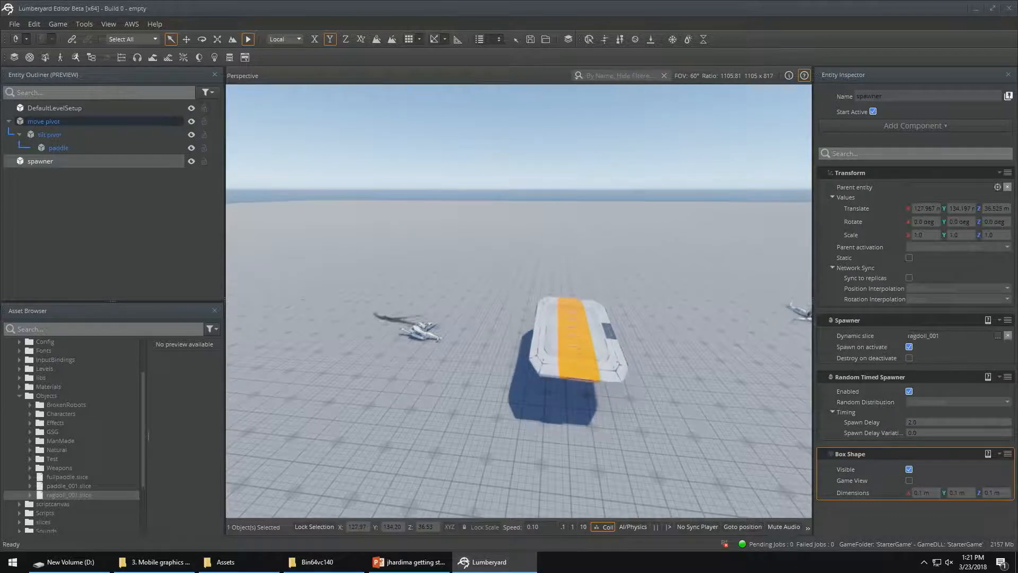
pyautogui.press('Escape')
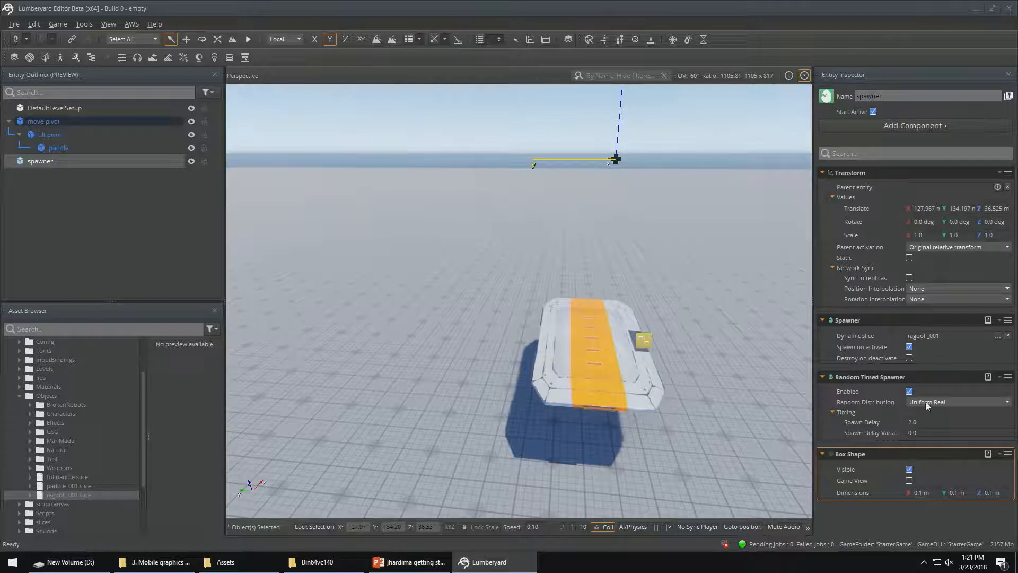
# Turn off Spawn on activate for the spawner and parent the spawner entity under move pivot
pyautogui.click(909, 347)
pyautogui.click(909, 347)
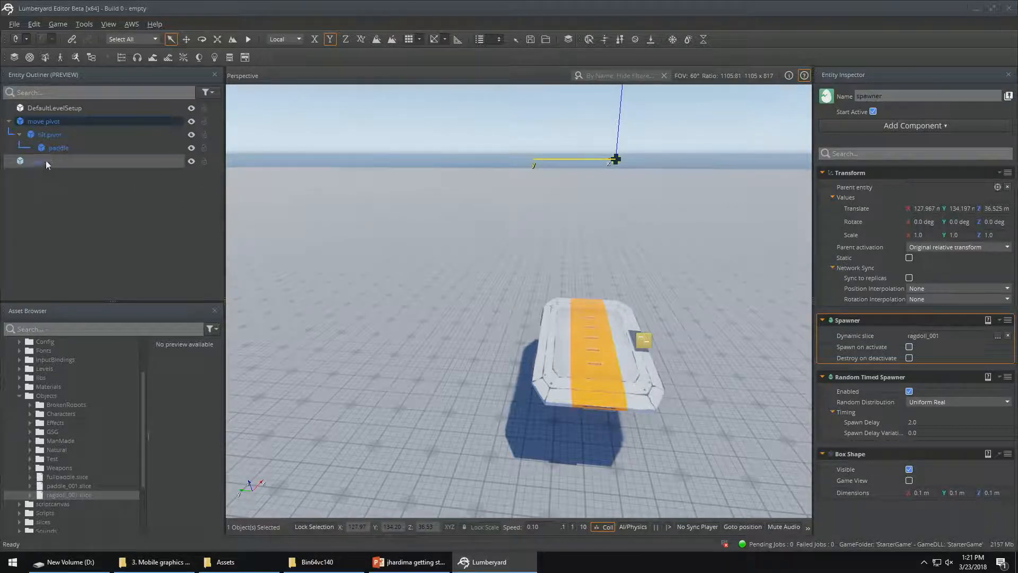
pyautogui.moveTo(40, 160); pyautogui.dragTo(68, 119)
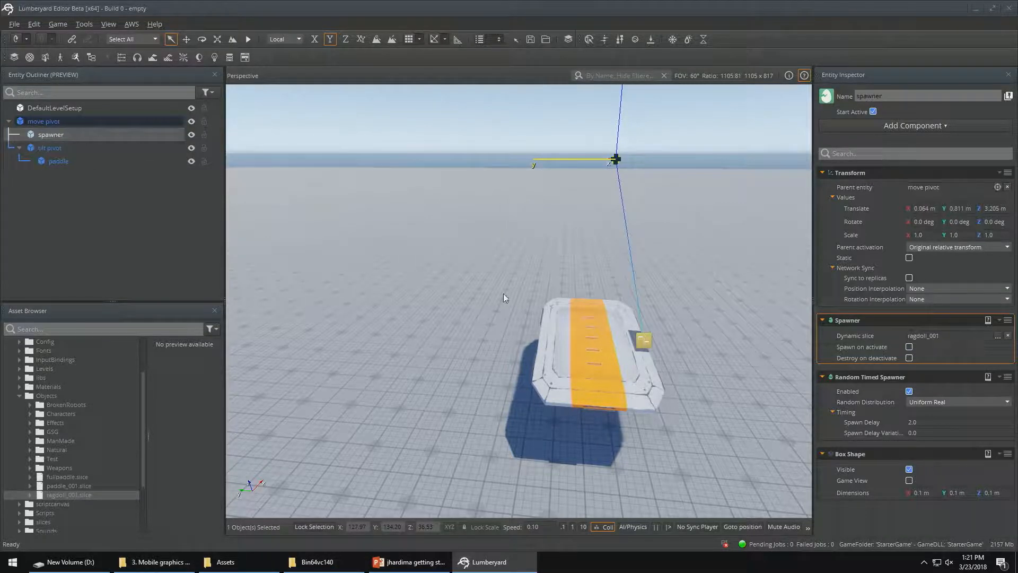
# Save move pivot's slice overrides to fullpaddle.slice, including the added spawner entity
pyautogui.press('d')
pyautogui.moveTo(475, 281); pyautogui.dragTo(318, 276, button='right')
pyautogui.moveTo(507, 253)
pyautogui.mouseDown(button='right')
pyautogui.moveTo(525, 259)
pyautogui.moveTo(499, 245)
pyautogui.mouseUp(button='right')
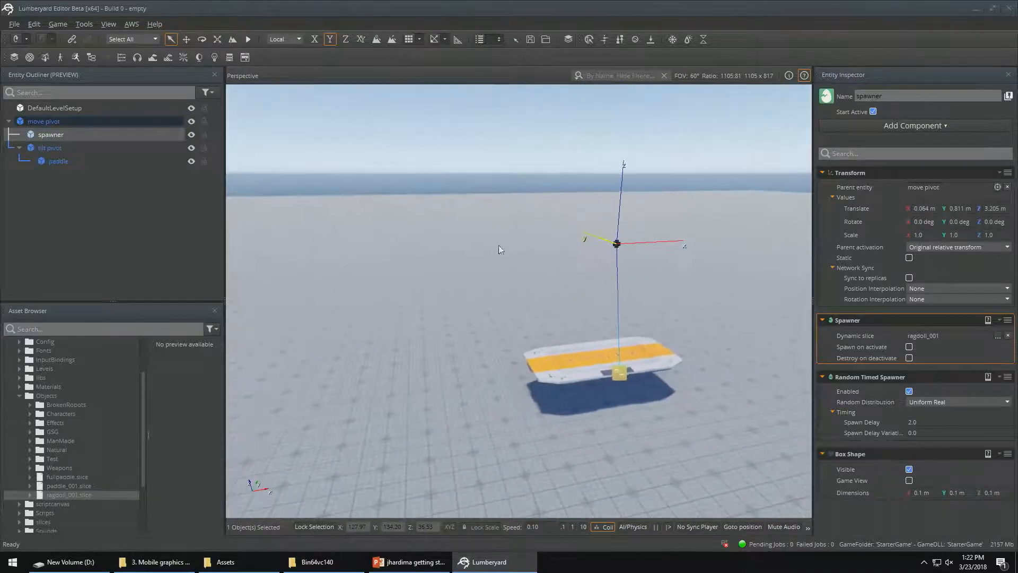
pyautogui.rightClick(54, 123)
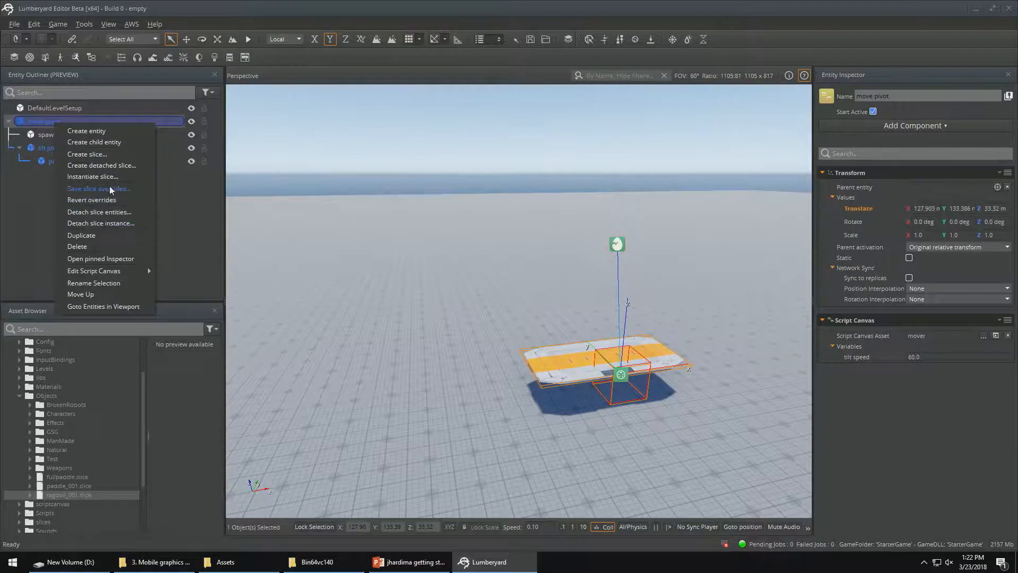
pyautogui.click(101, 188)
pyautogui.click(364, 219)
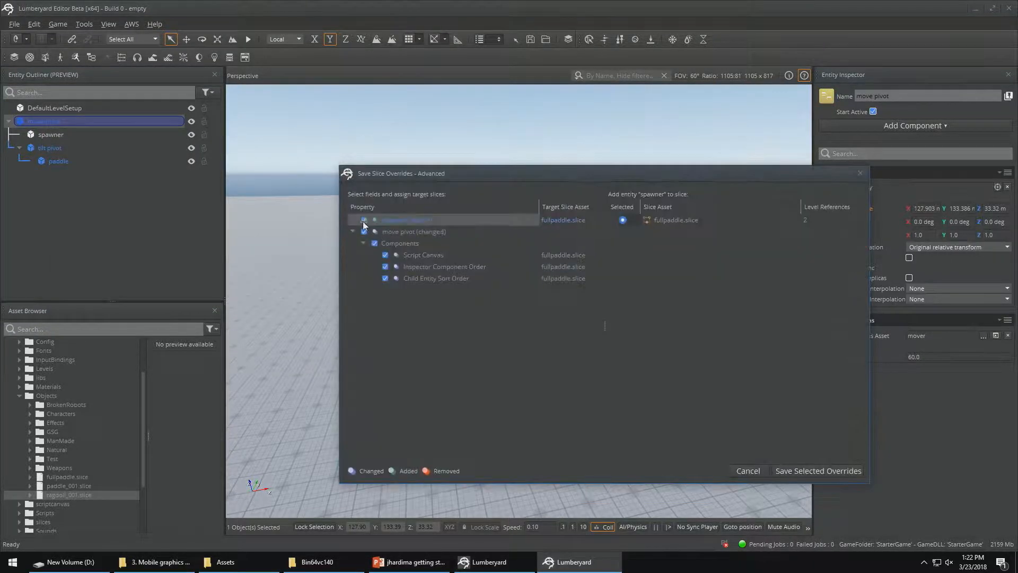
pyautogui.click(793, 469)
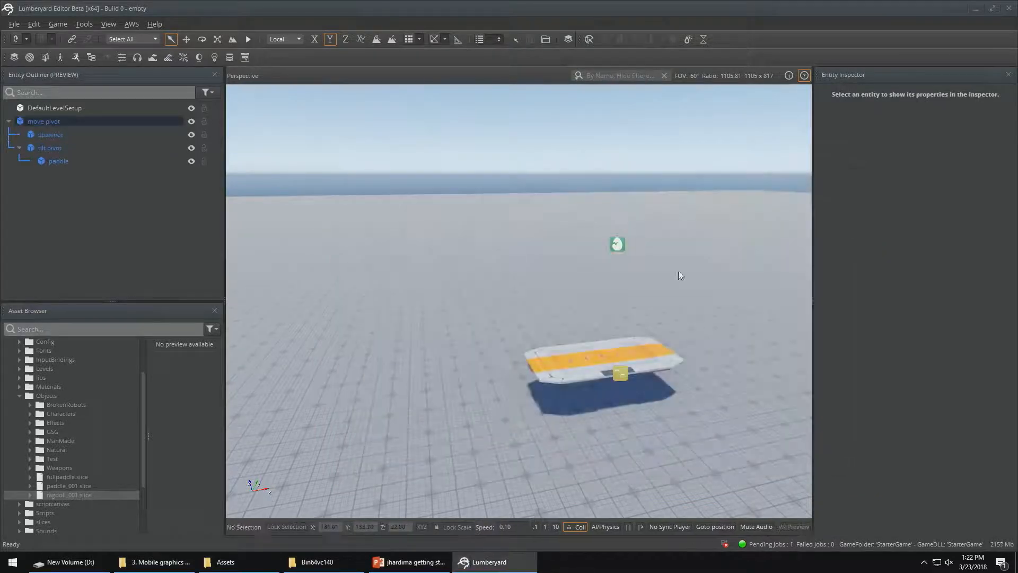
# Place an instance of paddle_001.slice in the level beside the existing paddle and rotate it 90 degrees about Z
pyautogui.moveTo(550, 225); pyautogui.dragTo(612, 203, button='right')
pyautogui.press('a')
pyautogui.press('d')
pyautogui.moveTo(373, 387); pyautogui.dragTo(349, 391, button='right')
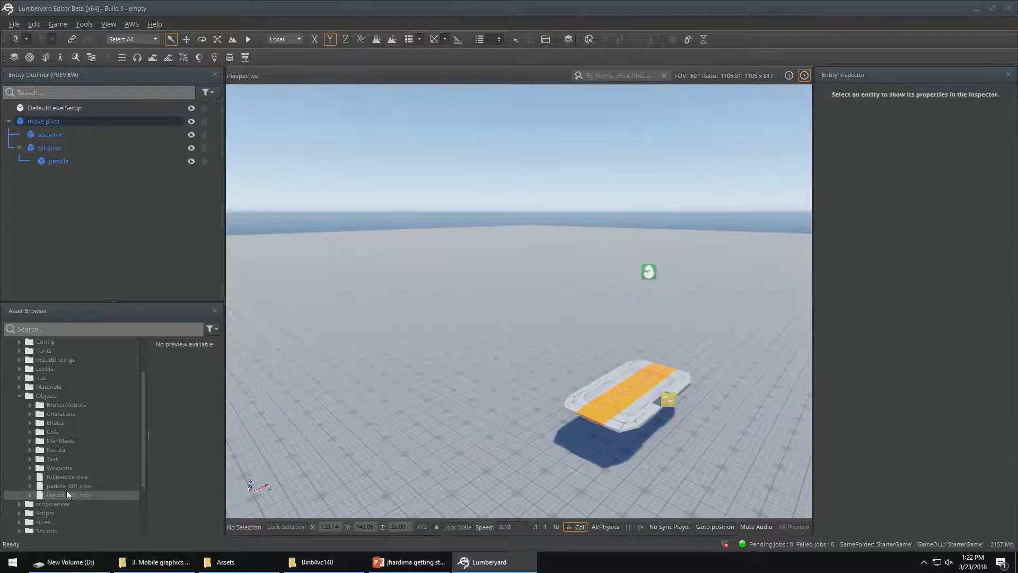
pyautogui.click(52, 486)
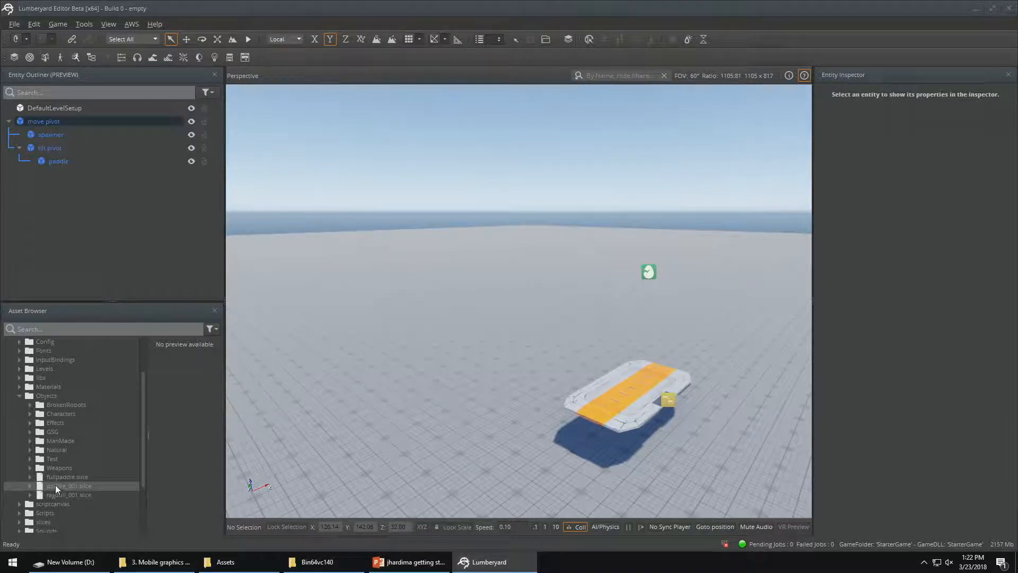
pyautogui.moveTo(55, 485); pyautogui.dragTo(493, 345)
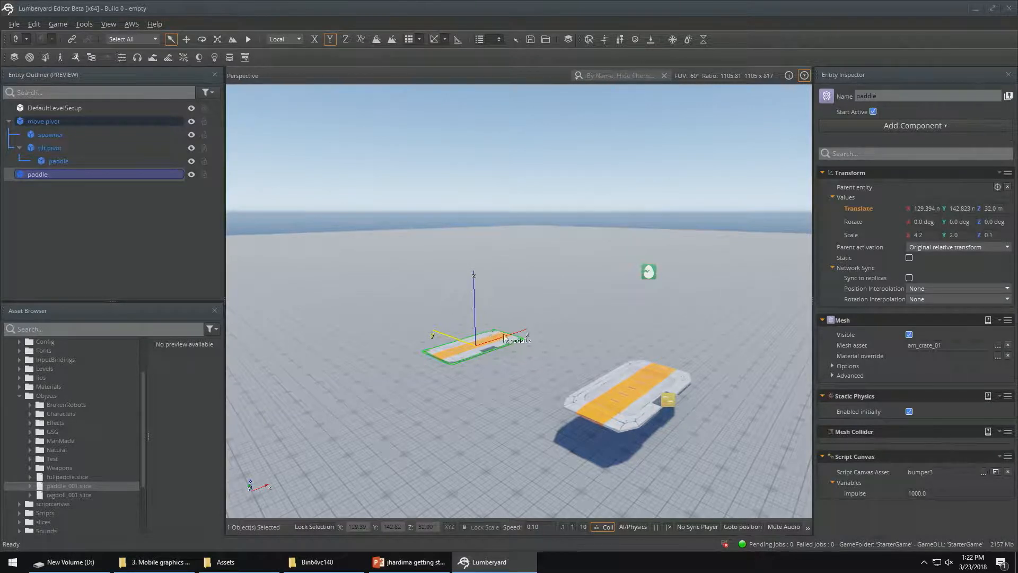
pyautogui.press('3')
pyautogui.moveTo(563, 344); pyautogui.dragTo(513, 398)
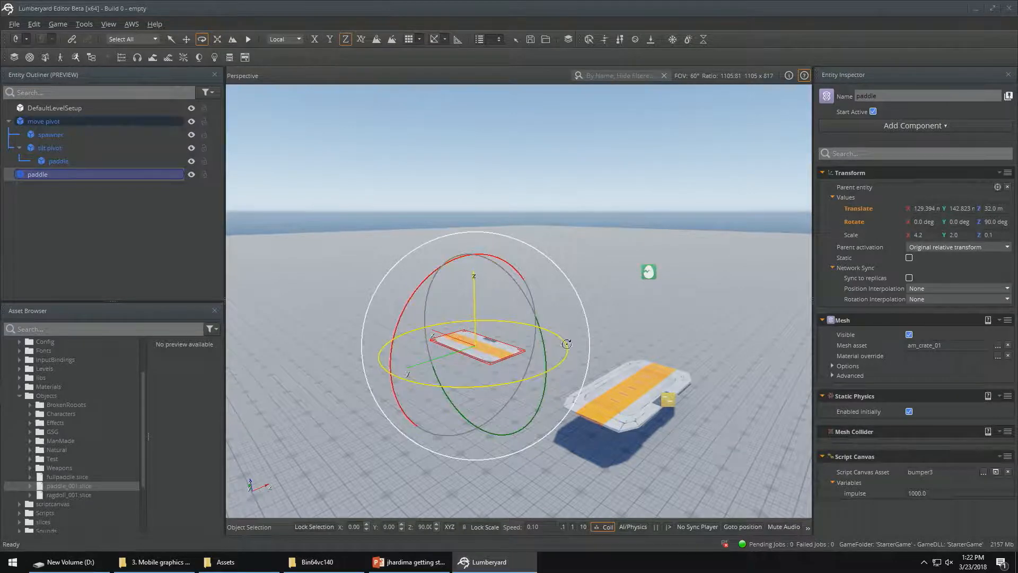
# Scale the newly placed paddle to 40 in X and 20 in Y
pyautogui.press('2')
pyautogui.press('3')
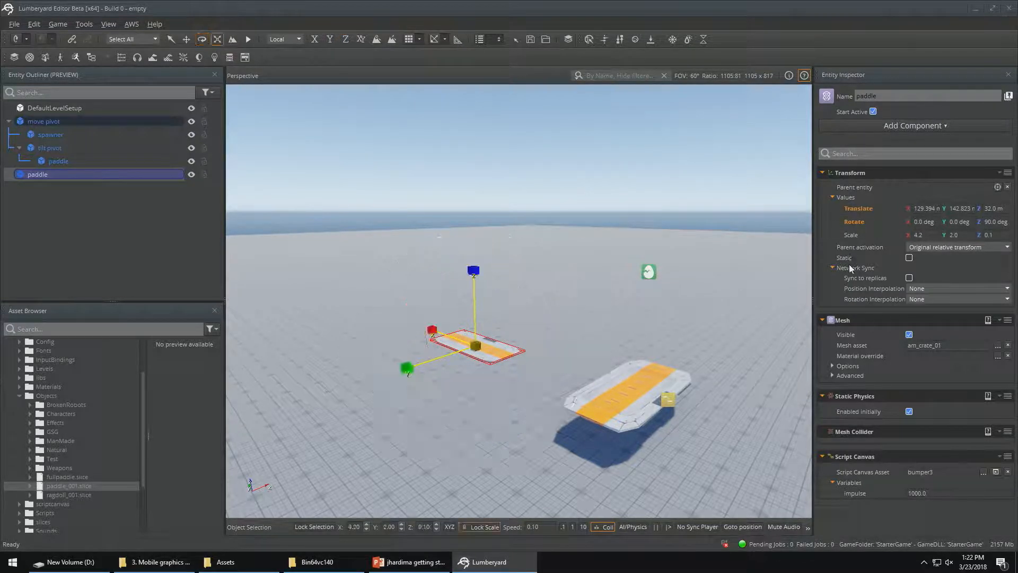
pyautogui.click(933, 235)
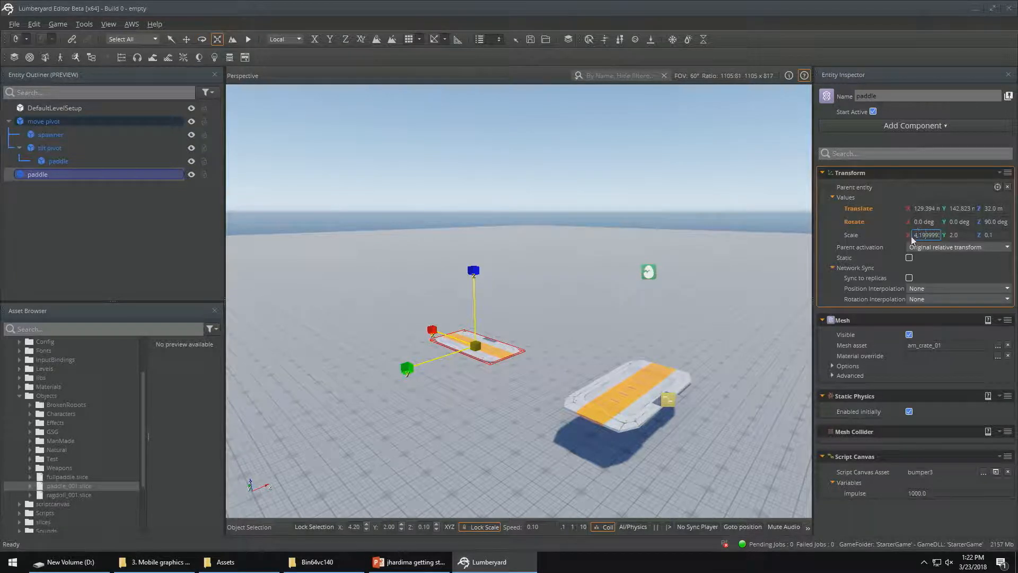
pyautogui.hotkey('ctrl', 'a')
pyautogui.write('40')
pyautogui.press('Return')
pyautogui.moveTo(736, 268)
pyautogui.mouseDown(button='right')
pyautogui.moveTo(830, 284)
pyautogui.moveTo(730, 263)
pyautogui.moveTo(738, 267)
pyautogui.mouseUp(button='right')
pyautogui.click(967, 235)
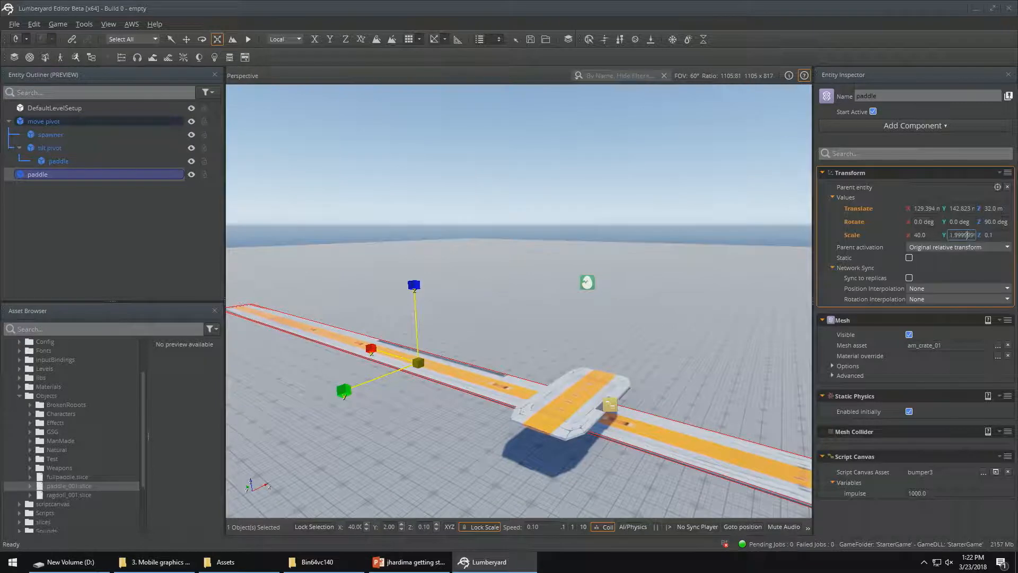
pyautogui.moveTo(967, 235); pyautogui.dragTo(1001, 239)
pyautogui.write('20')
pyautogui.press('Return')
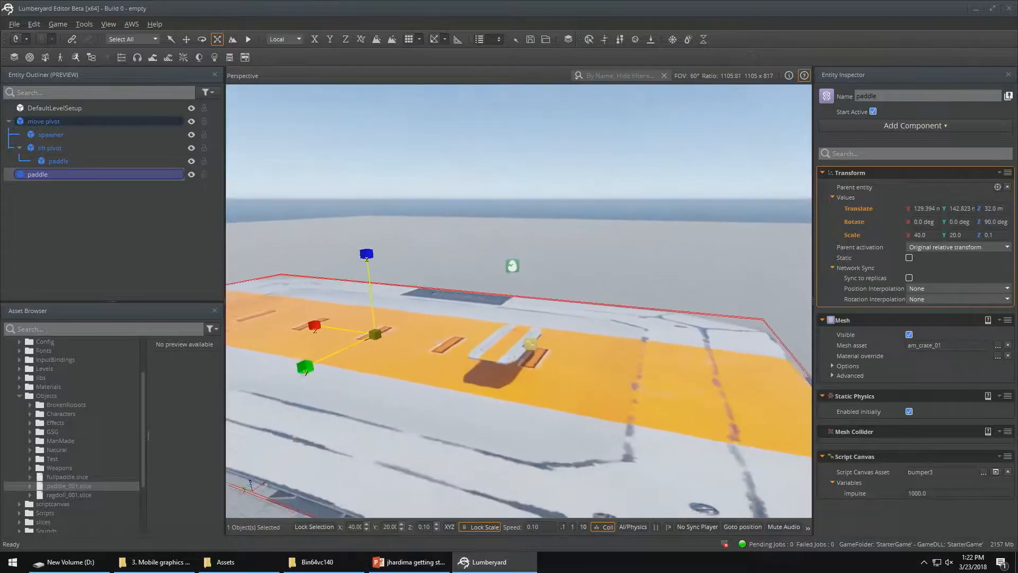
# Move the move pivot entity along Y to the near end of the enlarged paddle, at about Y 122 m
pyautogui.moveTo(502, 267); pyautogui.dragTo(498, 278, button='right')
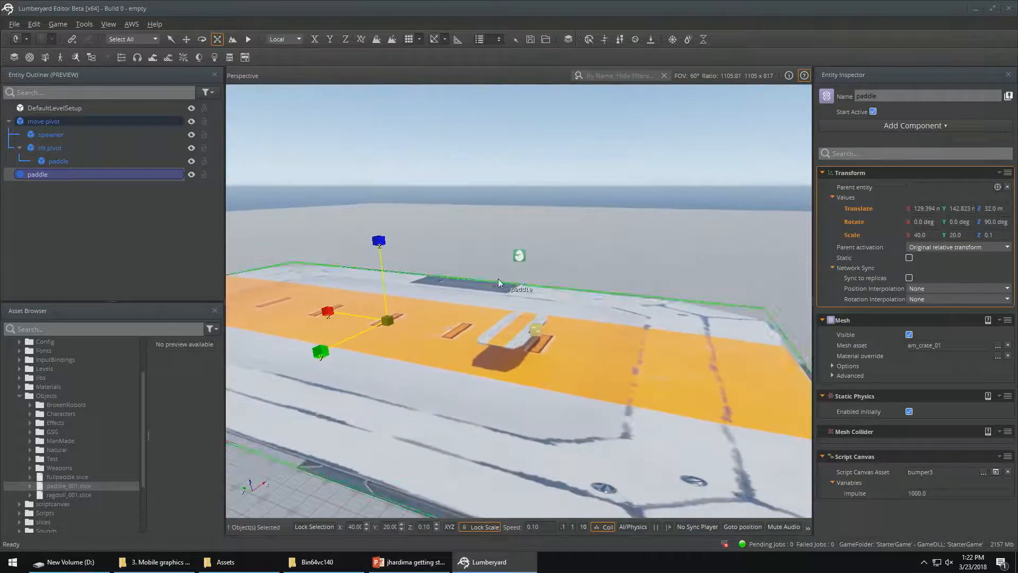
pyautogui.click(45, 121)
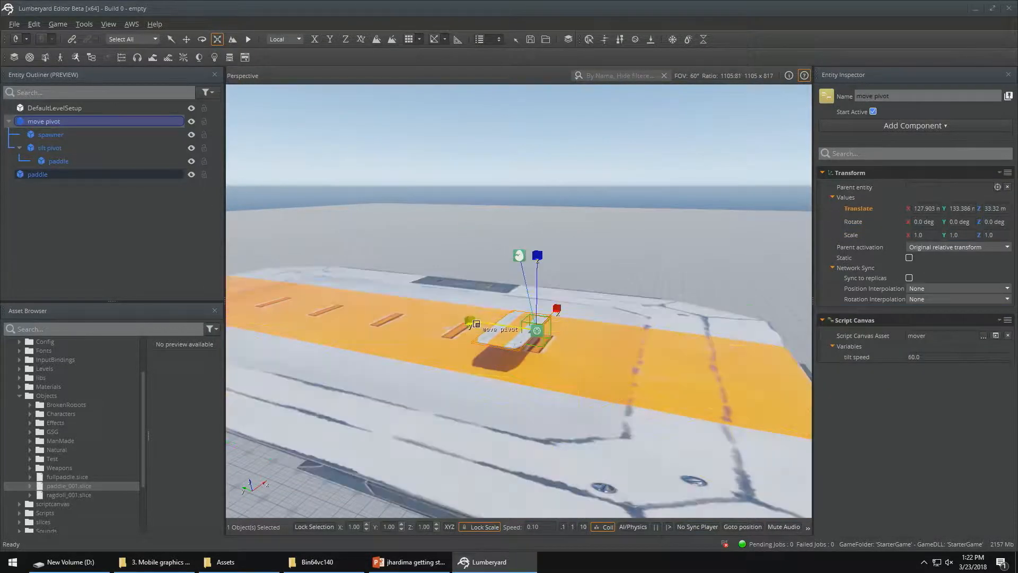
pyautogui.press('1')
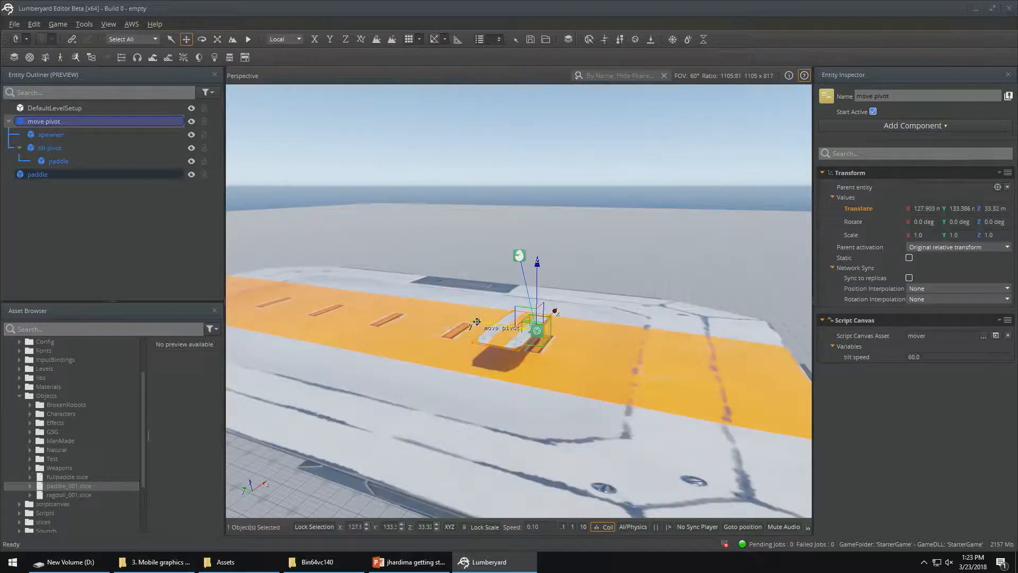
pyautogui.moveTo(476, 322); pyautogui.dragTo(726, 349)
pyautogui.moveTo(676, 256)
pyautogui.mouseDown(button='right')
pyautogui.moveTo(711, 262)
pyautogui.moveTo(677, 251)
pyautogui.mouseUp(button='right')
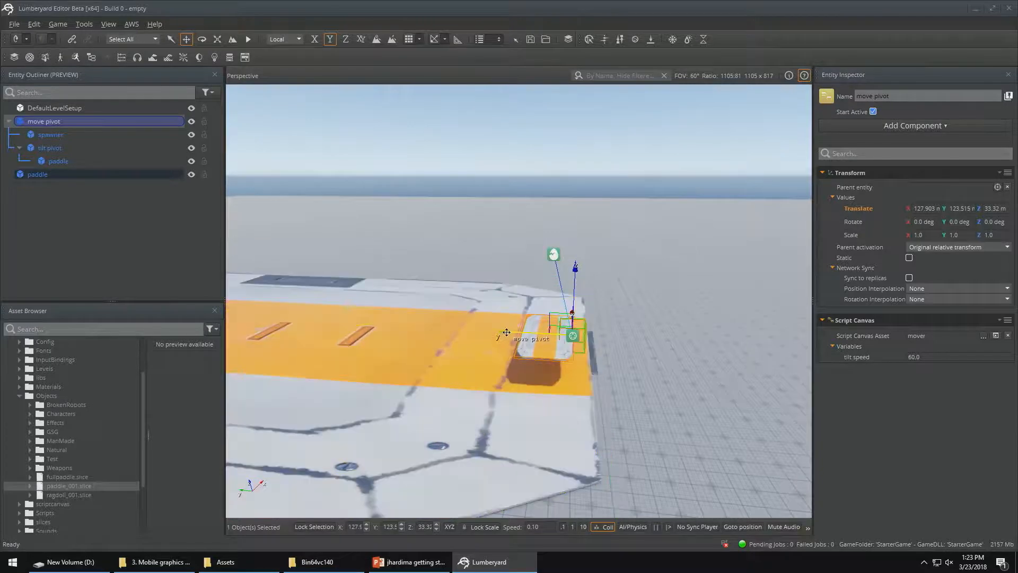
pyautogui.moveTo(506, 332); pyautogui.dragTo(543, 338)
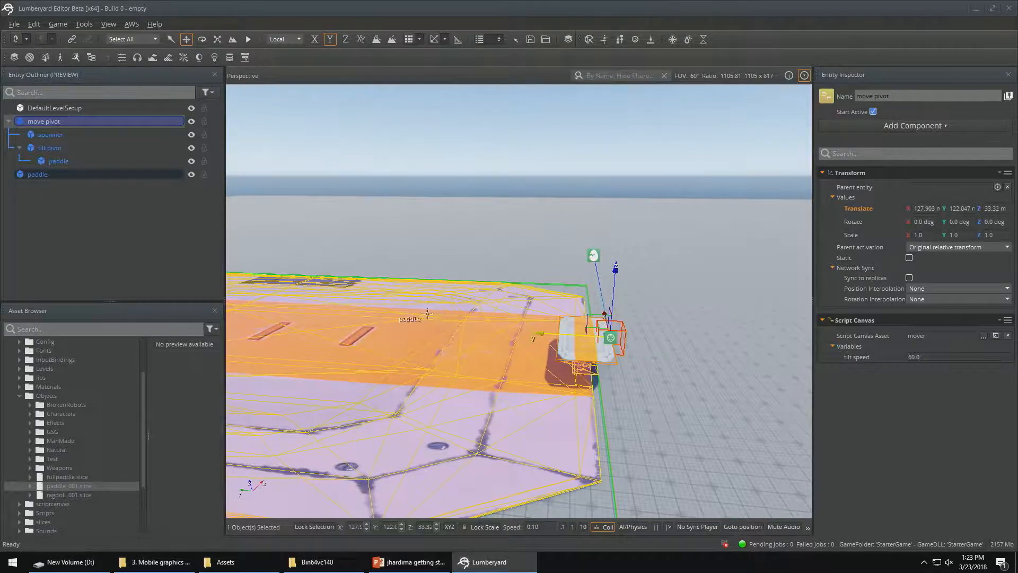
# Test the input-driven paddle and falling ragdolls above the enlarged platform in game mode
pyautogui.moveTo(393, 313); pyautogui.dragTo(265, 281, button='right')
pyautogui.press('s')
pyautogui.moveTo(720, 233); pyautogui.dragTo(720, 292, button='right')
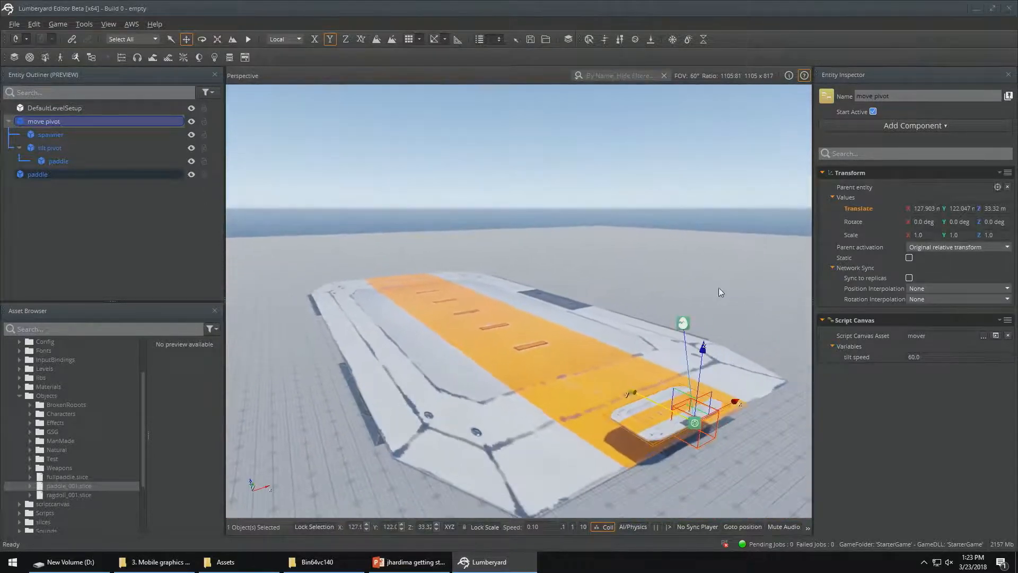
pyautogui.hotkey('ctrl', 'g')
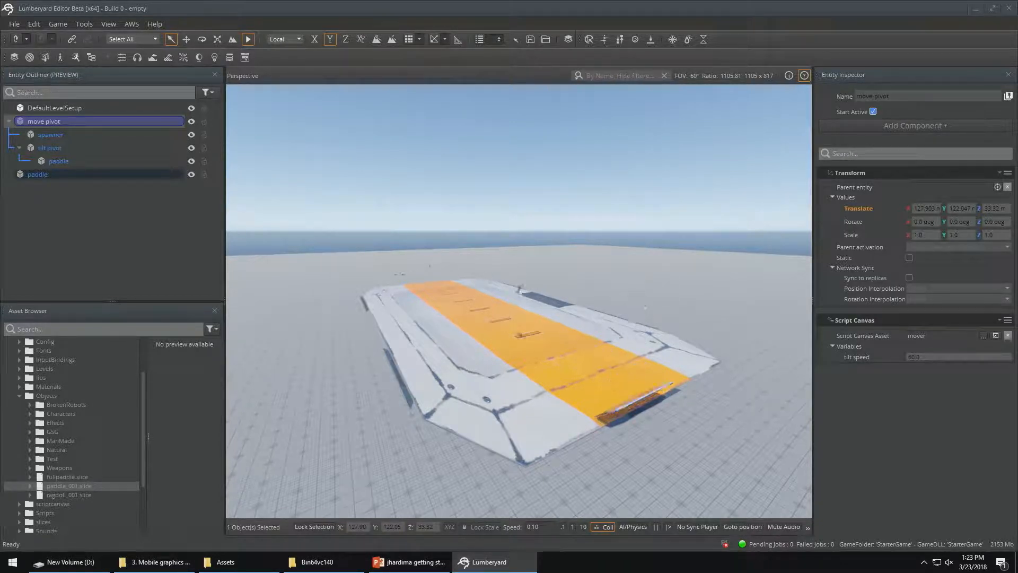
pyautogui.press('Escape')
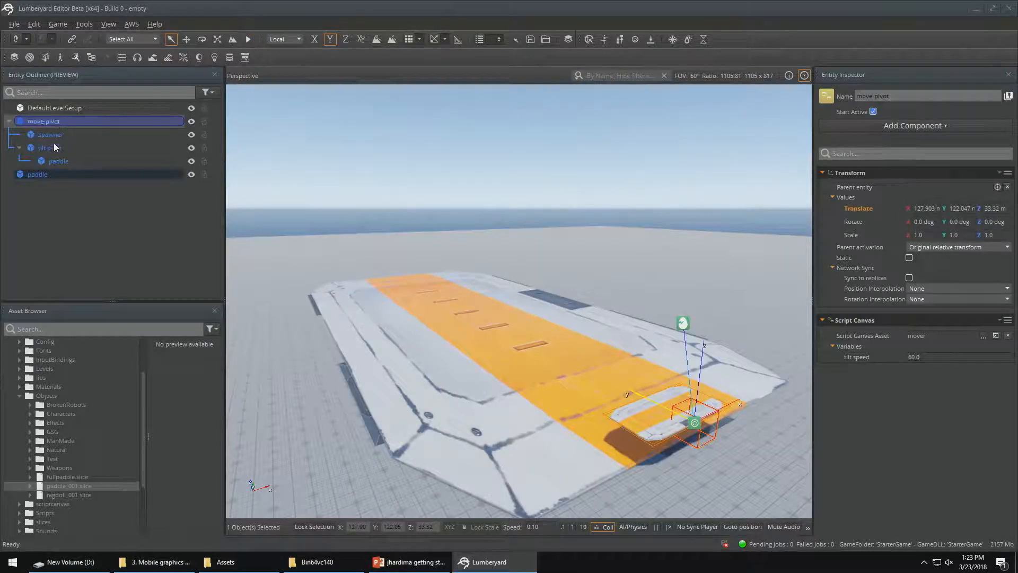
# Set the bumper3 script's impulse variable to 500 on the paddle under tilt pivot and test it in game mode
pyautogui.click(55, 159)
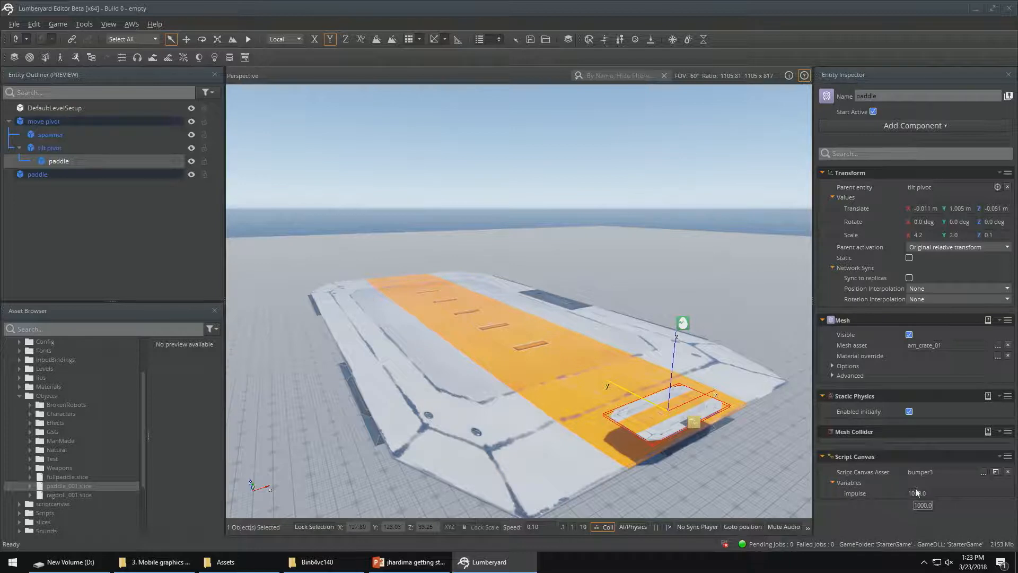
pyautogui.moveTo(928, 494); pyautogui.dragTo(899, 495)
pyautogui.write('500')
pyautogui.click(892, 506)
pyautogui.hotkey('ctrl', 'g')
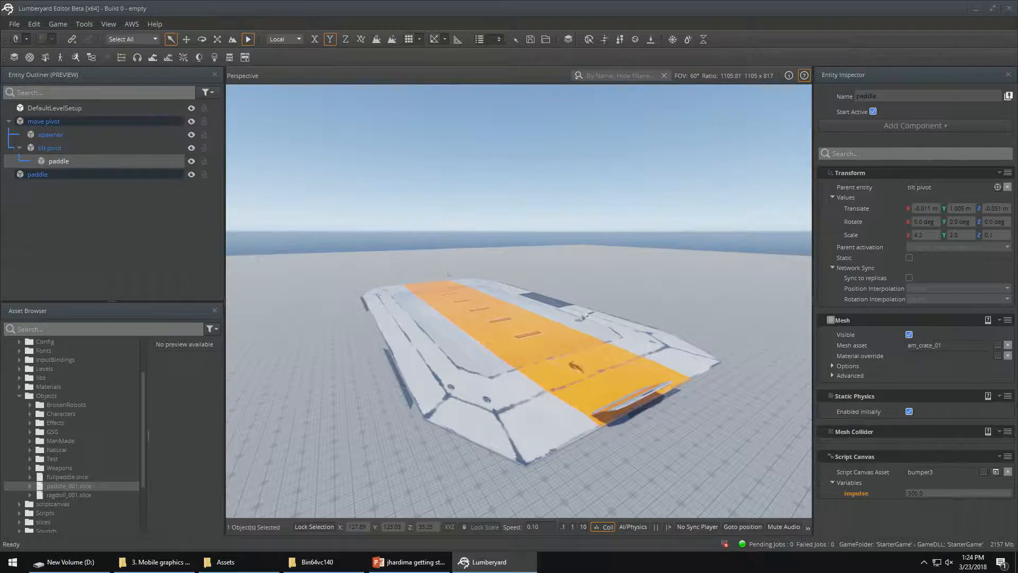
pyautogui.press('Escape')
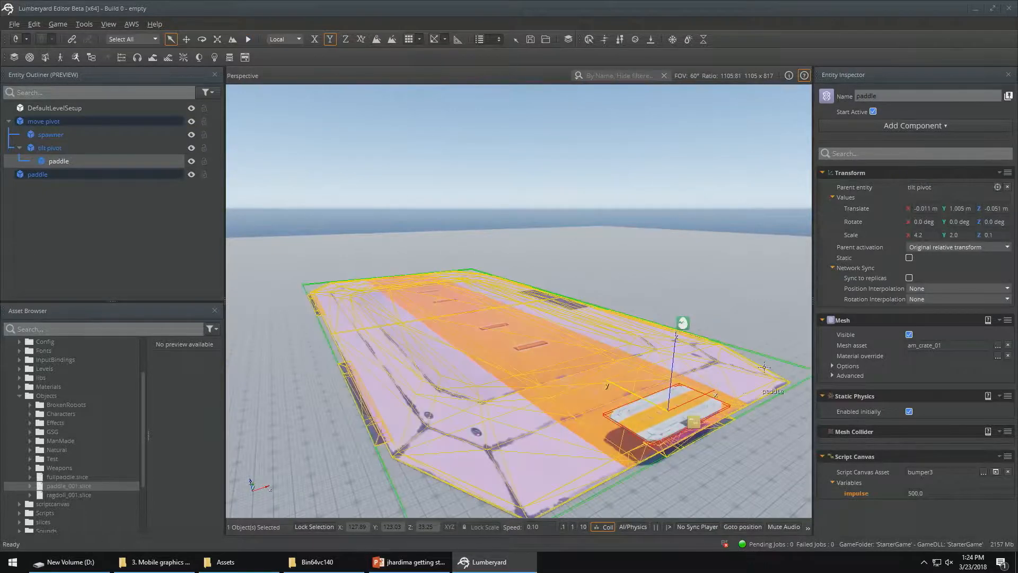
# Duplicate the move pivot hierarchy and place the copy at the opposite end of the platform, at about Y 160 m
pyautogui.moveTo(690, 340); pyautogui.dragTo(774, 360, button='right')
pyautogui.moveTo(735, 249); pyautogui.dragTo(743, 258, button='right')
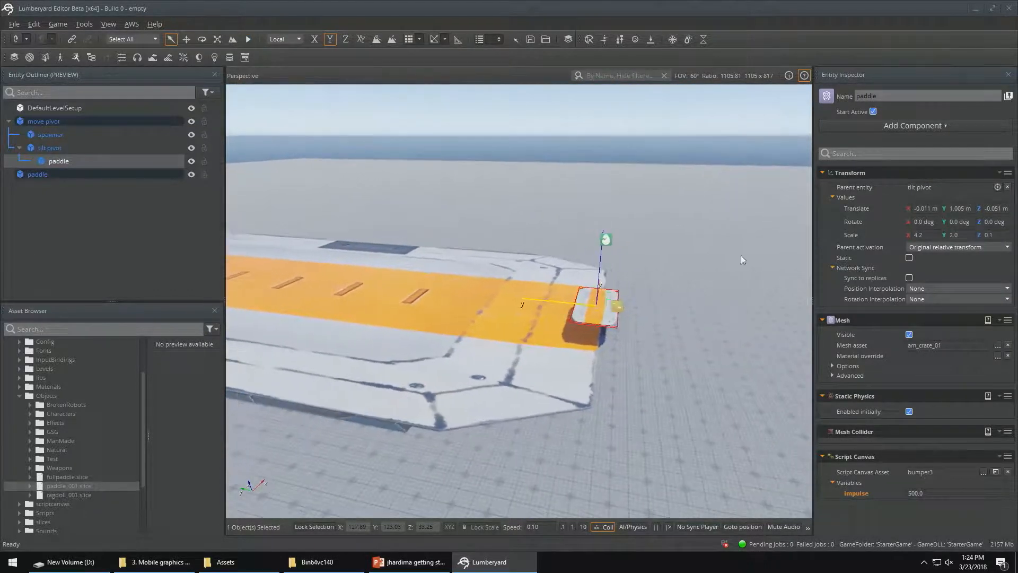
pyautogui.click(50, 122)
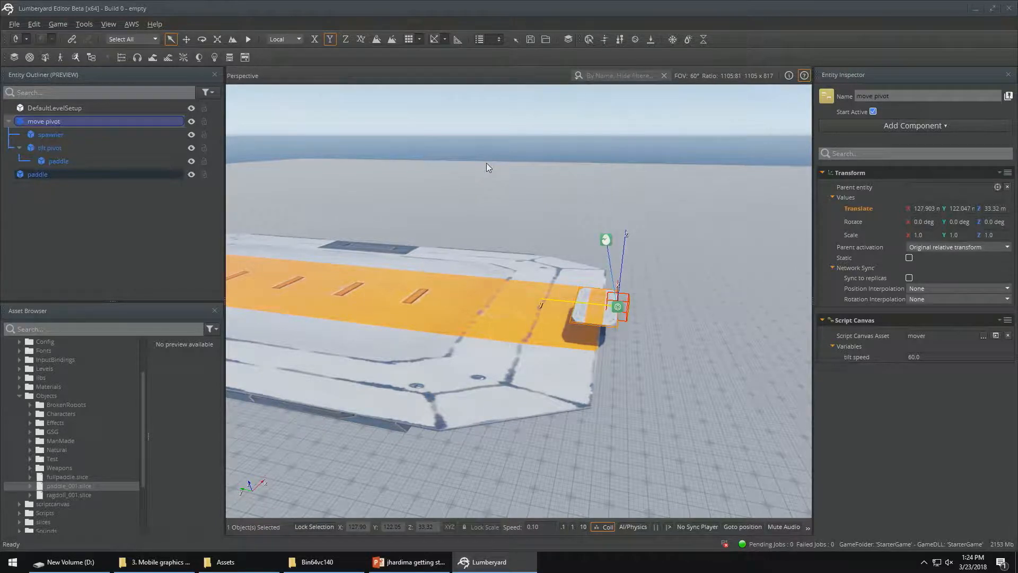
pyautogui.hotkey('ctrl', 'd')
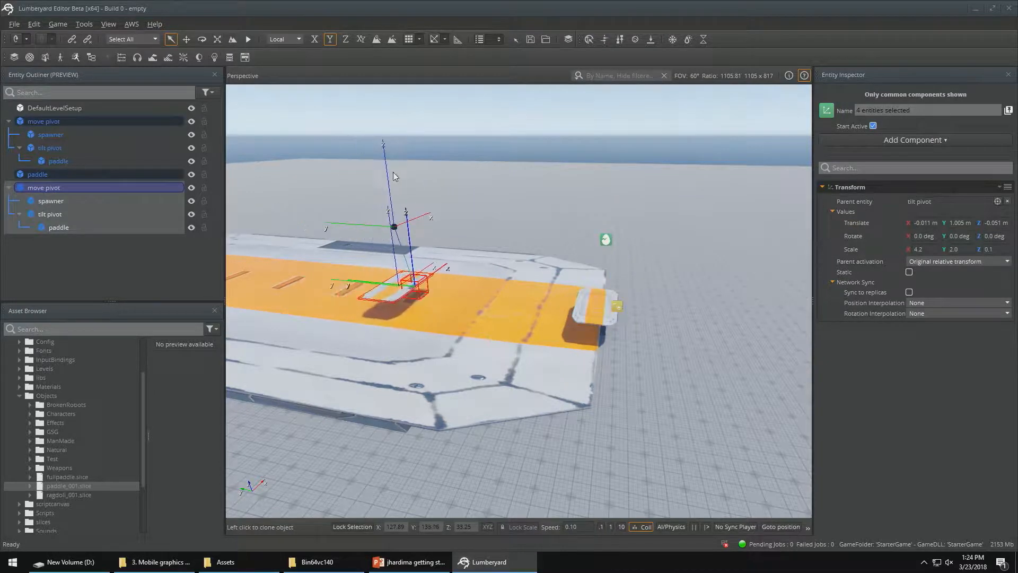
pyautogui.moveTo(393, 172)
pyautogui.mouseDown(button='right')
pyautogui.moveTo(218, 133)
pyautogui.moveTo(226, 134)
pyautogui.mouseUp(button='right')
pyautogui.click(393, 177)
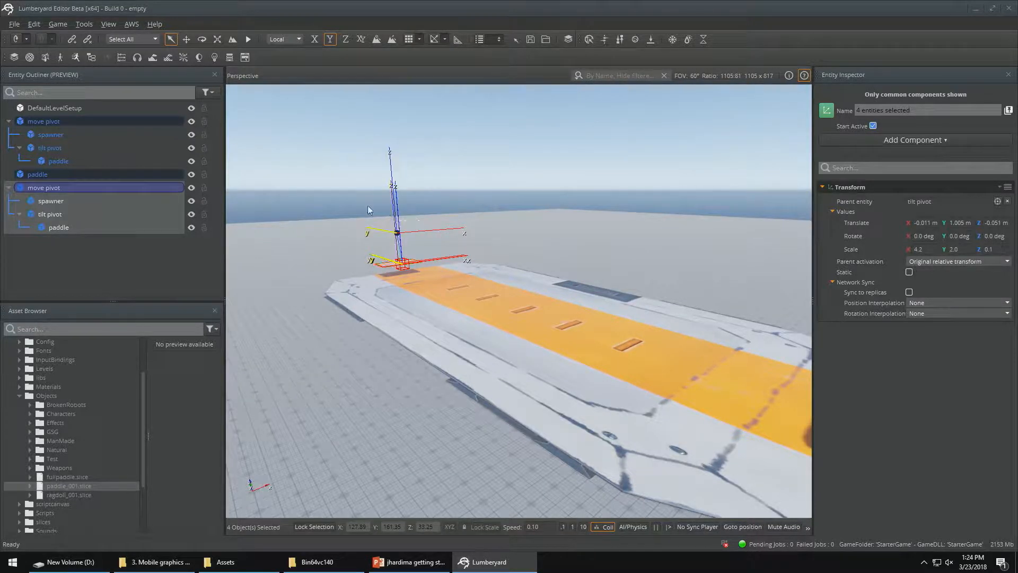
# Rename the duplicated move pivot entity at the far end of the platform as opponent
pyautogui.click(76, 255)
pyautogui.click(59, 187)
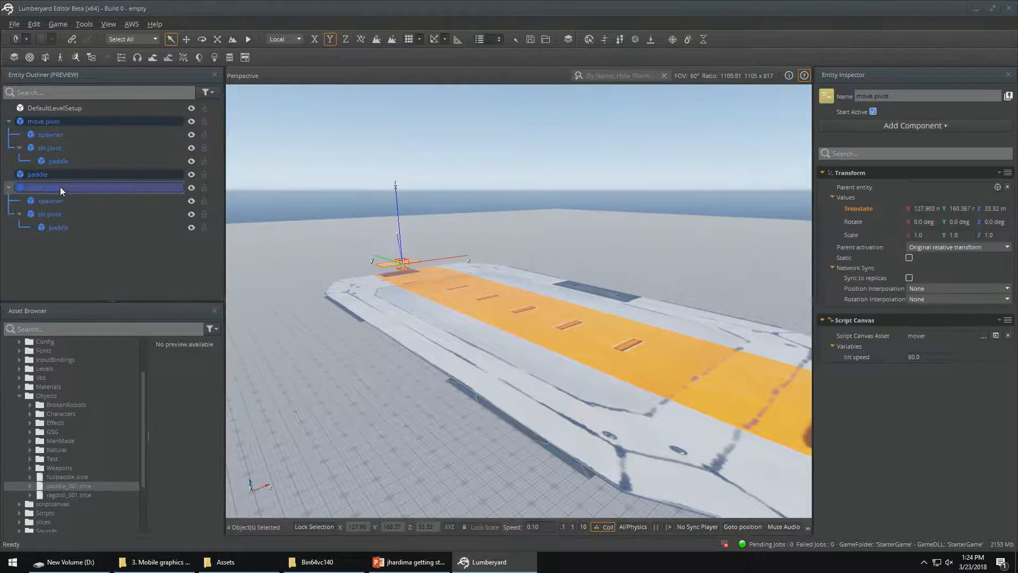
pyautogui.moveTo(896, 96); pyautogui.dragTo(820, 100)
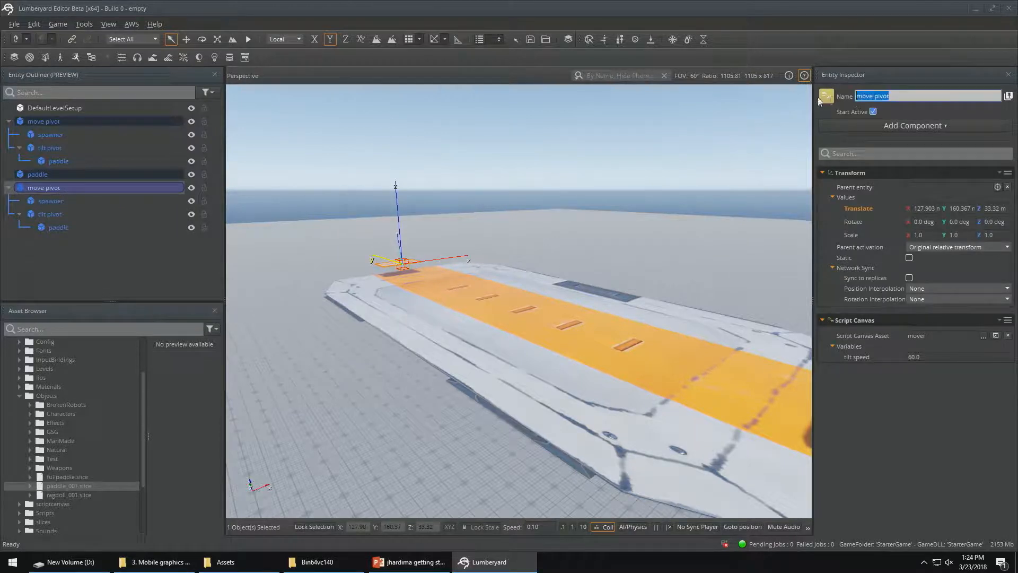
pyautogui.write('player')
pyautogui.press('BackSpace')
pyautogui.press('BackSpace')
pyautogui.press('BackSpace')
pyautogui.press('BackSpace')
pyautogui.press('BackSpace')
pyautogui.press('BackSpace')
pyautogui.write('opponent')
pyautogui.press('Return')
# Rotate the opponent entity to 180 degrees about Z so it faces the other paddle
pyautogui.moveTo(389, 197); pyautogui.dragTo(416, 197, button='right')
pyautogui.press('a')
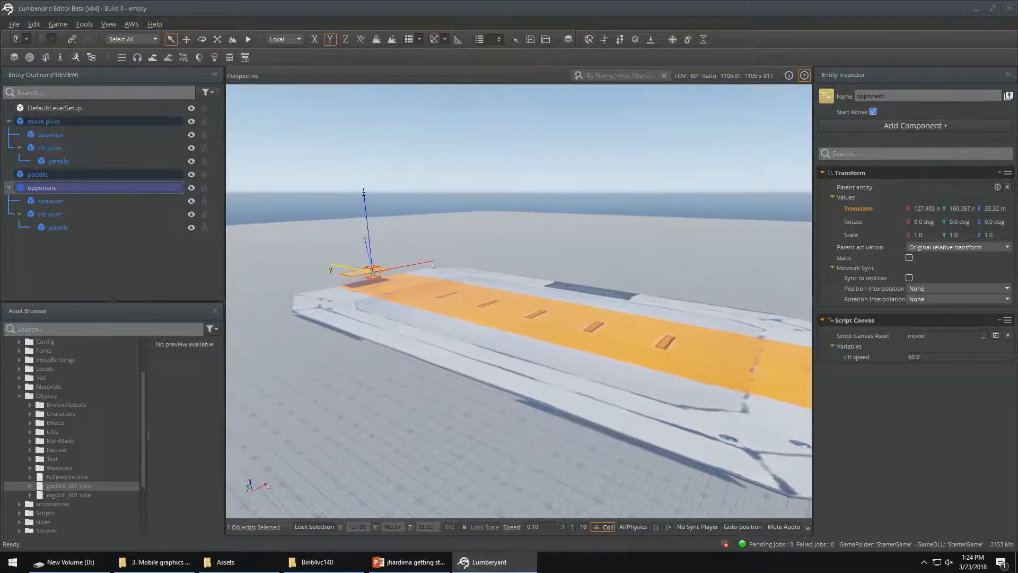
pyautogui.rightClick(377, 187)
pyautogui.click(357, 185)
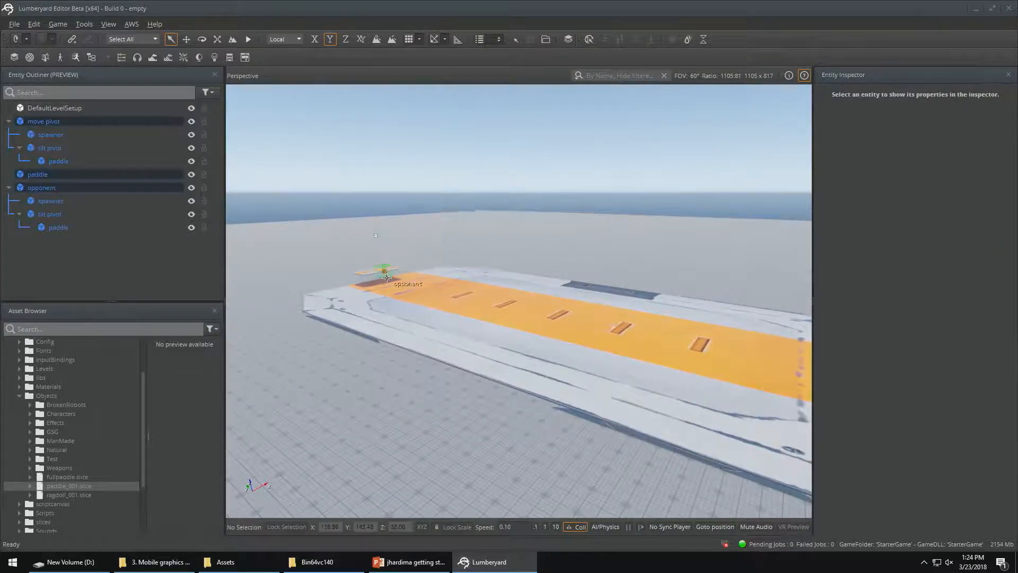
pyautogui.click(33, 187)
pyautogui.press('2')
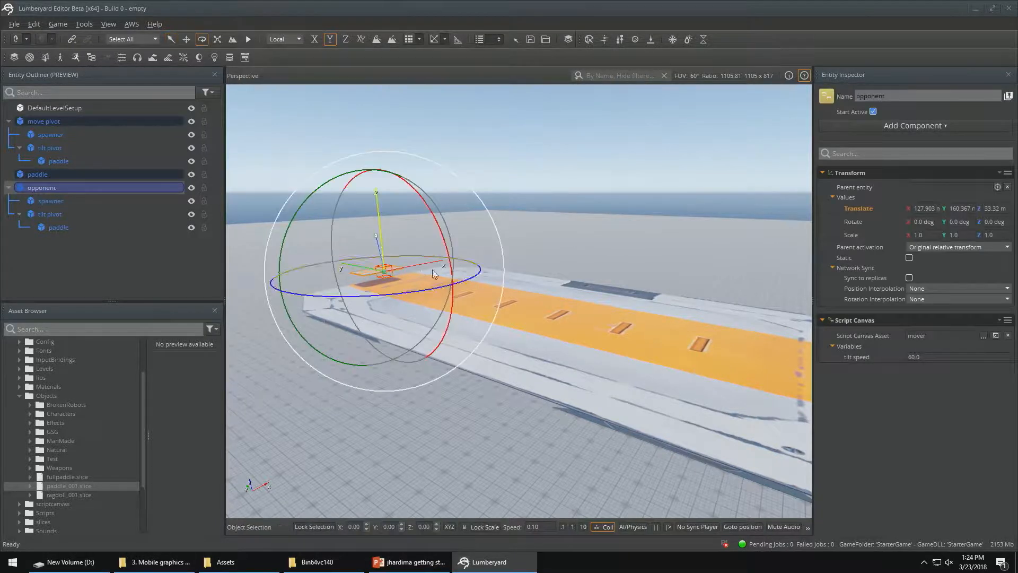
pyautogui.moveTo(476, 273); pyautogui.dragTo(381, 302)
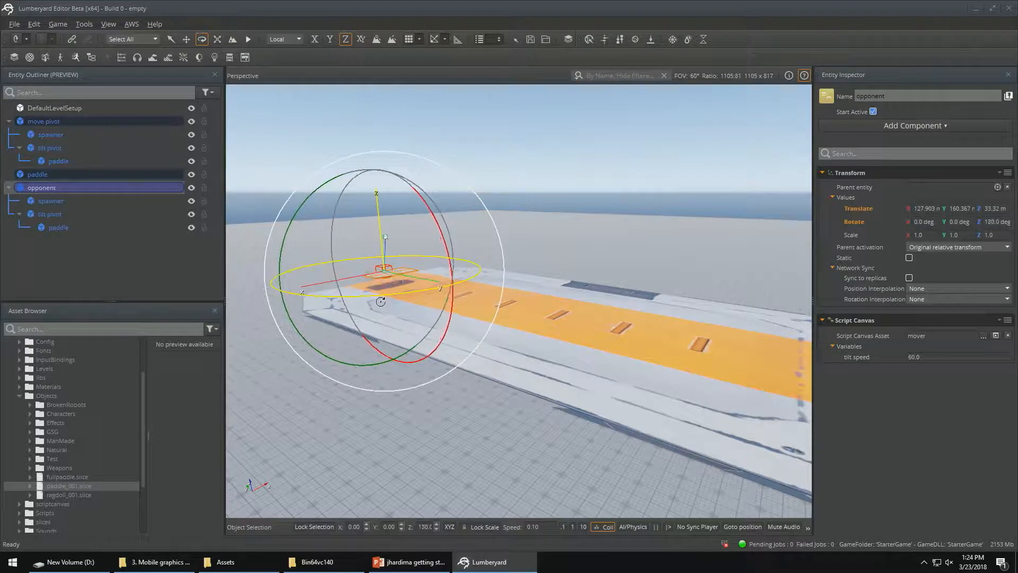
# Rename the large platform's top-level paddle entity as wall
pyautogui.moveTo(384, 307); pyautogui.dragTo(403, 319, button='right')
pyautogui.press('w')
pyautogui.press('d')
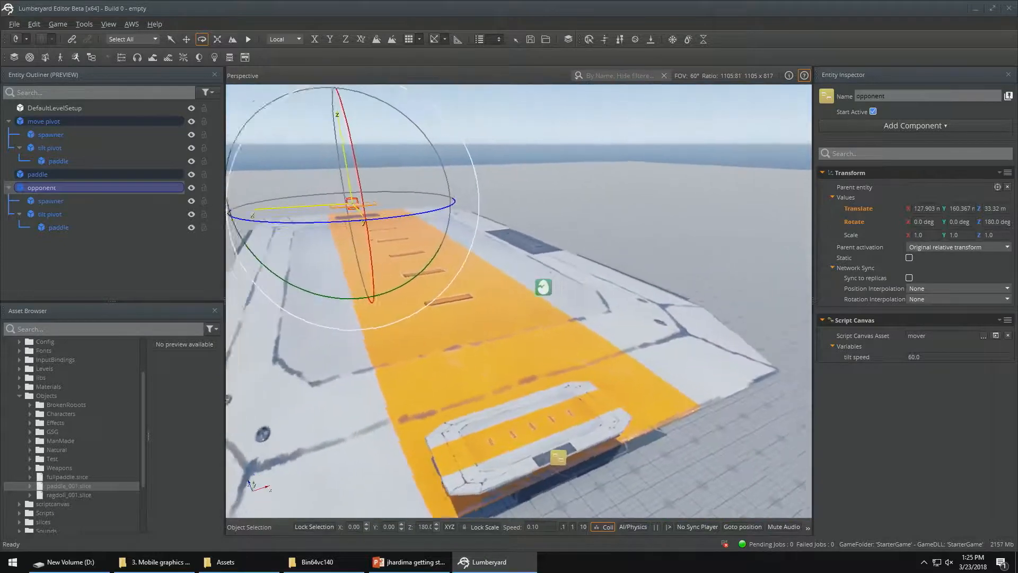
pyautogui.press('d')
pyautogui.moveTo(685, 219); pyautogui.dragTo(622, 234, button='right')
pyautogui.press('d')
pyautogui.moveTo(799, 206); pyautogui.dragTo(708, 190, button='right')
pyautogui.moveTo(582, 334); pyautogui.dragTo(577, 336, button='right')
pyautogui.press('s')
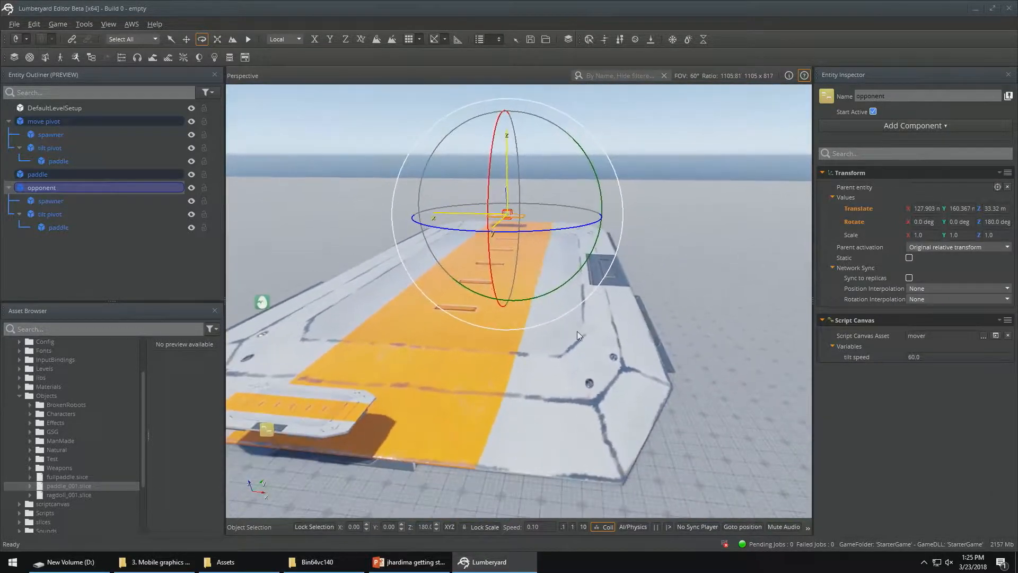
pyautogui.click(46, 175)
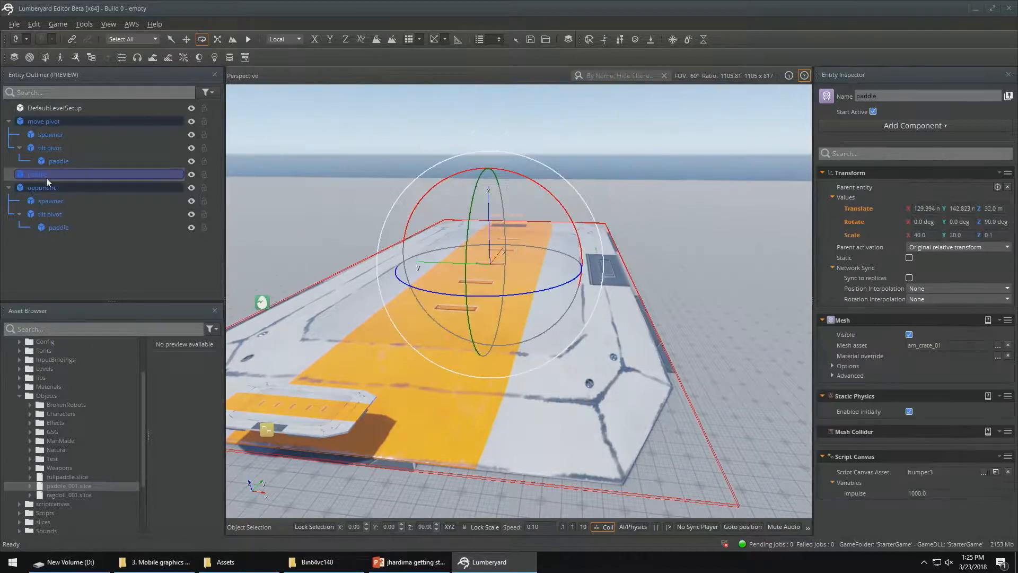
pyautogui.doubleClick(855, 96)
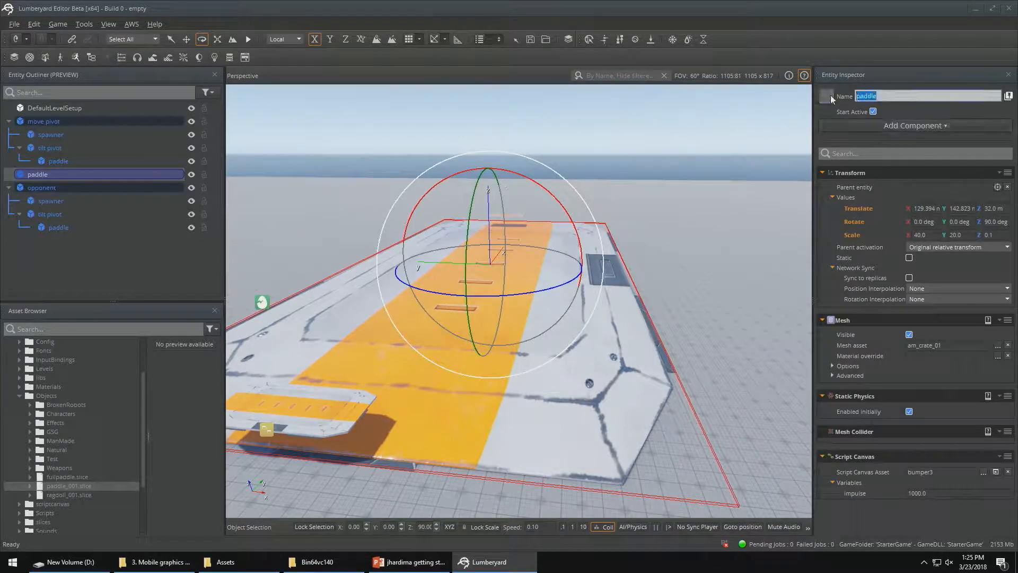
pyautogui.write('wall')
pyautogui.click(58, 221)
# Duplicate the wall platform and position the copy directly above the original, at about X 127 m and Z 43 m
pyautogui.click(50, 173)
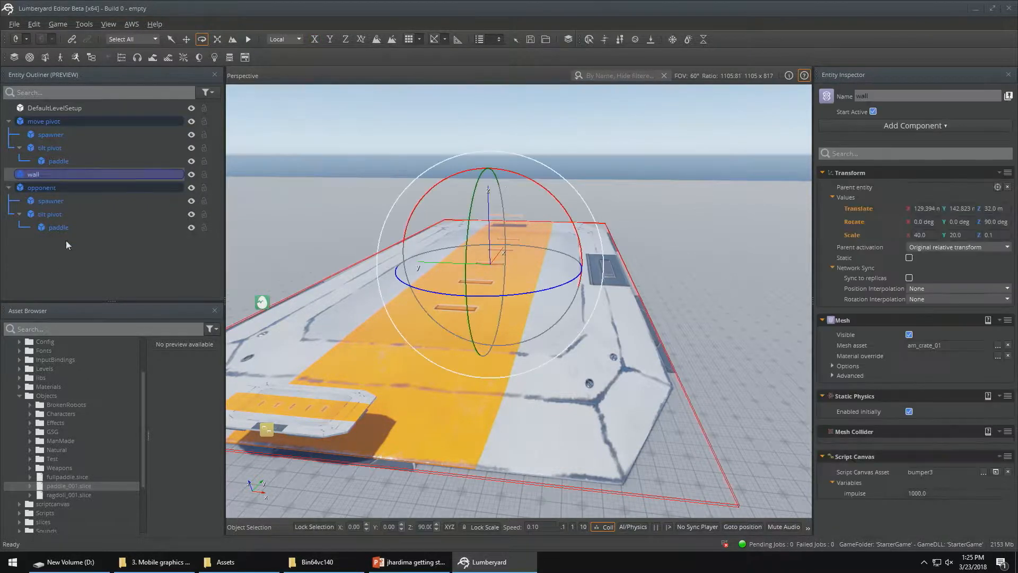
pyautogui.hotkey('ctrl', 'd')
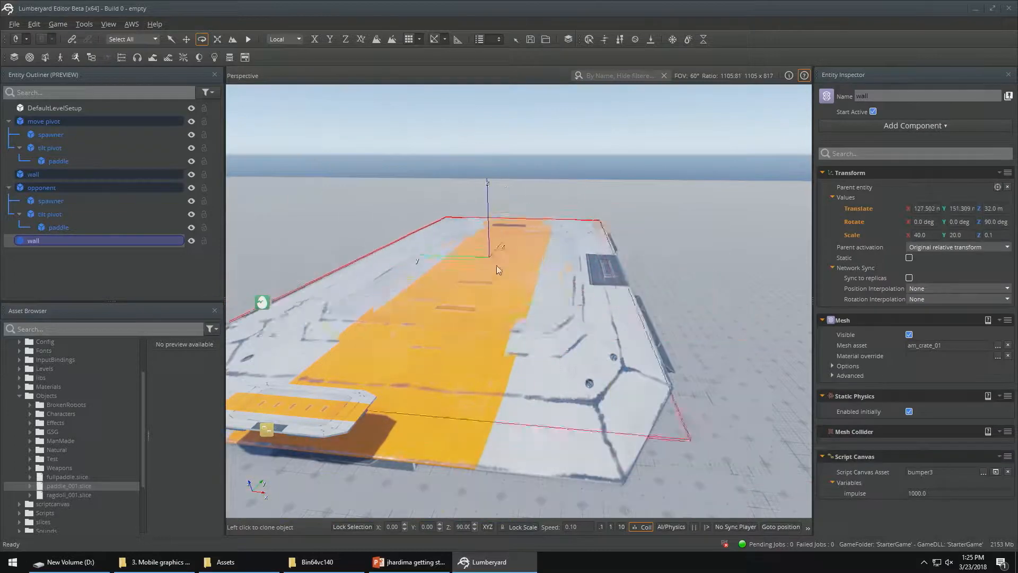
pyautogui.click(725, 271)
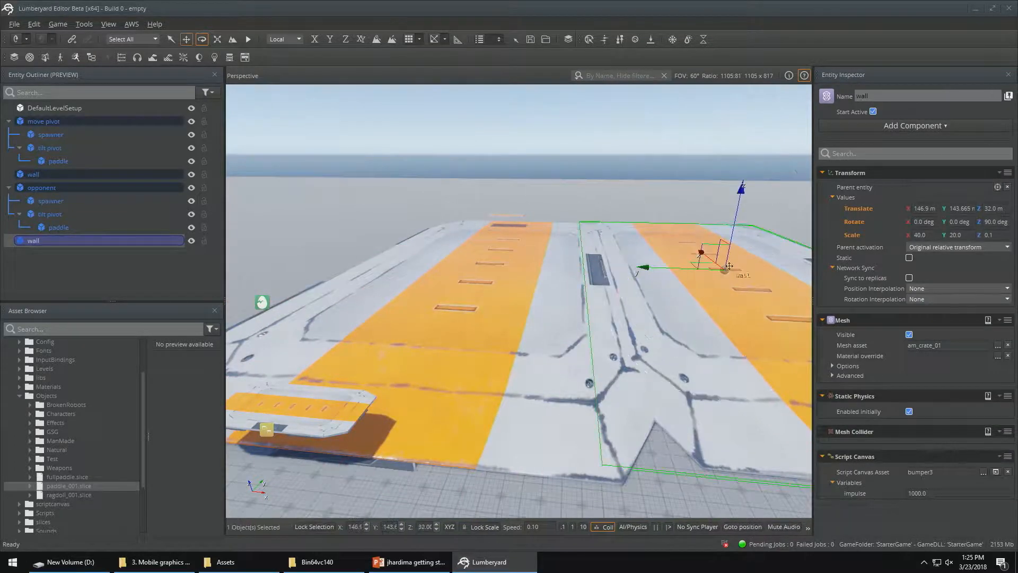
pyautogui.moveTo(733, 234); pyautogui.dragTo(767, 59)
pyautogui.moveTo(730, 312); pyautogui.dragTo(730, 424, button='right')
pyautogui.moveTo(546, 398); pyautogui.dragTo(544, 194, button='right')
pyautogui.moveTo(574, 217); pyautogui.dragTo(331, 204)
pyautogui.moveTo(332, 204); pyautogui.dragTo(233, 220, button='right')
pyautogui.press('s')
pyautogui.press('d')
pyautogui.moveTo(785, 281); pyautogui.dragTo(742, 275, button='right')
pyautogui.moveTo(749, 294); pyautogui.dragTo(744, 293)
pyautogui.press('a')
pyautogui.moveTo(708, 440); pyautogui.dragTo(807, 471, button='right')
pyautogui.press('a')
pyautogui.moveTo(632, 454); pyautogui.dragTo(638, 434, button='right')
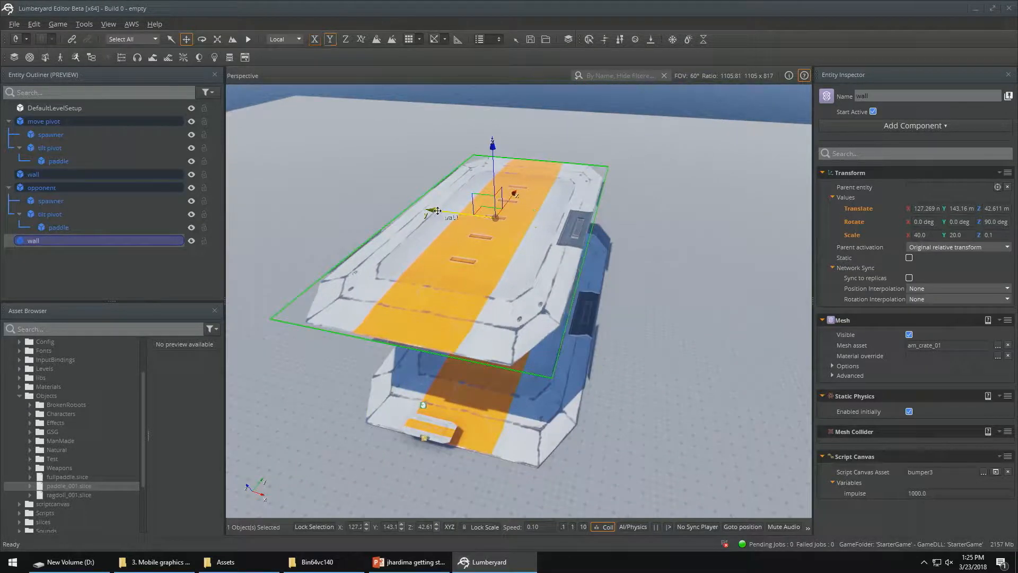
# Duplicate the upper wall and stand the copy upright at 89 degrees about Y along one side of the platform, at about X 139 m
pyautogui.moveTo(438, 210)
pyautogui.mouseDown()
pyautogui.moveTo(610, 249)
pyautogui.moveTo(667, 281)
pyautogui.mouseUp()
pyautogui.click(665, 278)
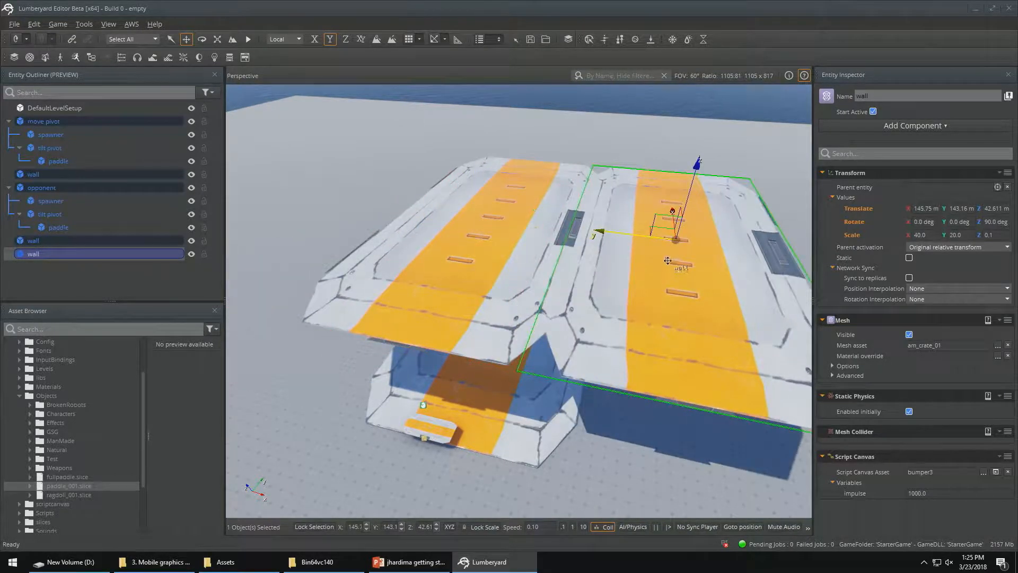
pyautogui.press('2')
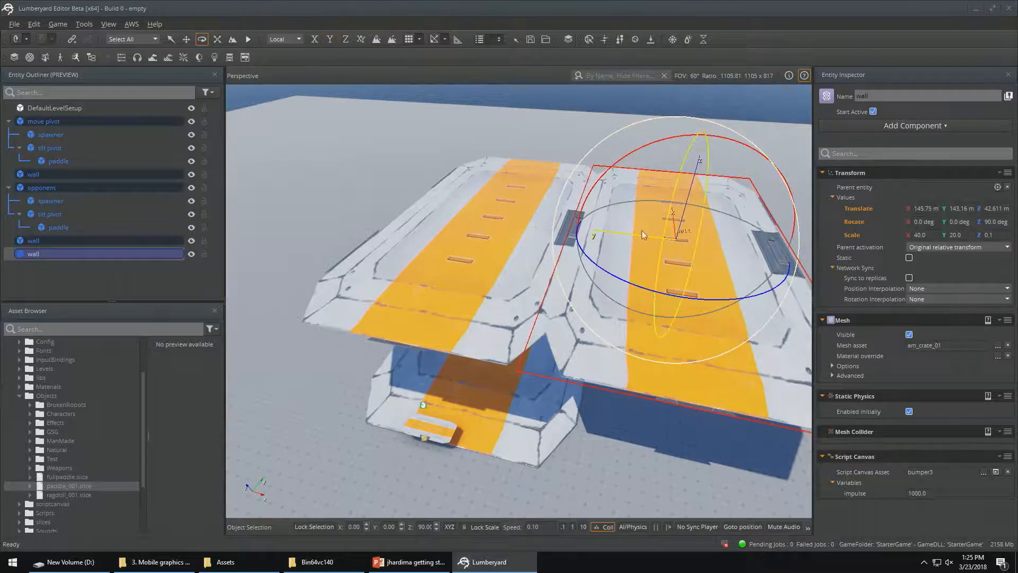
pyautogui.moveTo(589, 197); pyautogui.dragTo(632, 151)
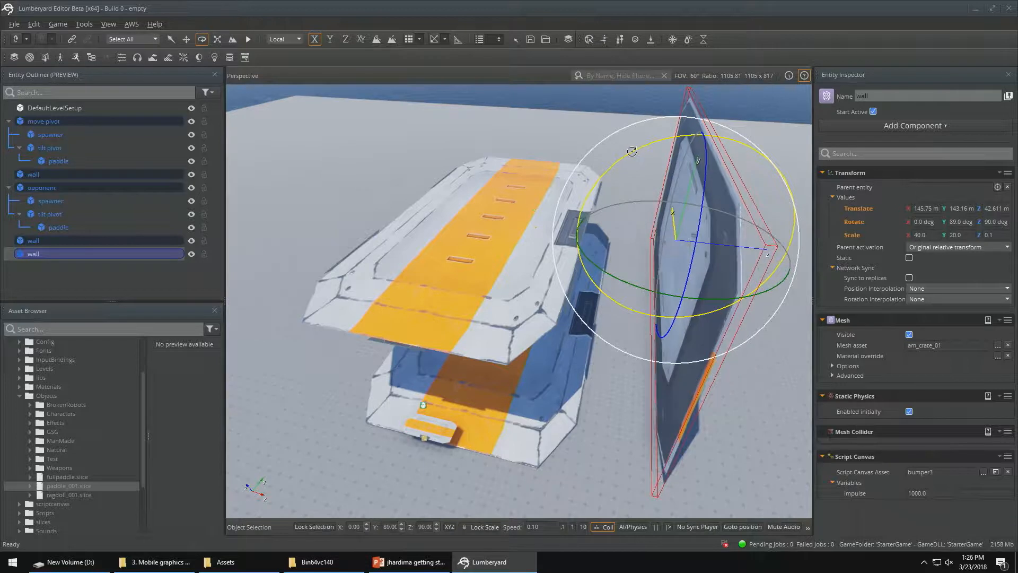
pyautogui.press('1')
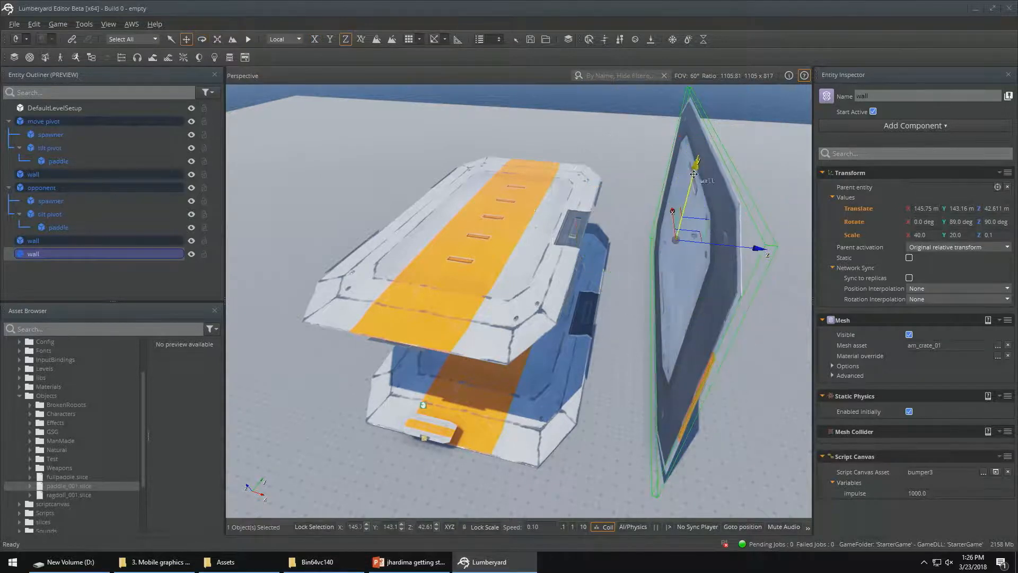
pyautogui.moveTo(693, 174); pyautogui.dragTo(681, 248)
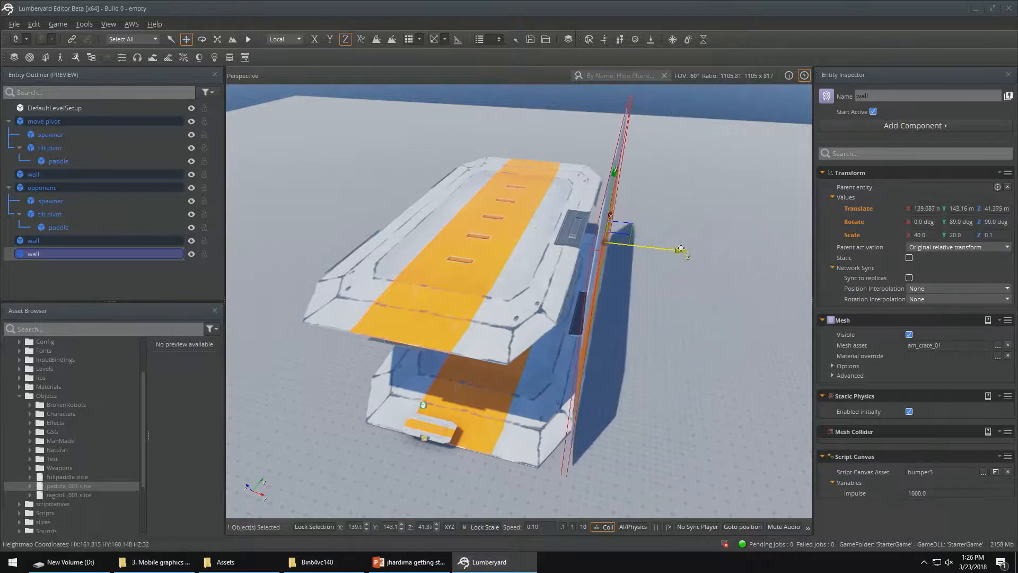
# Raise the upper wall to about Z 50 m and shift it sideways to center it over the platform as a ceiling
pyautogui.press('a')
pyautogui.moveTo(714, 276); pyautogui.dragTo(817, 268, button='right')
pyautogui.click(519, 171)
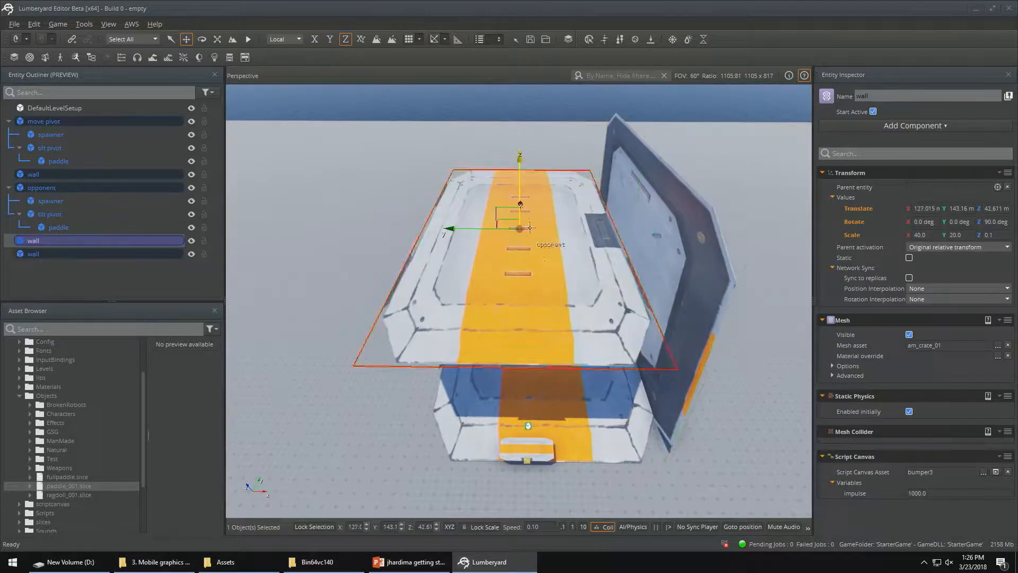
pyautogui.moveTo(519, 170); pyautogui.dragTo(528, 74)
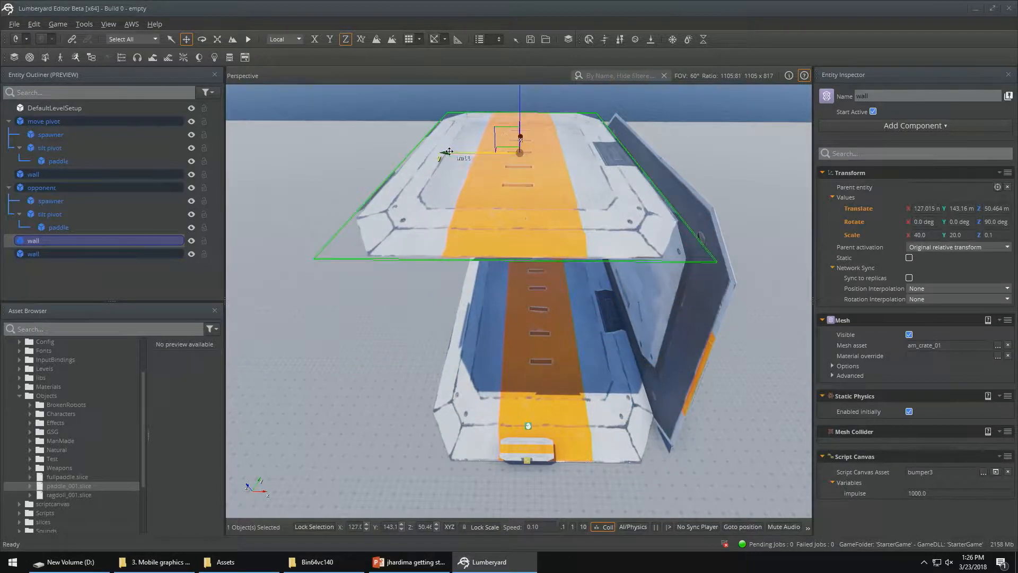
pyautogui.moveTo(450, 151); pyautogui.dragTo(470, 154)
# Duplicate the upright side wall and place the copy along the opposite side of the platform, at about X 119 m
pyautogui.click(684, 336)
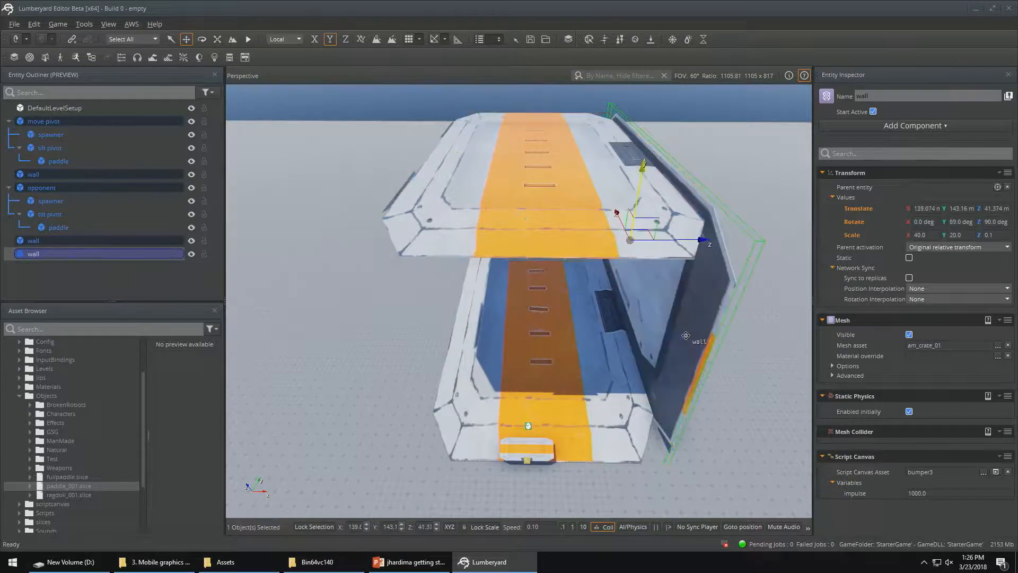
pyautogui.moveTo(701, 239)
pyautogui.mouseDown()
pyautogui.moveTo(435, 245)
pyautogui.moveTo(448, 246)
pyautogui.mouseUp()
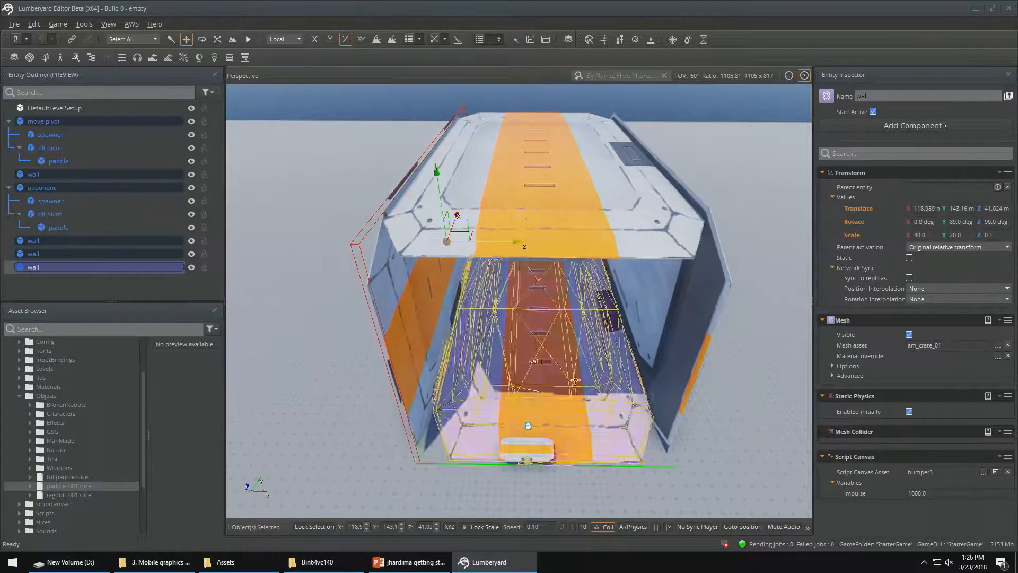
# Test the arena enclosed by the side walls and ceiling in game mode
pyautogui.moveTo(512, 424)
pyautogui.mouseDown(button='right')
pyautogui.moveTo(504, 469)
pyautogui.moveTo(517, 395)
pyautogui.moveTo(496, 406)
pyautogui.moveTo(493, 449)
pyautogui.moveTo(523, 462)
pyautogui.moveTo(512, 459)
pyautogui.mouseUp(button='right')
pyautogui.press('w')
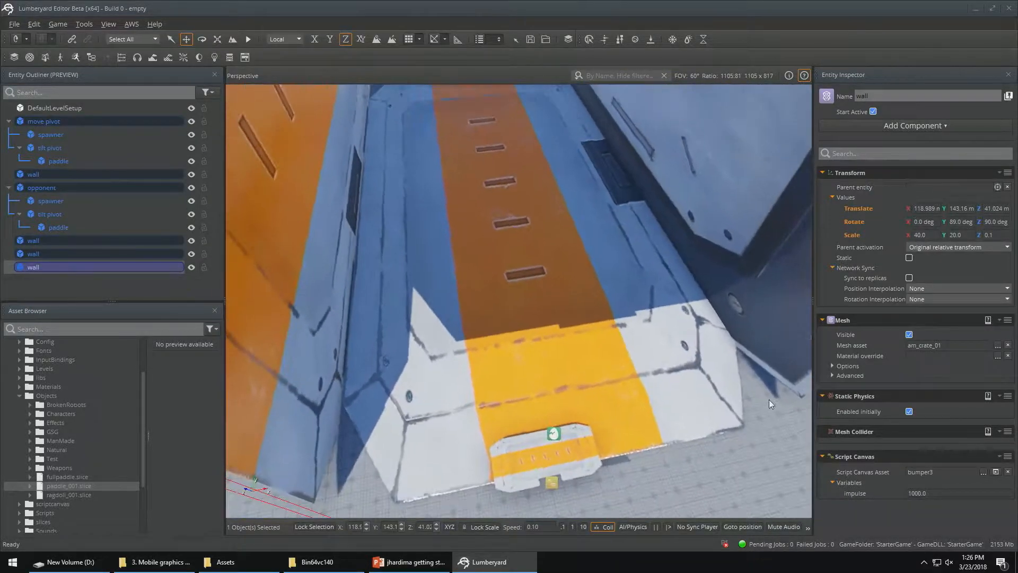
pyautogui.hotkey('ctrl', 'g')
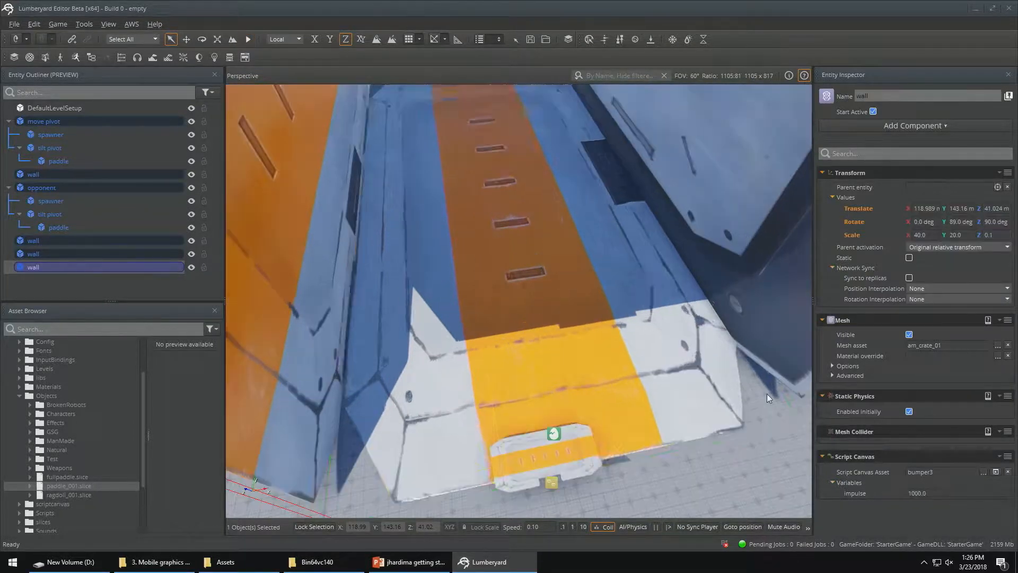
pyautogui.press('Escape')
# Frame the view from behind the near paddle looking down the arena and create a camera entity from that view
pyautogui.press('w')
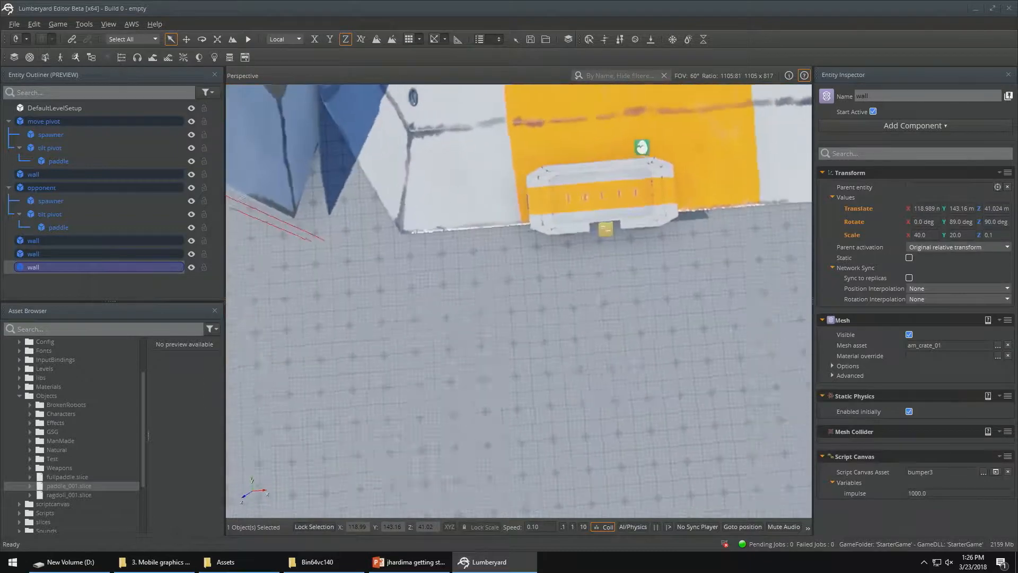
pyautogui.moveTo(519, 301); pyautogui.dragTo(525, 199, button='right')
pyautogui.press('s')
pyautogui.press('s')
pyautogui.moveTo(733, 435); pyautogui.dragTo(733, 458, button='right')
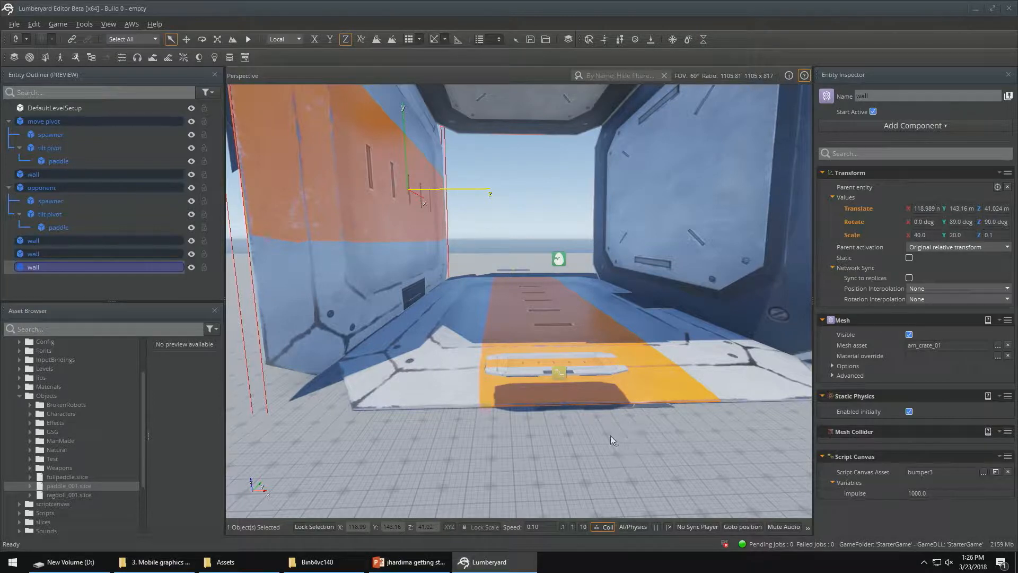
pyautogui.rightClick(595, 439)
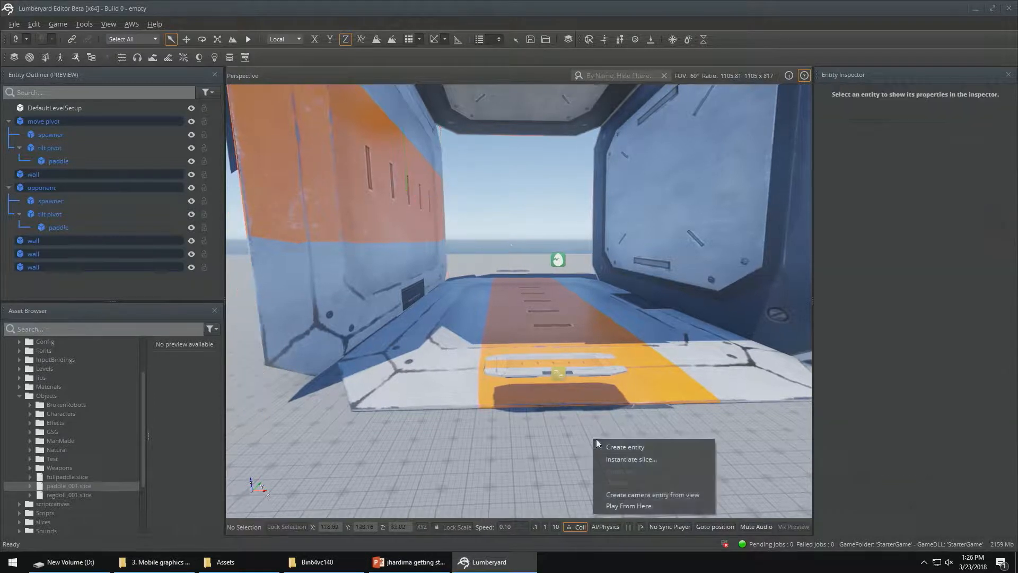
pyautogui.click(649, 496)
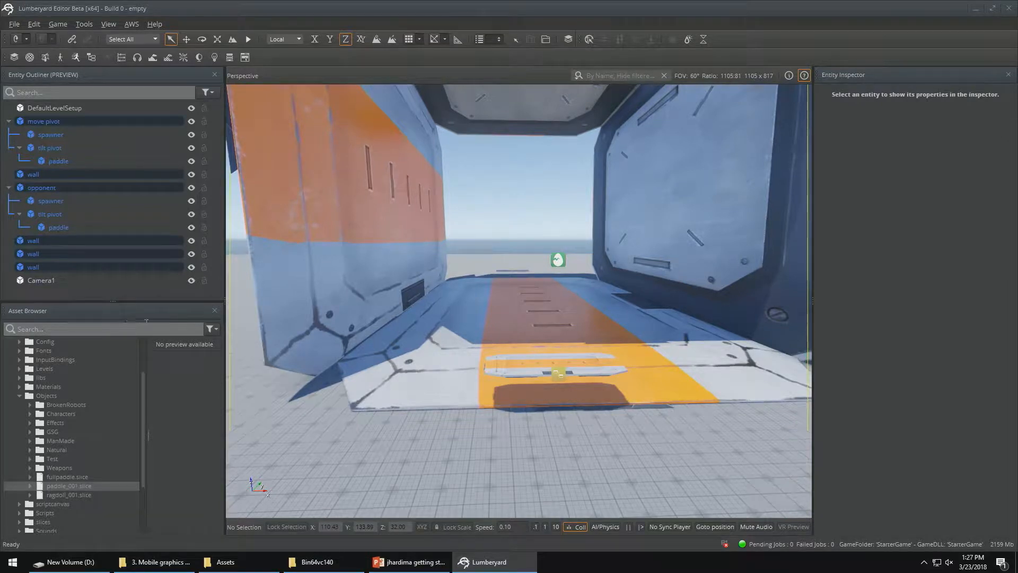
# Look through Camera1, fly it closer behind the near paddle to about X 128 m, Y 116 m, Z 36 m, and restore the default editor camera
pyautogui.click(37, 280)
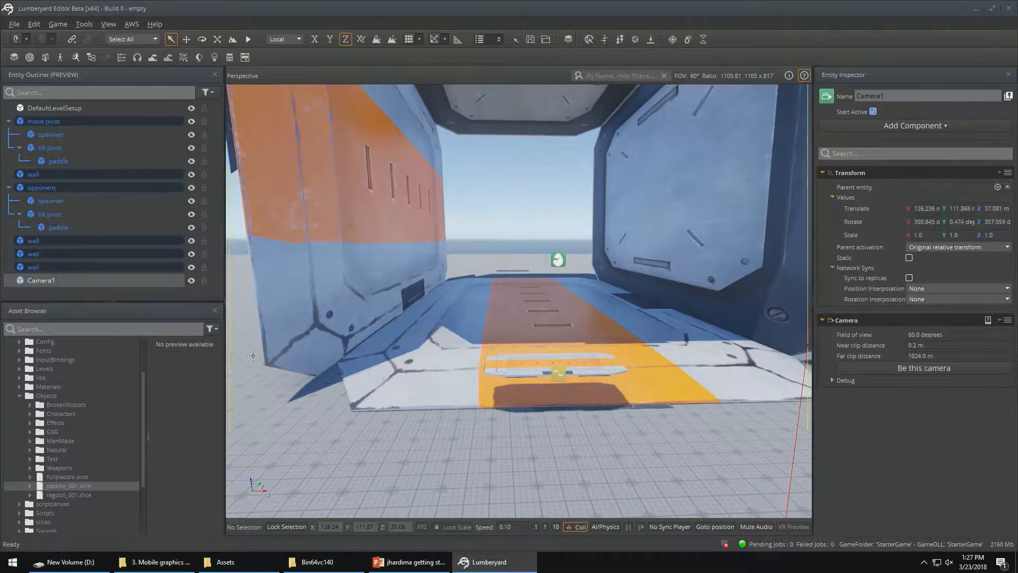
pyautogui.click(914, 370)
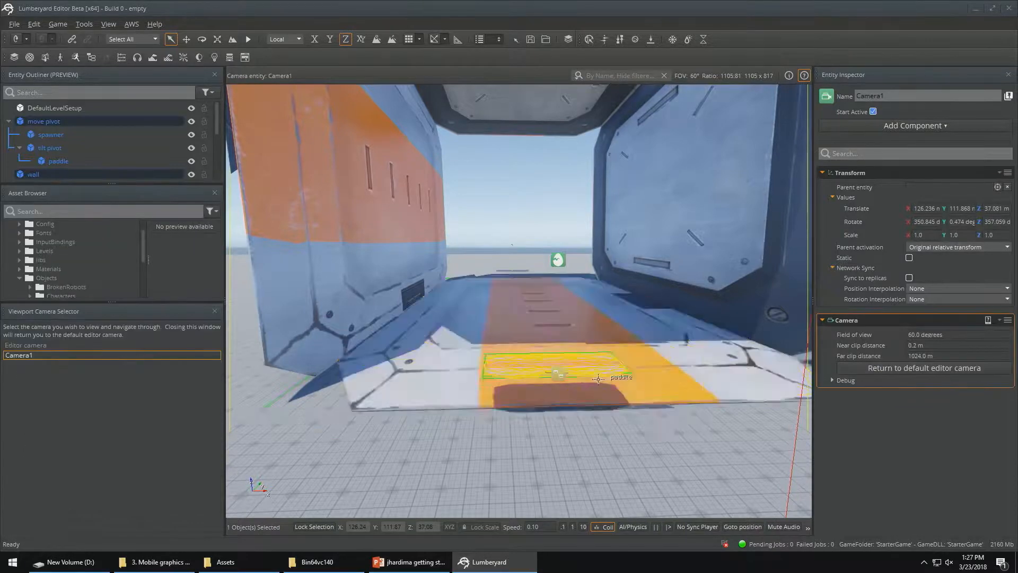
pyautogui.moveTo(636, 400)
pyautogui.mouseDown(button='right')
pyautogui.moveTo(631, 451)
pyautogui.moveTo(625, 299)
pyautogui.moveTo(630, 441)
pyautogui.moveTo(634, 398)
pyautogui.mouseUp(button='right')
pyautogui.press('w')
pyautogui.press('a')
pyautogui.press('w')
pyautogui.press('s')
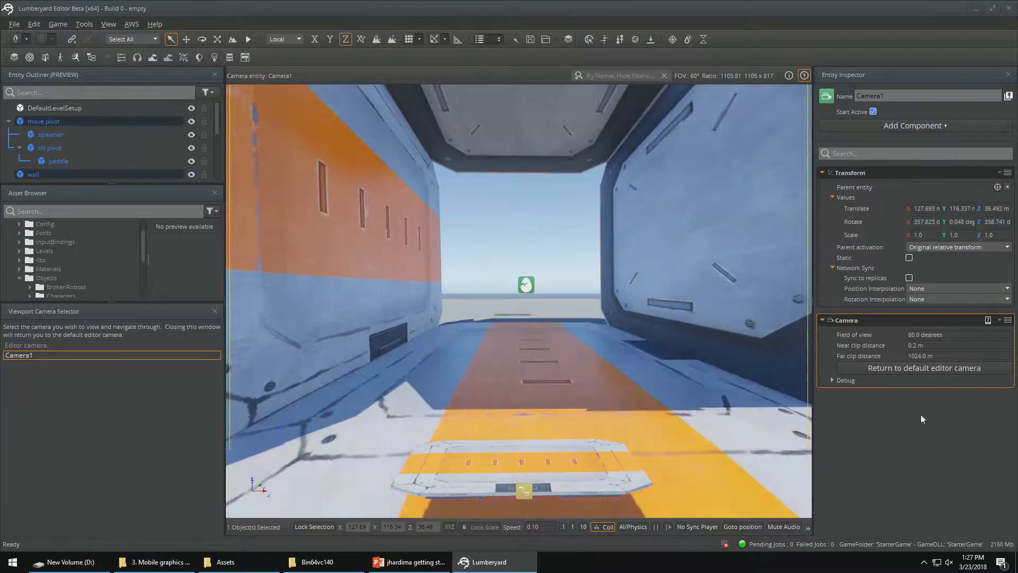
pyautogui.click(940, 366)
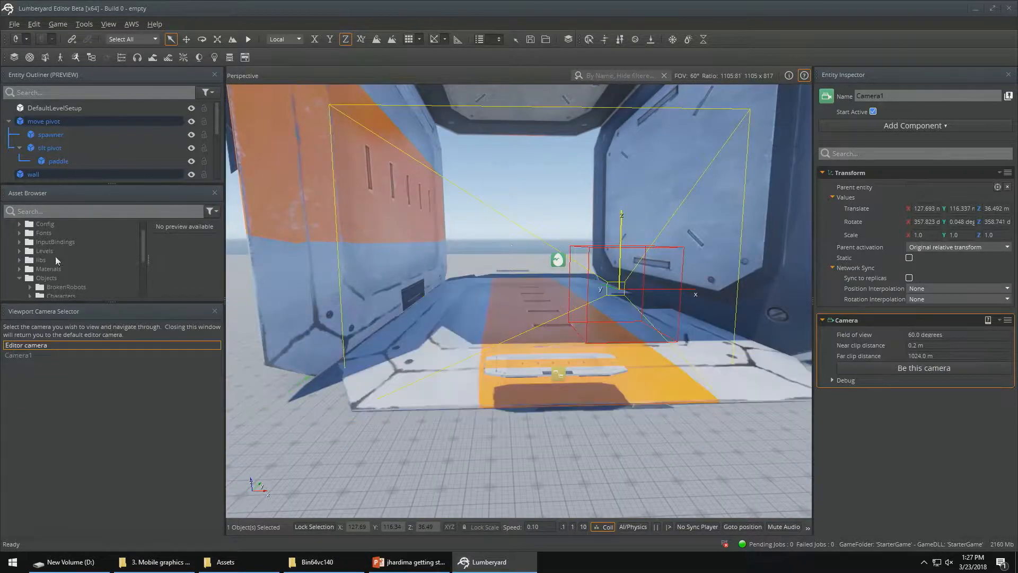
pyautogui.click(216, 312)
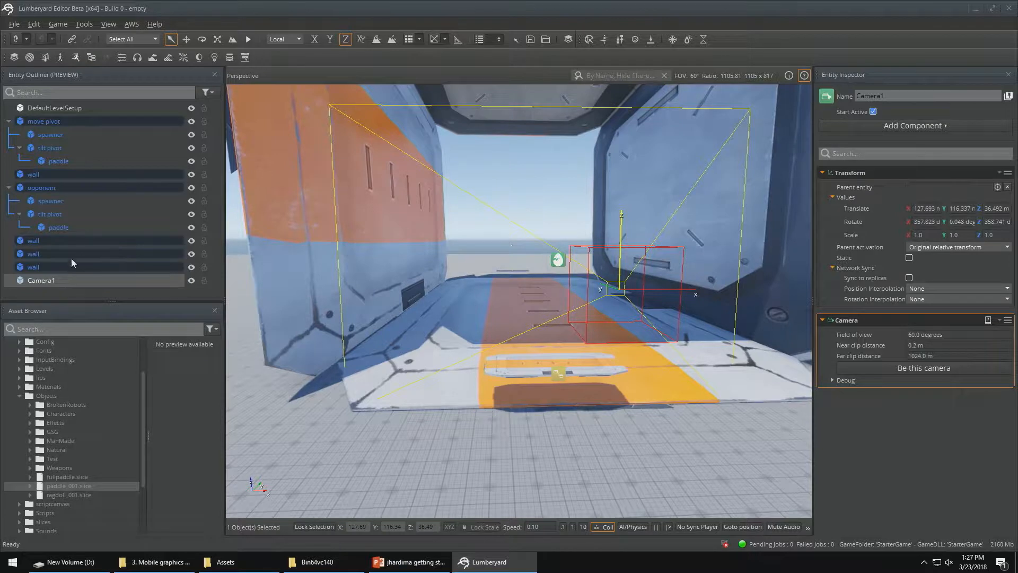
# Parent Camera1 to the move pivot entity and test the paddle-following camera in game mode
pyautogui.moveTo(36, 281); pyautogui.dragTo(55, 124)
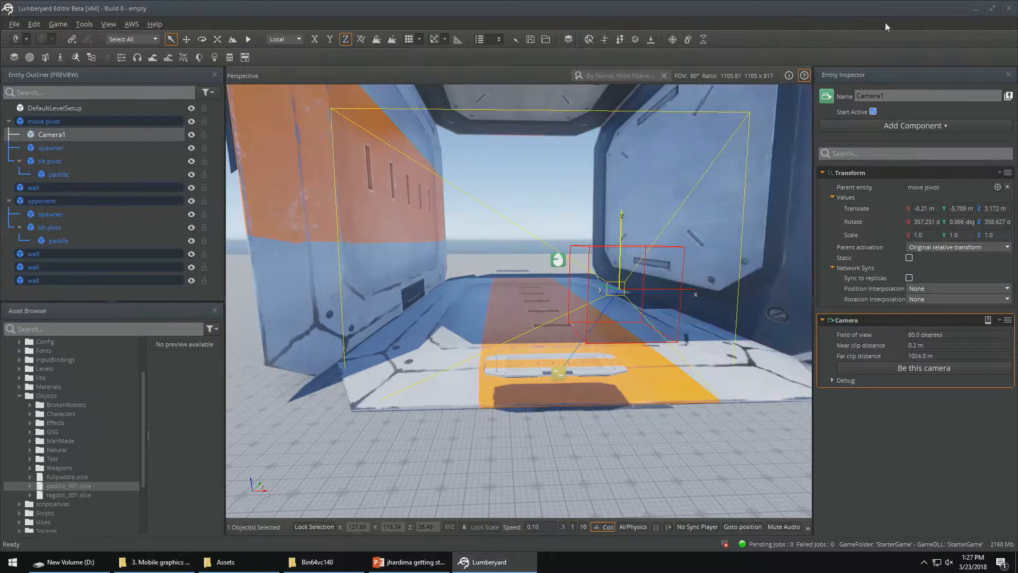
pyautogui.hotkey('ctrl', 'g')
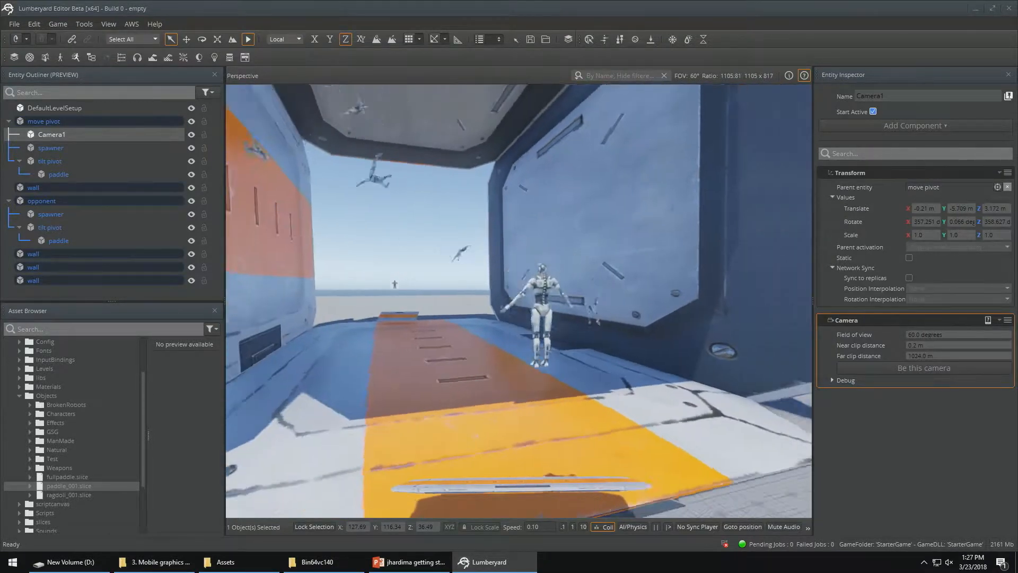
pyautogui.press('Escape')
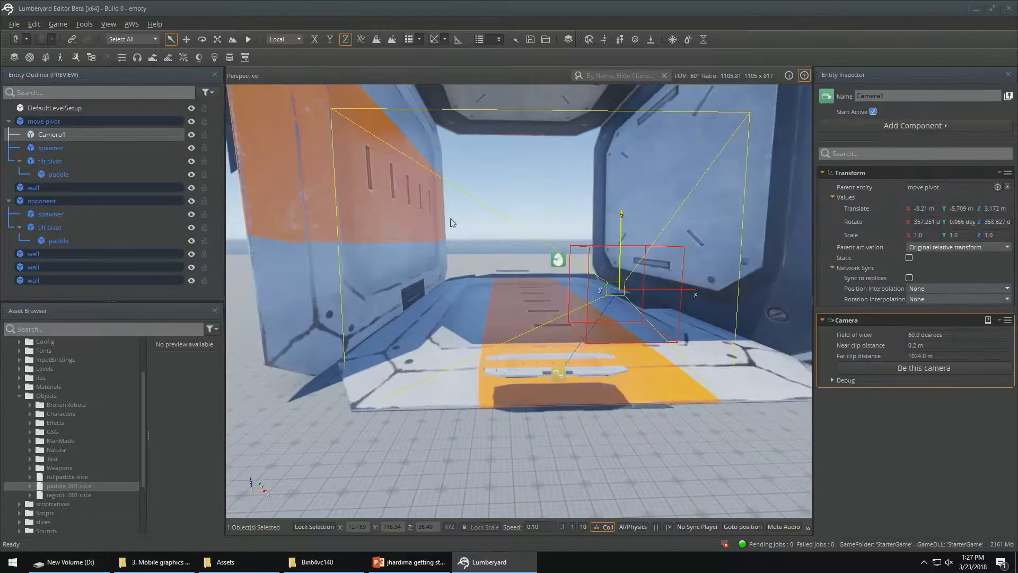
# Set the bumper3 script's impulse variable to 900 on the near paddle under move pivot and test it in game mode
pyautogui.click(53, 174)
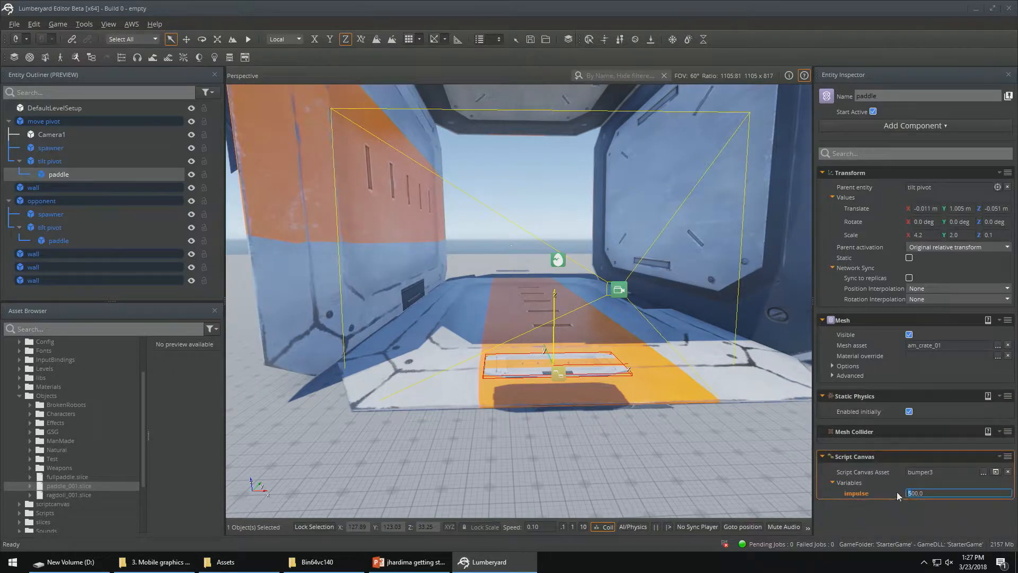
pyautogui.write('9')
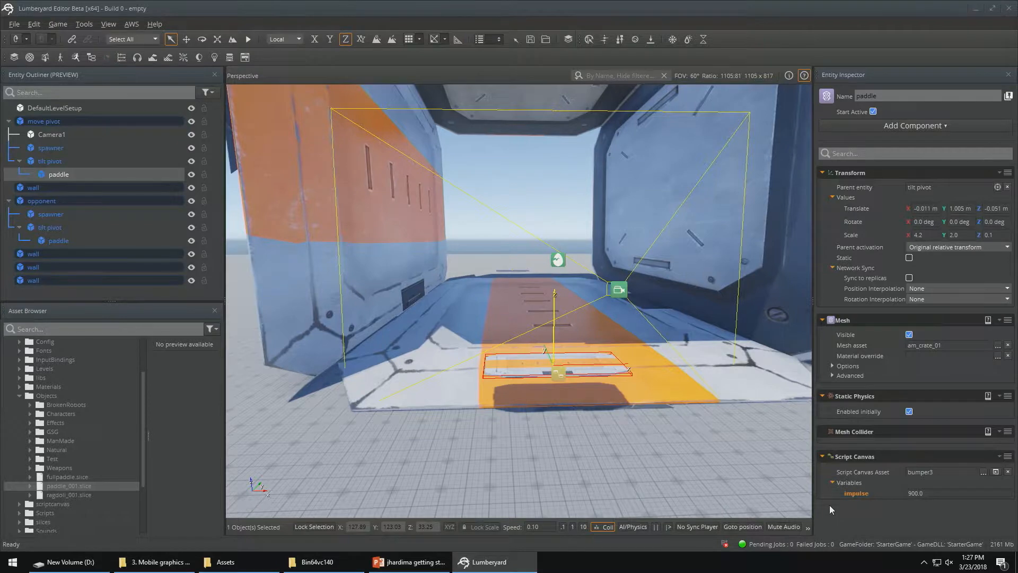
pyautogui.hotkey('ctrl', 'g')
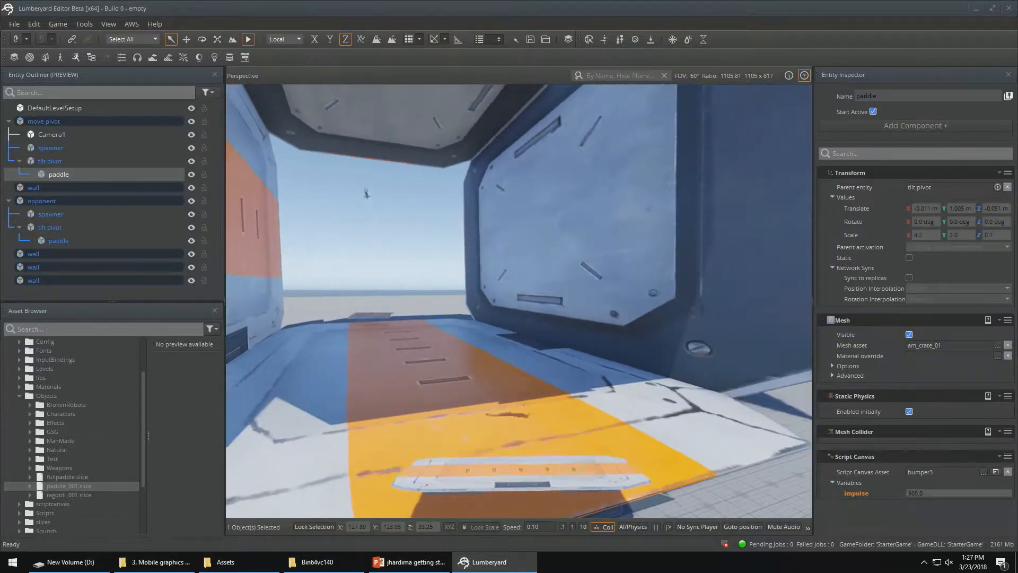